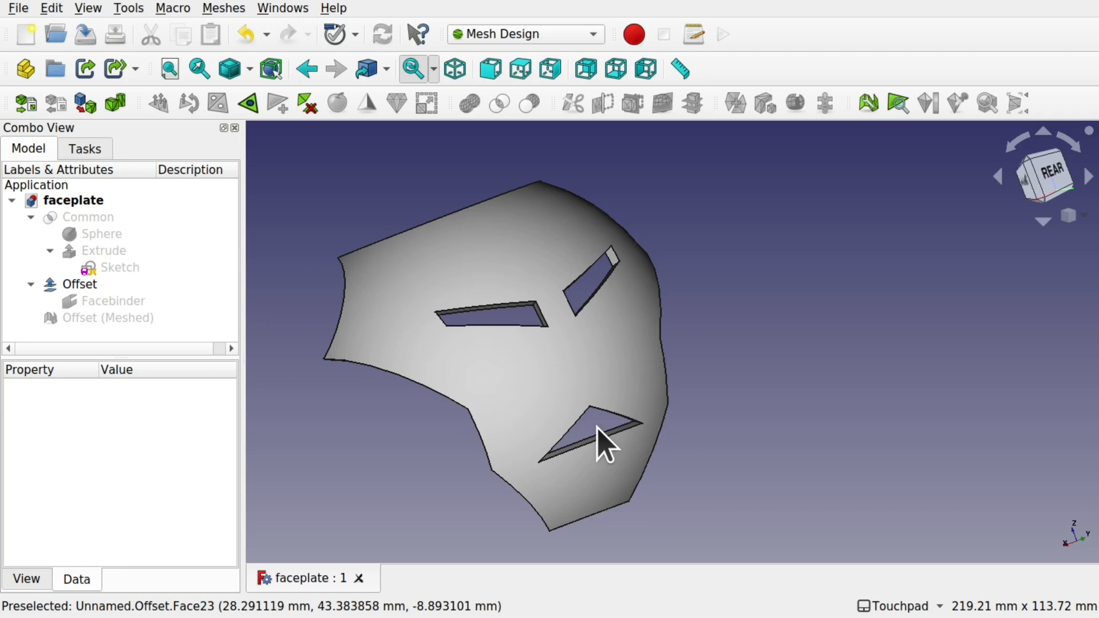
Step: Examine the finished faceplate solid, then switch to Blender and inspect its hexagon-textured mesh from several angles
mouse_move(597, 427)
alt+mouse_down()
mouse_move(511, 435)
mouse_move(537, 405)
mouse_move(594, 408)
alt+mouse_up()
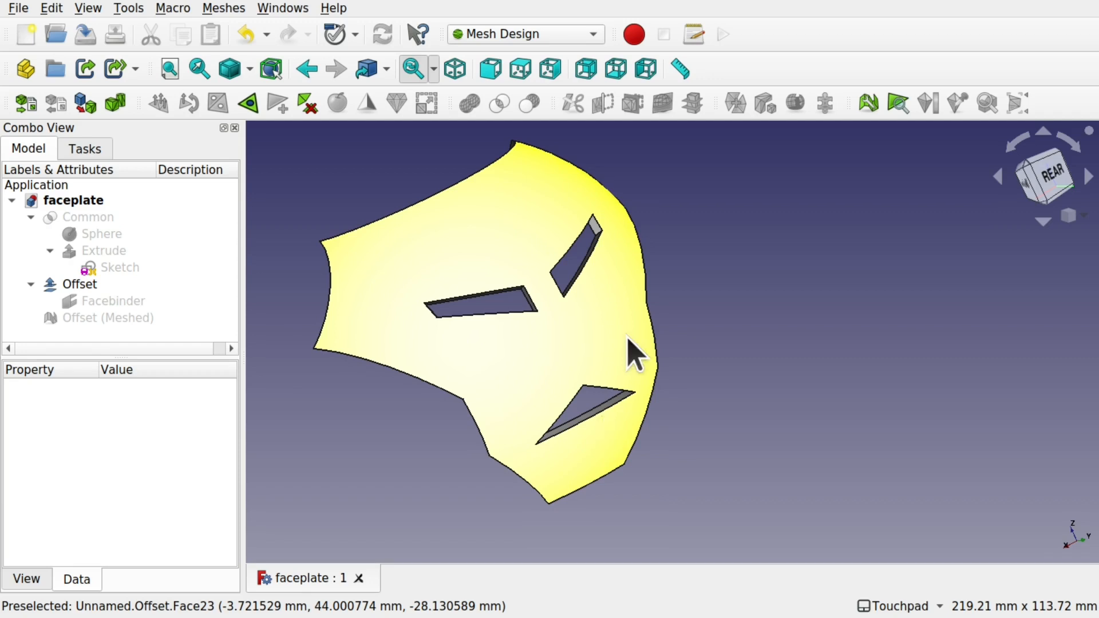
key(alt+Tab)
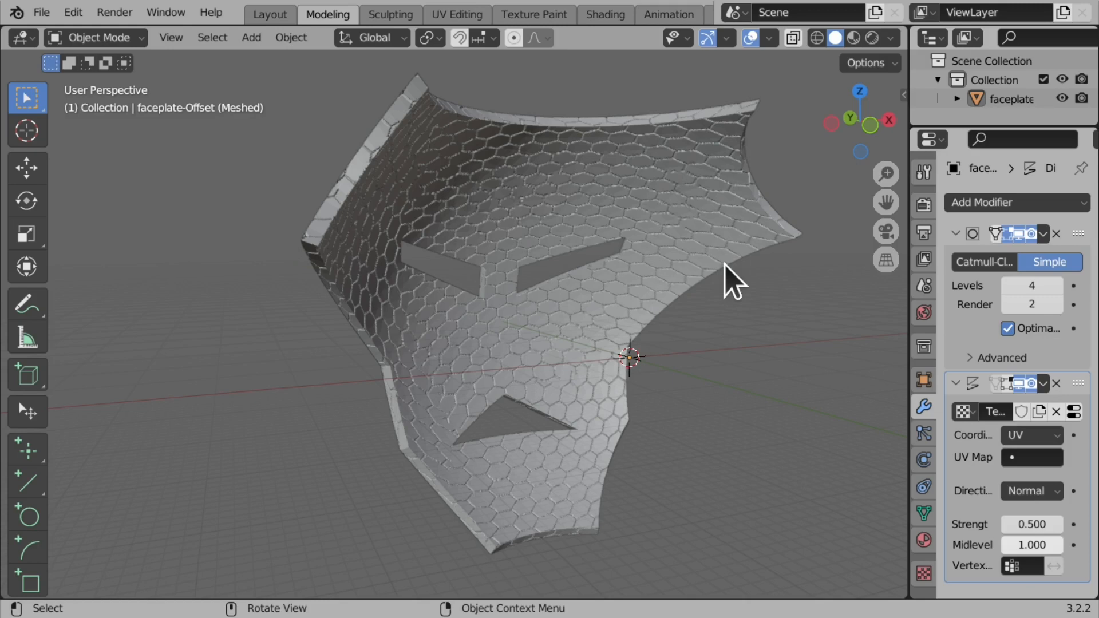
drag(874, 133, 650, 204)
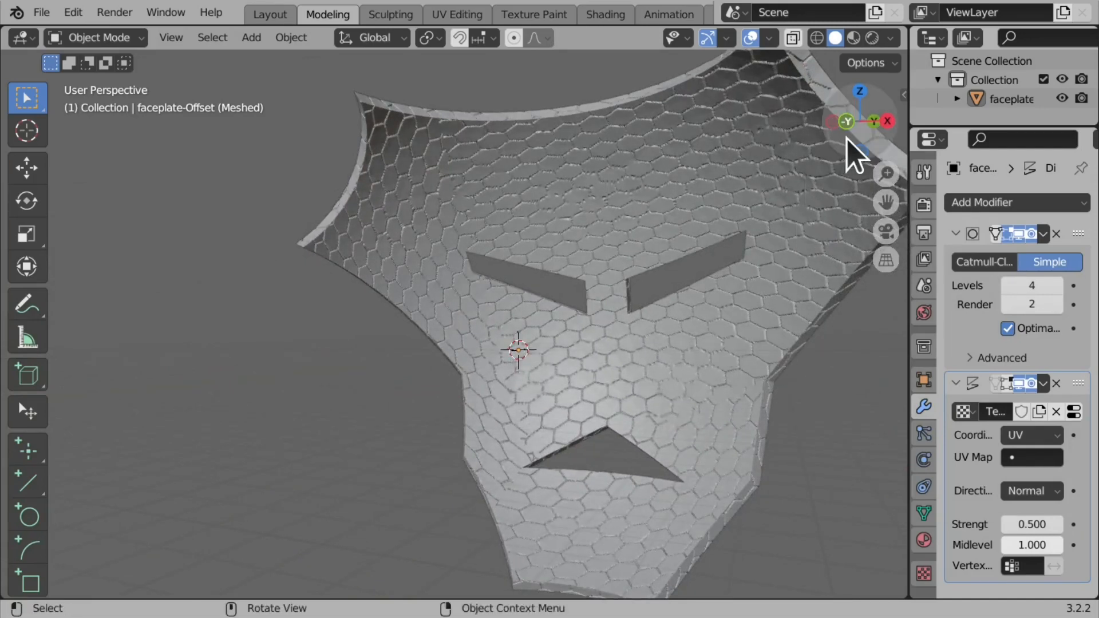
mouse_move(859, 147)
mouse_down()
mouse_move(681, 164)
mouse_move(857, 151)
mouse_up()
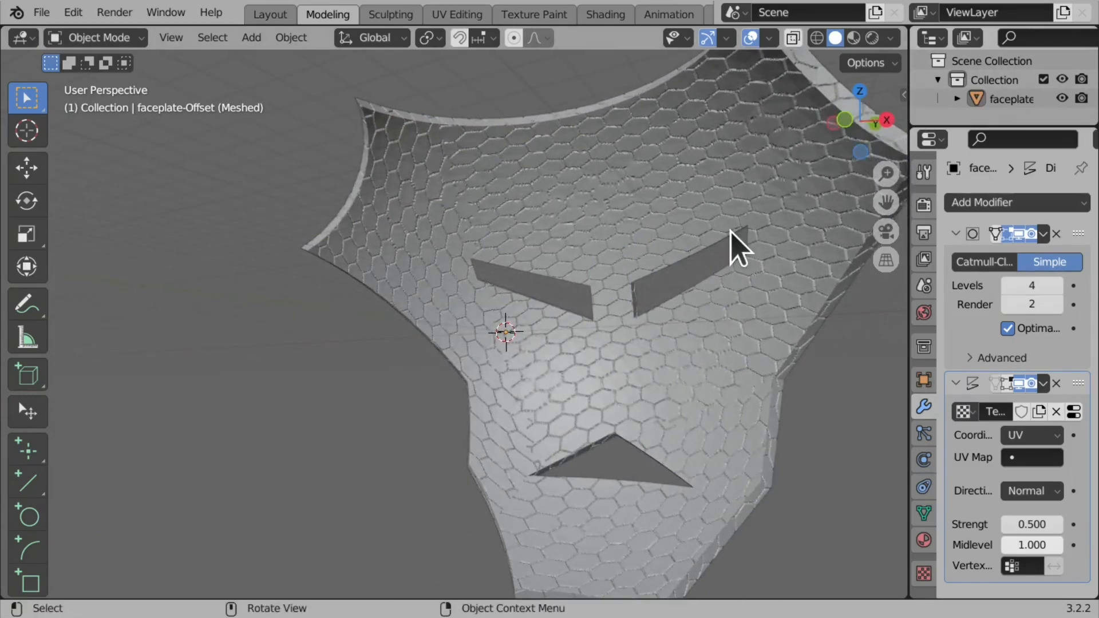
scroll(738, 249, up, 1)
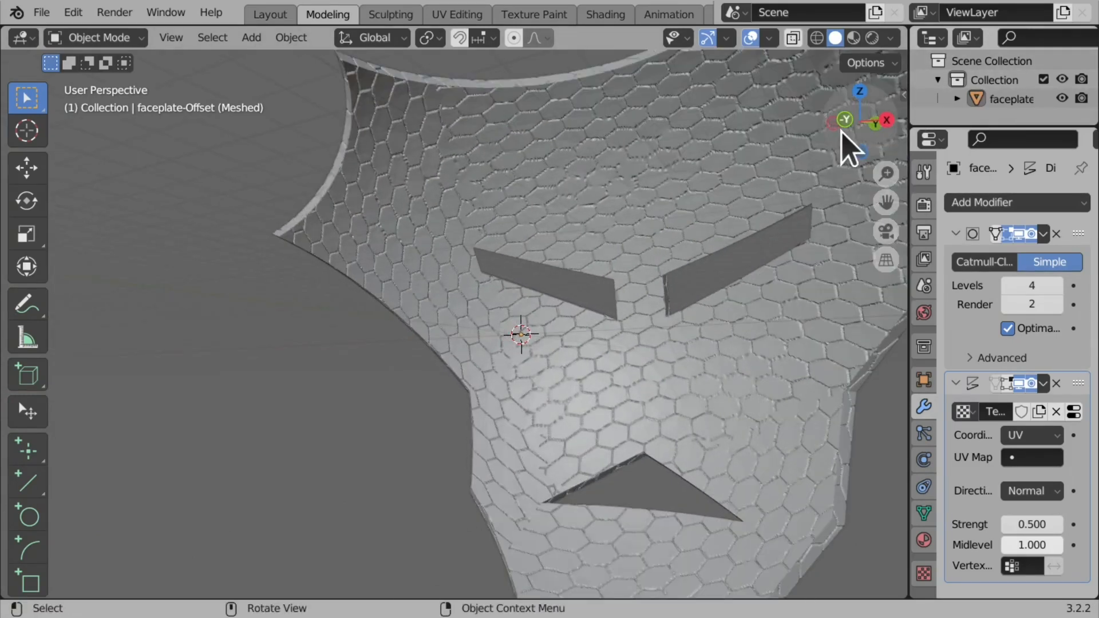
mouse_move(848, 143)
mouse_down()
mouse_move(841, 156)
mouse_move(858, 166)
mouse_move(850, 145)
mouse_up()
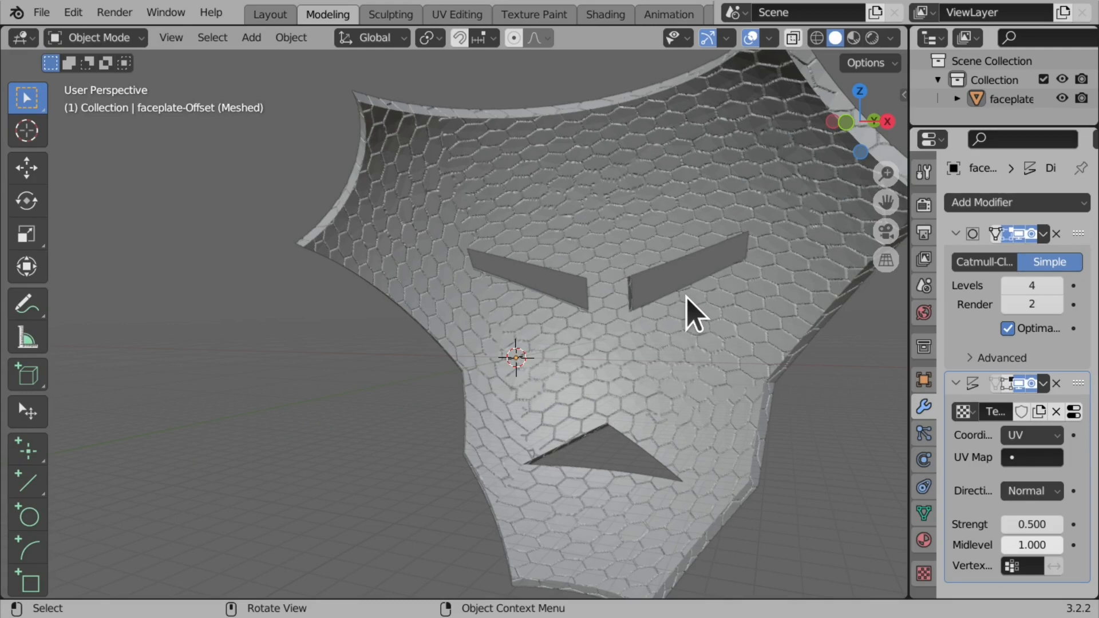
drag(845, 140, 759, 217)
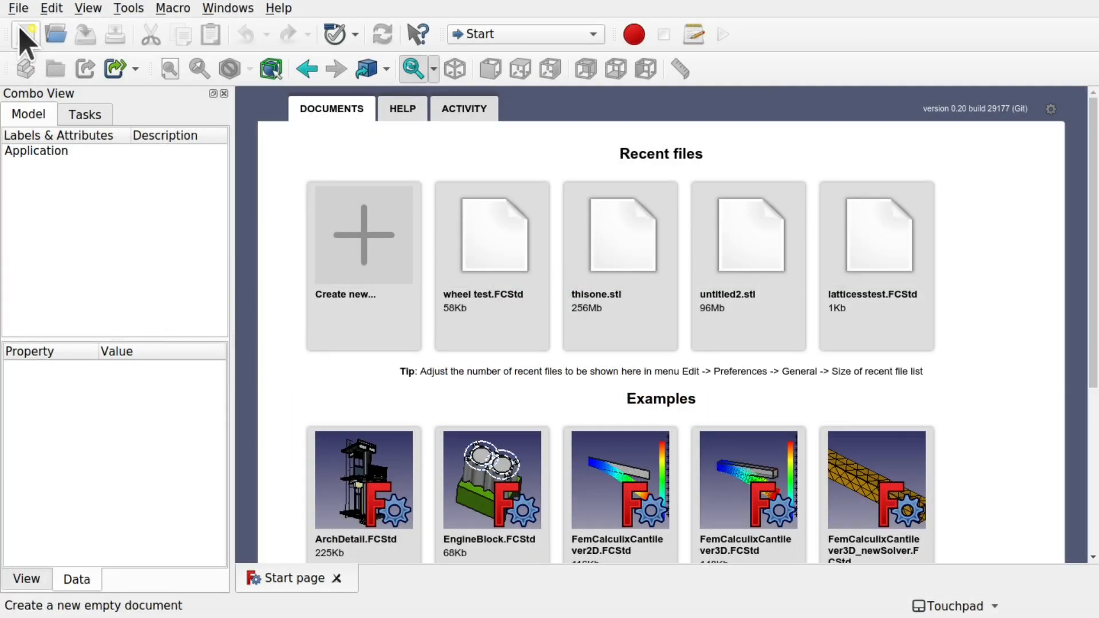
Step: Create a new empty document in FreeCAD and switch to the Part workbench
click(25, 37)
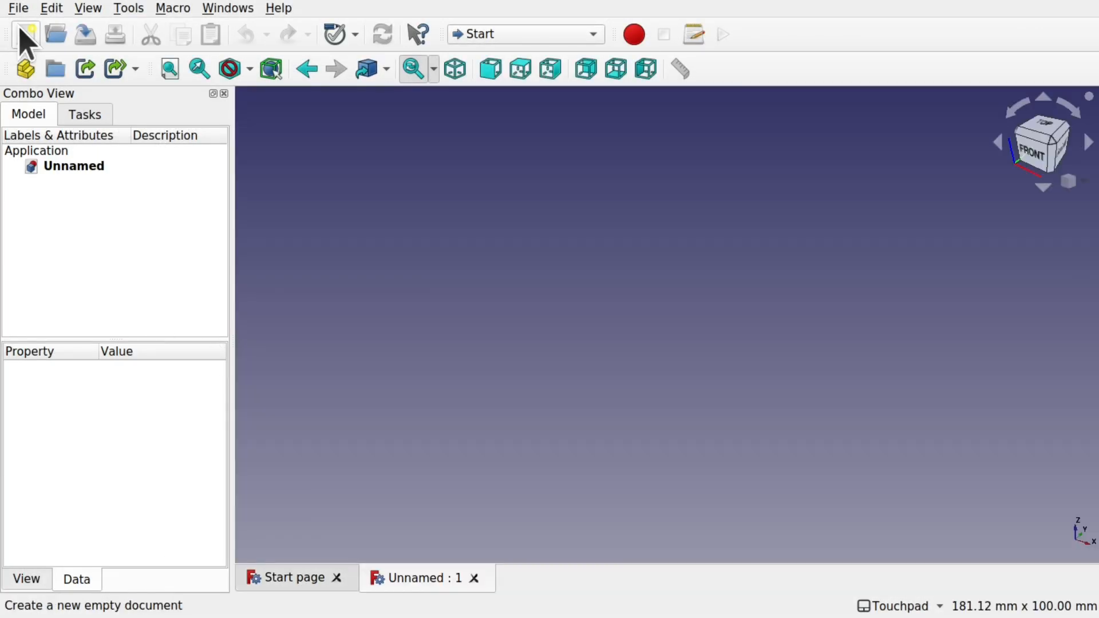
click(564, 34)
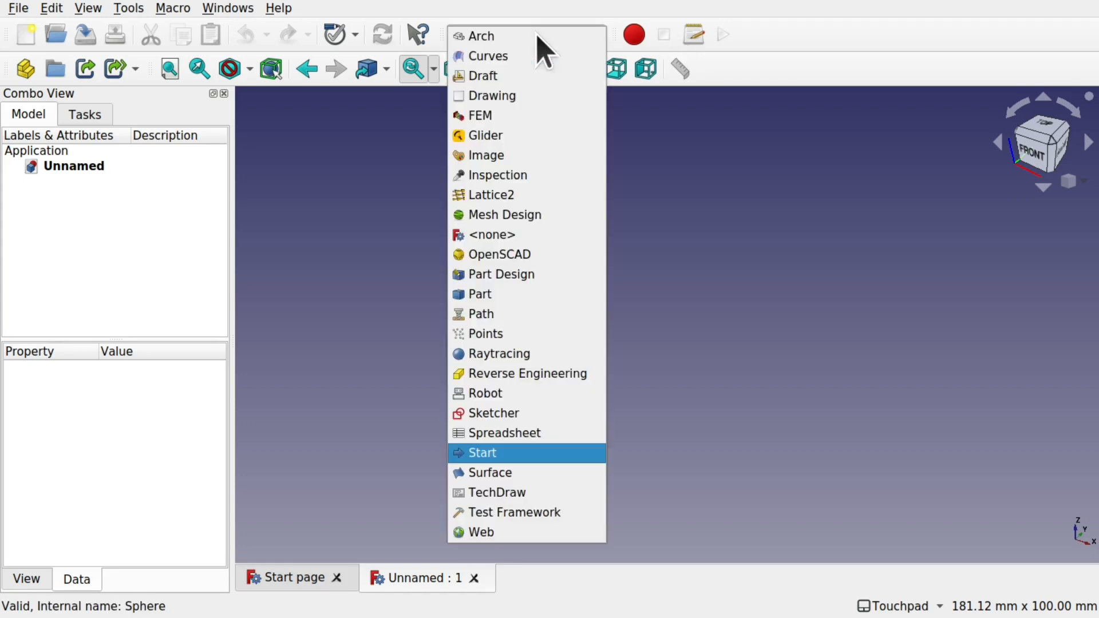
click(561, 296)
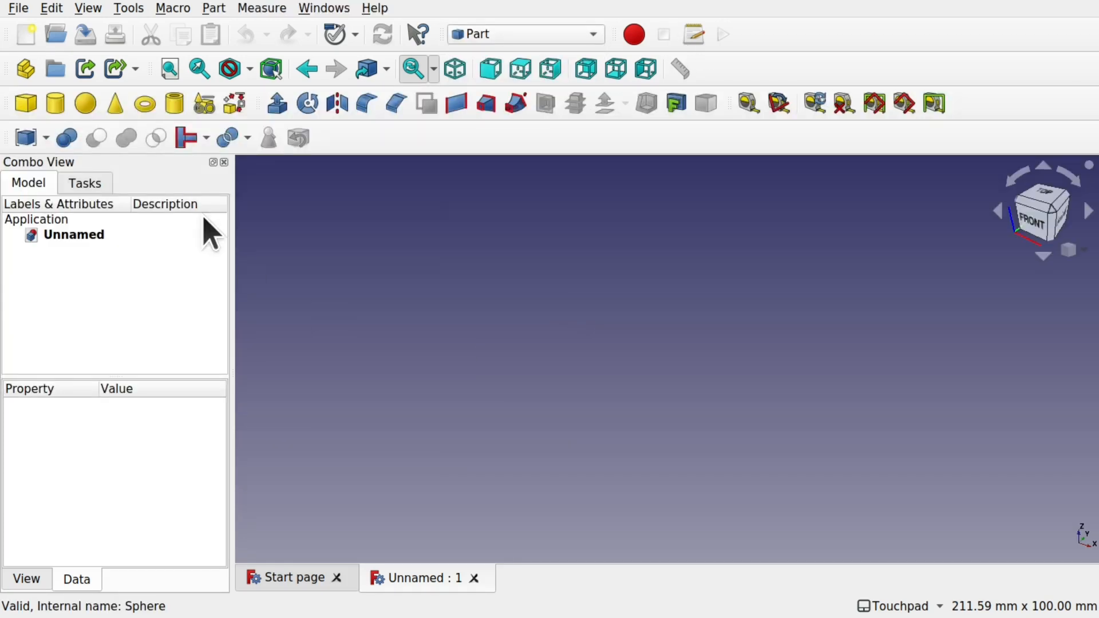
Step: Add a sphere solid and set its radius to 50 mm
click(89, 107)
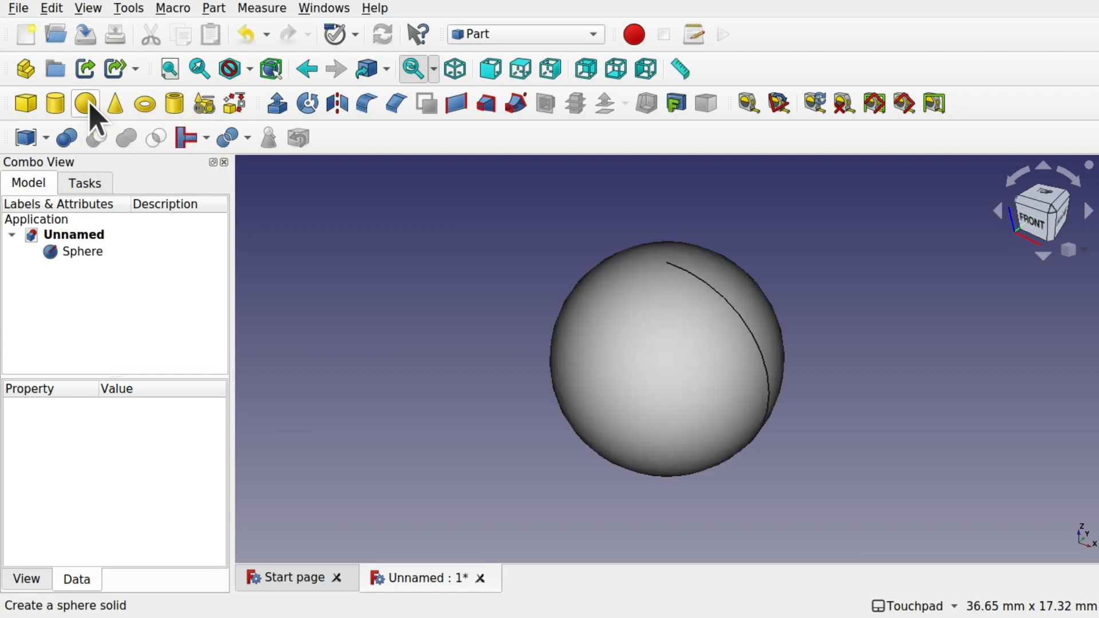
click(82, 253)
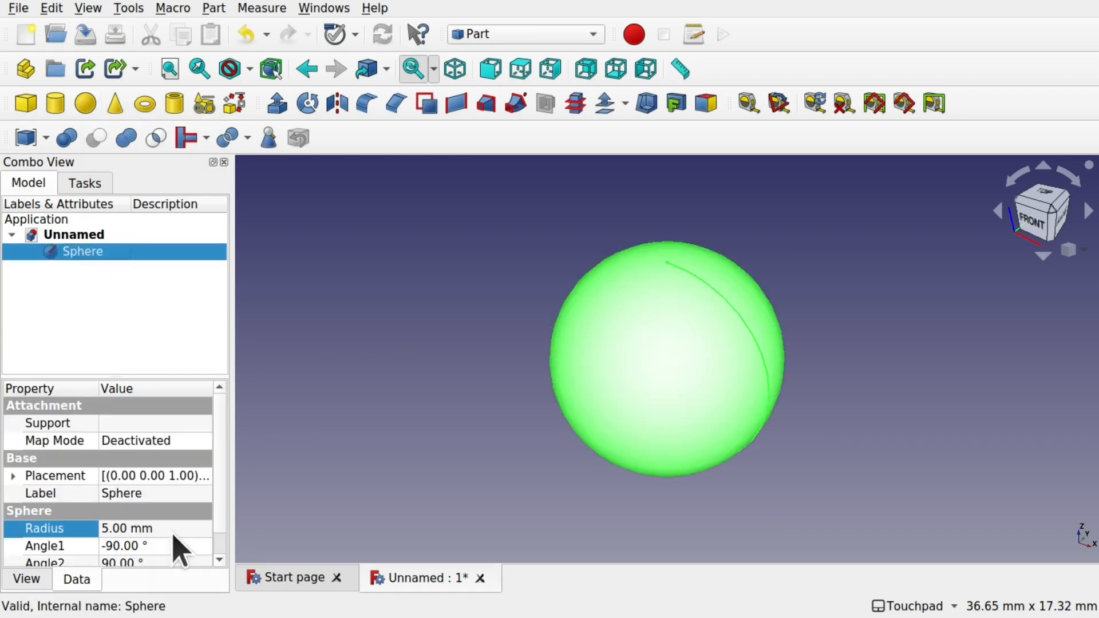
click(182, 528)
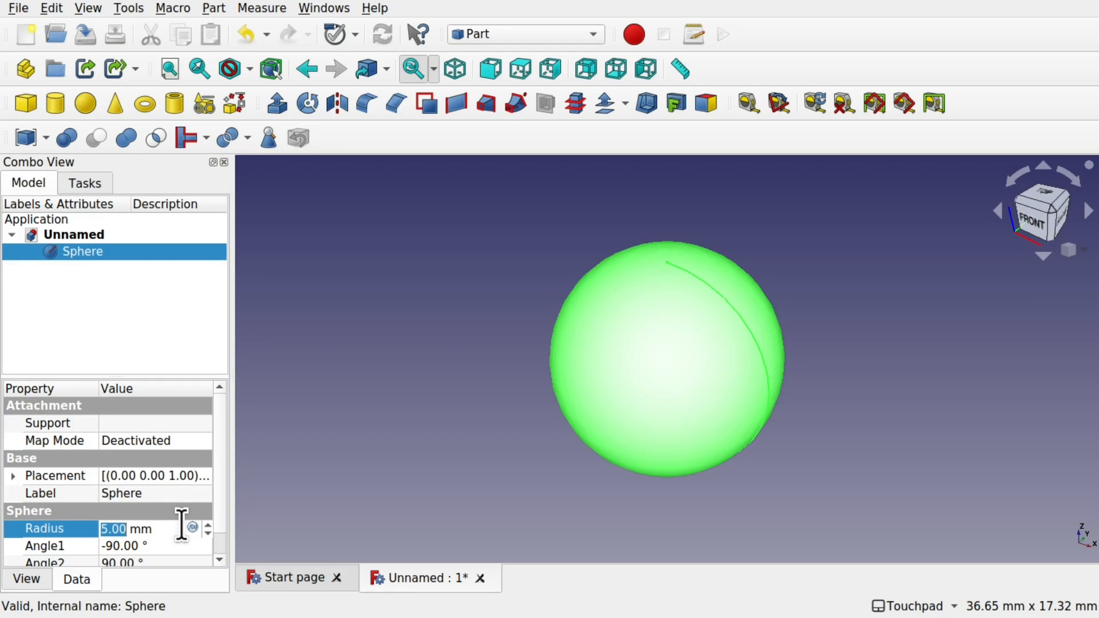
text(5)
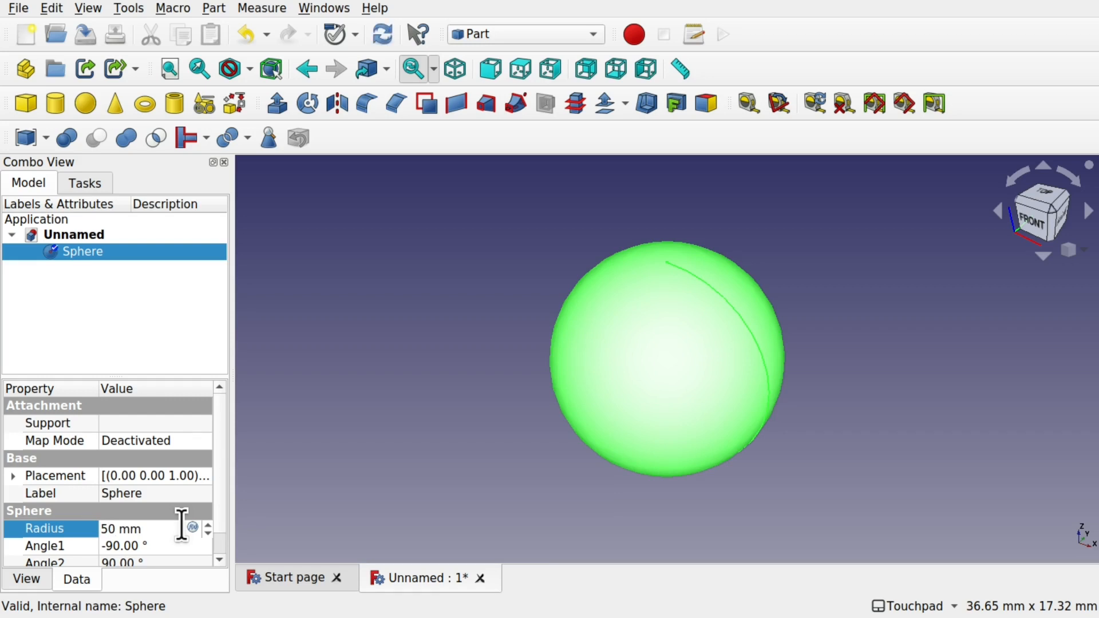
key(Return)
Step: Set the view to the front of the sphere and switch to the Sketcher workbench
scroll(679, 397, down, 20)
scroll(679, 397, up, 20)
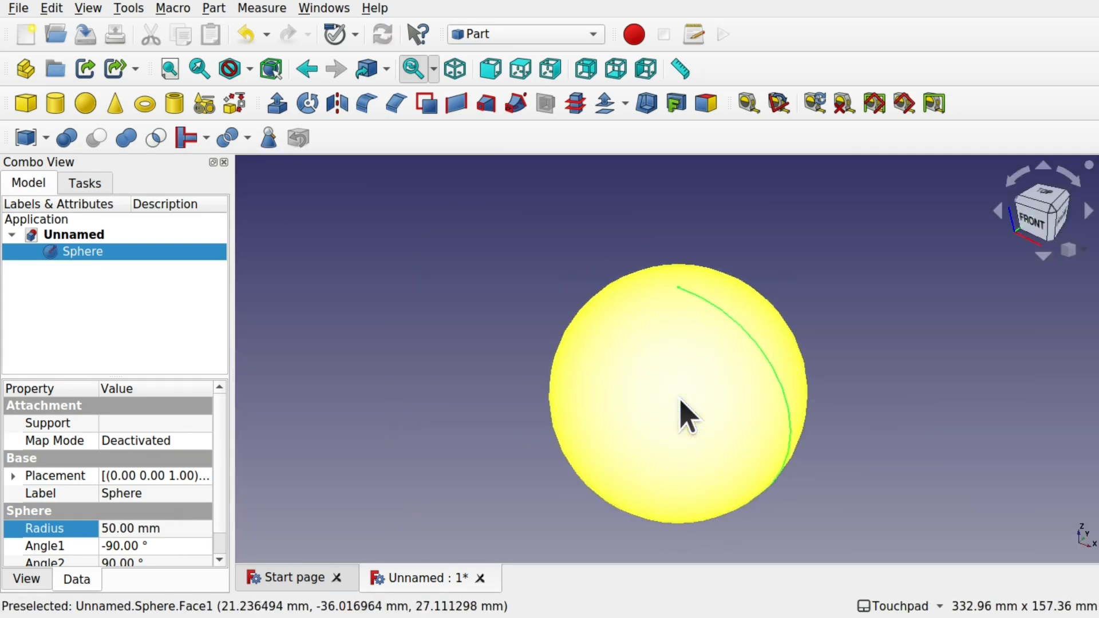
click(1037, 235)
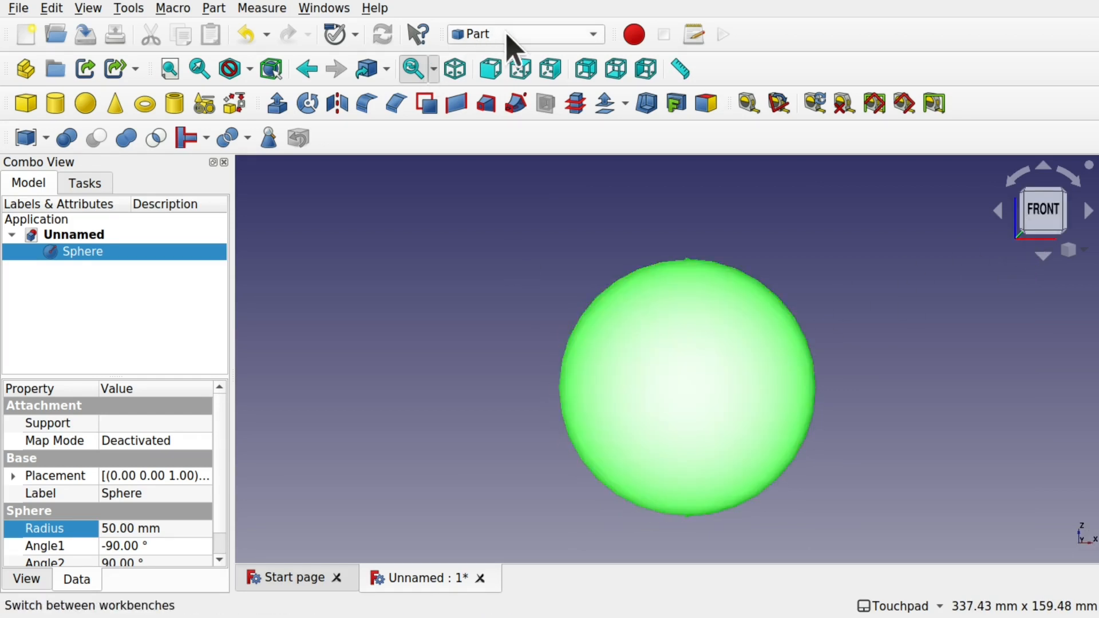
click(514, 49)
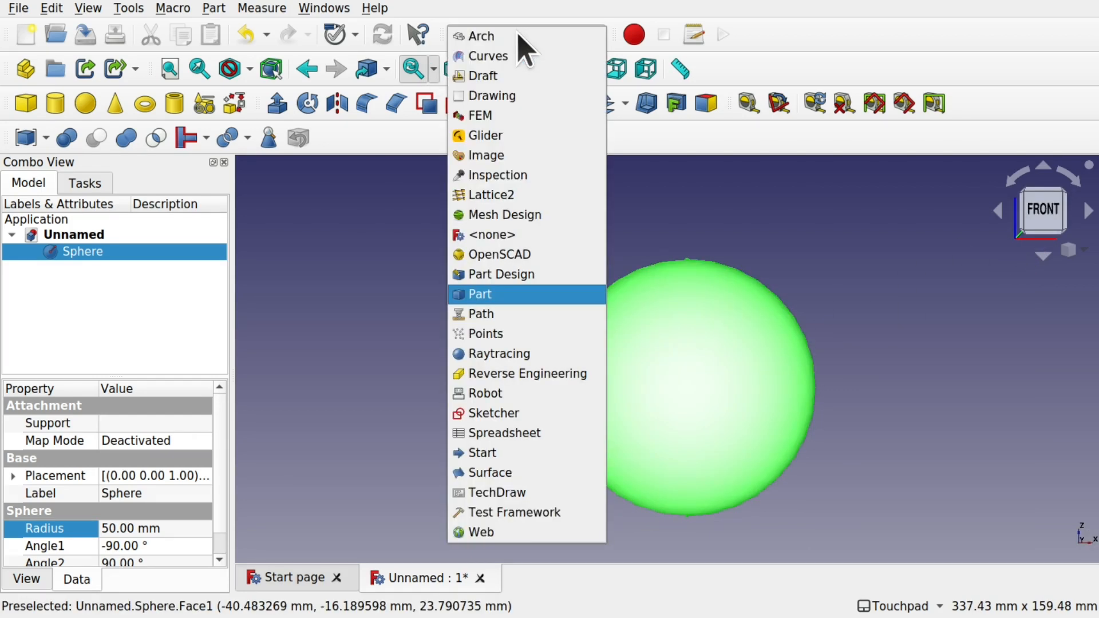
click(528, 418)
scroll(729, 437, down, 4)
scroll(729, 423, up, 2)
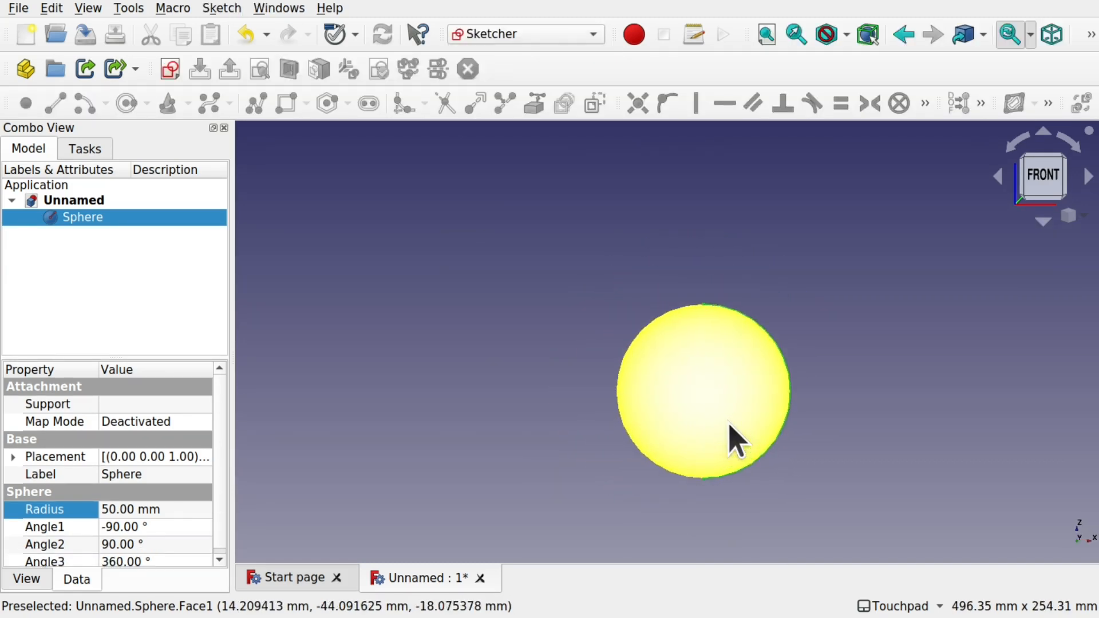
Step: Create a new unattached sketch on the XZ-Plane with a 0 mm offset
click(170, 70)
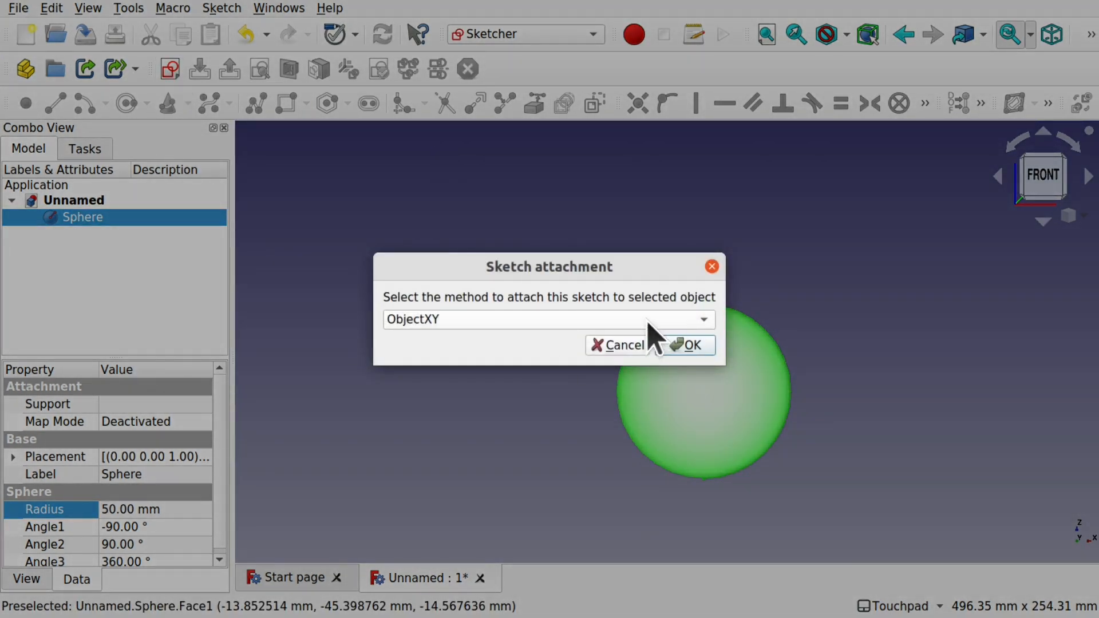
click(623, 346)
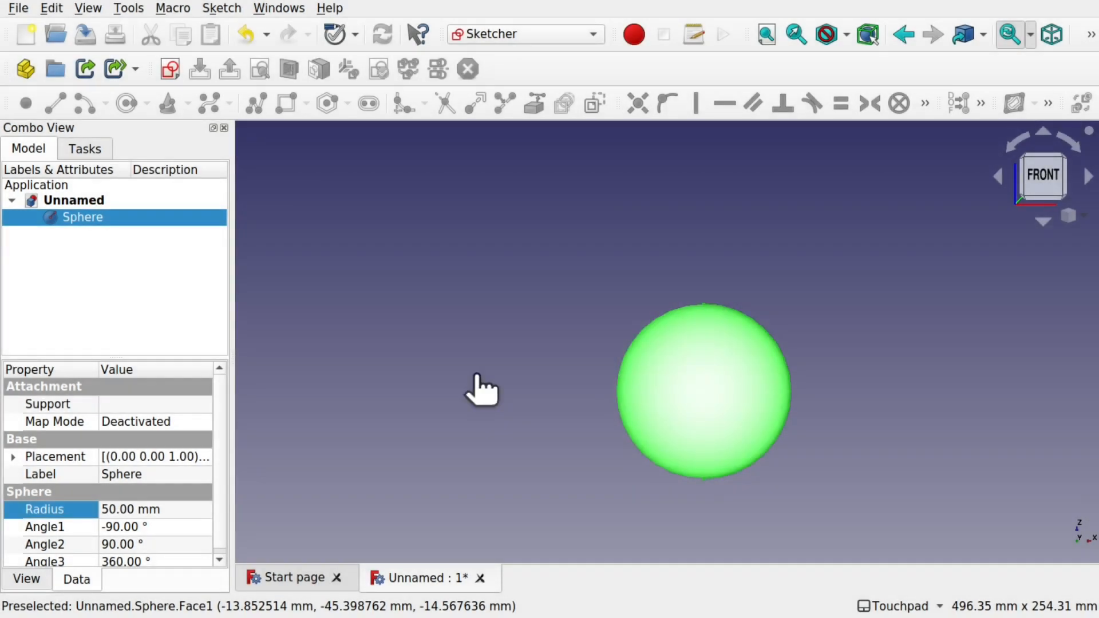
click(171, 70)
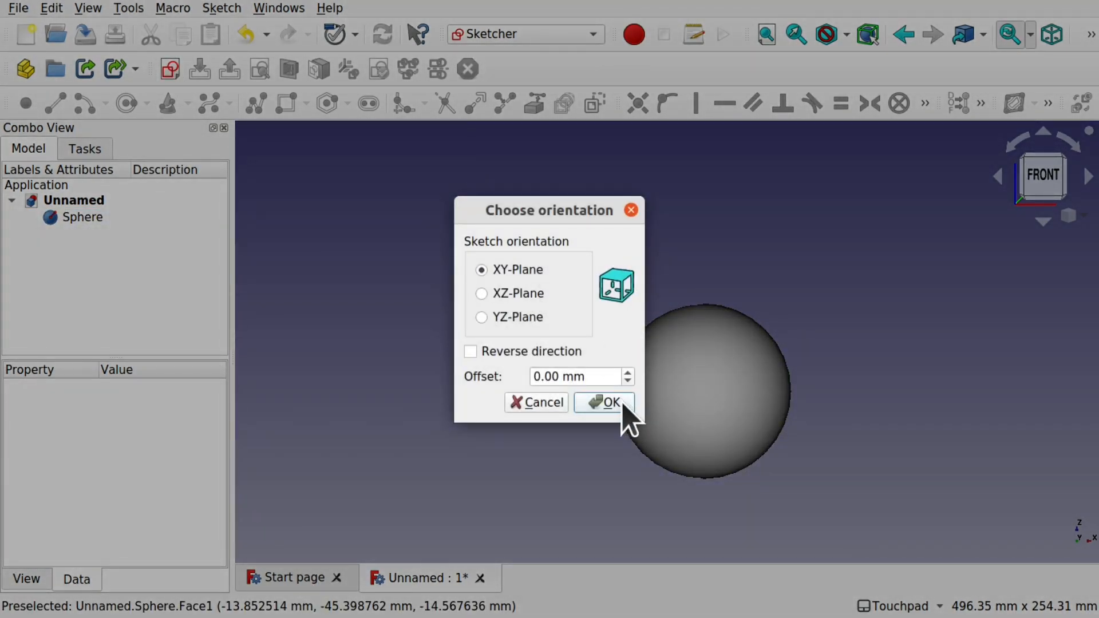
click(497, 294)
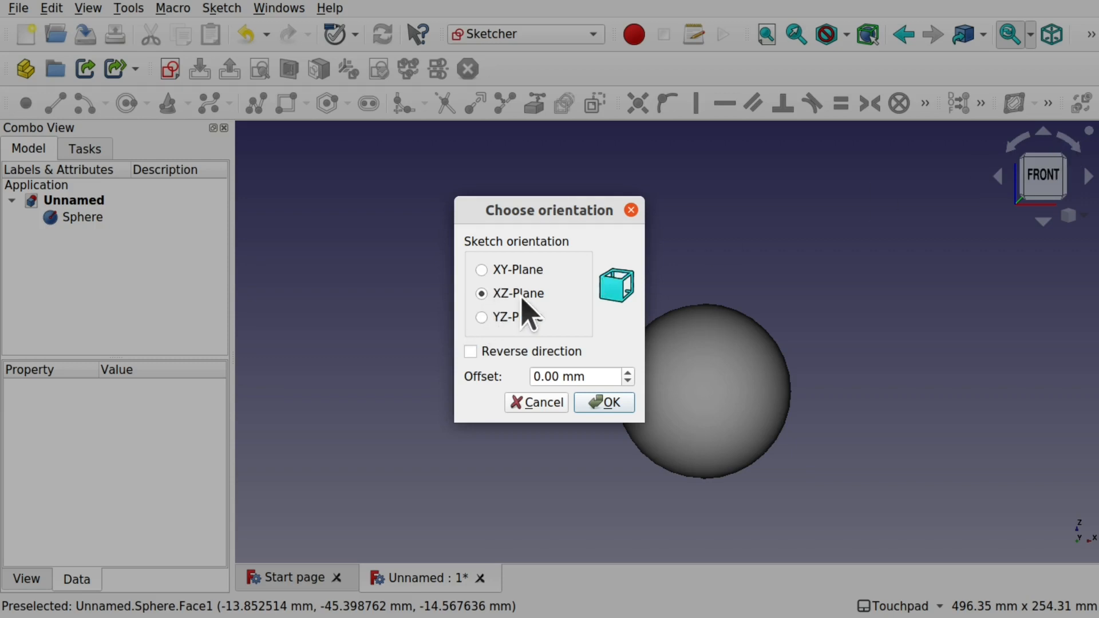
click(605, 403)
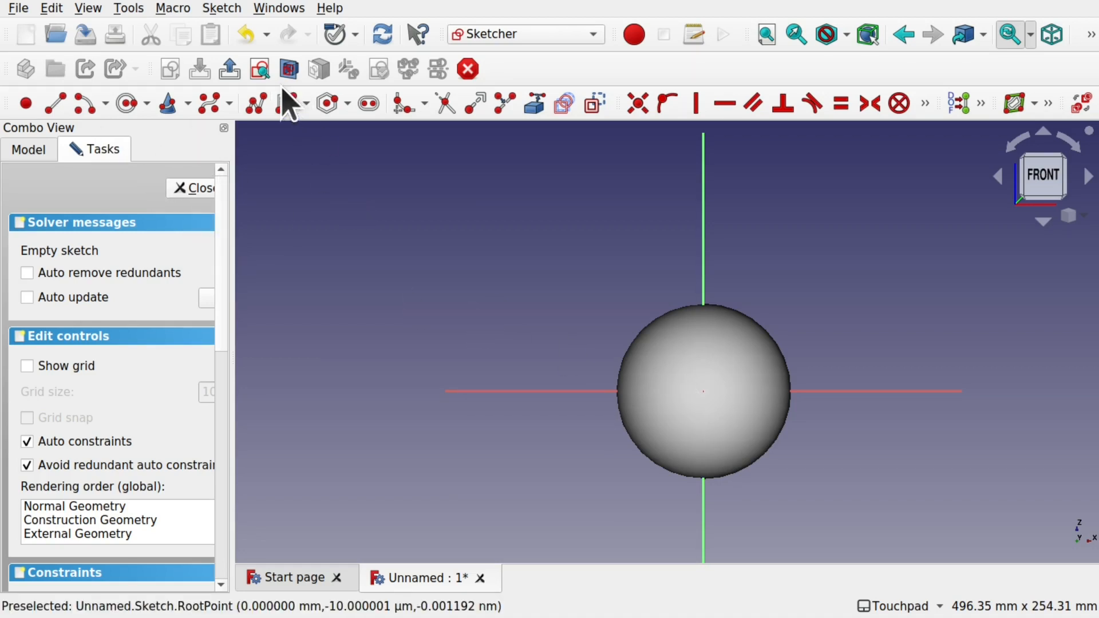
Step: Turn on the section view to cut the sphere at the sketch plane, keeping the front orientation
click(290, 71)
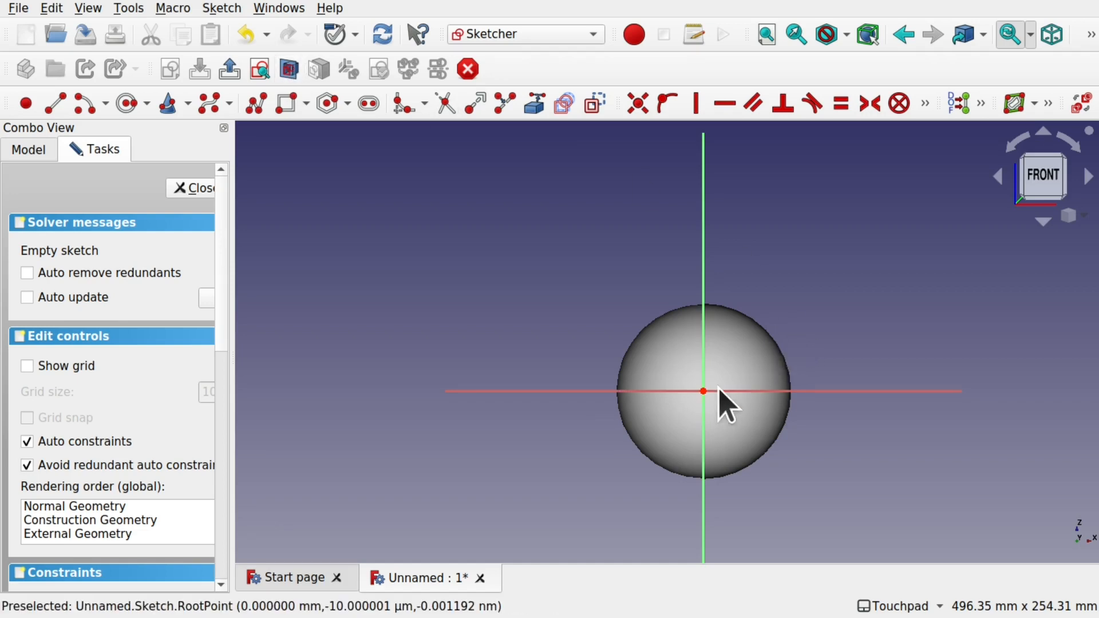
alt+drag(674, 391, 715, 387)
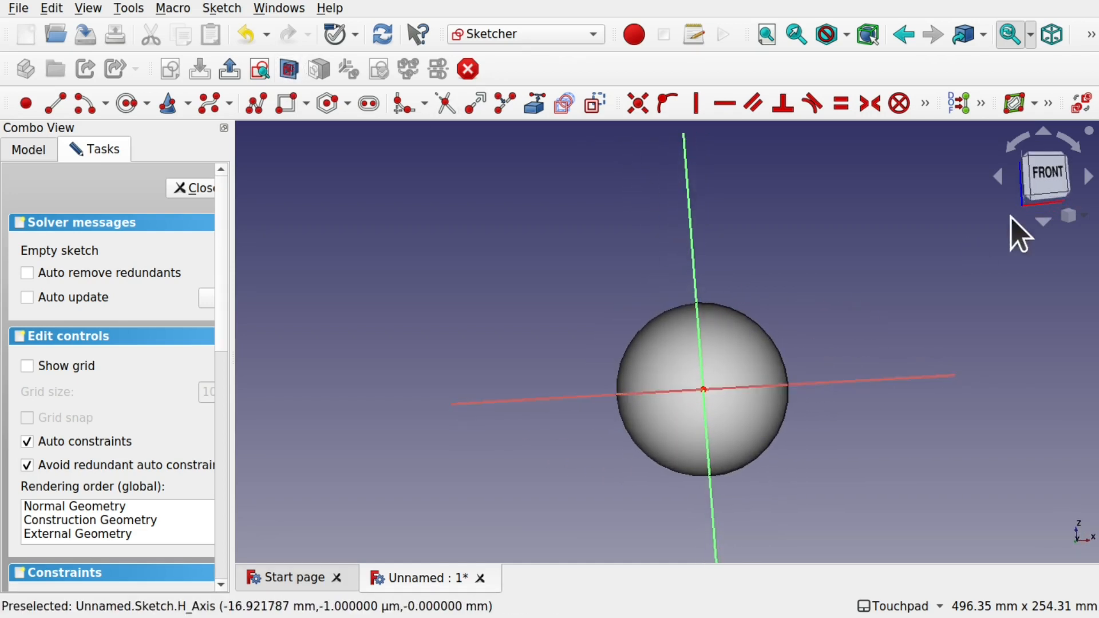
click(1046, 184)
scroll(712, 395, up, 4)
scroll(712, 395, down, 1)
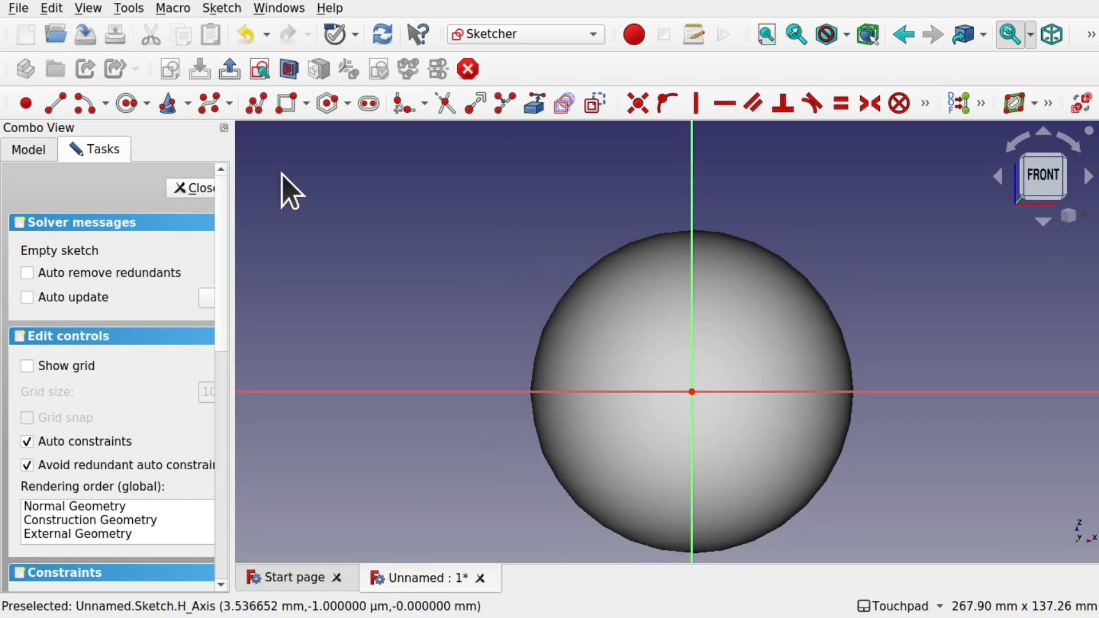
Step: Sketch a closed eight-sided mask outline with a polyline over the sphere, from about 45 mm above to 33 mm below the origin, with horizontal top and bottom edges
click(255, 104)
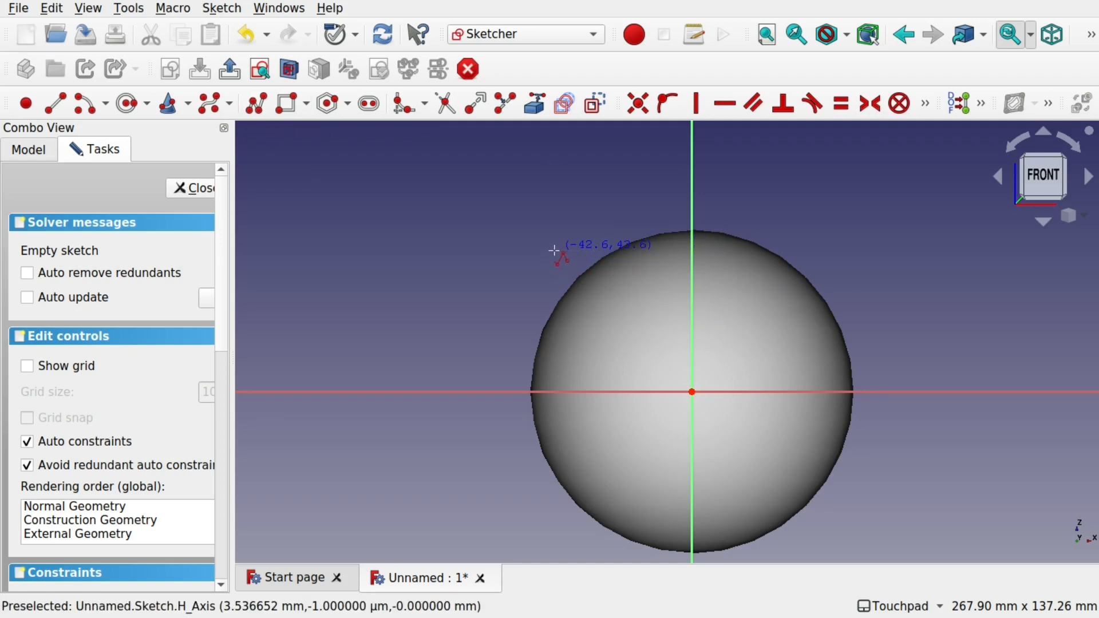
click(575, 247)
click(527, 314)
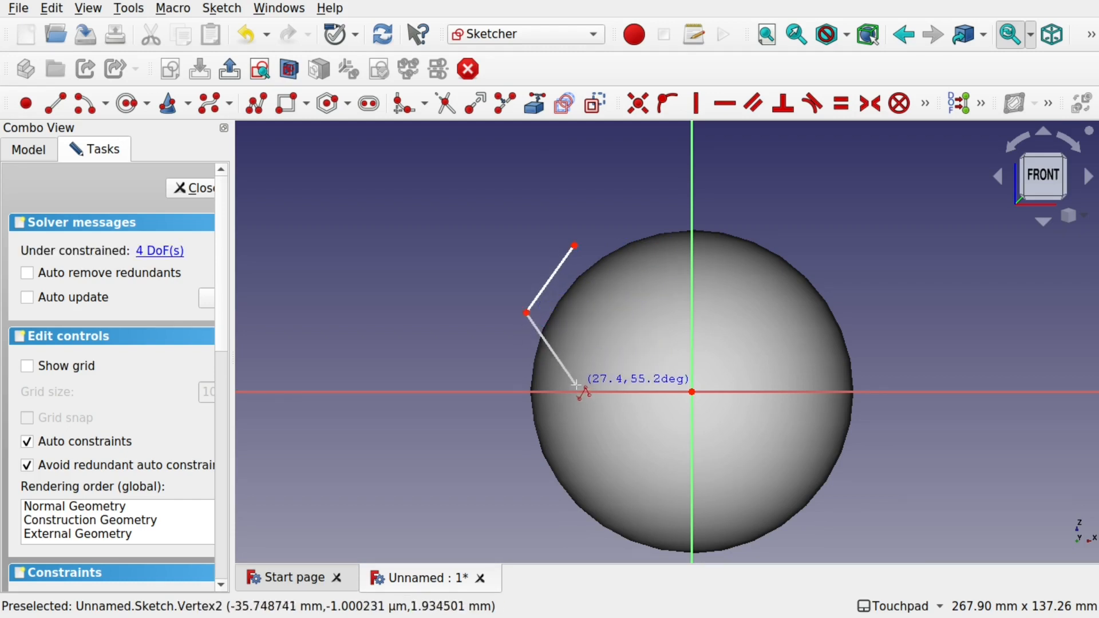
click(584, 383)
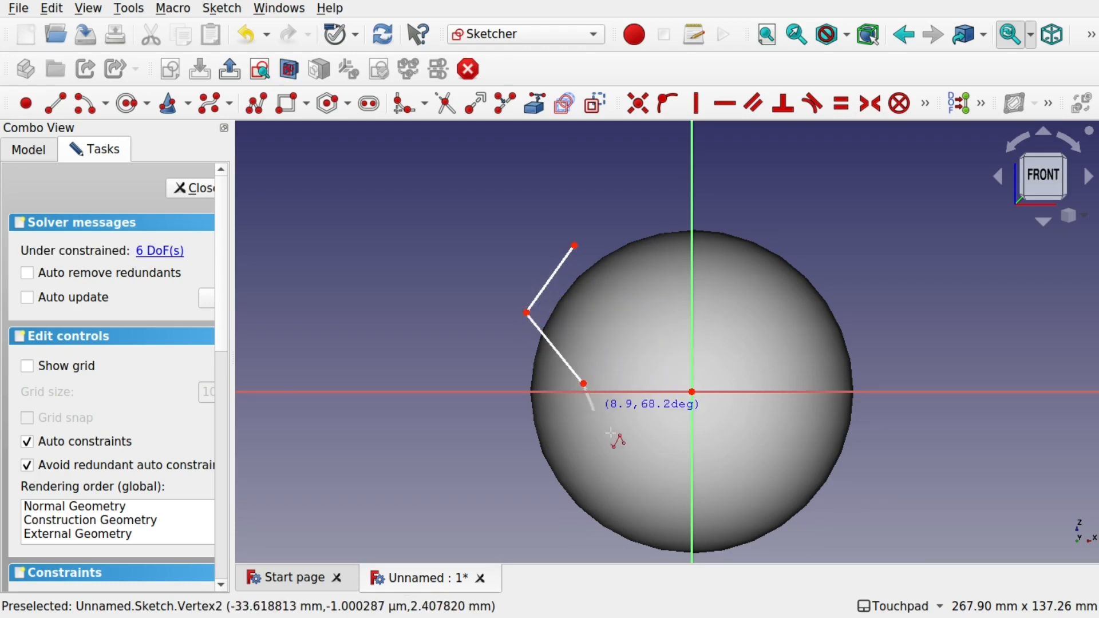
click(619, 497)
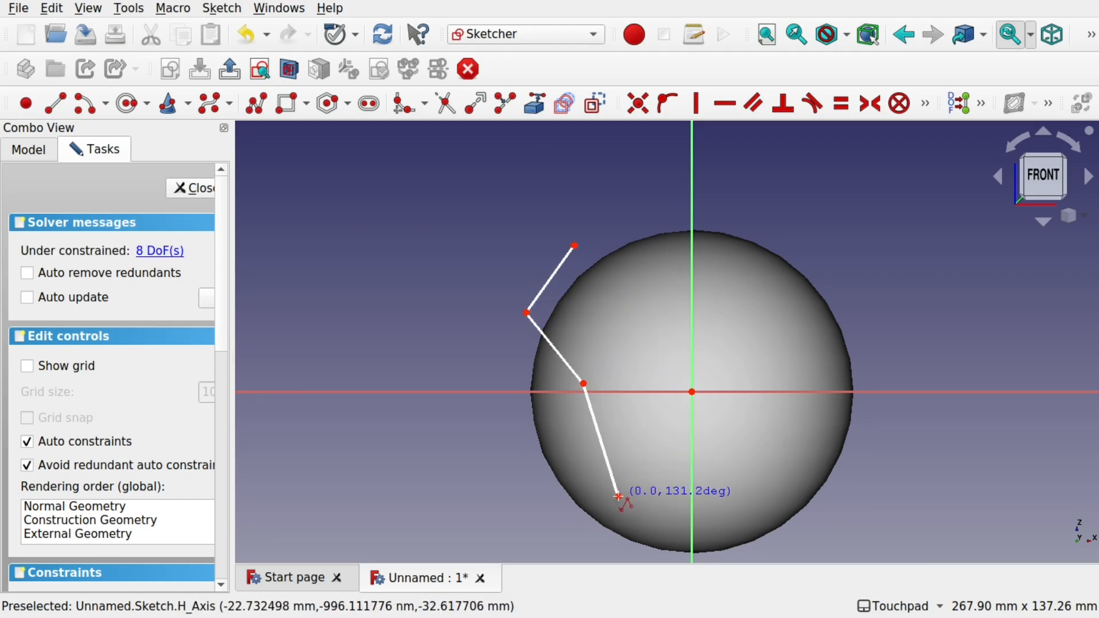
click(772, 497)
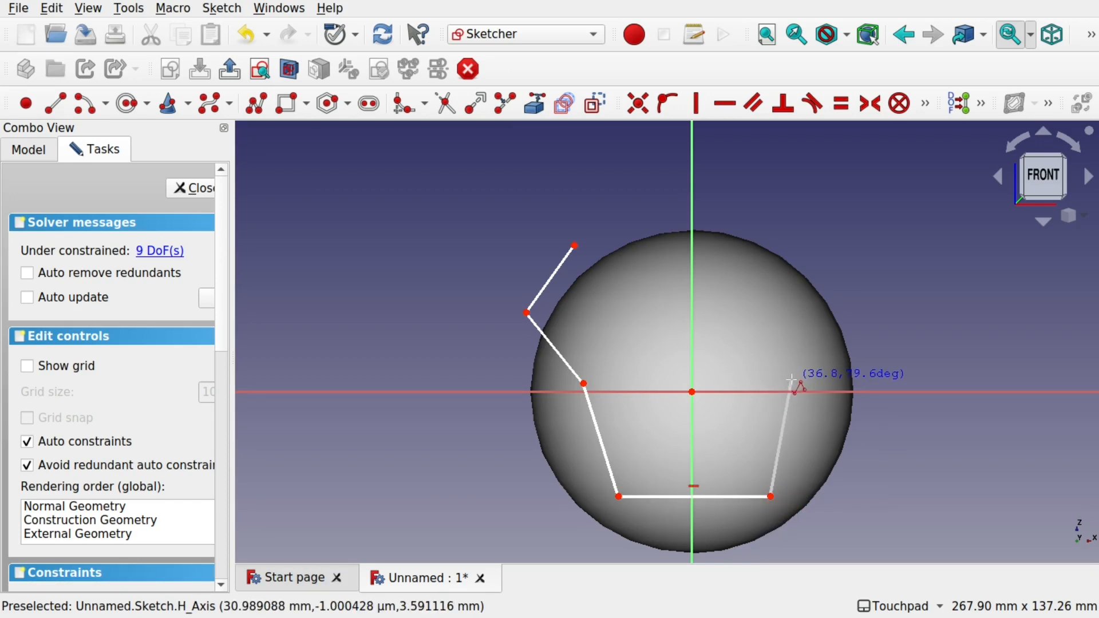
click(793, 380)
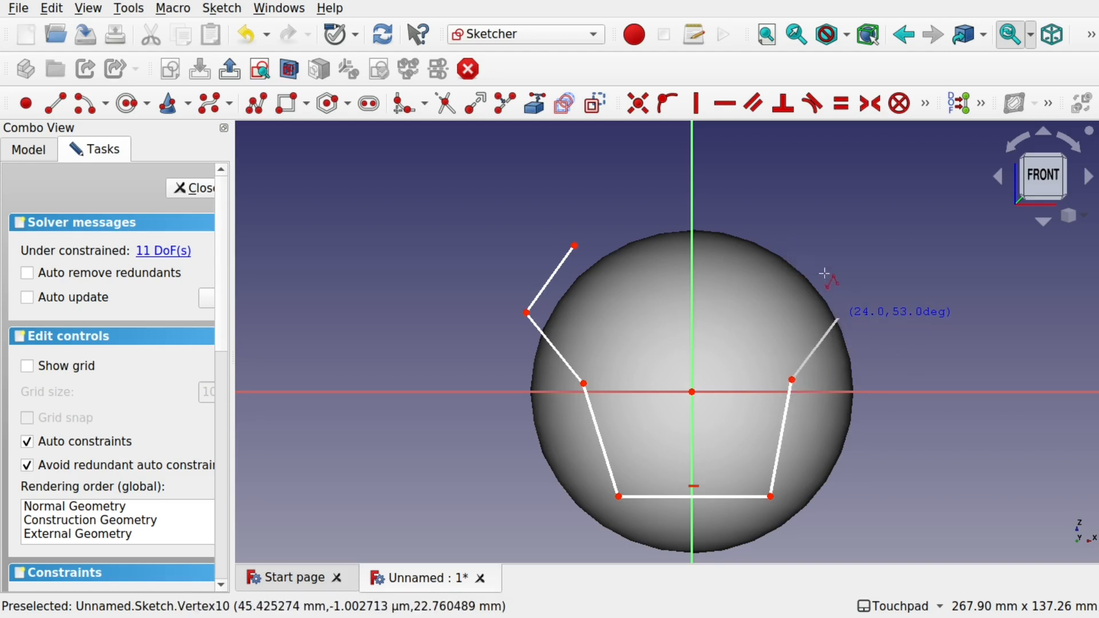
click(839, 318)
click(786, 248)
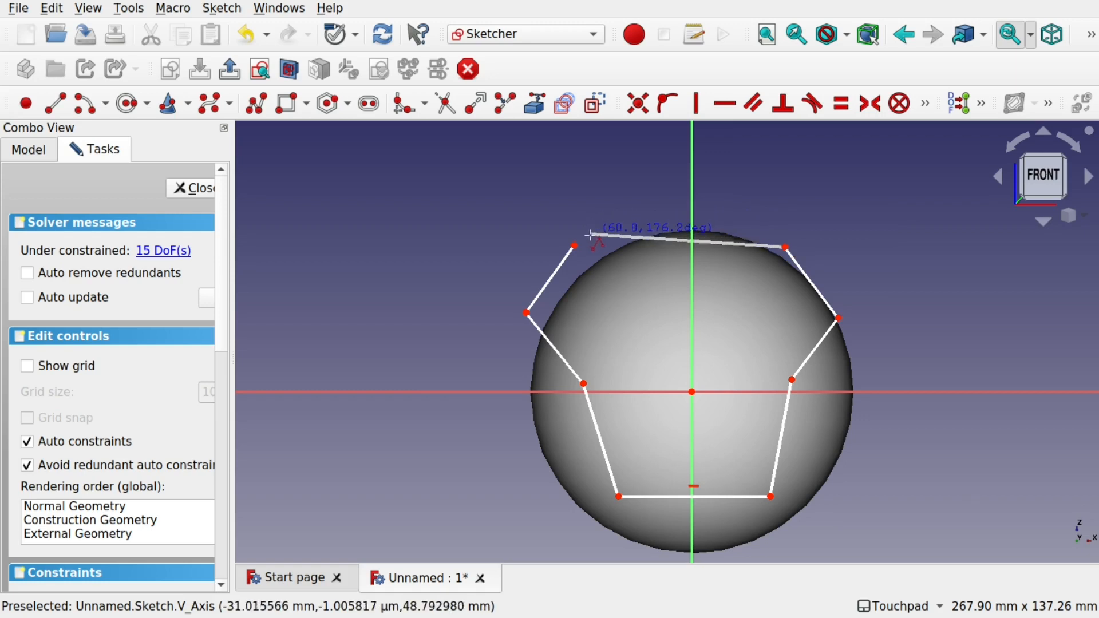
click(577, 247)
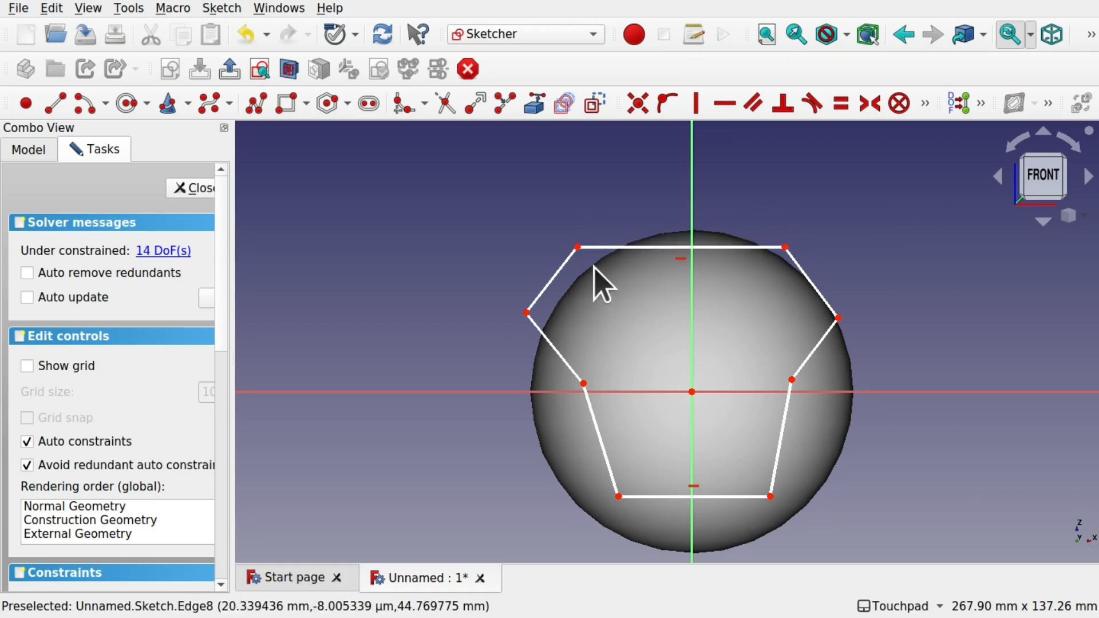
Step: Constrain the two widest side corners of the mask outline to be symmetric about the vertical axis
click(528, 313)
click(839, 319)
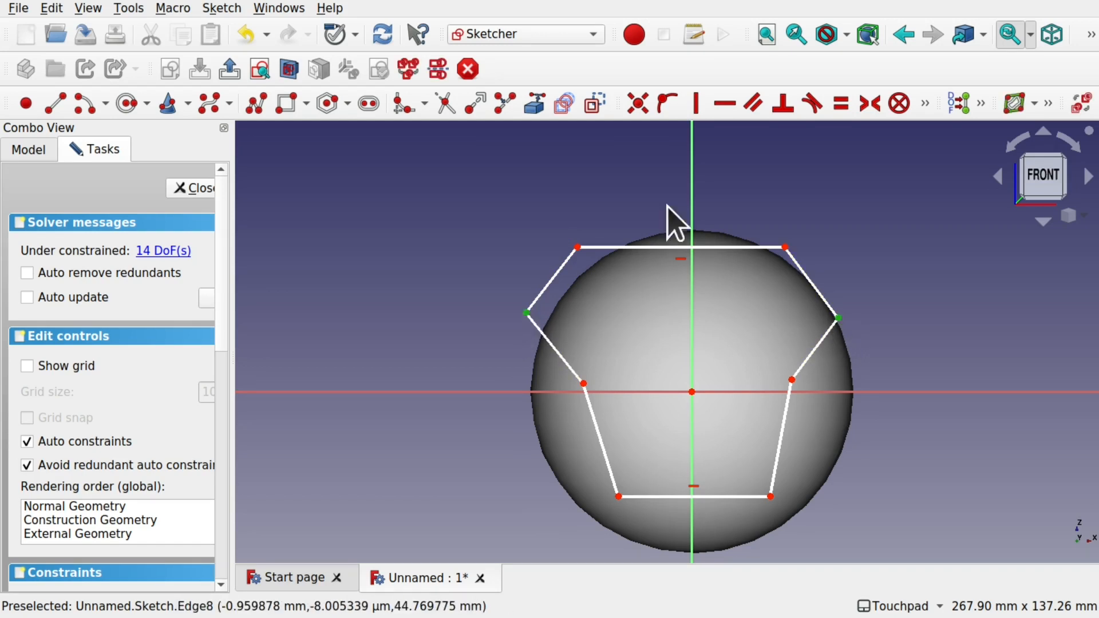
click(695, 194)
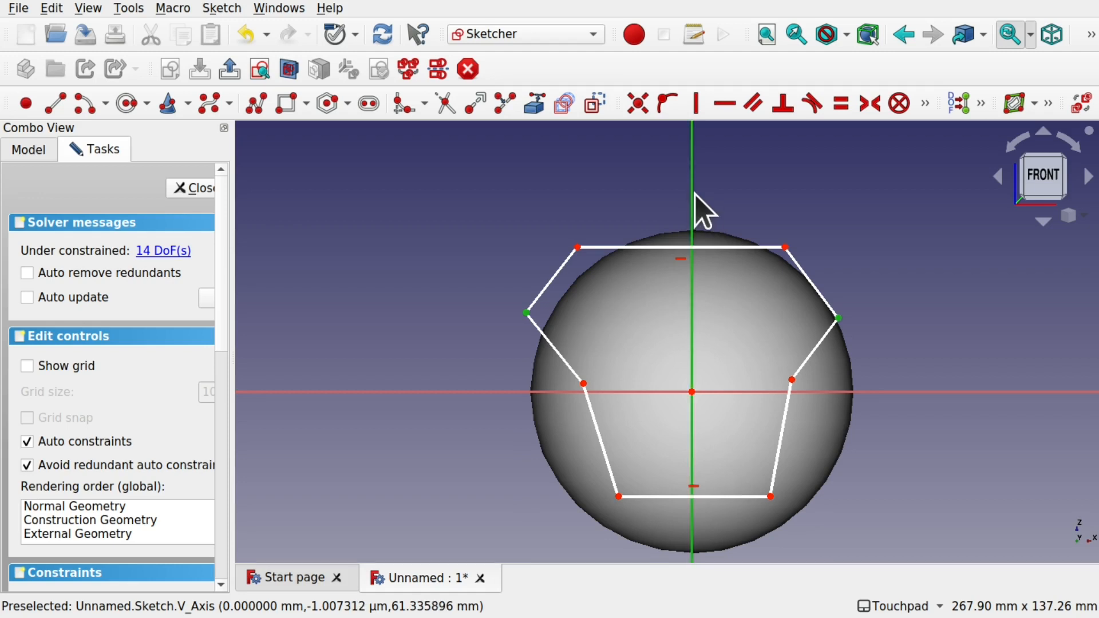
click(871, 105)
Step: Make the outline's two top corners symmetric about the vertical axis and delete the redundant horizontal constraint on the top edge
click(579, 247)
click(786, 247)
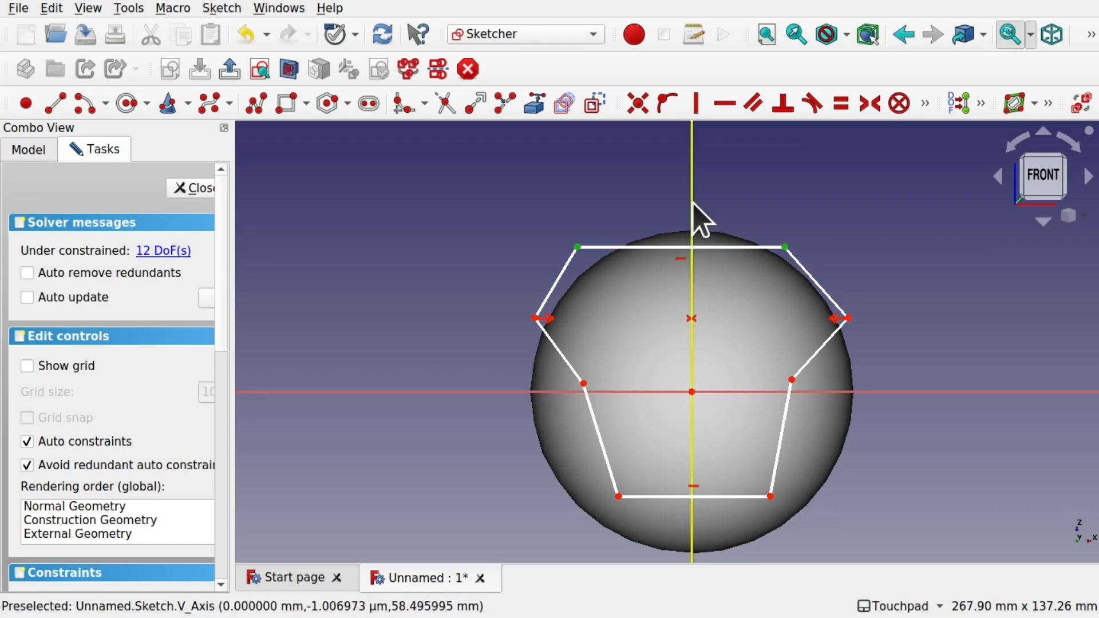
click(694, 209)
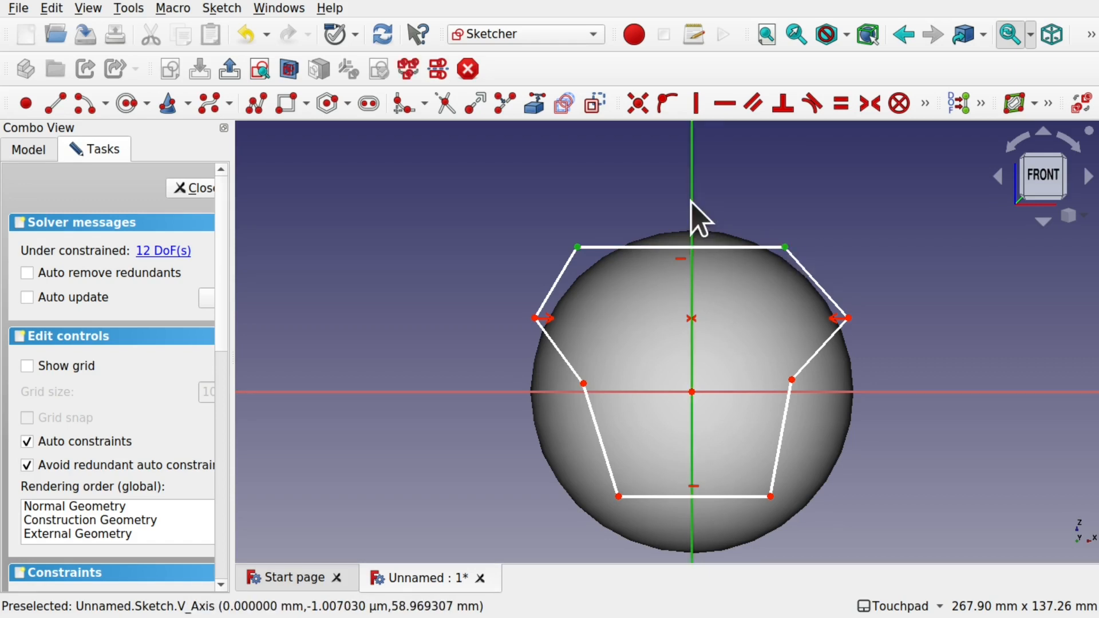
click(876, 105)
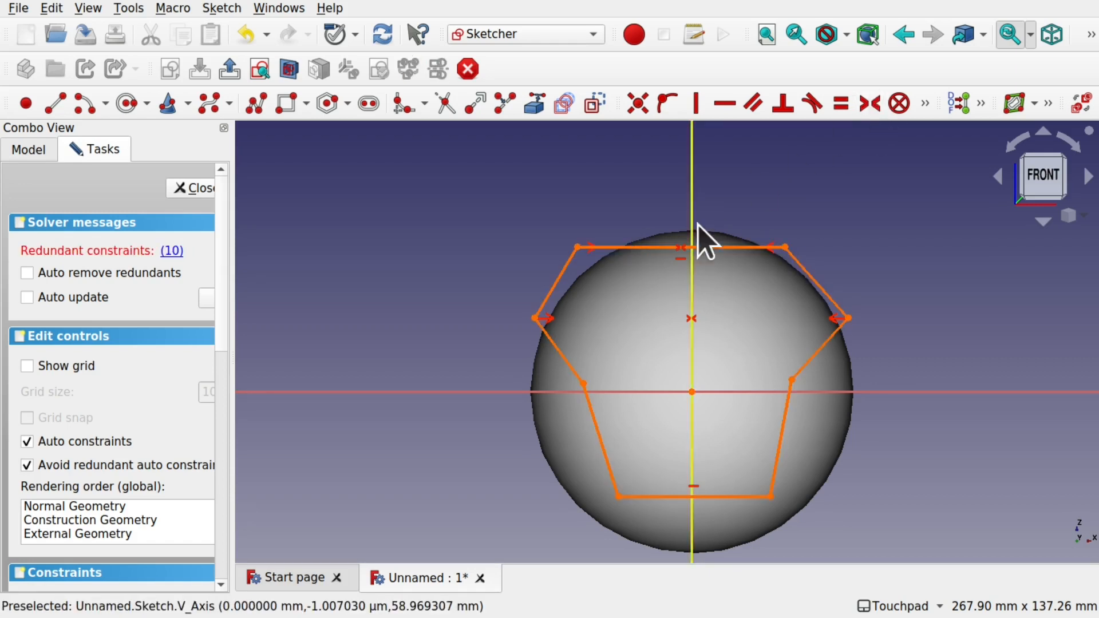
click(173, 251)
key(Delete)
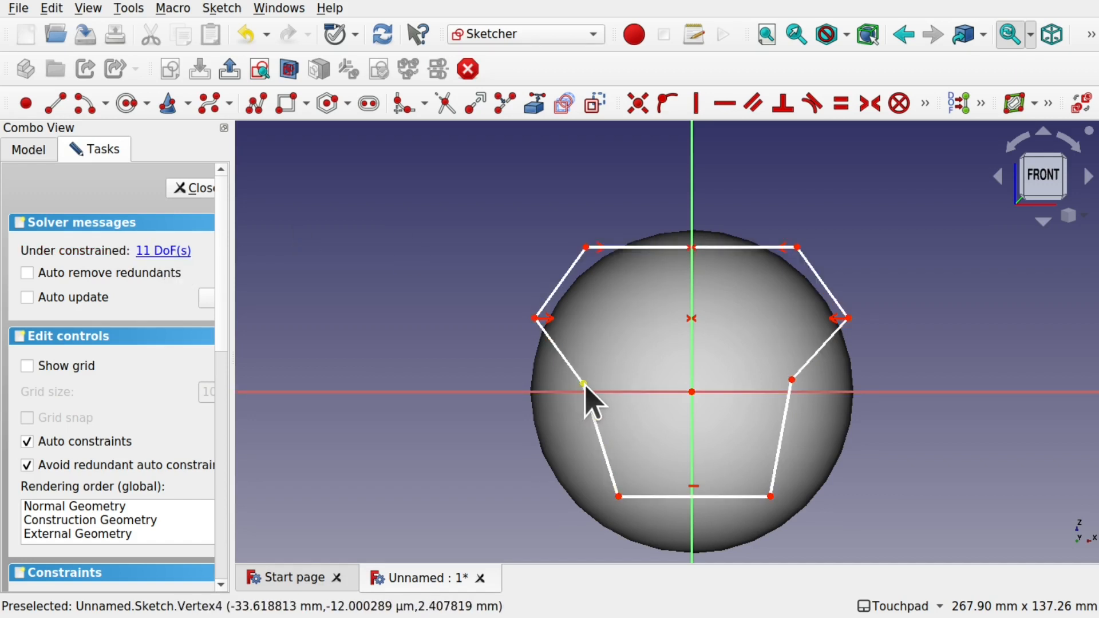
Step: Constrain the two inner cheek corners just above the horizontal axis to be symmetric about the vertical axis
click(584, 384)
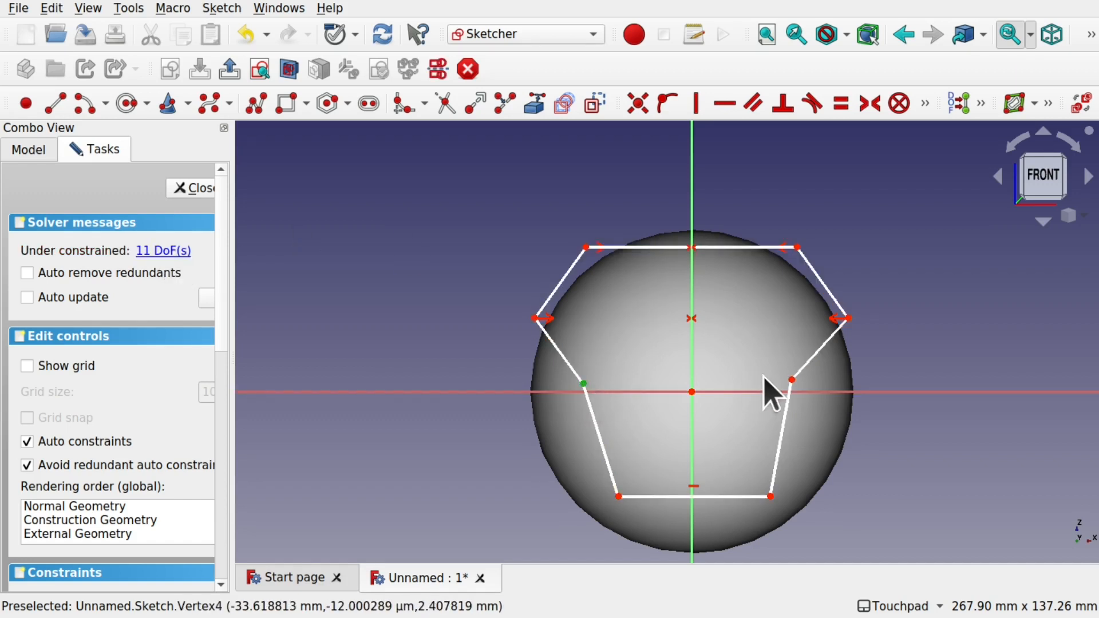
click(793, 381)
click(694, 311)
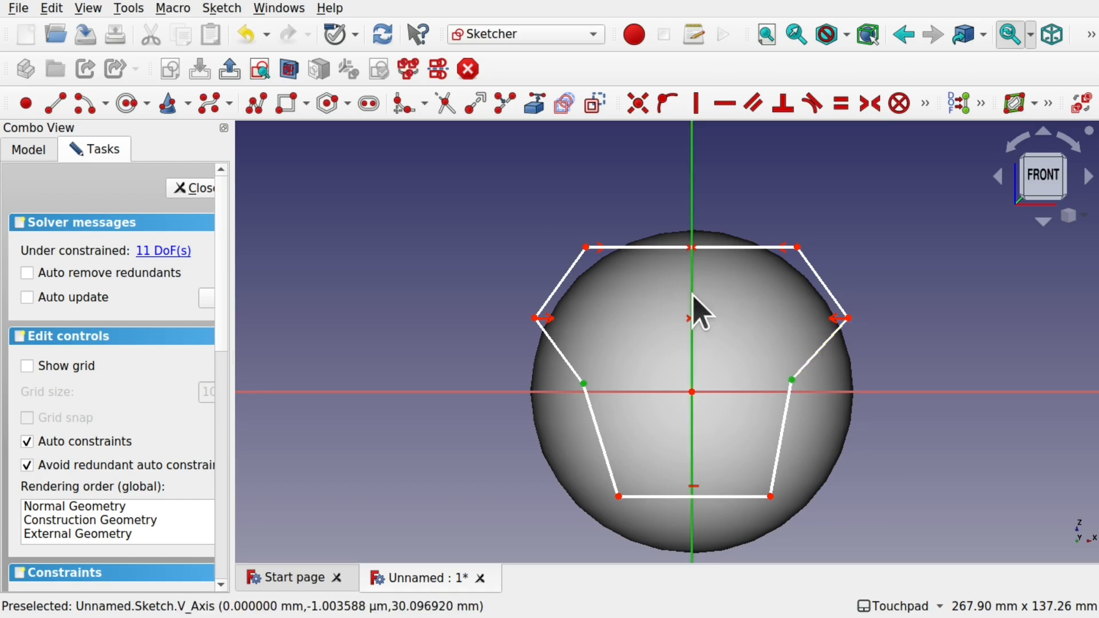
click(871, 109)
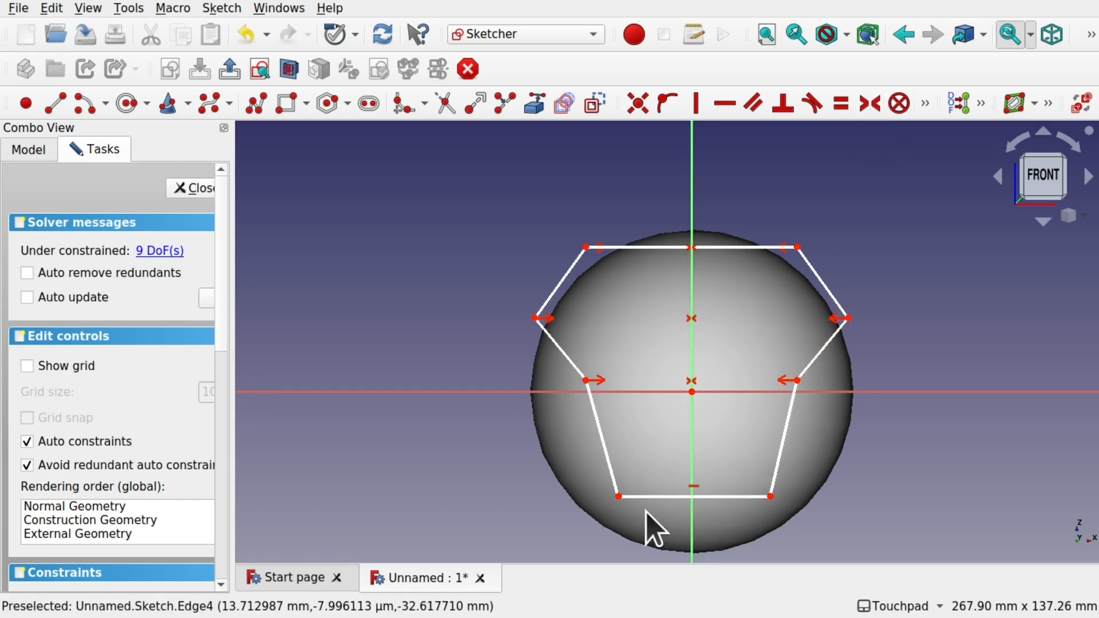
Step: Make the outline's two bottom corners symmetric about the vertical axis and remove the redundant horizontal constraint on the bottom edge
click(619, 497)
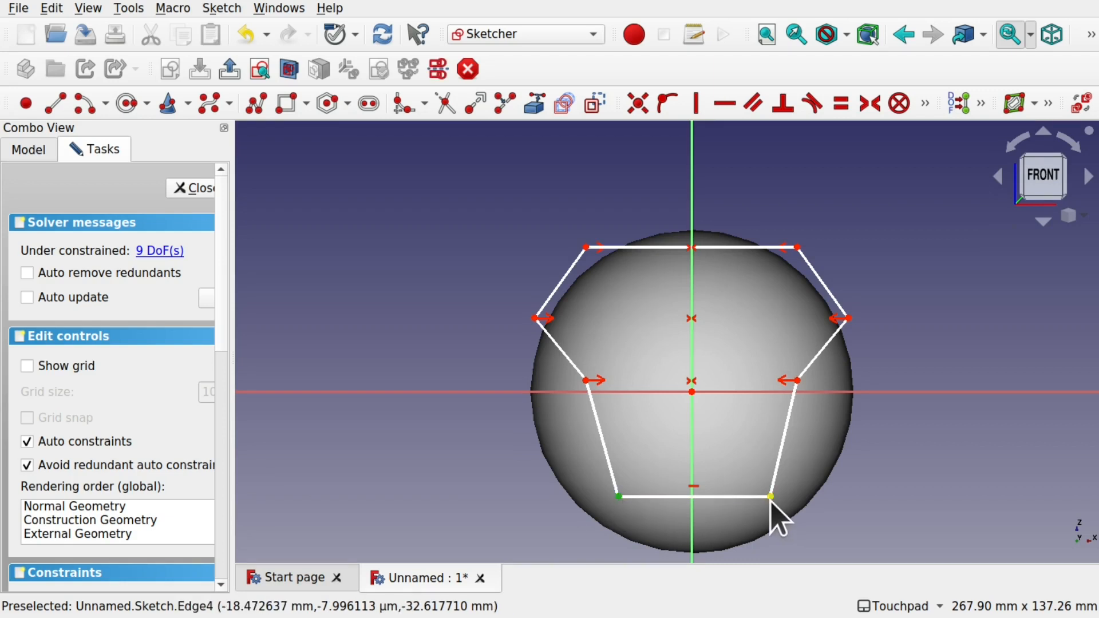
click(772, 497)
click(693, 421)
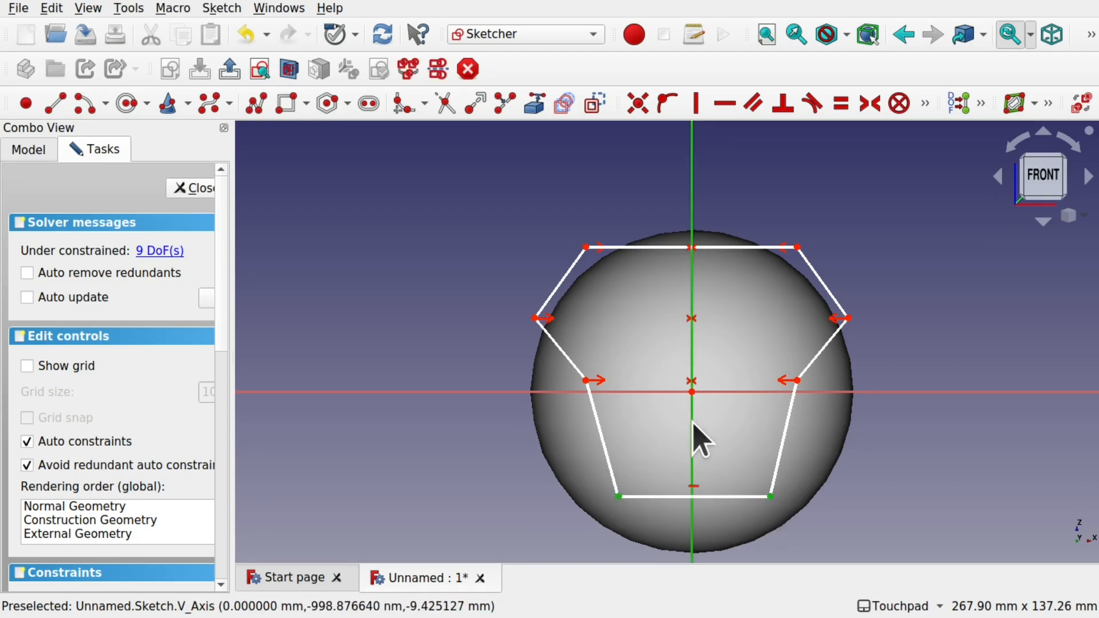
click(871, 104)
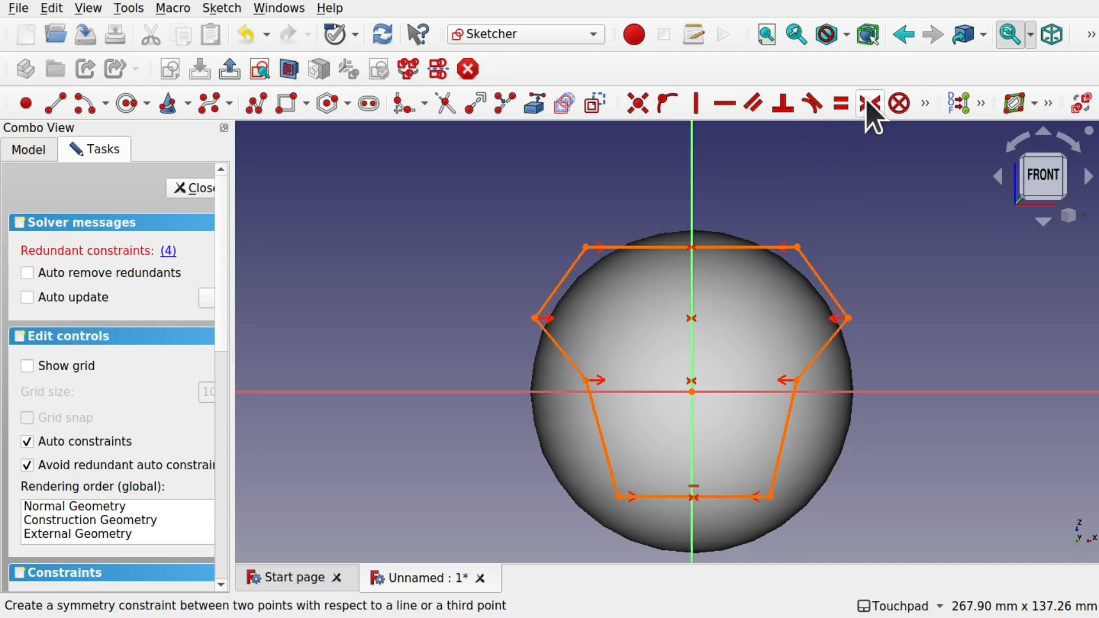
click(170, 252)
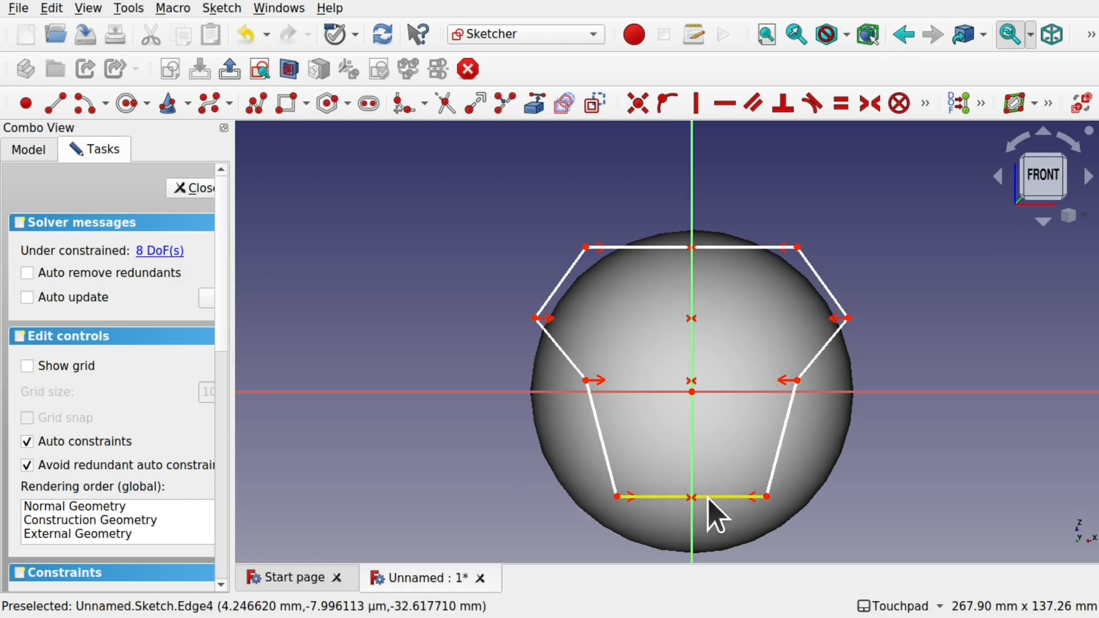
Step: Reshape the mask outline to fit inside the sphere's silhouette by lowering the bottom edge, upper sides and cheek corners
drag(710, 497, 718, 520)
drag(563, 286, 584, 304)
drag(587, 383, 602, 414)
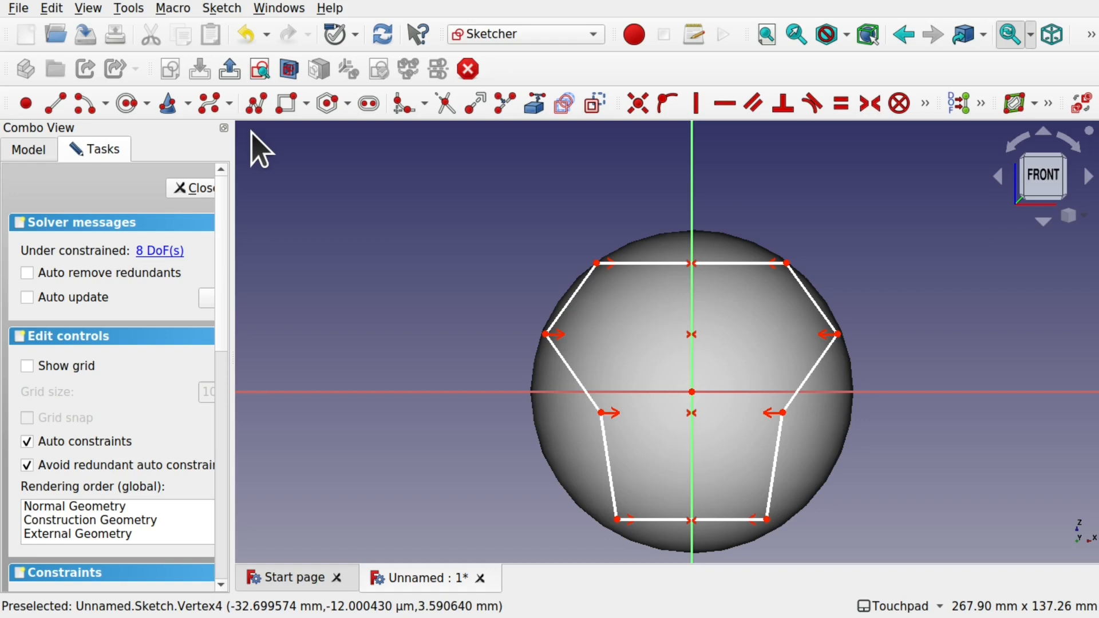
Step: Sketch a closed four-sided slanted eye with a polyline left of the vertical axis, about 22 mm wide with a vertical inner edge
click(257, 103)
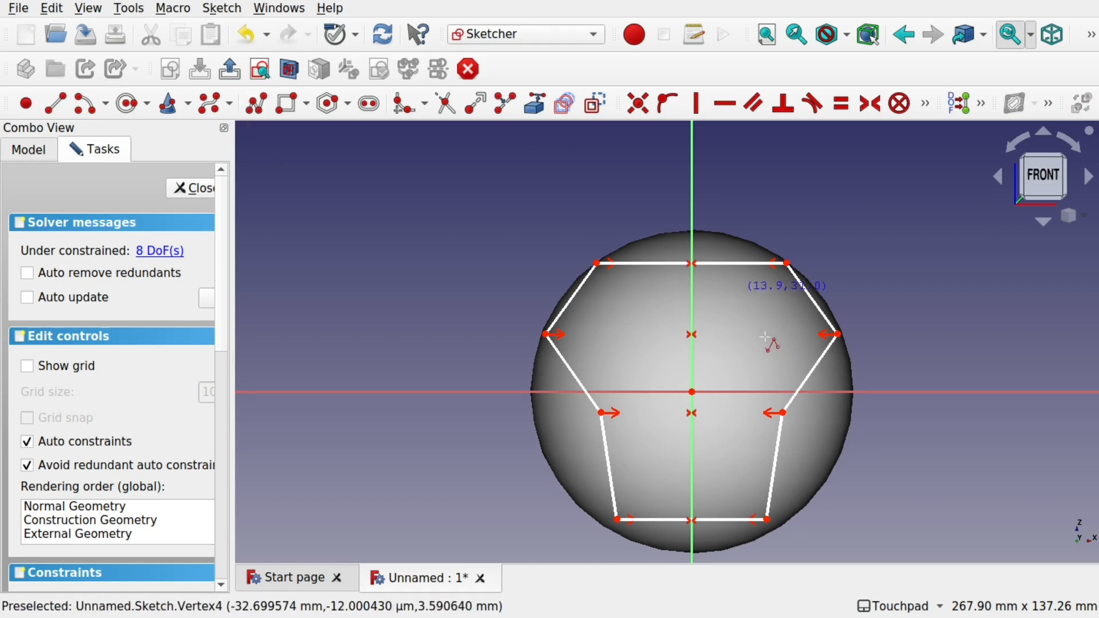
click(609, 331)
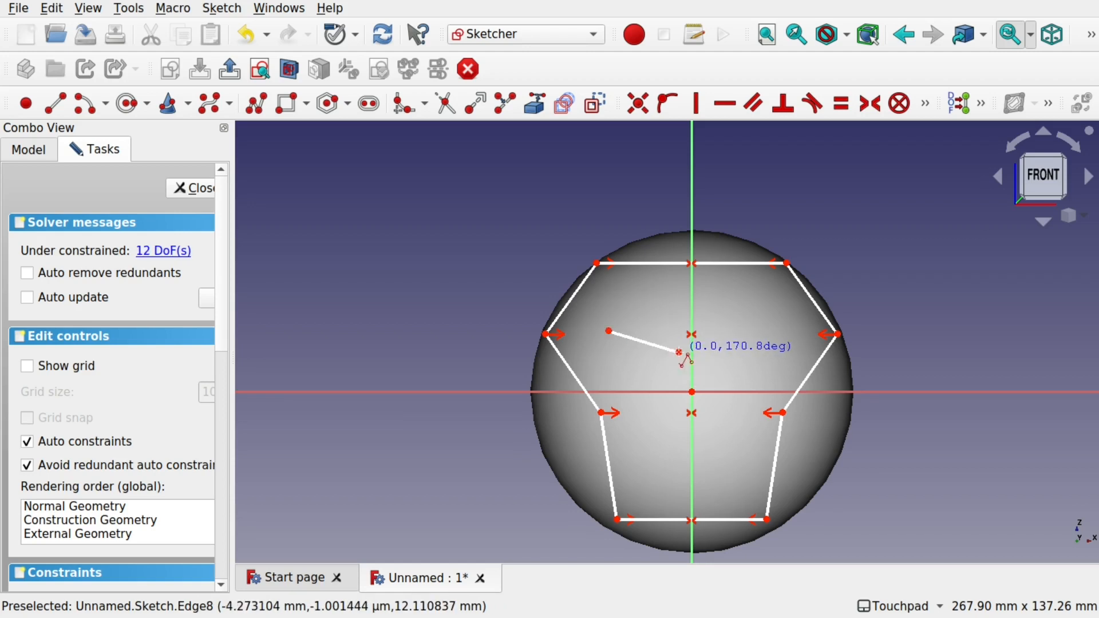
click(679, 375)
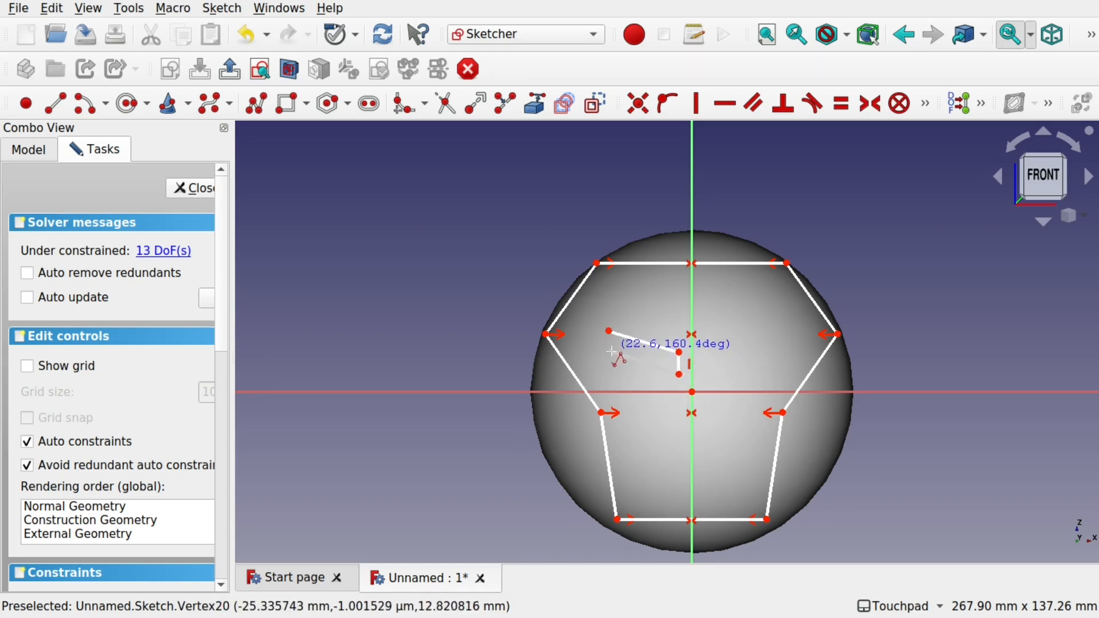
click(610, 346)
click(609, 330)
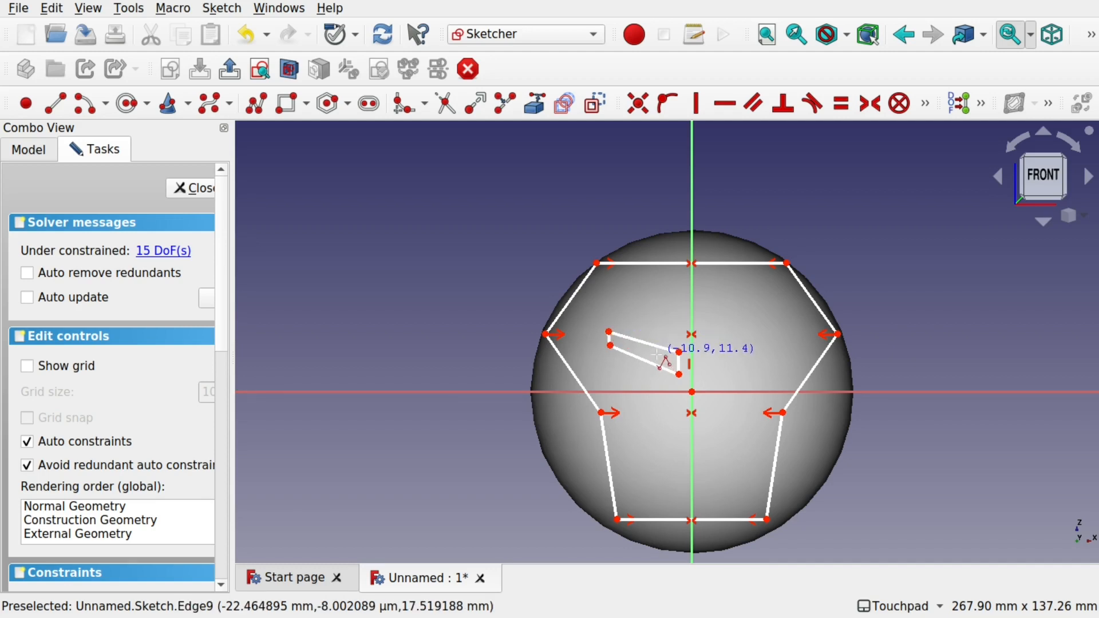
right_click(491, 276)
Step: Mirror the eye shape about the sketch's vertical axis with the Symmetry tool
drag(597, 315, 684, 386)
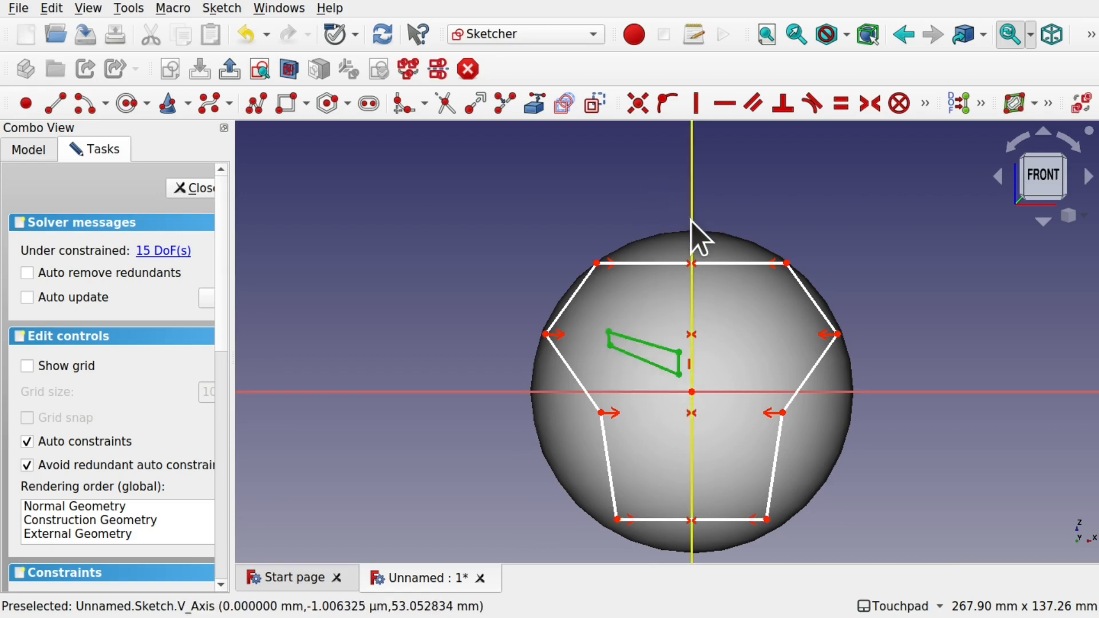
click(221, 8)
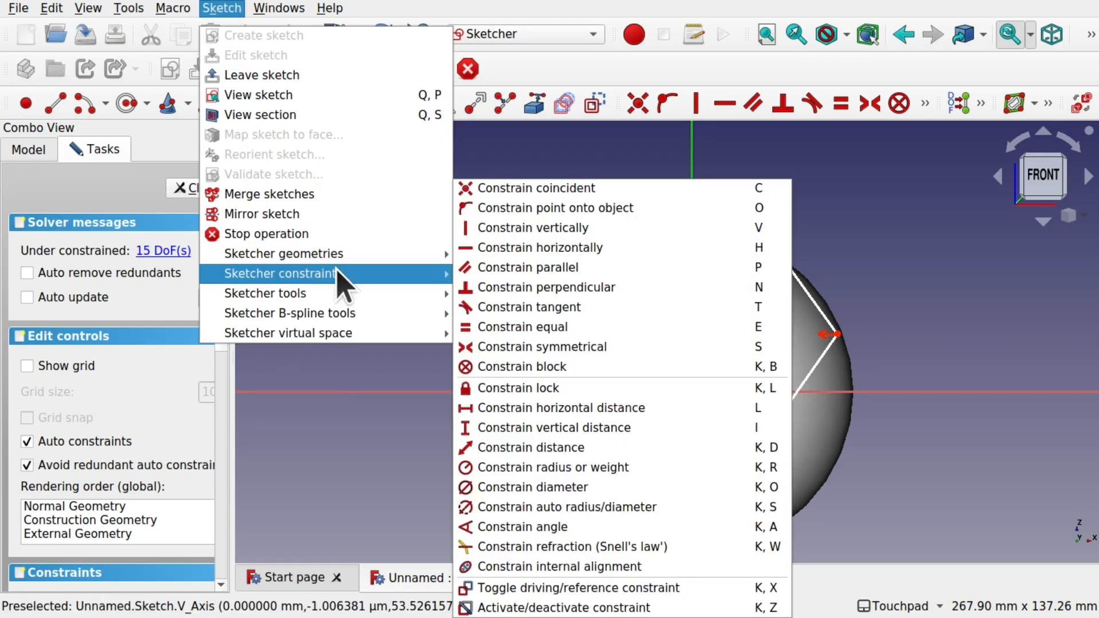
mouse_move(358, 294)
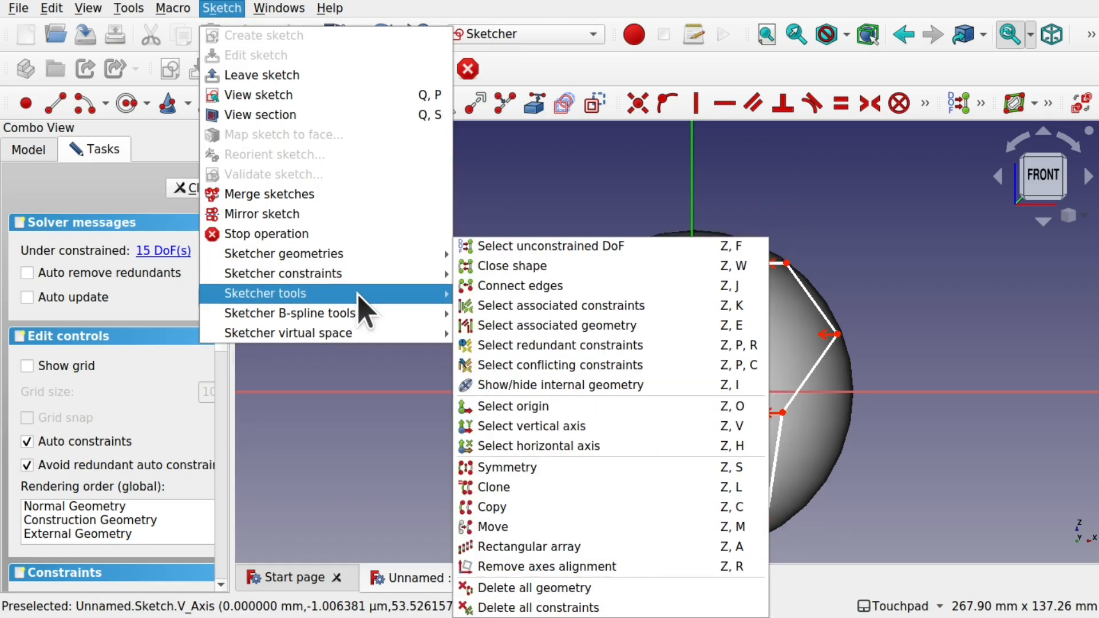
click(558, 475)
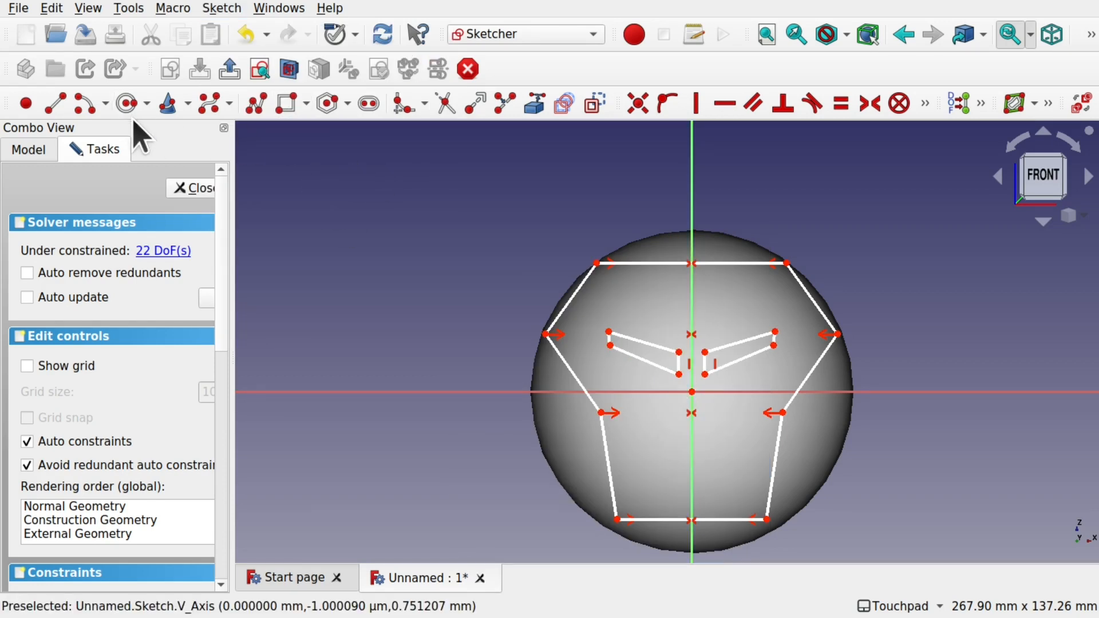
Step: Sketch a closed triangular mouth with a polyline, its apex on the vertical axis and a horizontal base about 28 mm wide
click(258, 108)
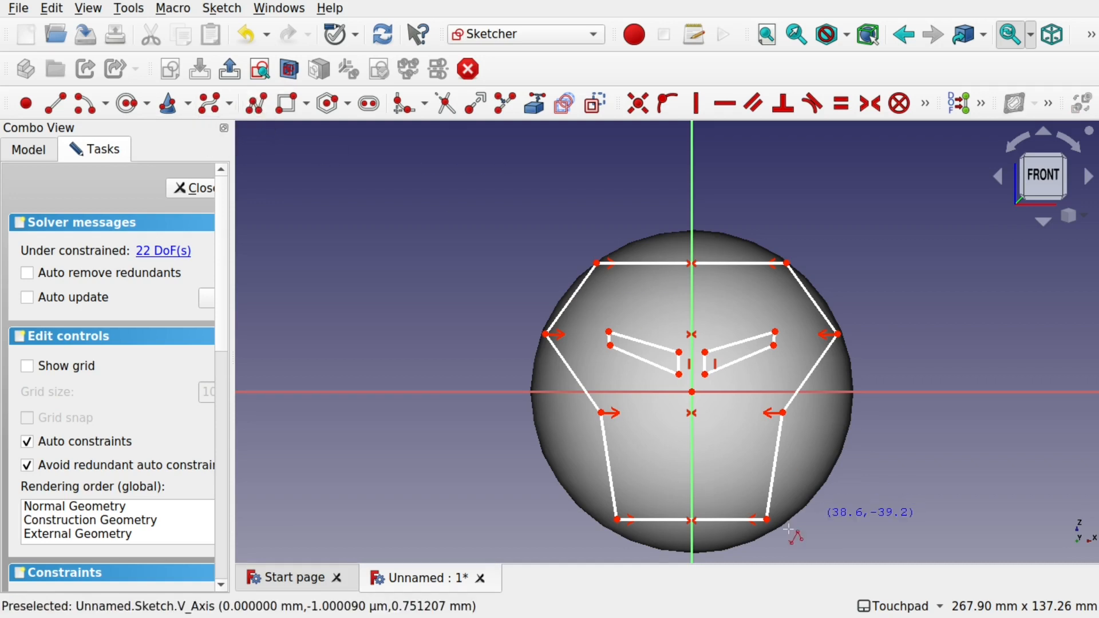
click(655, 470)
click(692, 445)
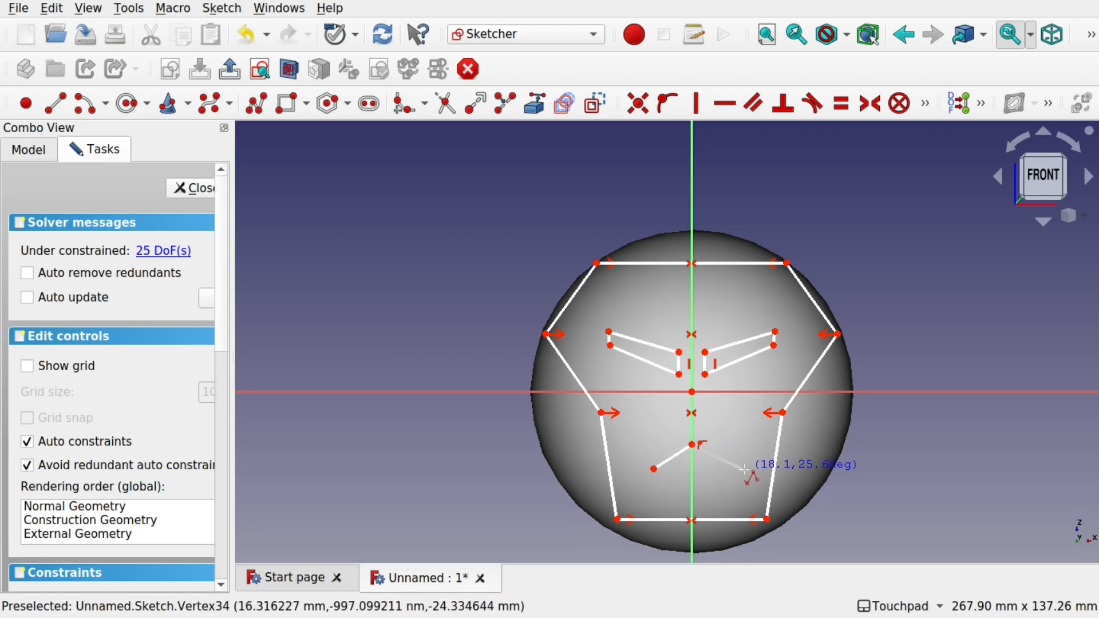
click(745, 472)
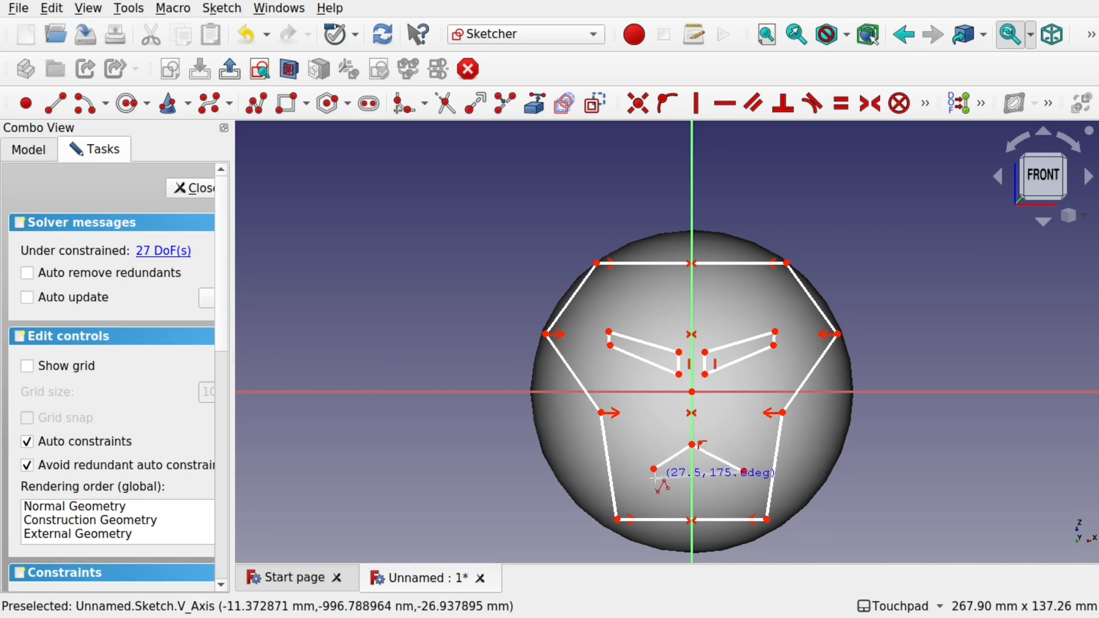
click(655, 470)
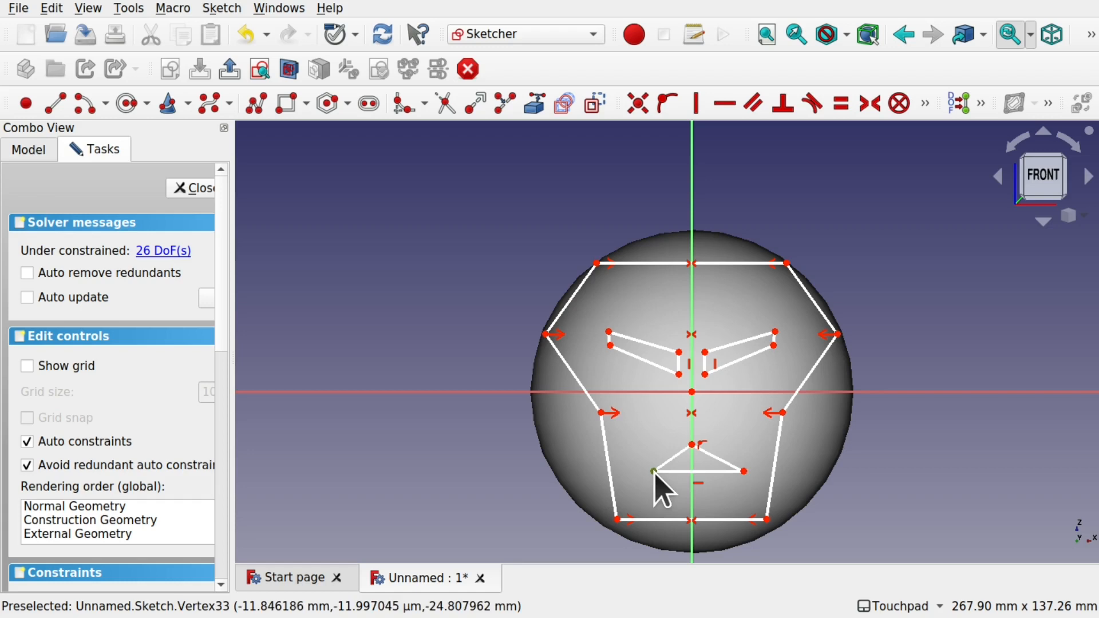
Step: Make the mouth's two base corners symmetric about the vertical axis and delete the redundant horizontal constraint on its base
click(655, 471)
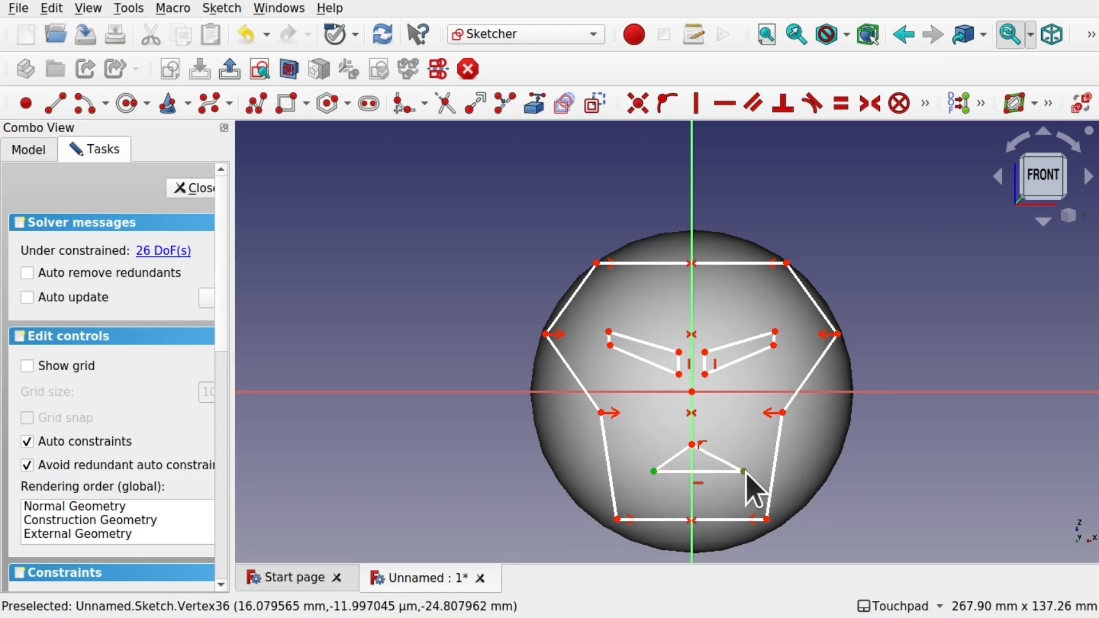
click(745, 472)
click(693, 504)
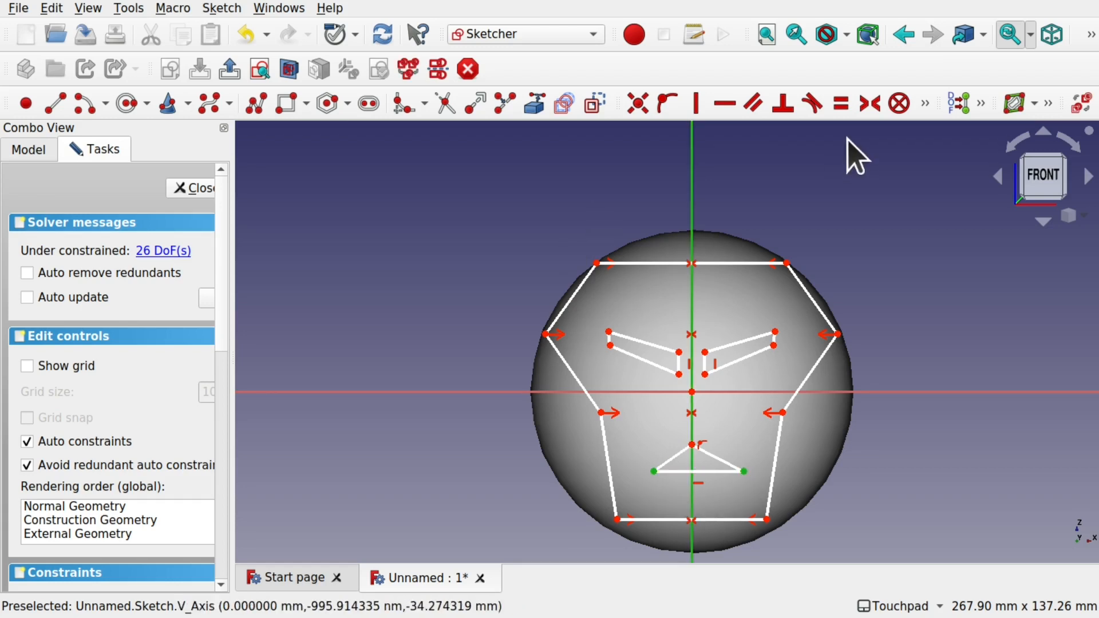
click(873, 106)
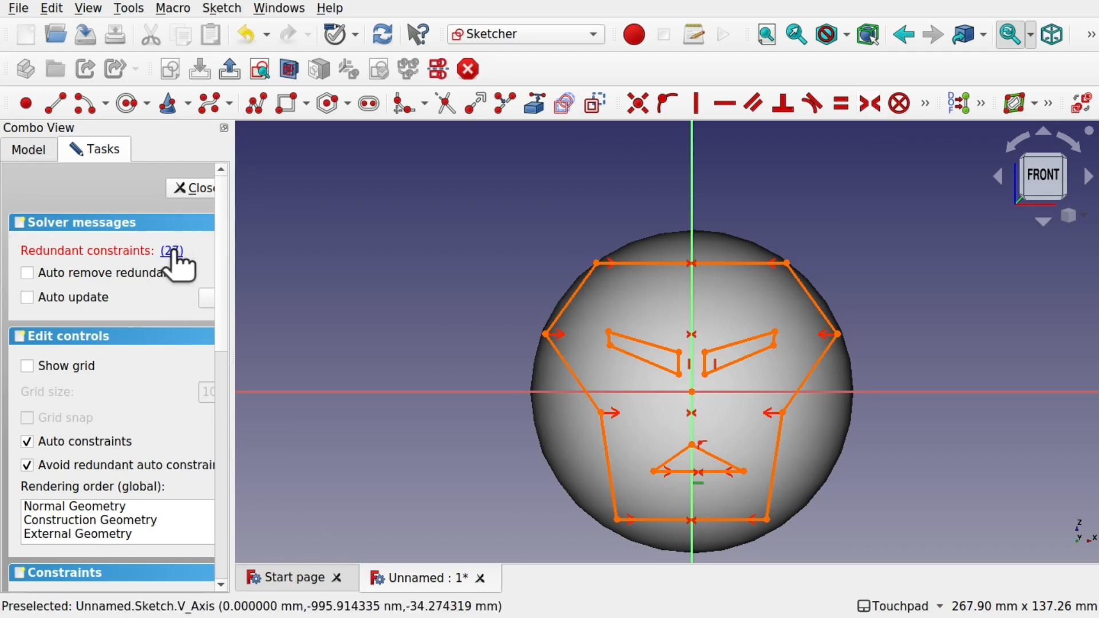
key(Delete)
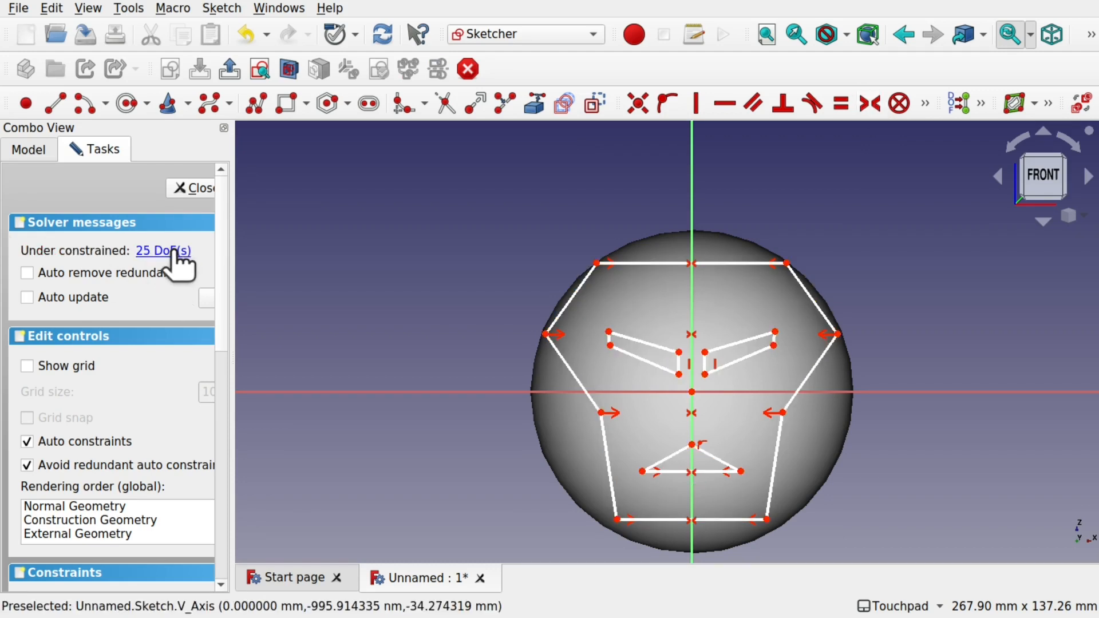
Step: Close the mask sketch and check its outline, eyes and mouth against the sphere
click(199, 192)
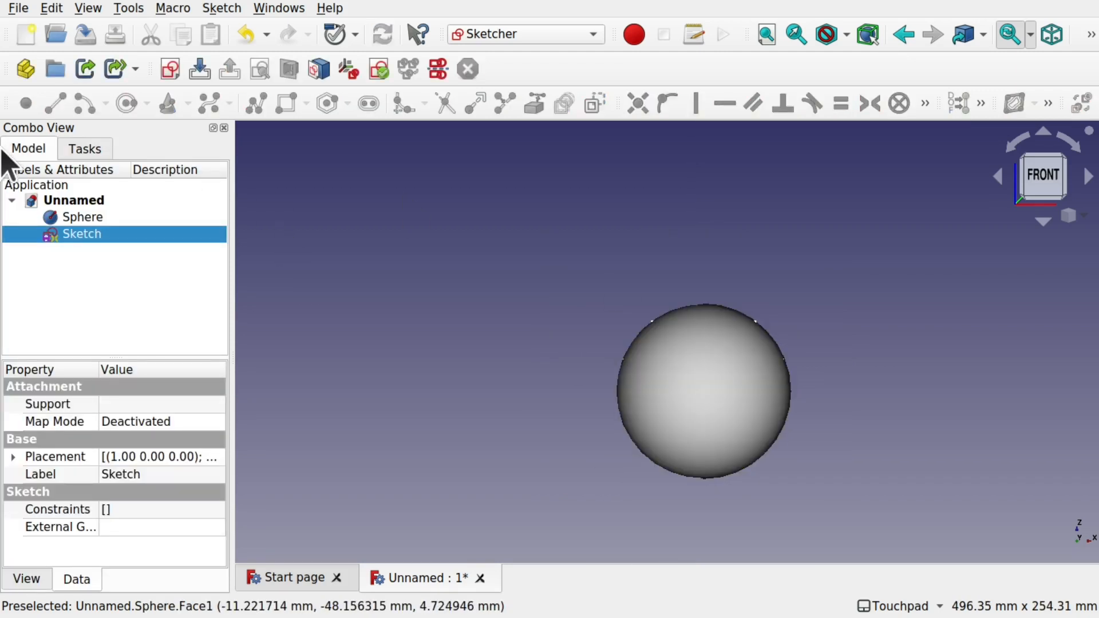
mouse_move(715, 376)
alt+mouse_down()
mouse_move(649, 402)
mouse_move(684, 389)
mouse_move(591, 385)
alt+mouse_up()
scroll(685, 389, up, 4)
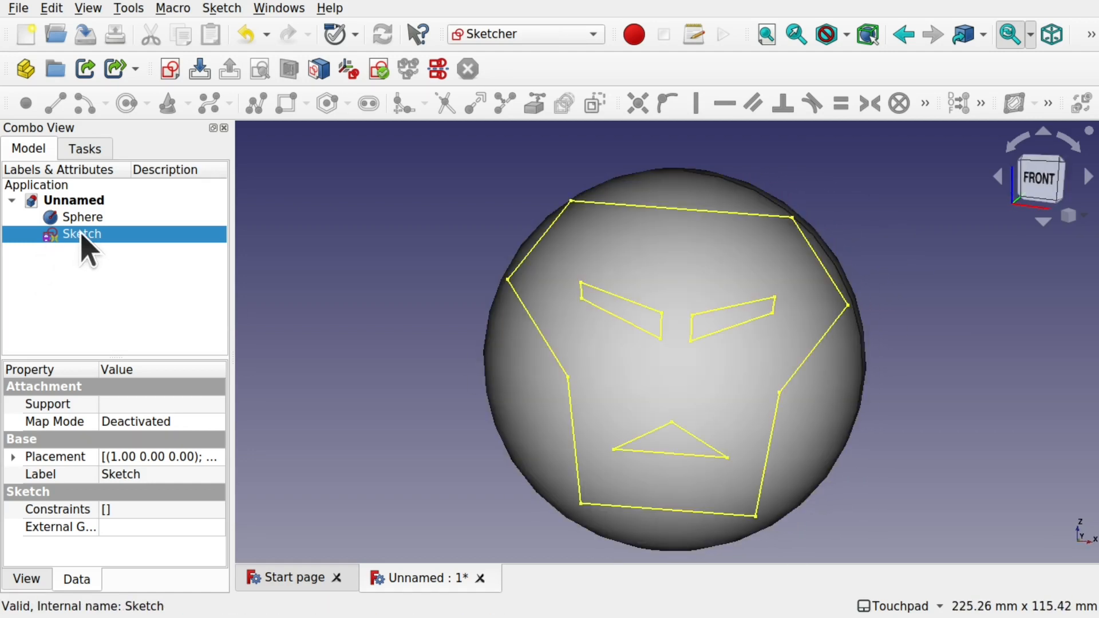
Step: Extrude the mask sketch 75 mm along its normal, symmetric about the sketch plane, with the Part workbench's Extrude tool
click(507, 35)
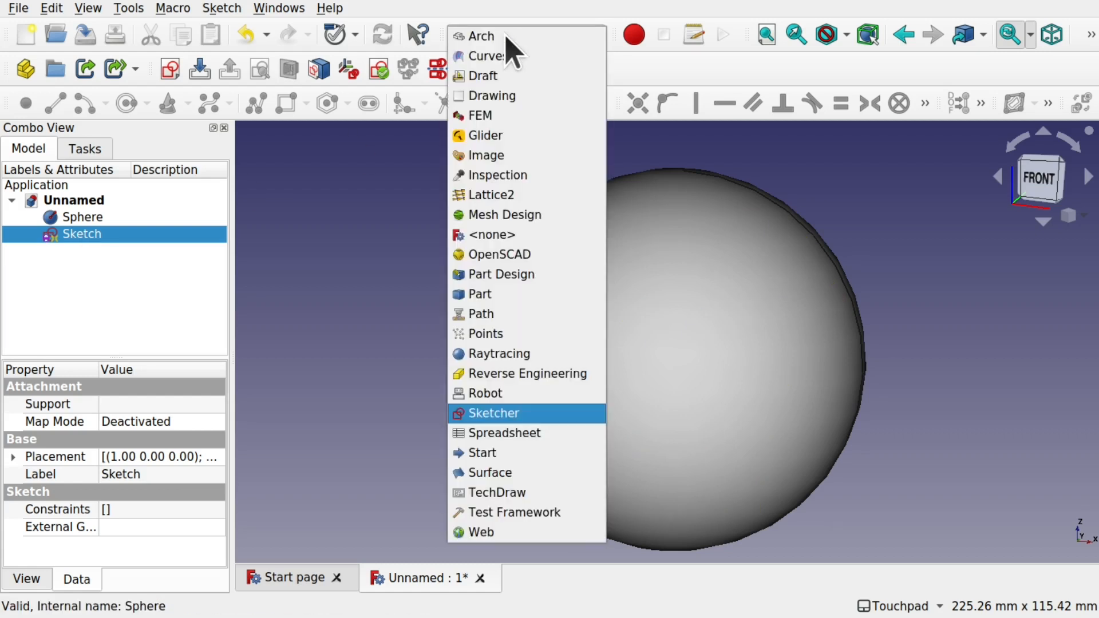
click(493, 294)
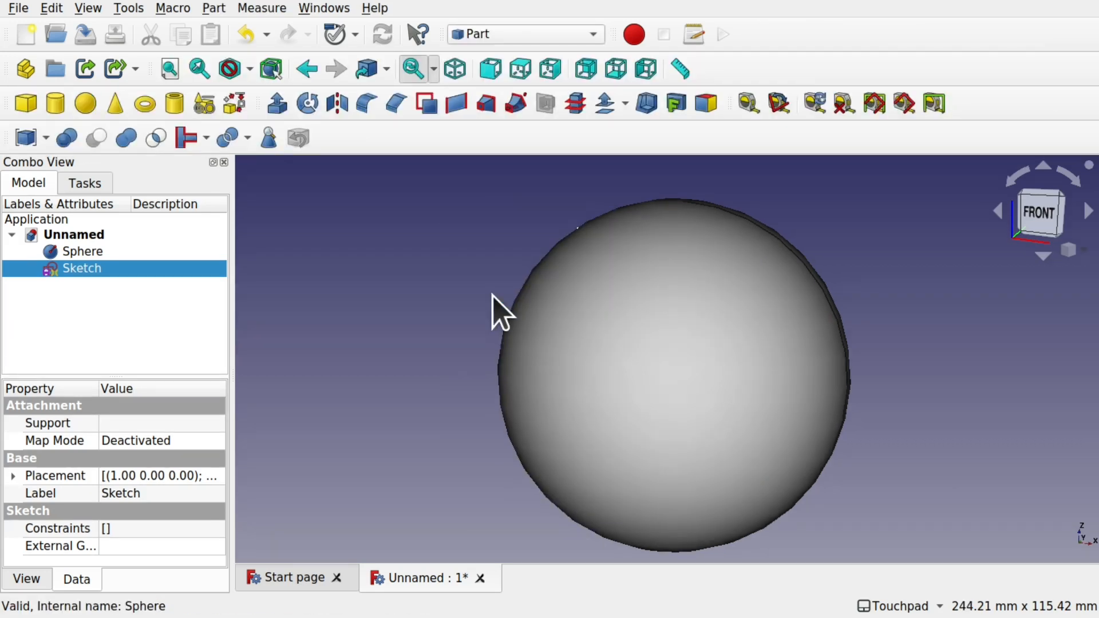
click(275, 109)
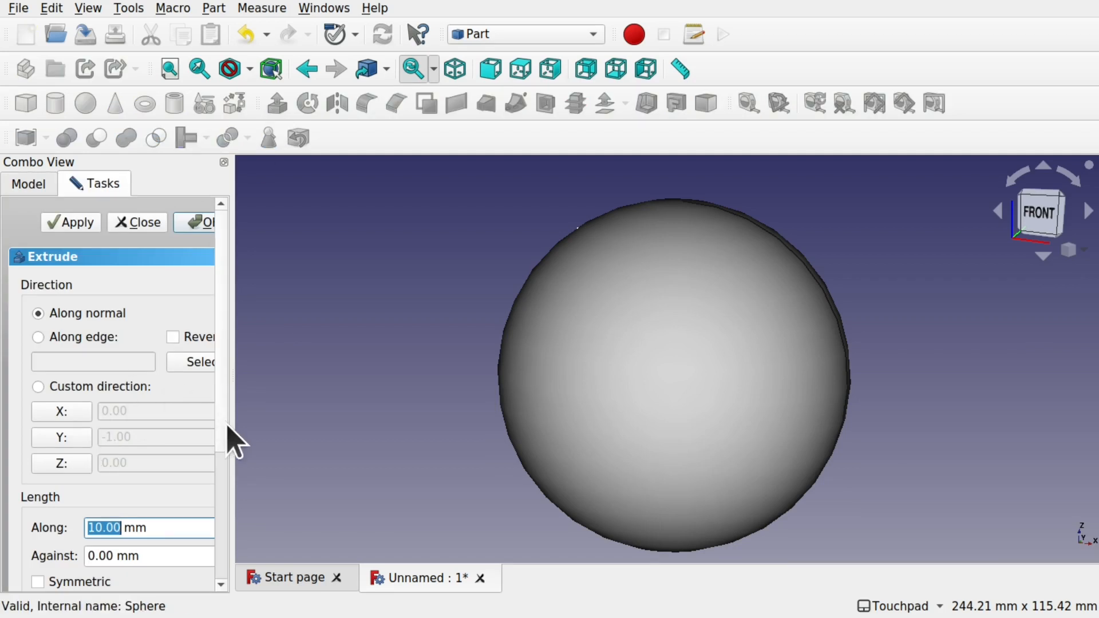
drag(229, 418, 318, 418)
click(38, 582)
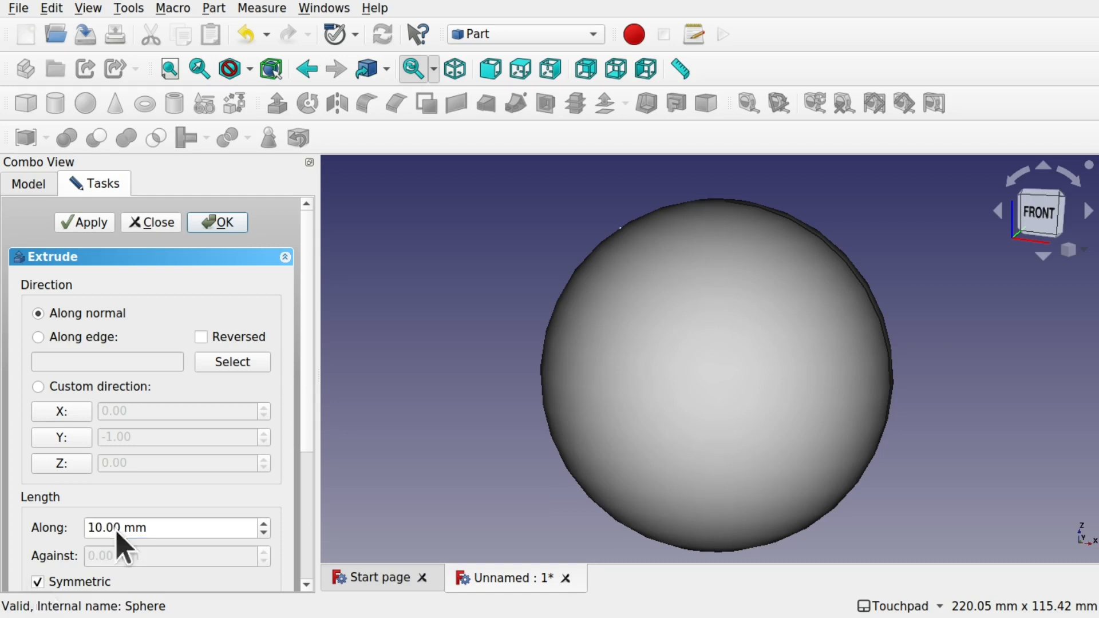
scroll(281, 435, down, 1)
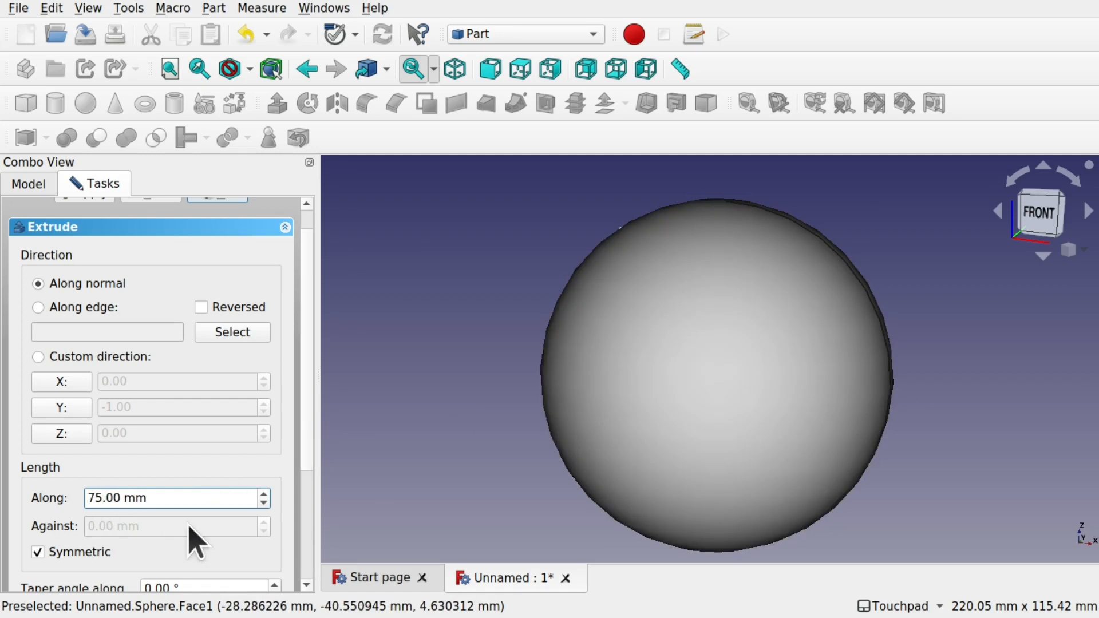
key(Return)
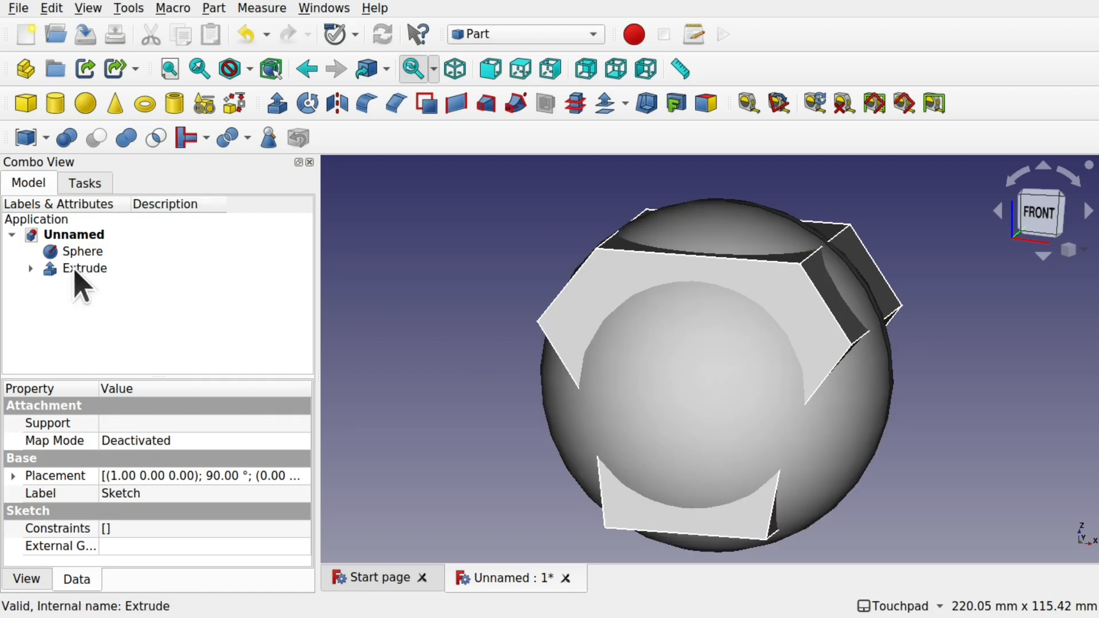
Step: Set the mask extrusion's forward length to 100 mm and check how it extends beyond the sphere
click(83, 269)
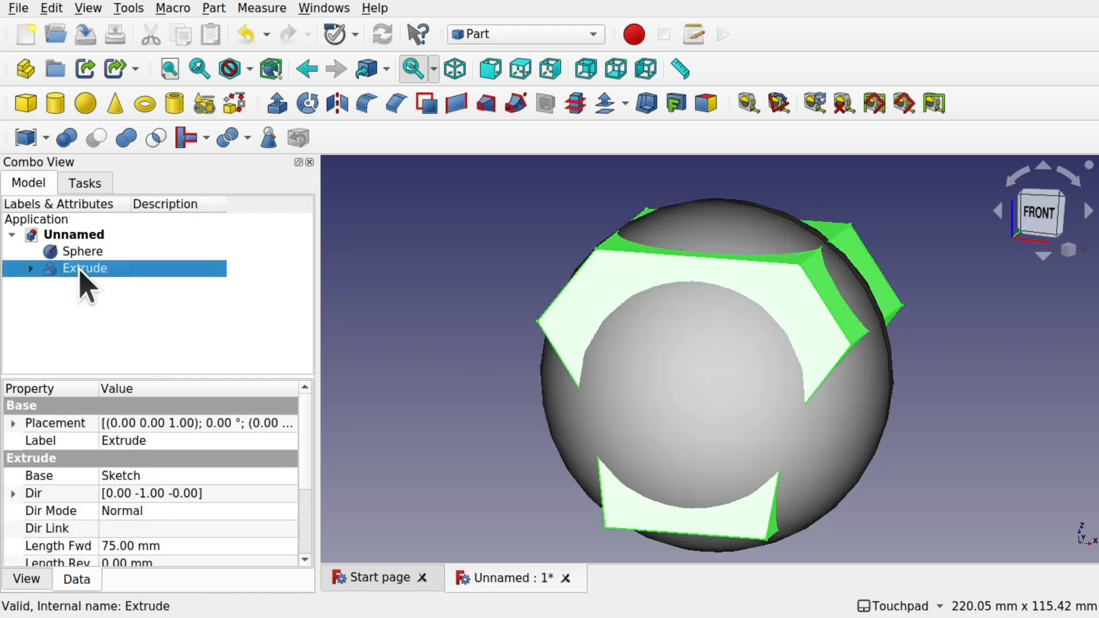
click(111, 547)
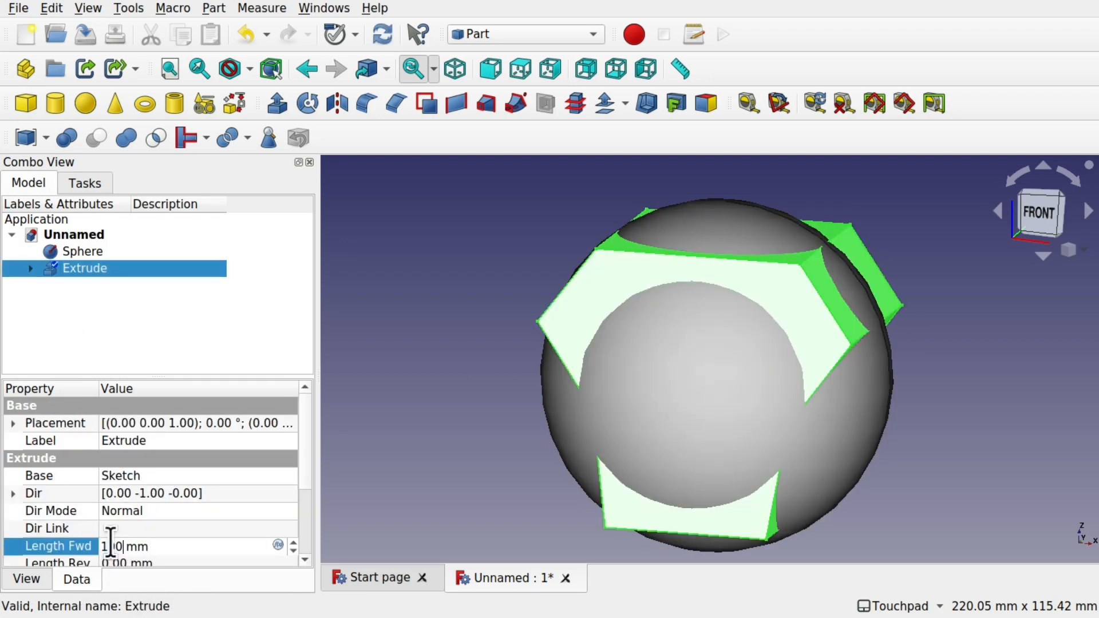
key(Return)
alt+drag(511, 452, 555, 468)
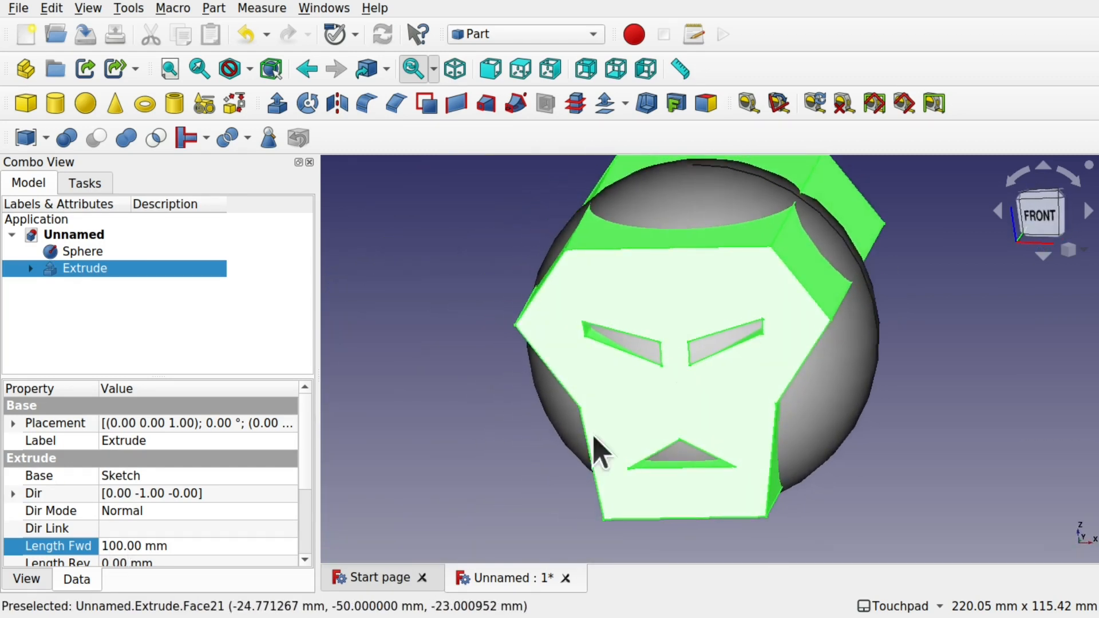
shift+drag(915, 295, 898, 336)
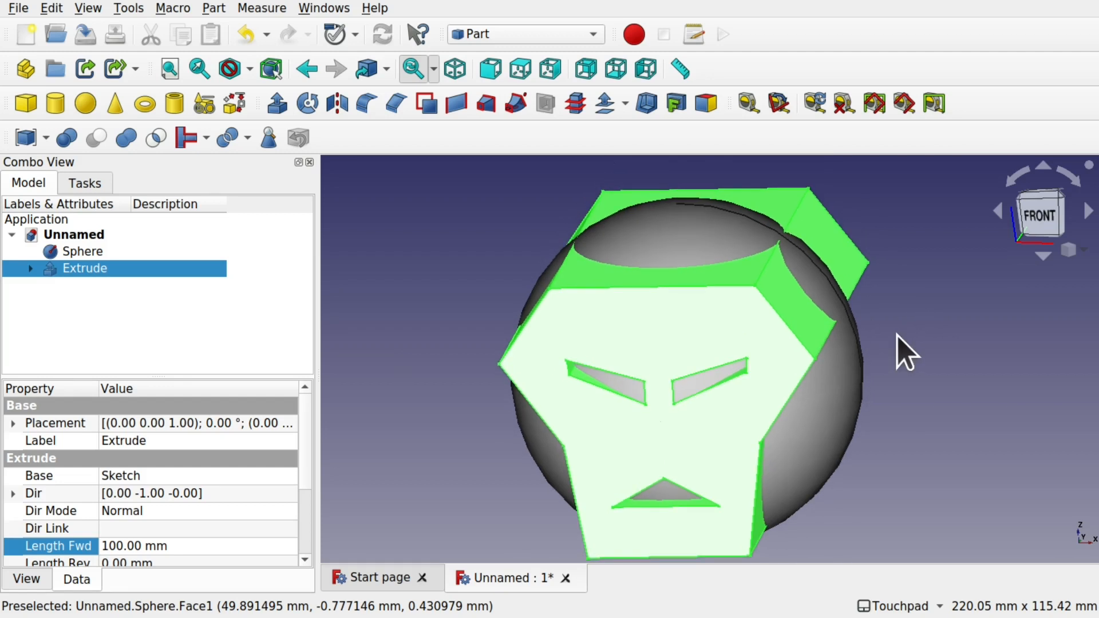
Step: Create a Boolean intersection of the sphere and the mask extrusion
click(81, 254)
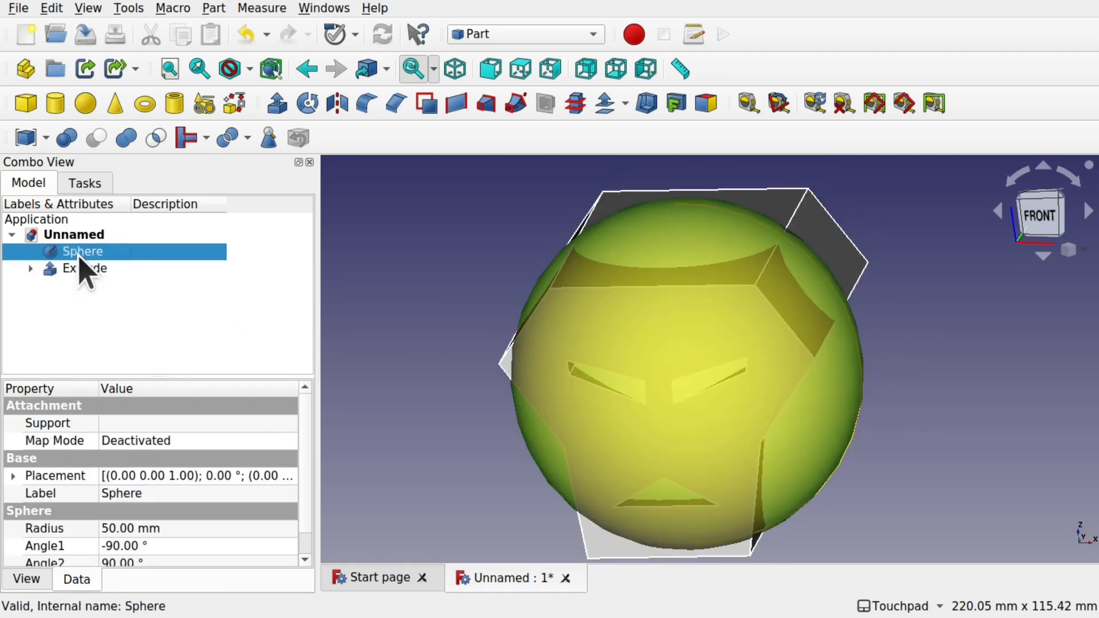
ctrl+click(103, 270)
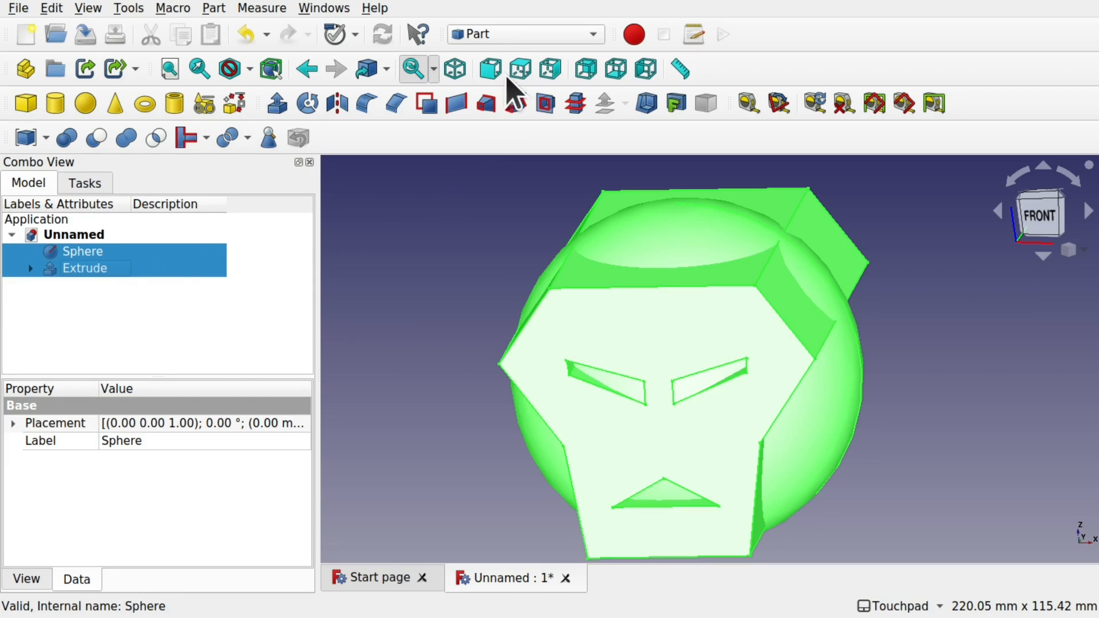
click(209, 8)
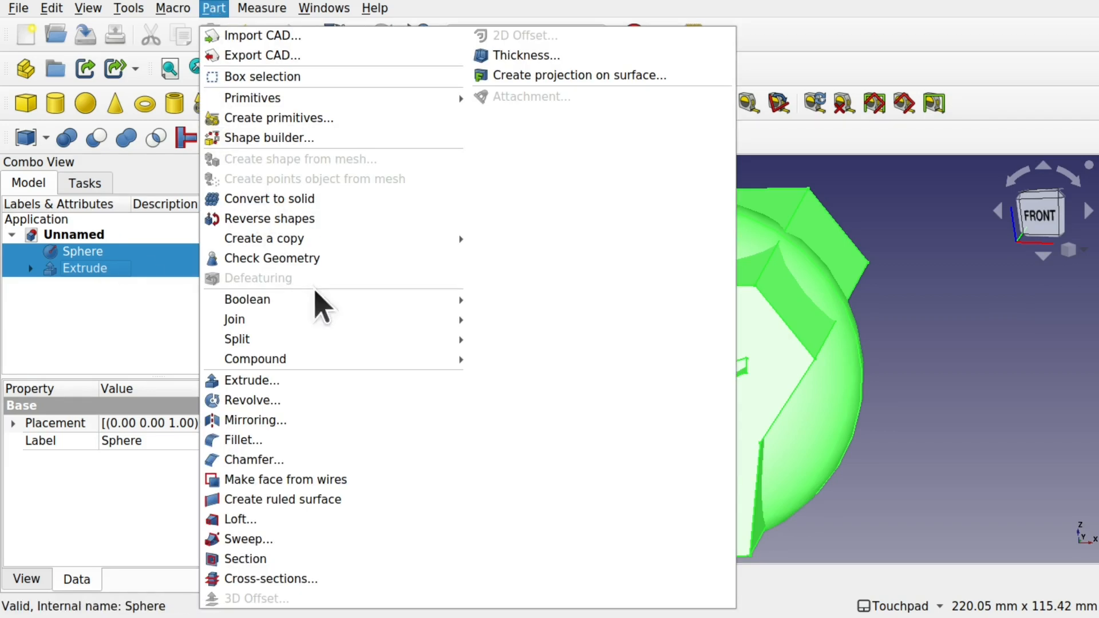
mouse_move(367, 301)
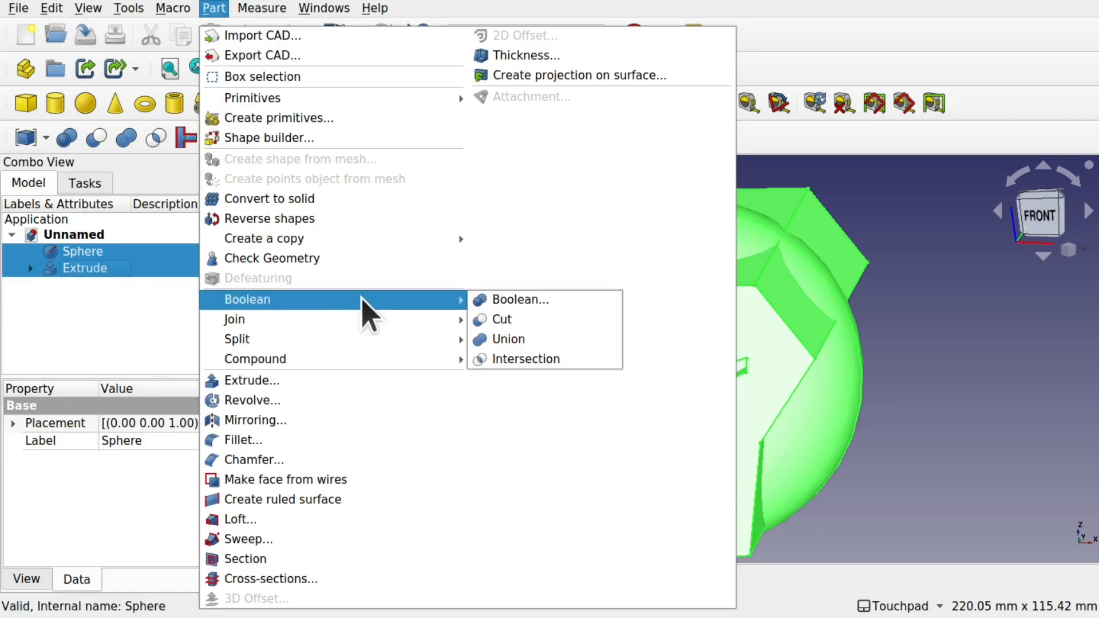
click(592, 360)
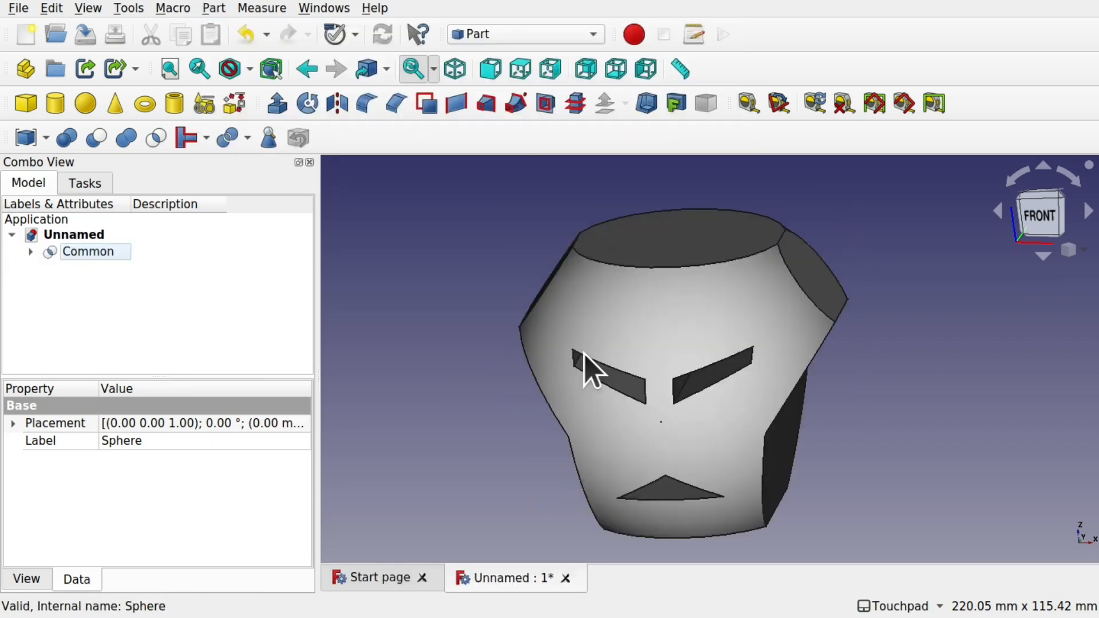
Step: Create a Draft Facebinder from the curved front face of the intersected solid and hide that solid
alt+drag(856, 422, 830, 425)
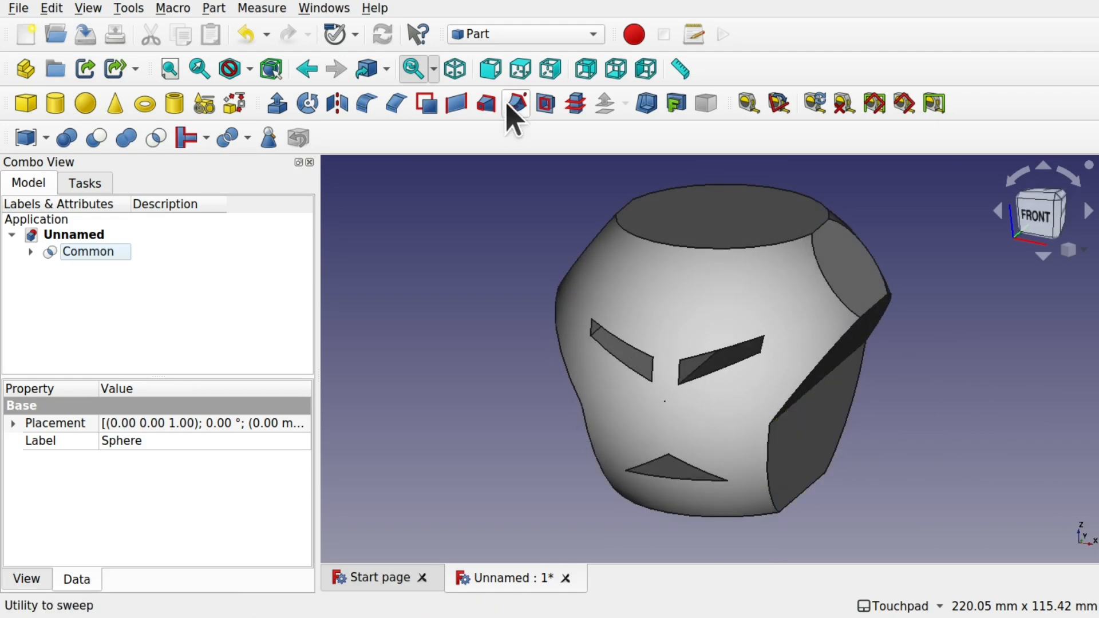
click(497, 35)
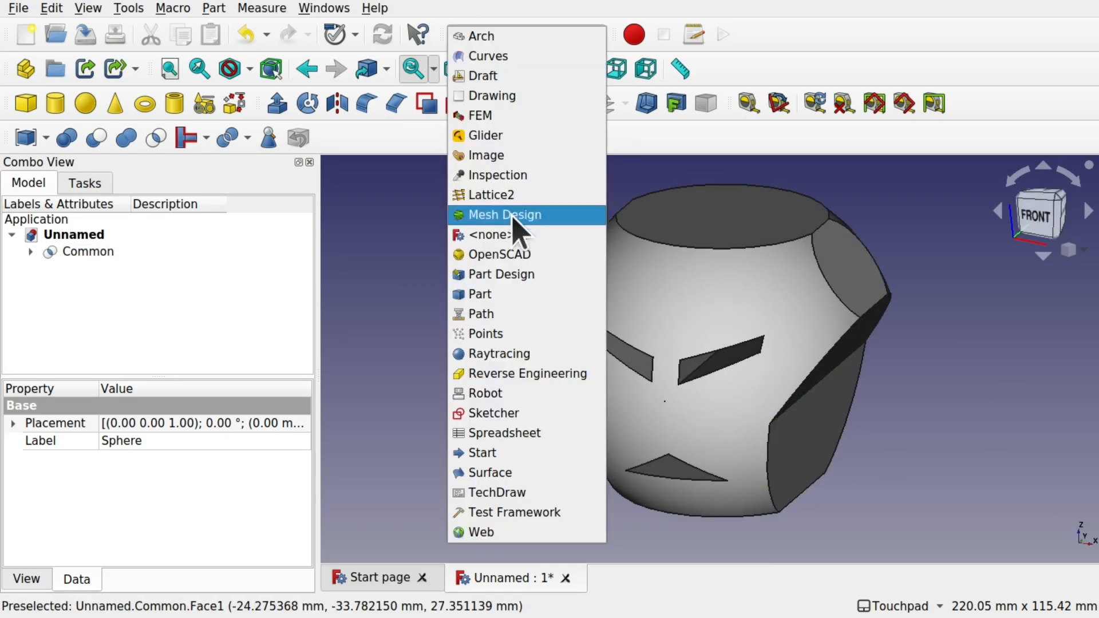
click(502, 80)
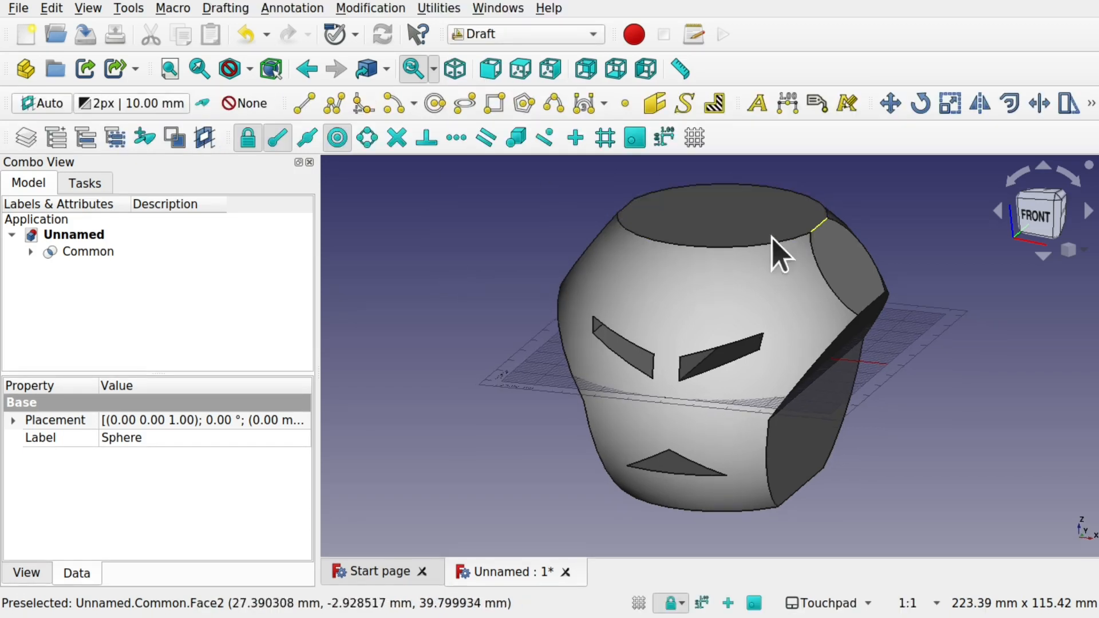
click(696, 297)
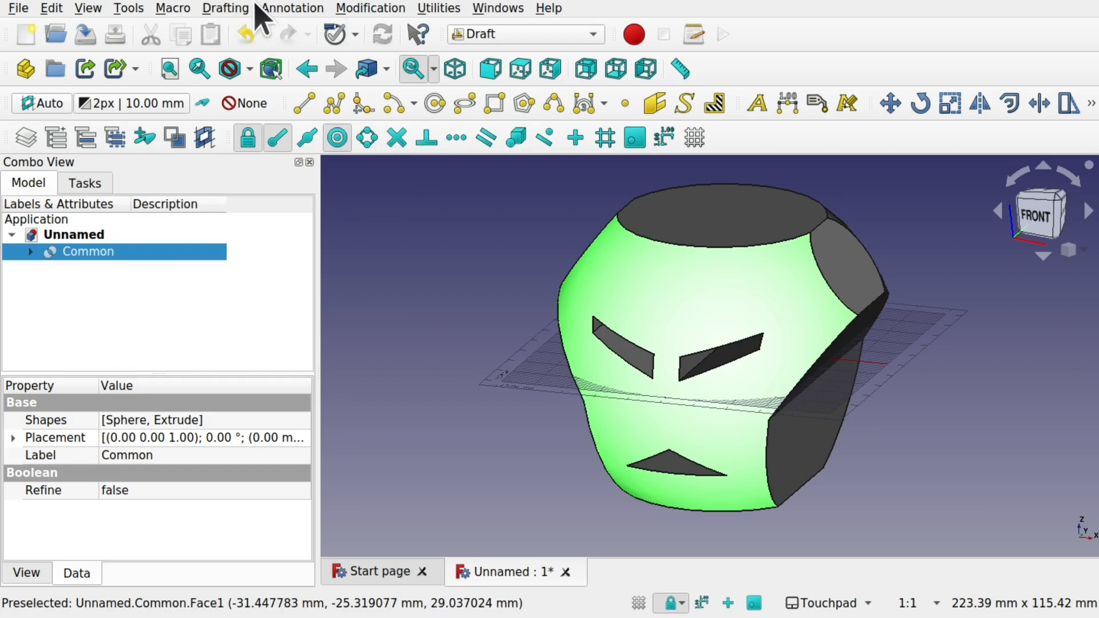
click(237, 8)
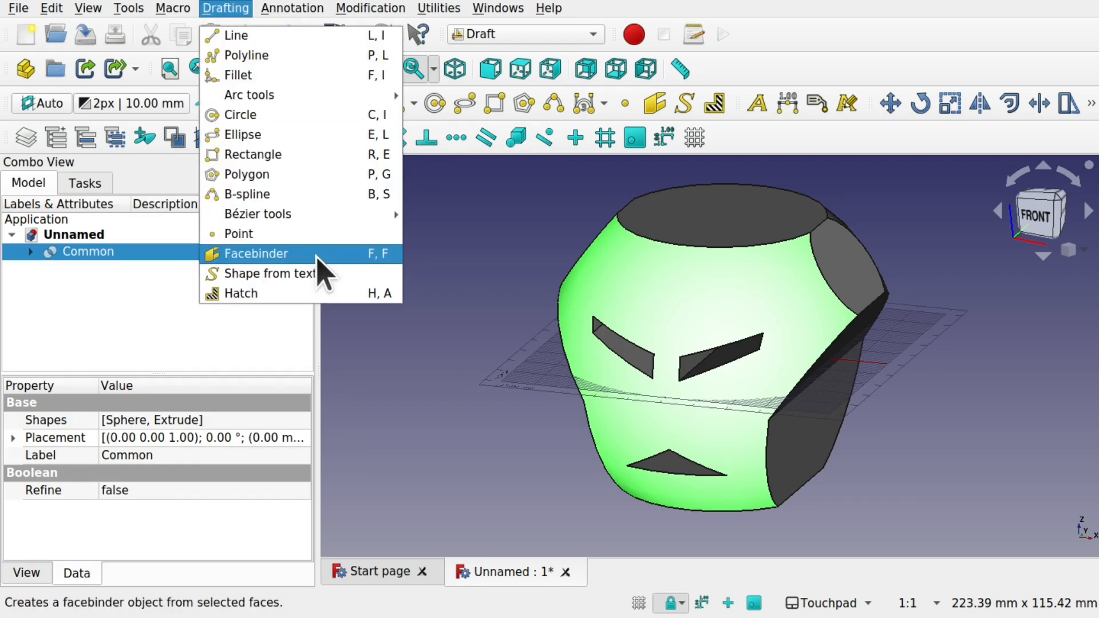
click(324, 269)
mouse_move(109, 252)
mouse_down()
mouse_move(74, 253)
mouse_move(105, 256)
mouse_up()
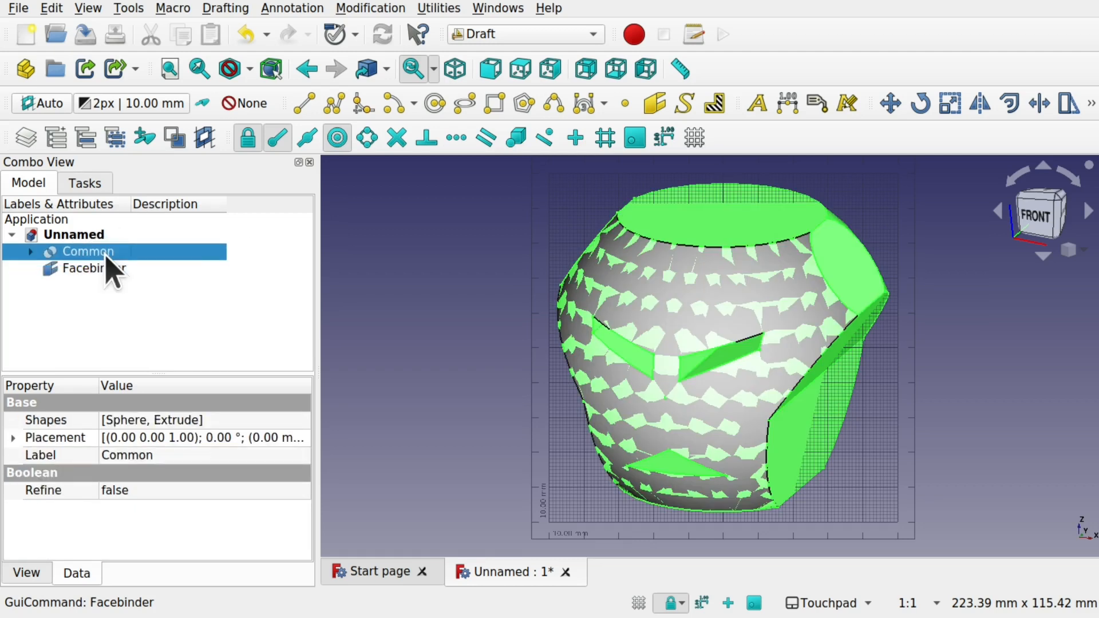
key(space)
Step: Thicken the facebinder with a Part 3D Offset of 2.60 mm in Skin mode with Fill offset enabled
click(619, 300)
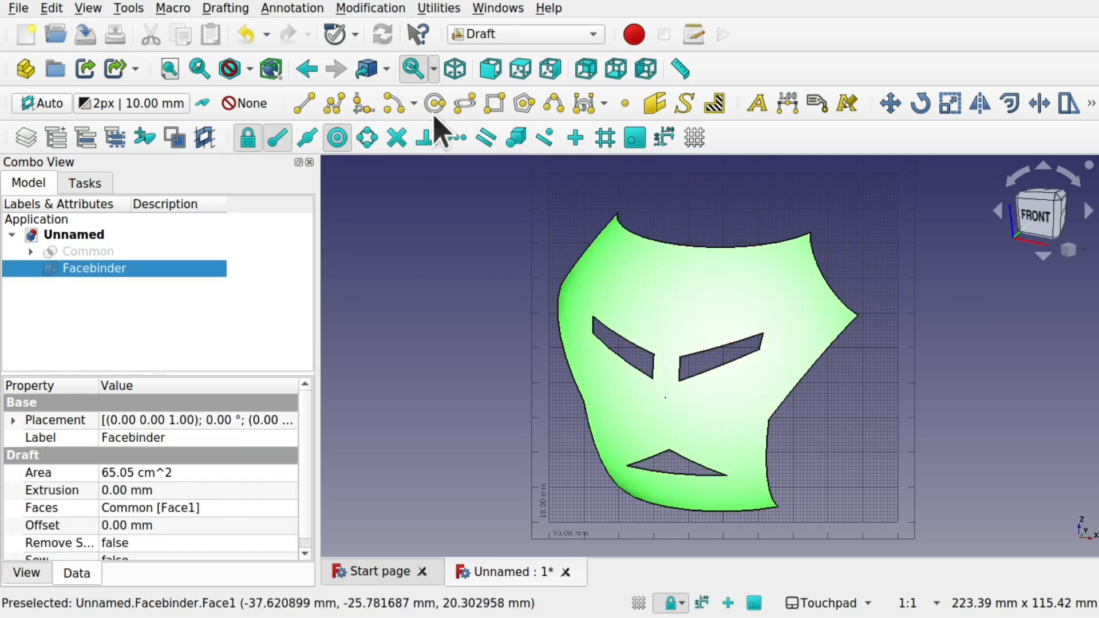
click(490, 35)
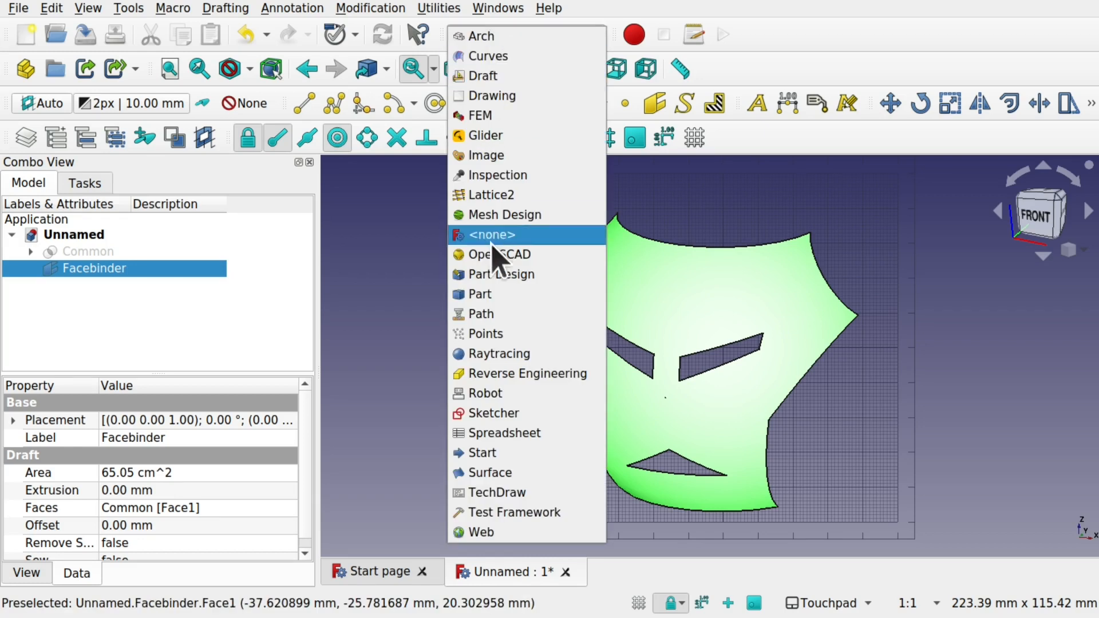
click(521, 295)
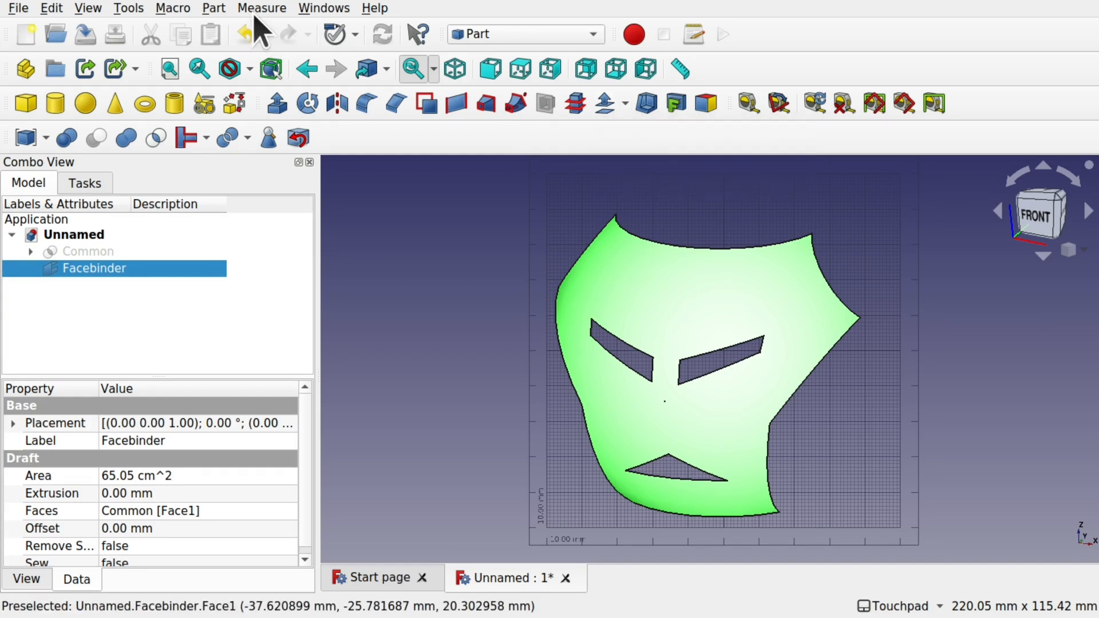
click(221, 8)
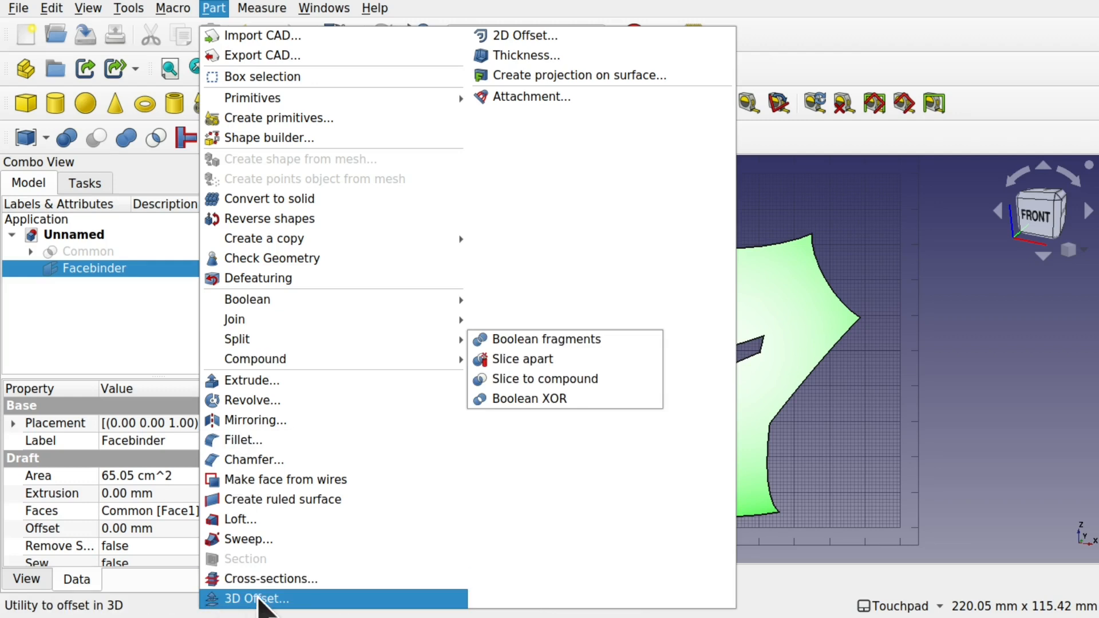
click(259, 599)
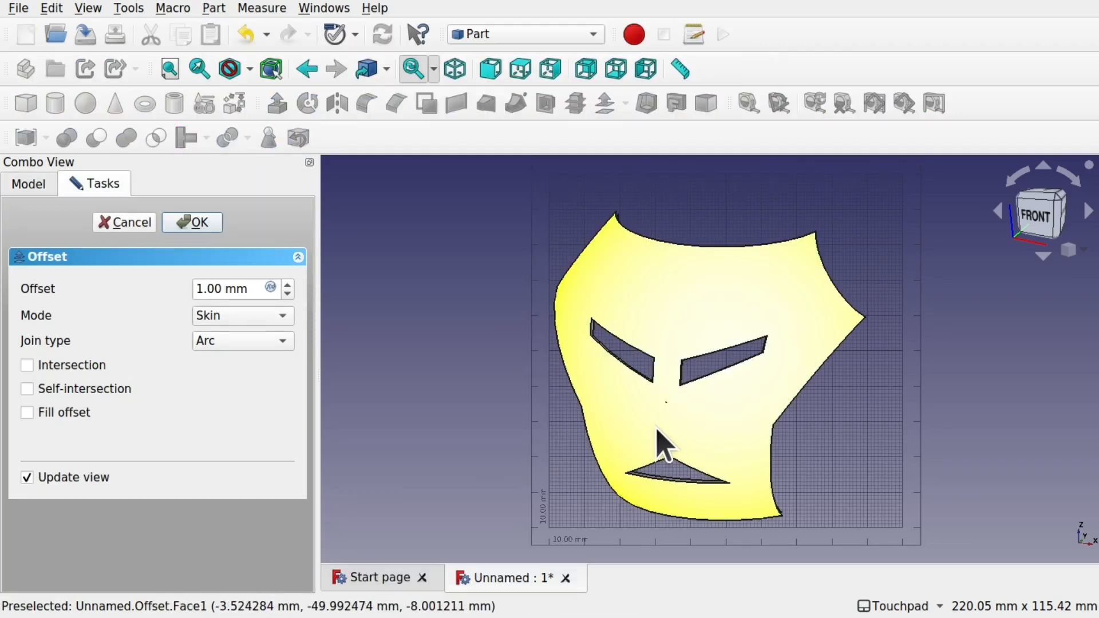
alt+drag(773, 433, 515, 431)
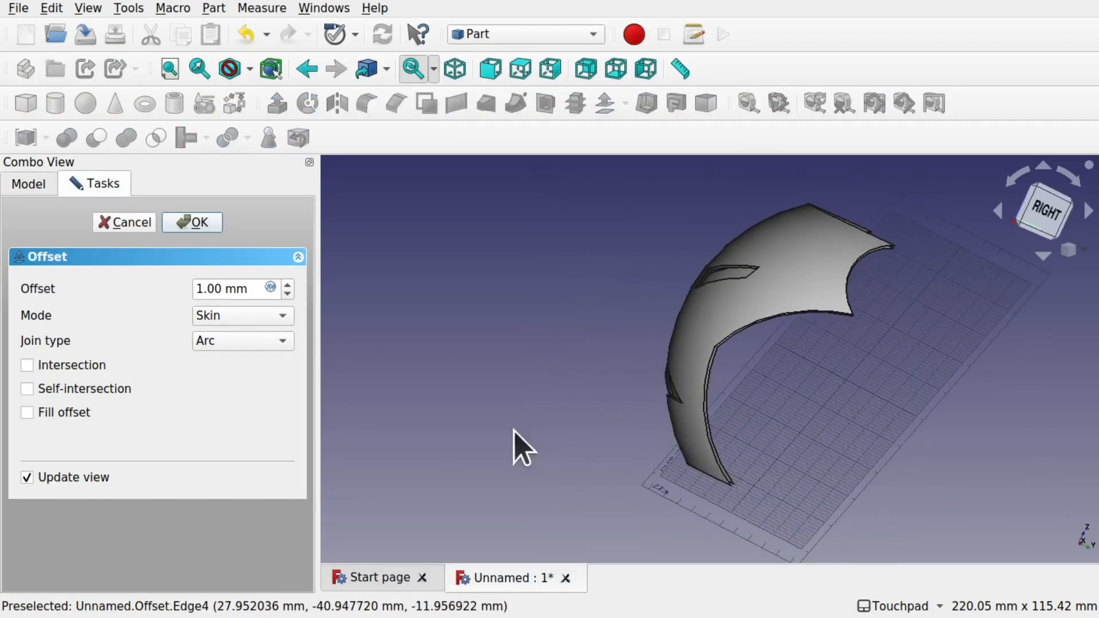
scroll(289, 288, up, 11)
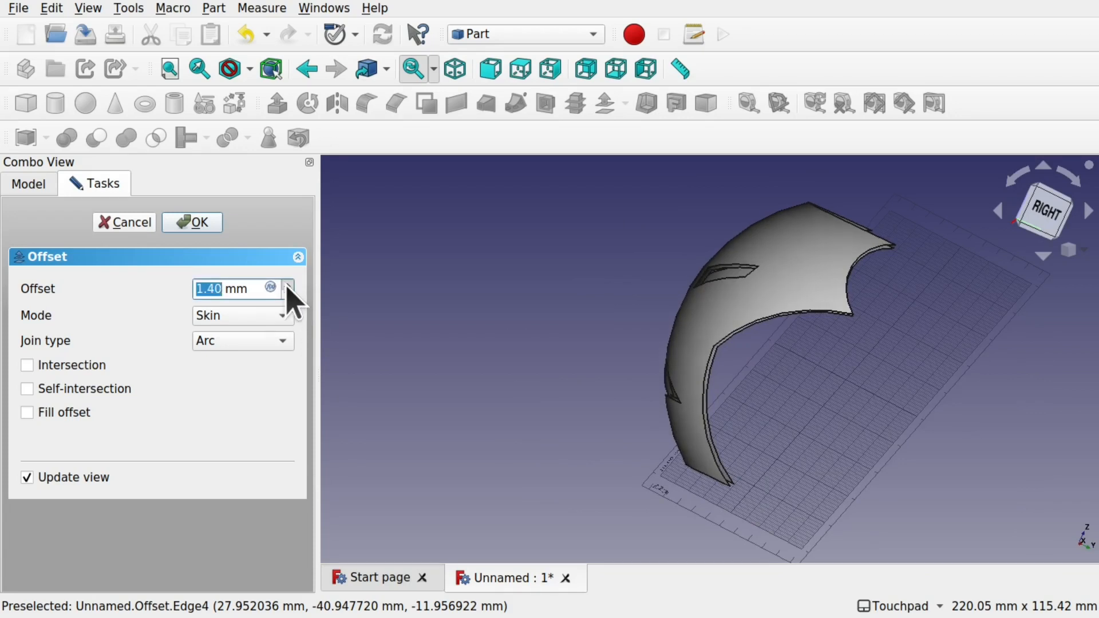
scroll(290, 288, up, 3)
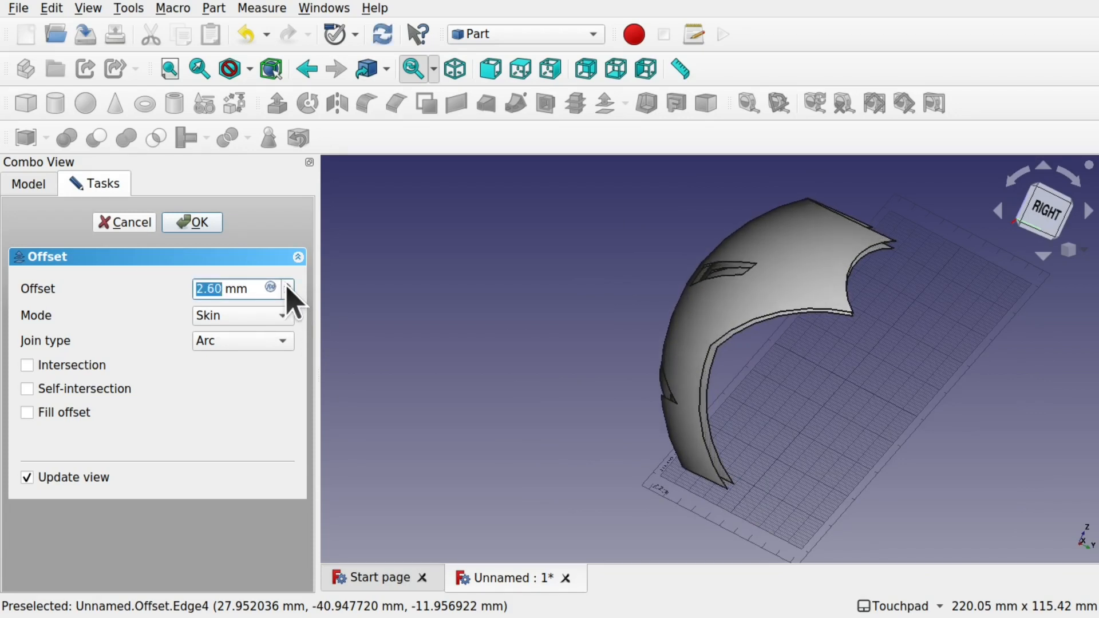
click(56, 420)
alt+drag(626, 328, 582, 376)
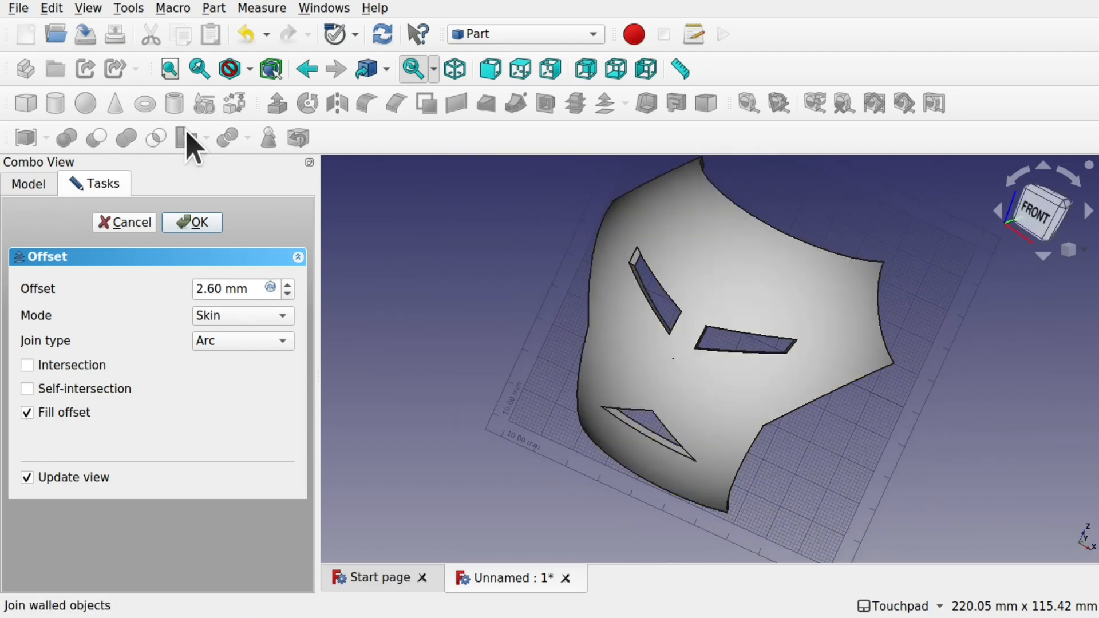
click(196, 222)
Step: Expand the thickened offset and inspect its source facebinder
mouse_move(857, 361)
alt+mouse_down()
mouse_move(778, 311)
mouse_move(755, 344)
mouse_move(854, 373)
alt+mouse_up()
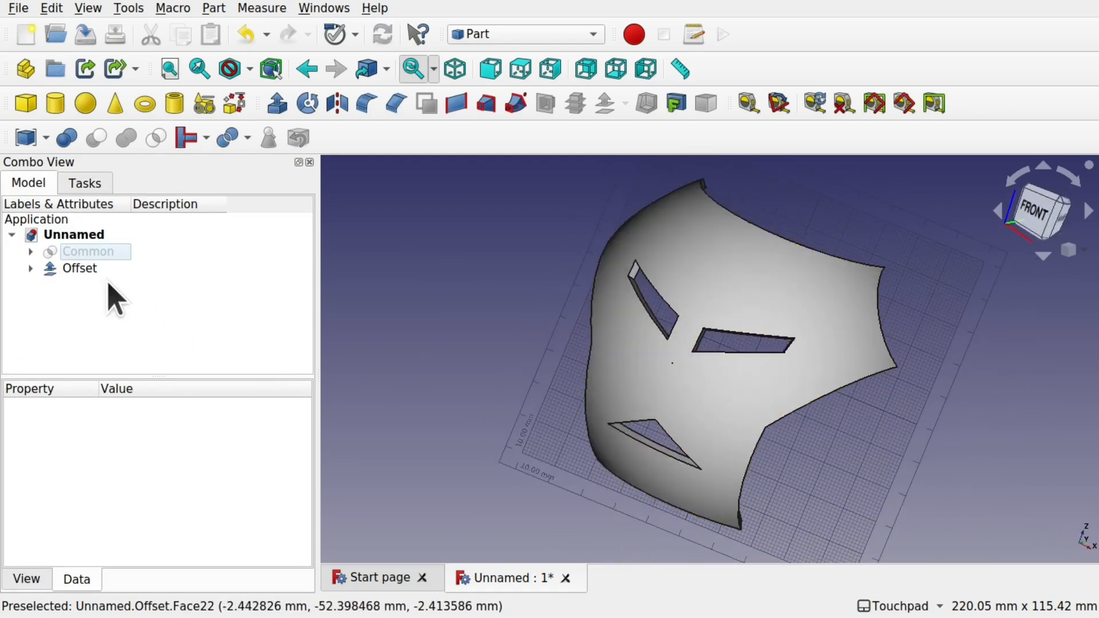
click(31, 269)
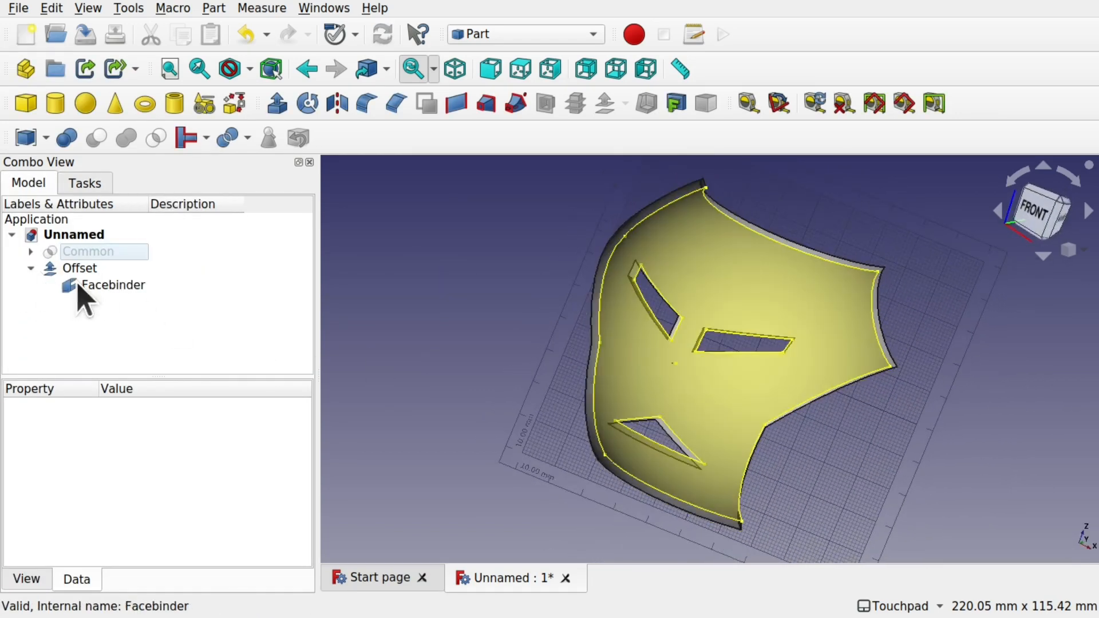
click(115, 285)
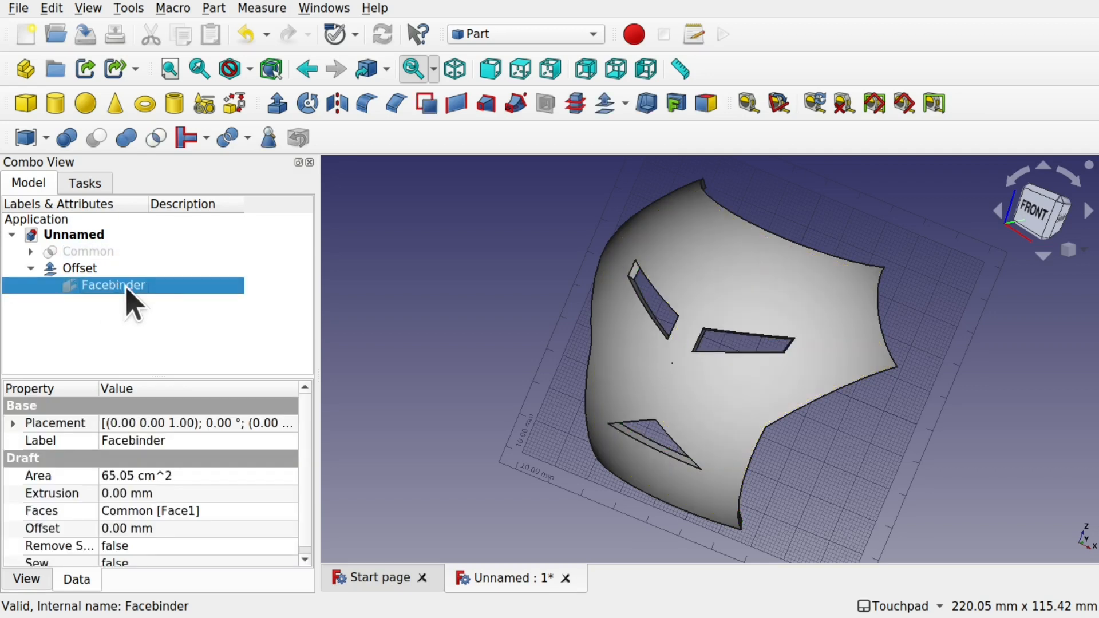
alt+drag(668, 341, 688, 360)
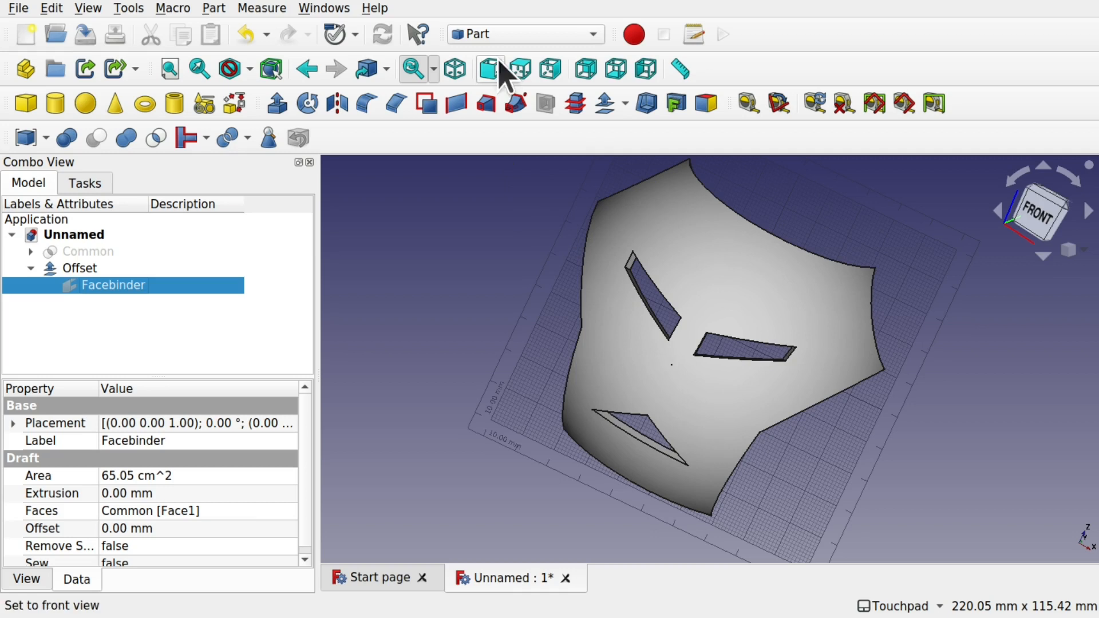
Step: Switch to the Draft workbench and hide the working grid
click(527, 35)
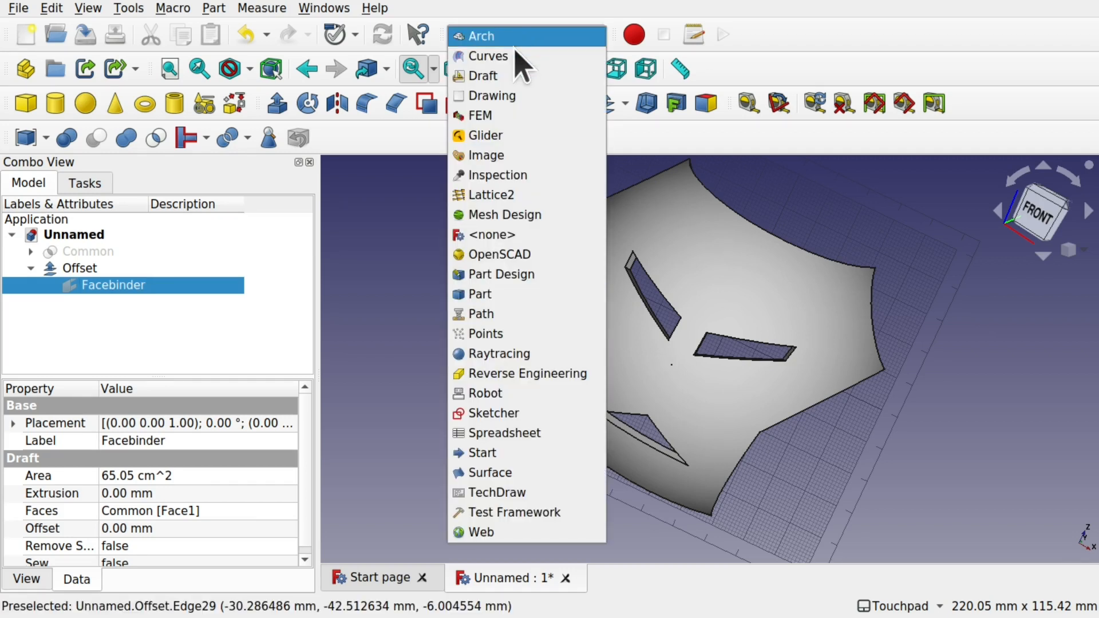
click(484, 75)
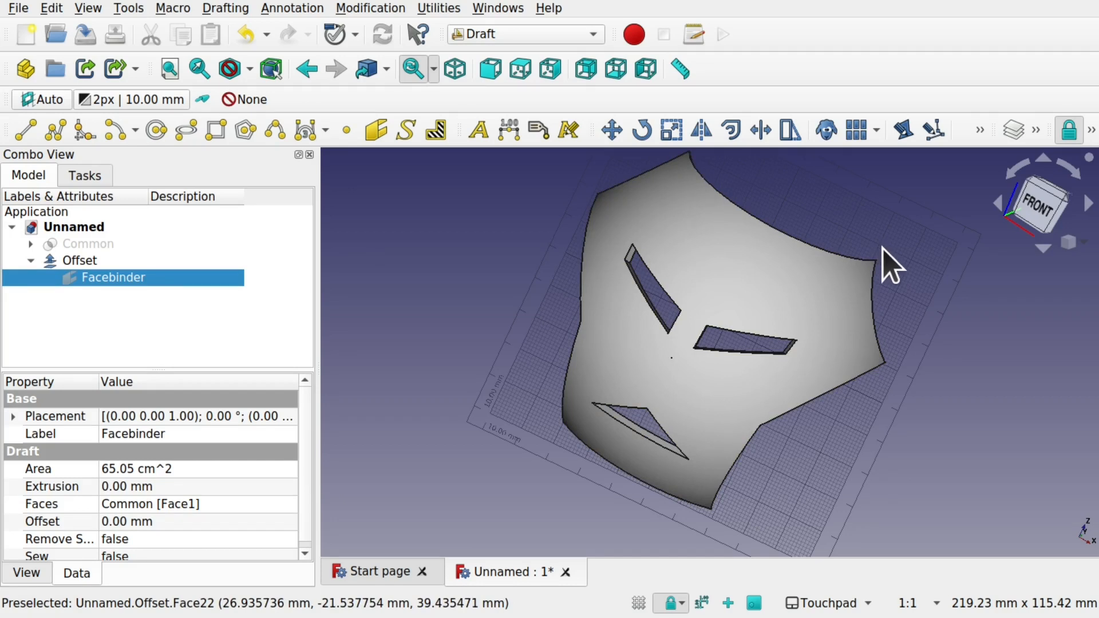
click(639, 603)
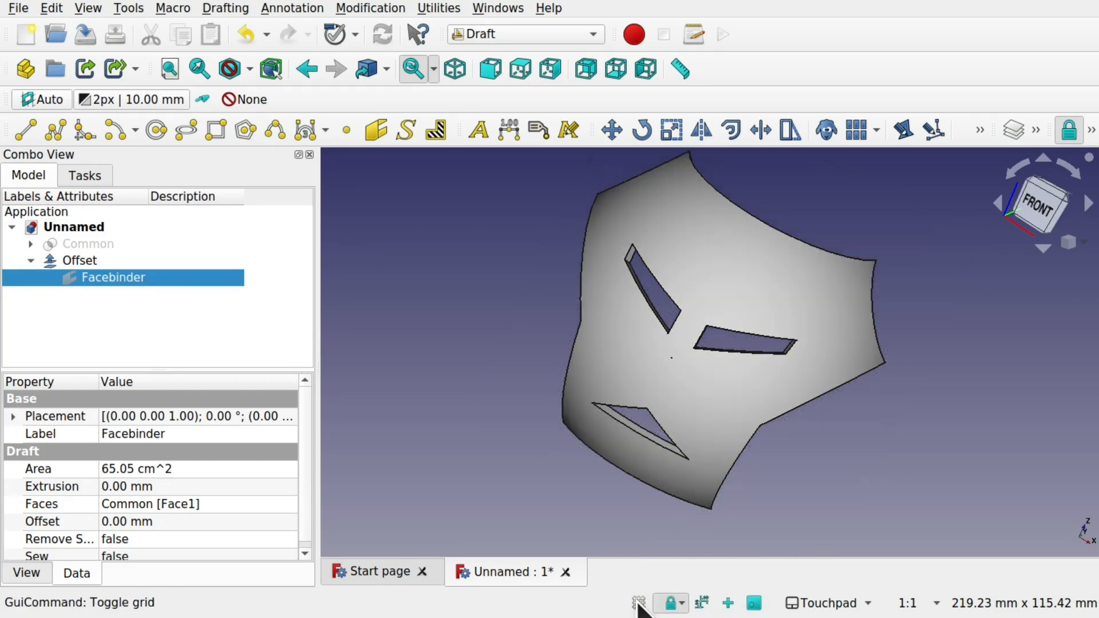
Step: Save the document under the file name faceplate
mouse_move(769, 382)
alt+mouse_down()
mouse_move(550, 308)
mouse_move(757, 393)
alt+mouse_up()
key(ctrl+shift+s)
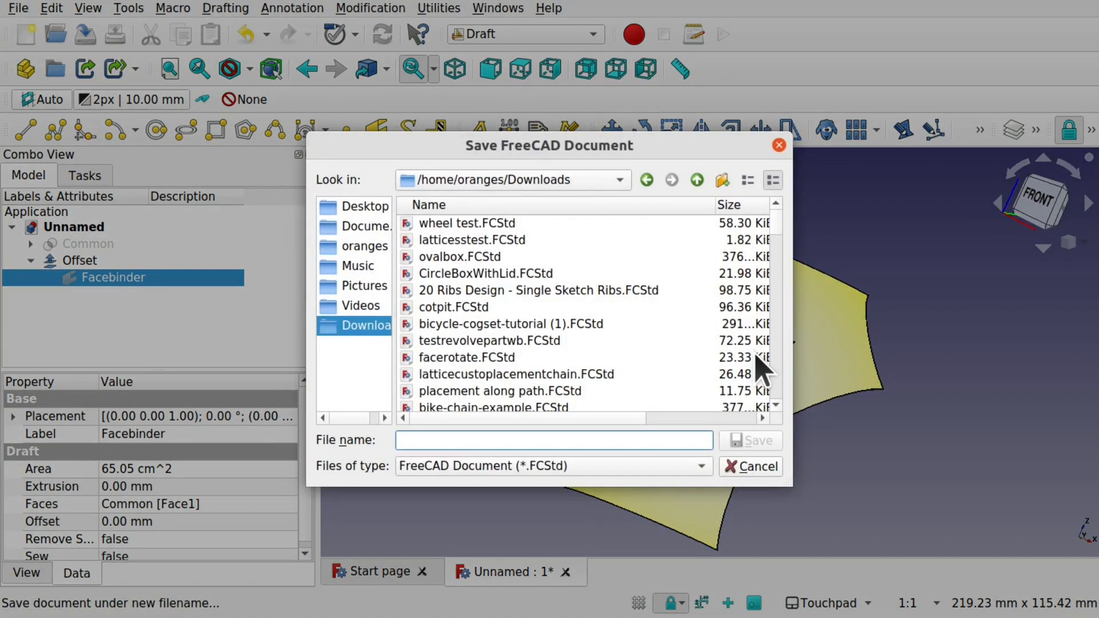
text(faceplate)
key(Return)
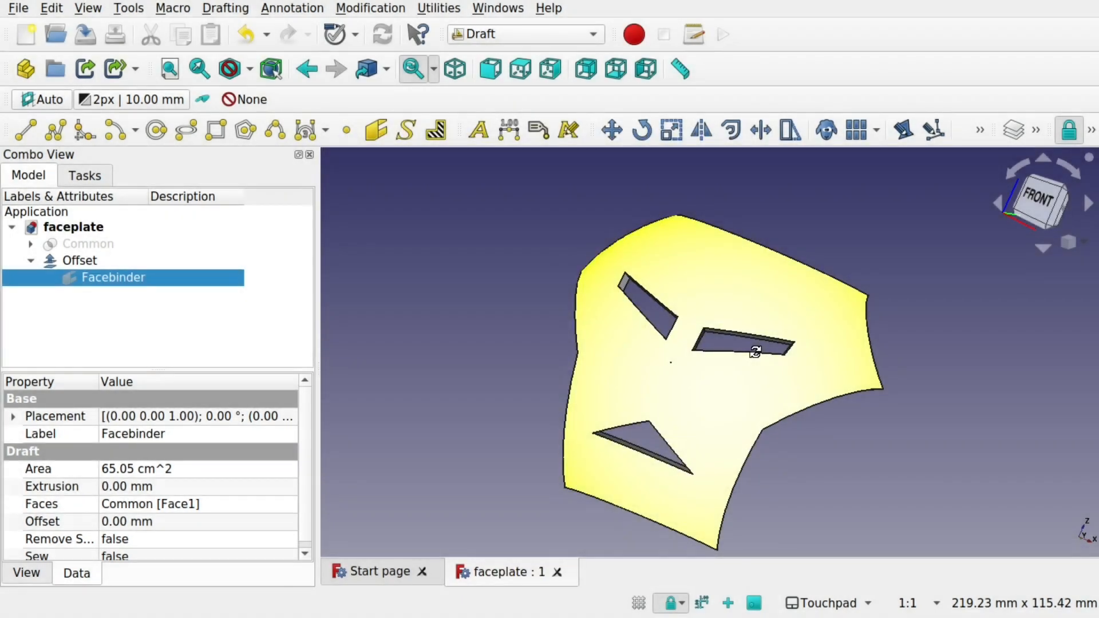
mouse_move(755, 352)
shift+mouse_down()
mouse_move(731, 366)
mouse_move(777, 371)
mouse_move(756, 364)
shift+mouse_up()
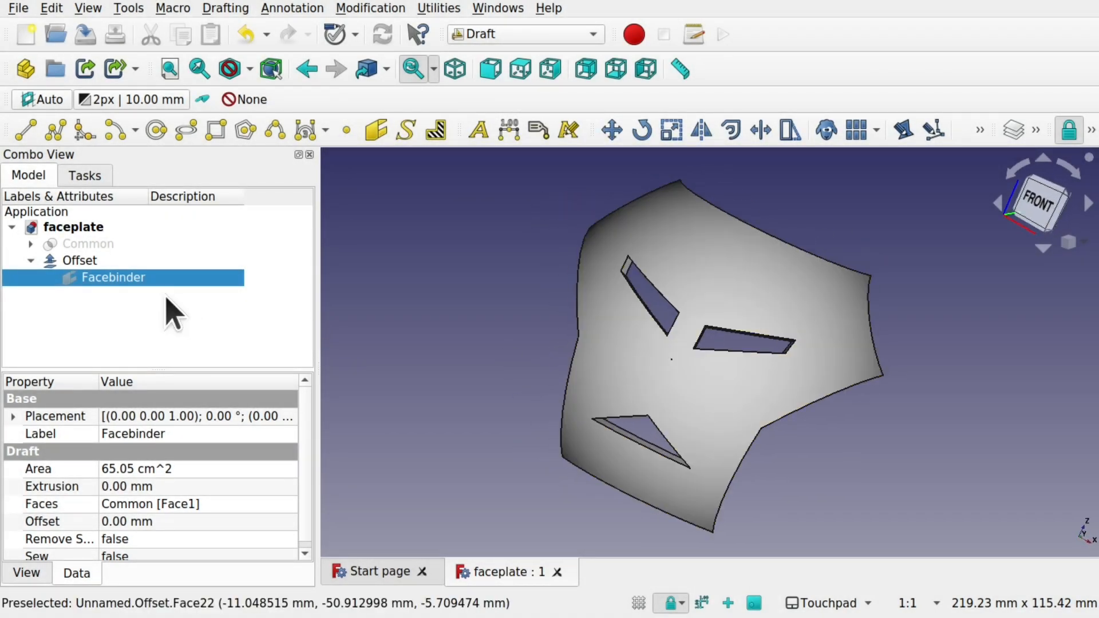
Step: Open the mask sketch and draw diagonal lines about 25.6 mm and 21.8 mm long across the outline's two chin corners
click(30, 245)
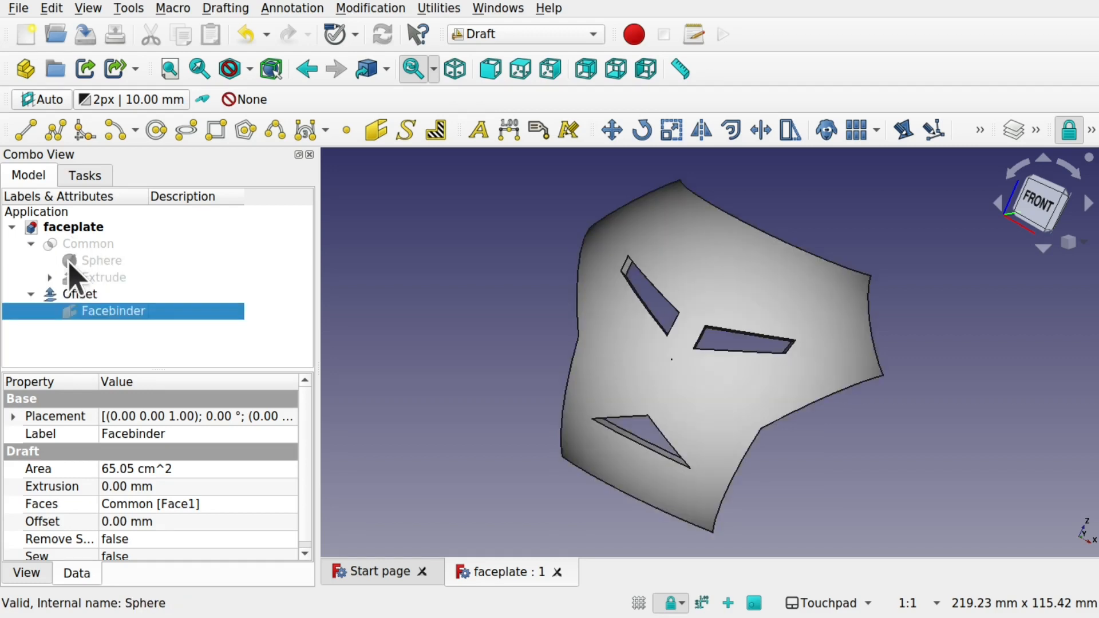
click(50, 277)
double_click(120, 293)
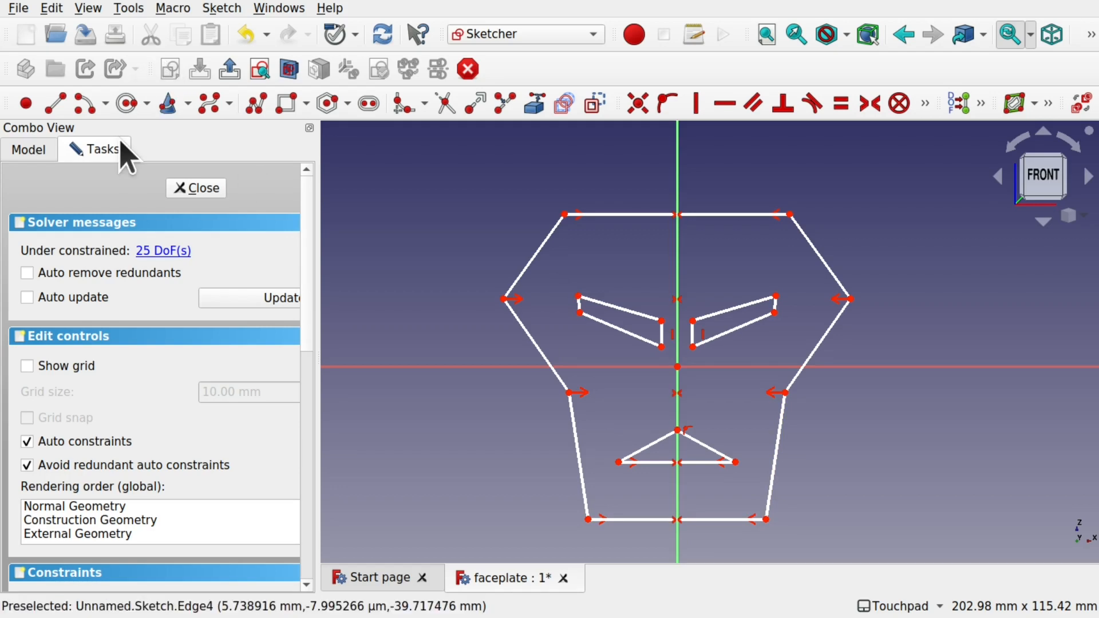
click(56, 103)
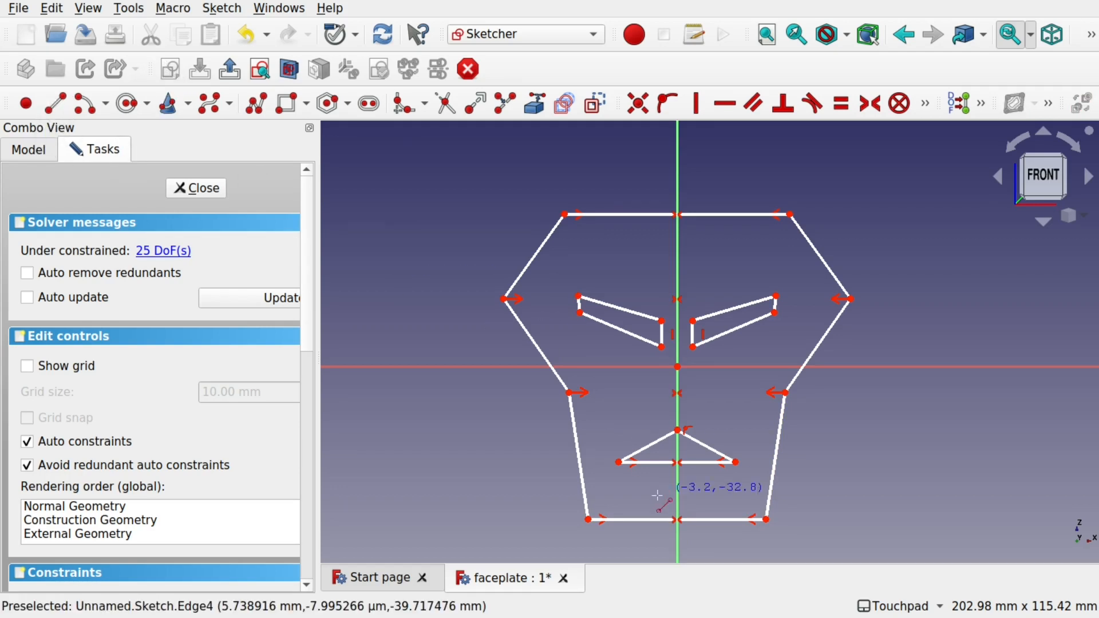
click(579, 453)
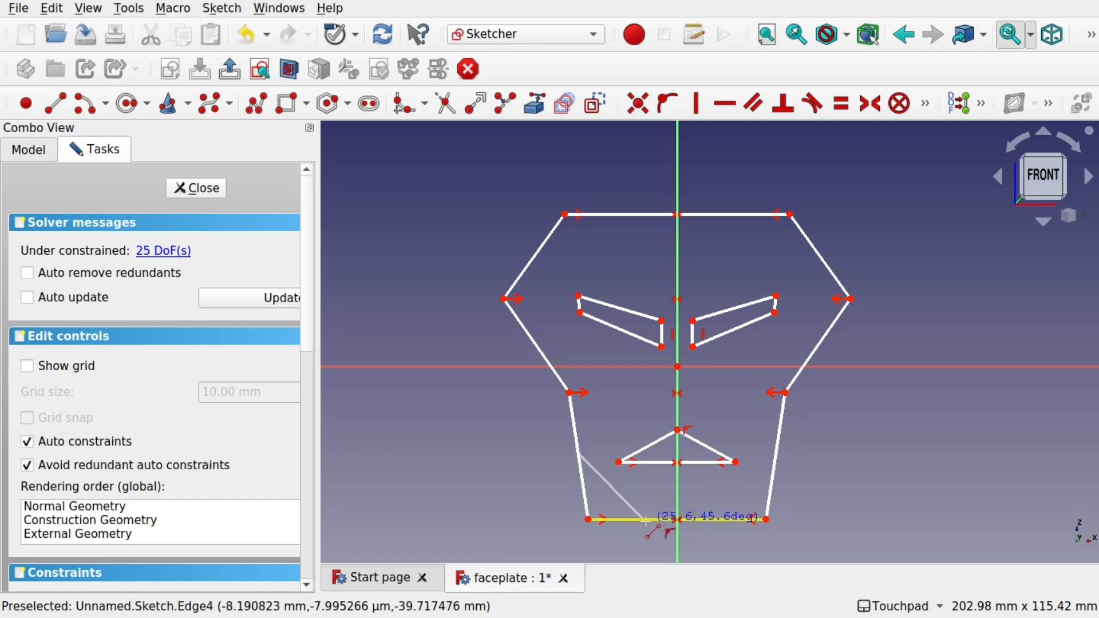
click(645, 520)
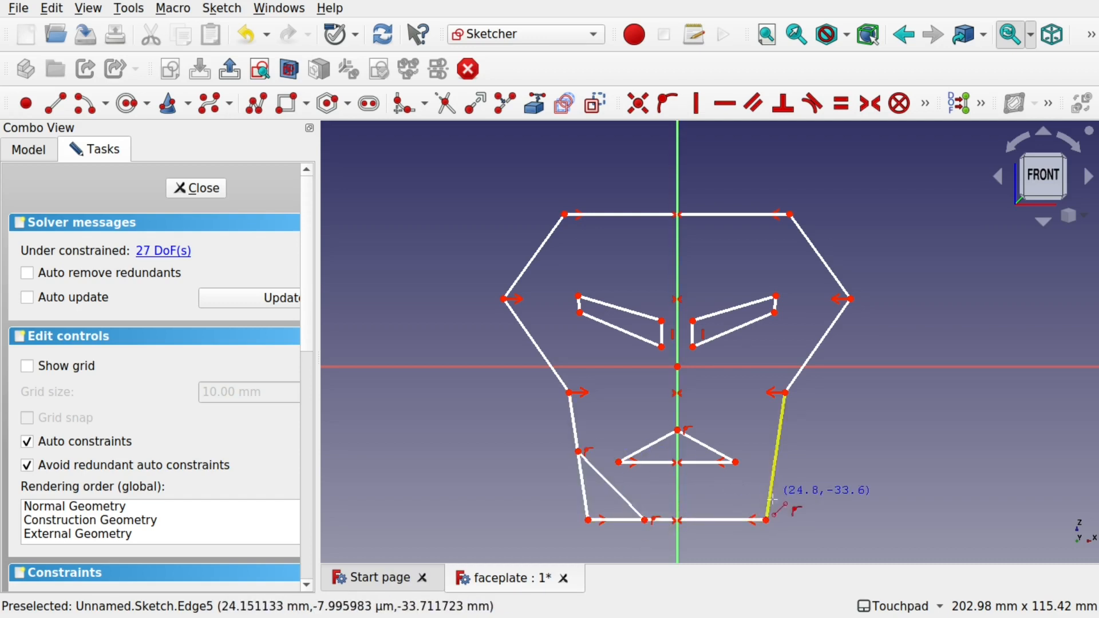
click(727, 520)
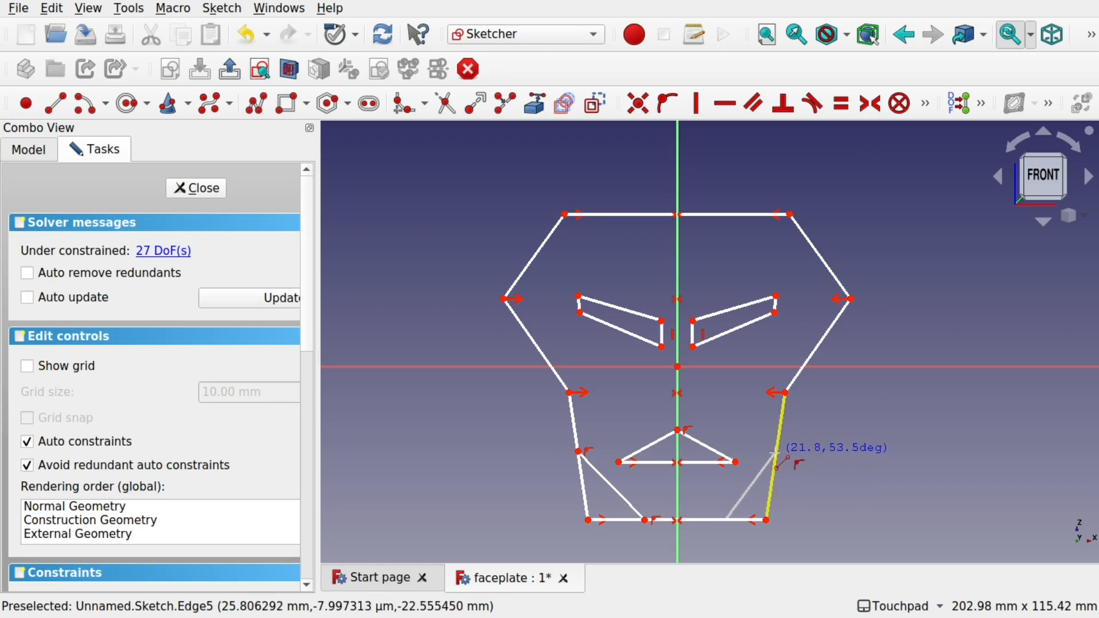
click(776, 454)
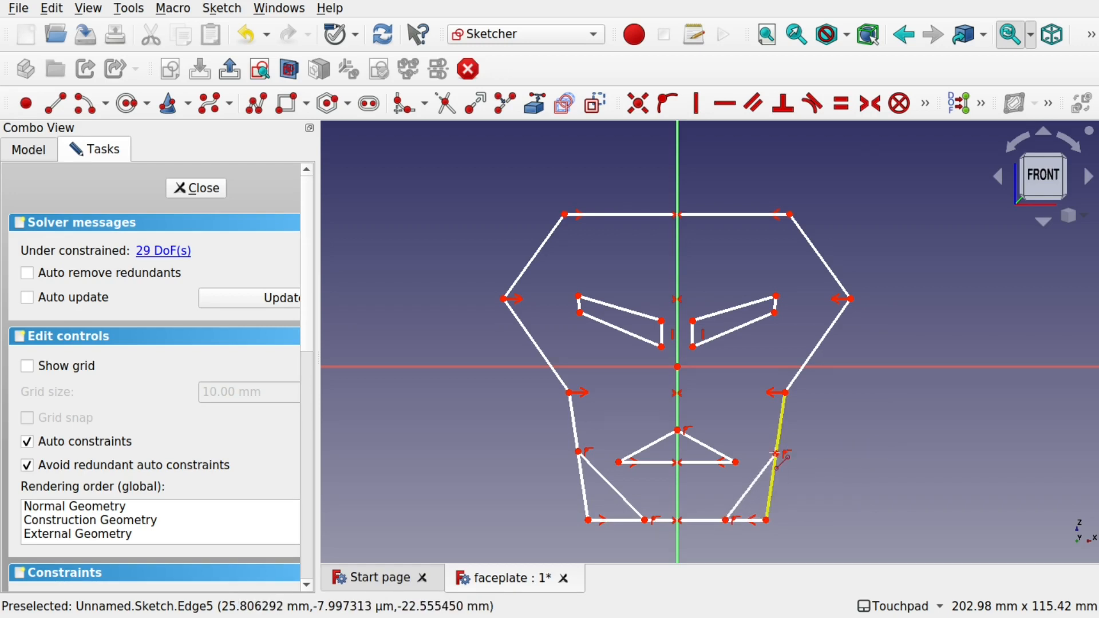
Step: Trim away the outline segments outside the two diagonal chin lines
click(445, 104)
click(770, 500)
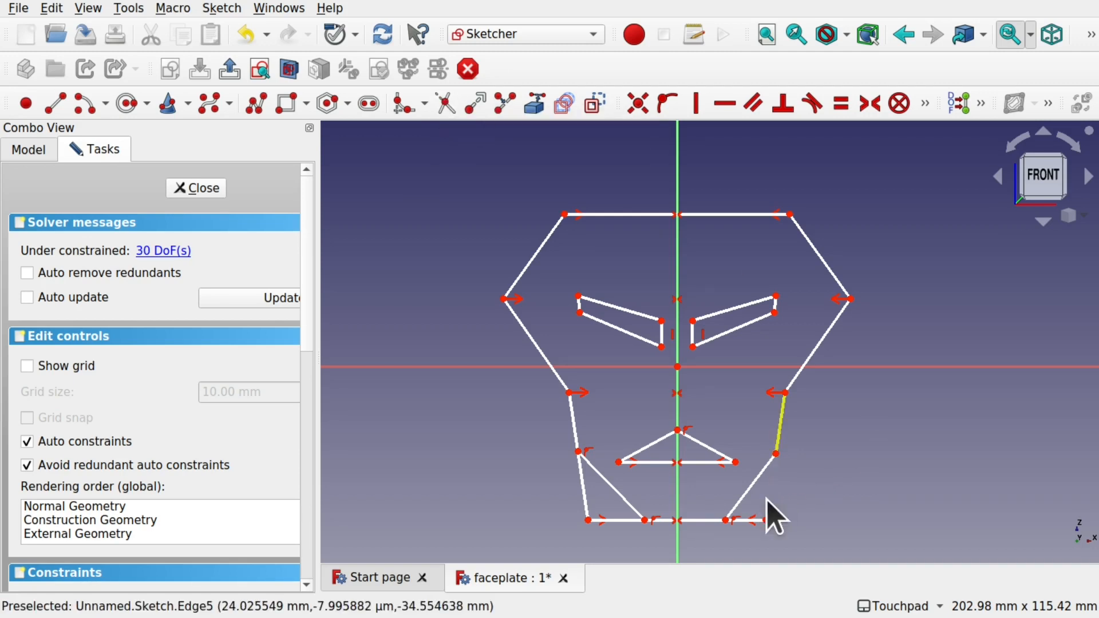
click(618, 521)
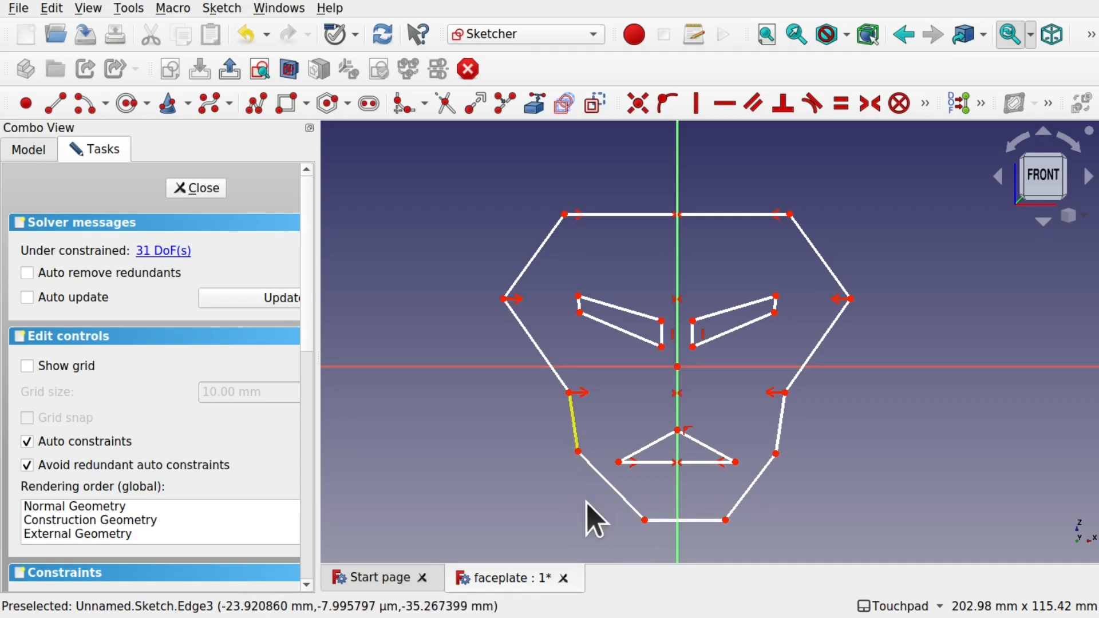
Step: Adjust the bottom chin edge and make its two endpoints symmetric about the vertical axis
drag(710, 518, 640, 525)
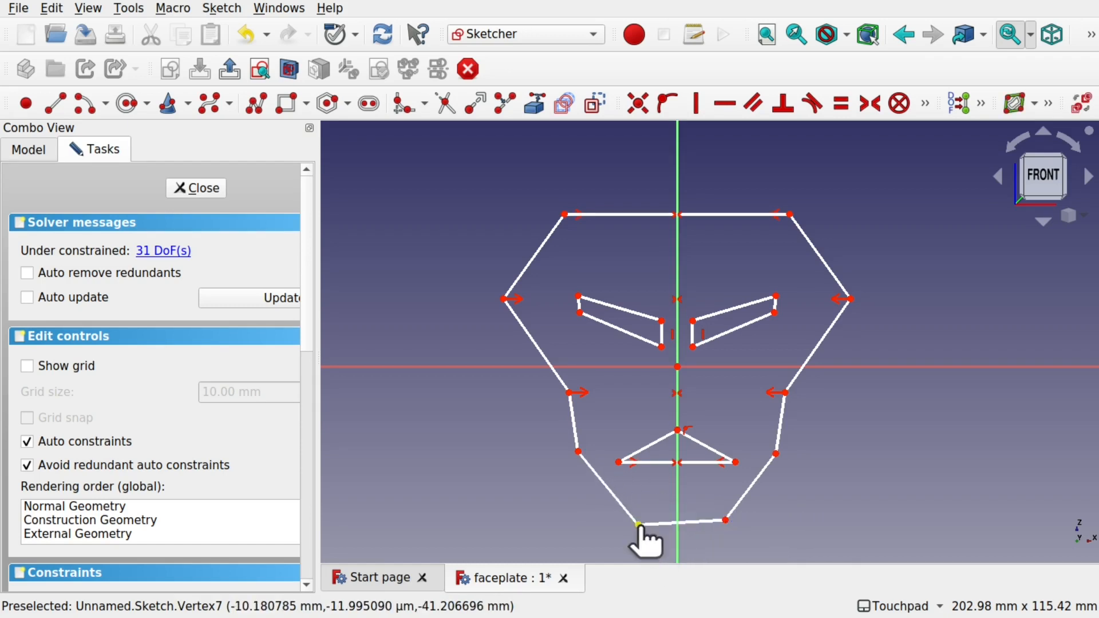
click(640, 525)
click(727, 520)
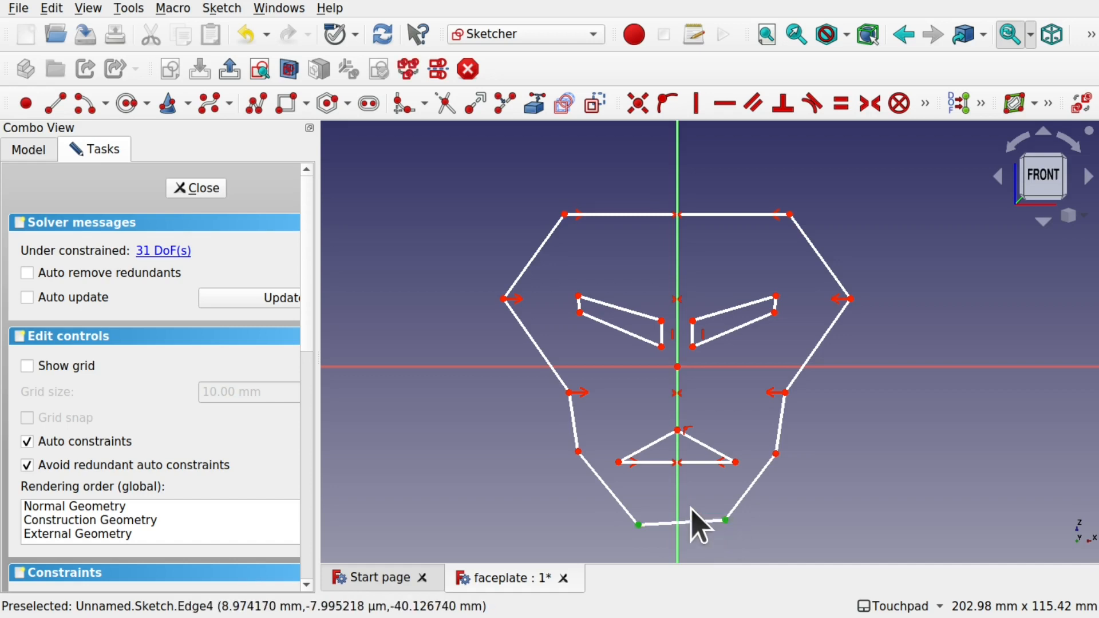
click(677, 497)
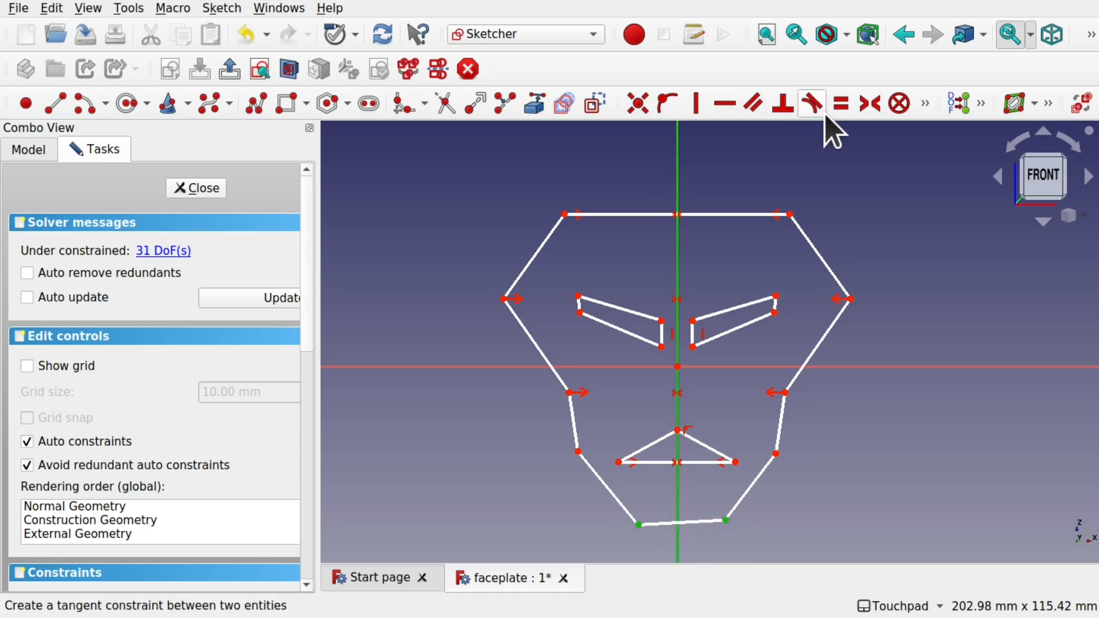
click(871, 104)
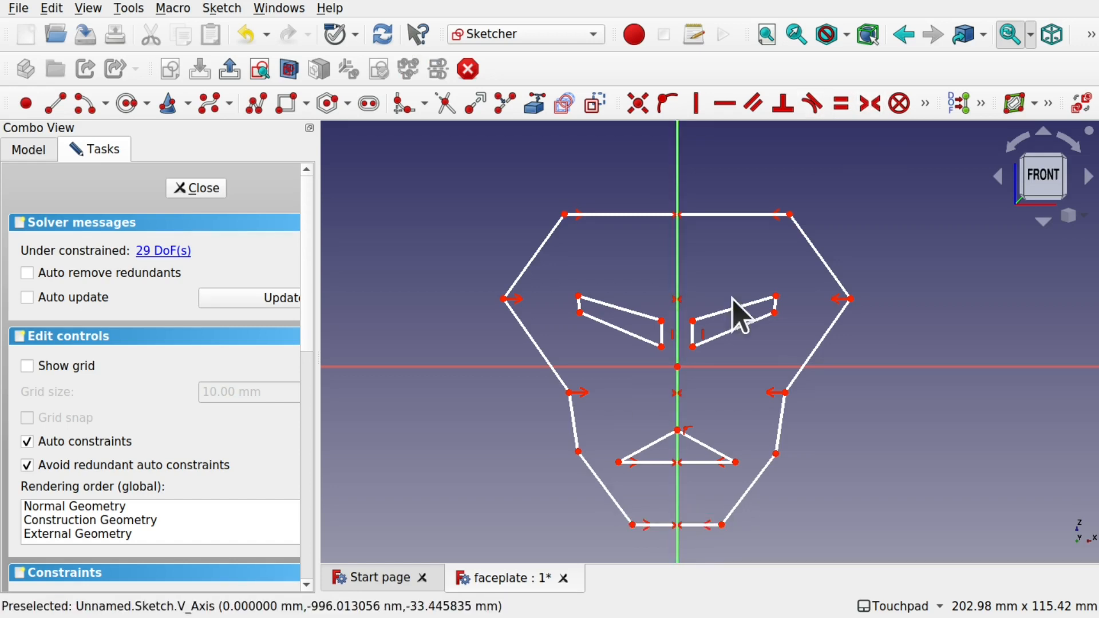
Step: Make the two jaw vertices at the upper ends of the chin diagonals symmetric about the vertical axis and close the sketch
click(578, 451)
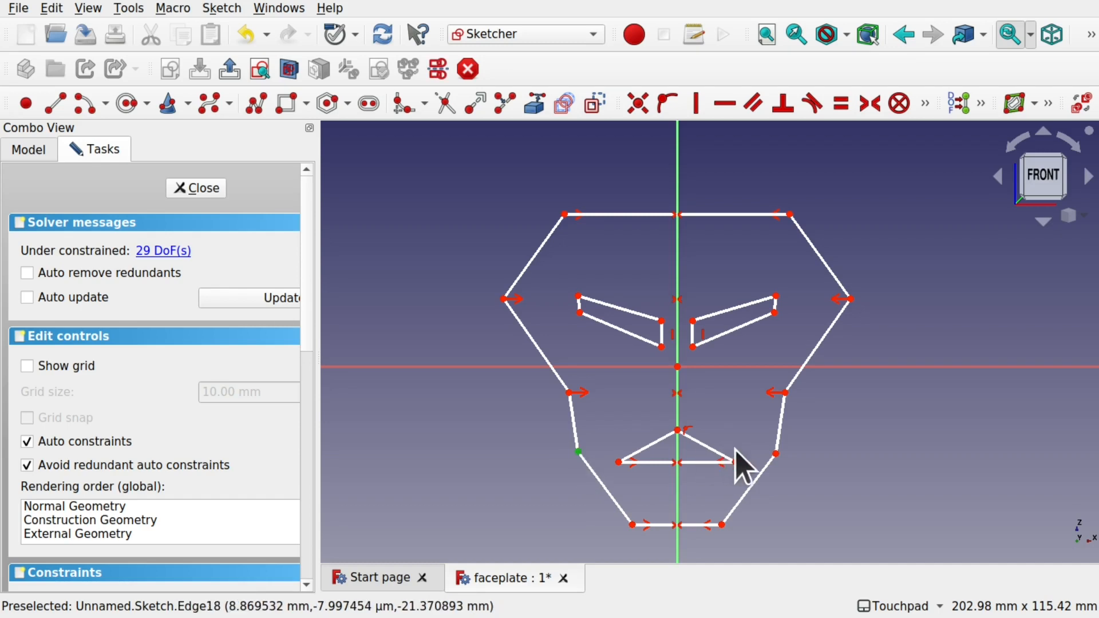
click(778, 455)
click(681, 412)
click(873, 110)
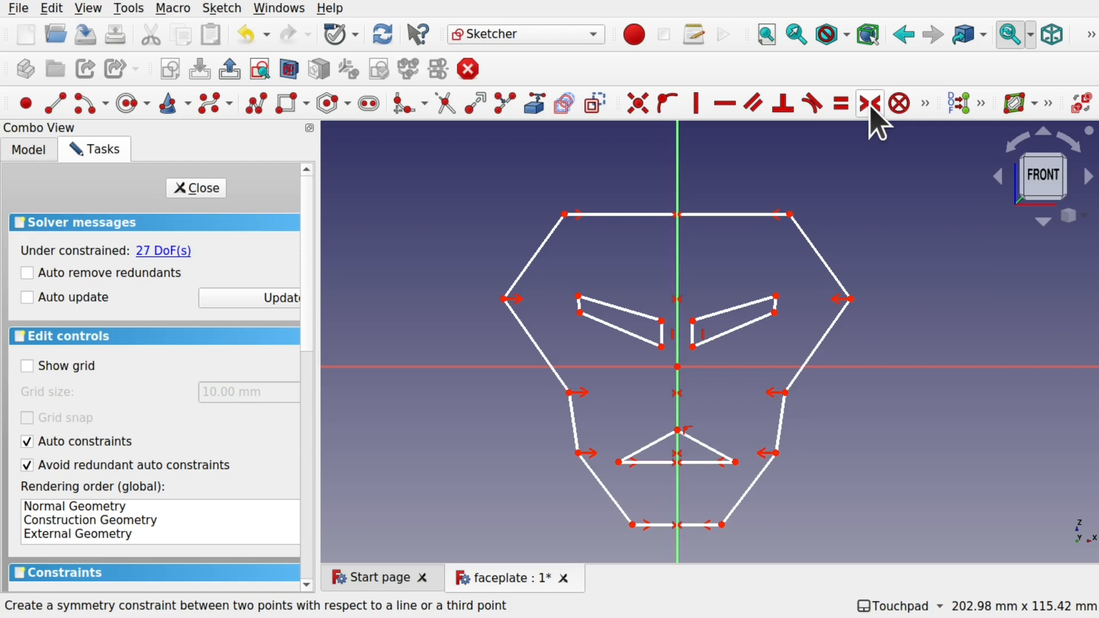
click(198, 189)
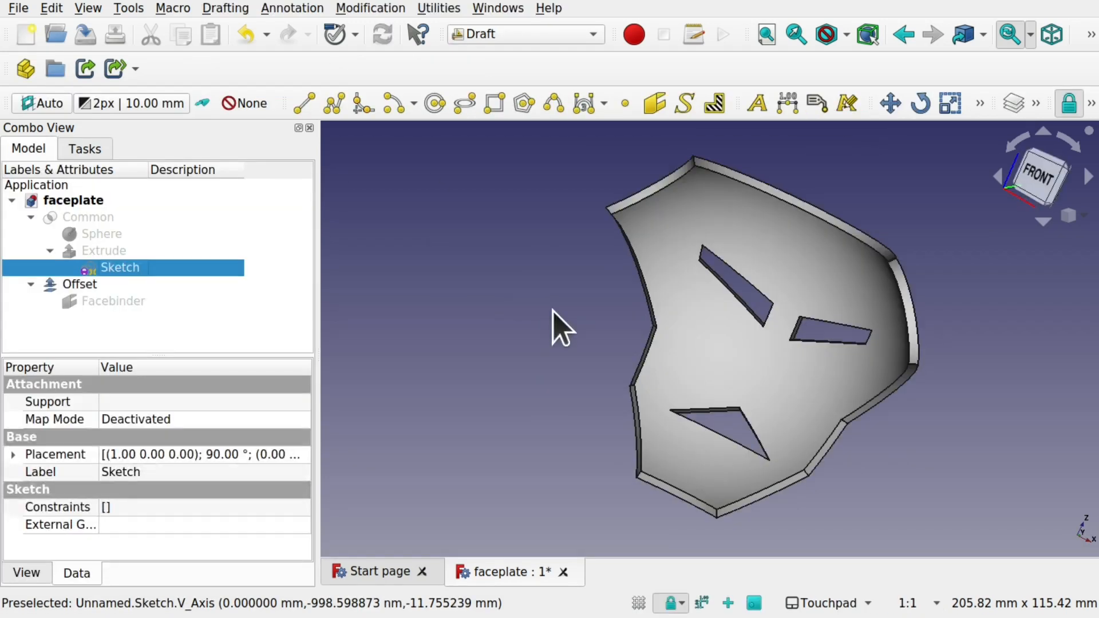
Step: Inspect the updated faceplate from several angles and check the properties of the offset and its facebinder
shift+drag(754, 344, 407, 278)
shift+drag(744, 301, 695, 329)
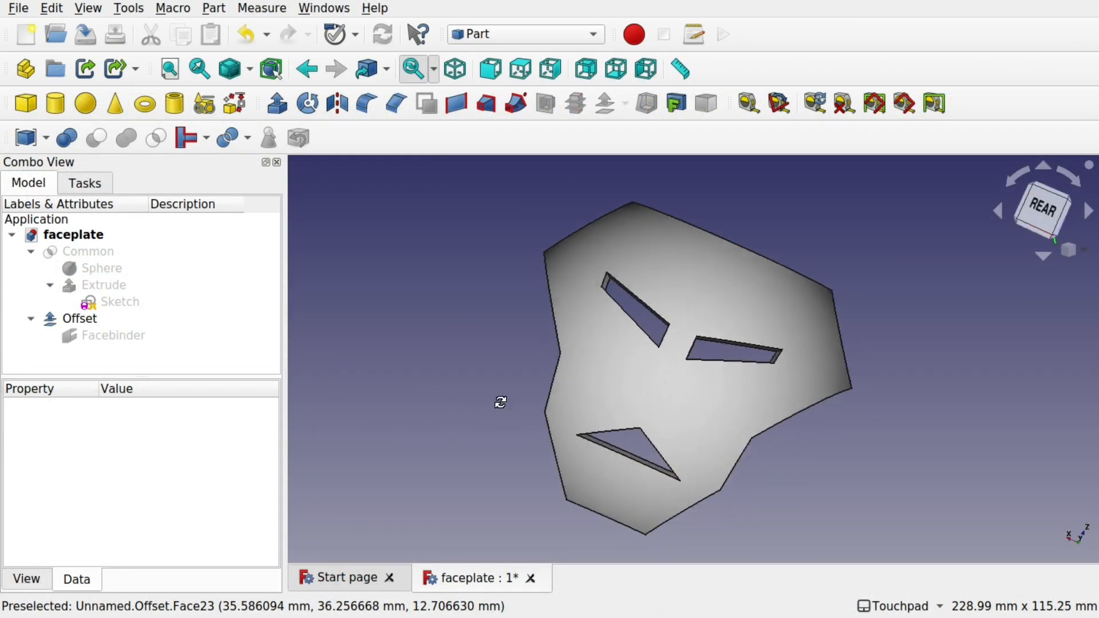
shift+drag(498, 400, 480, 419)
click(85, 320)
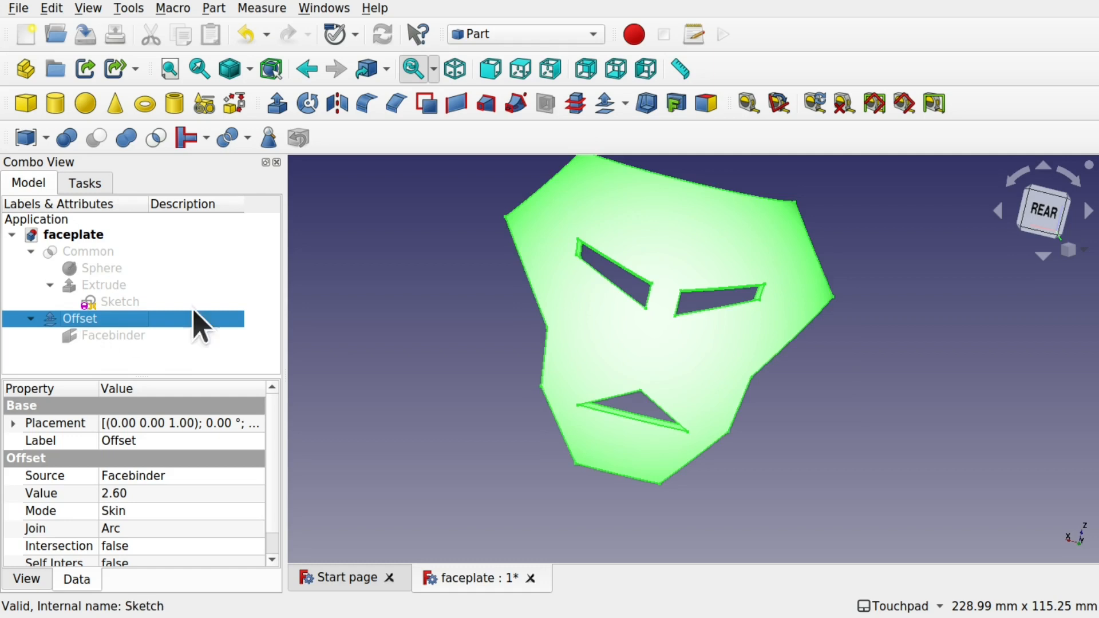
click(116, 340)
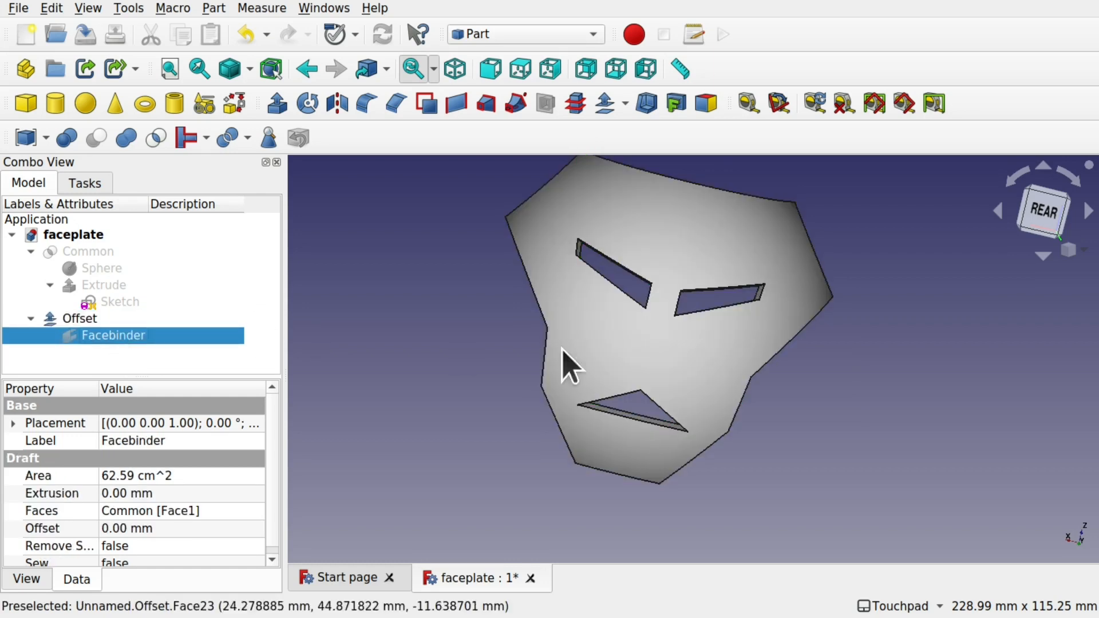
shift+drag(564, 363, 642, 353)
click(448, 390)
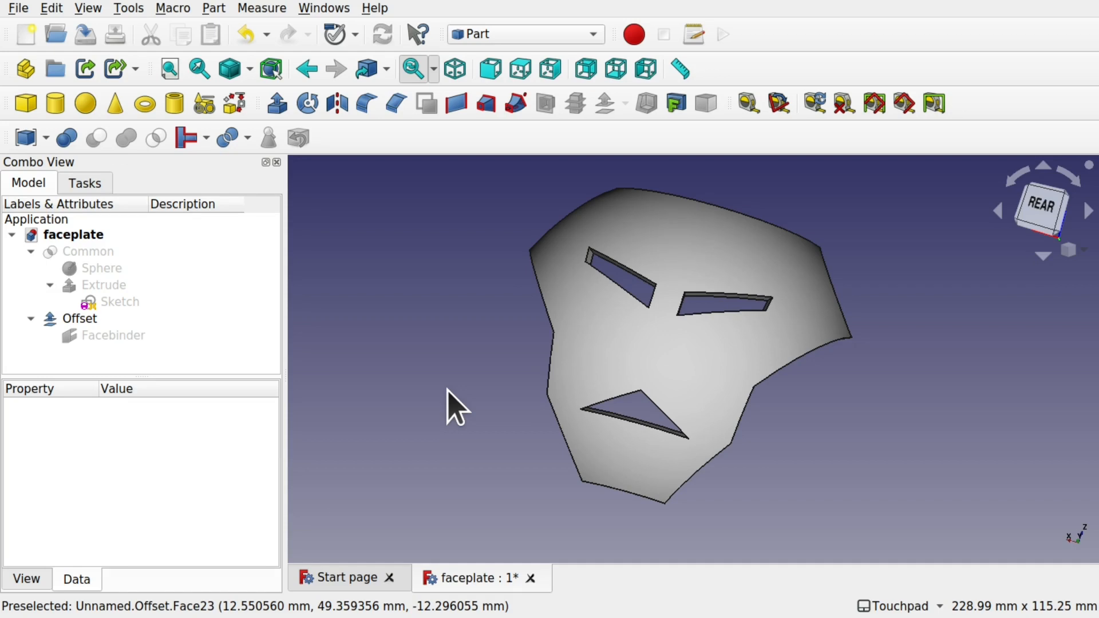
Step: Switch to the Mesh Design workbench
click(507, 34)
click(492, 216)
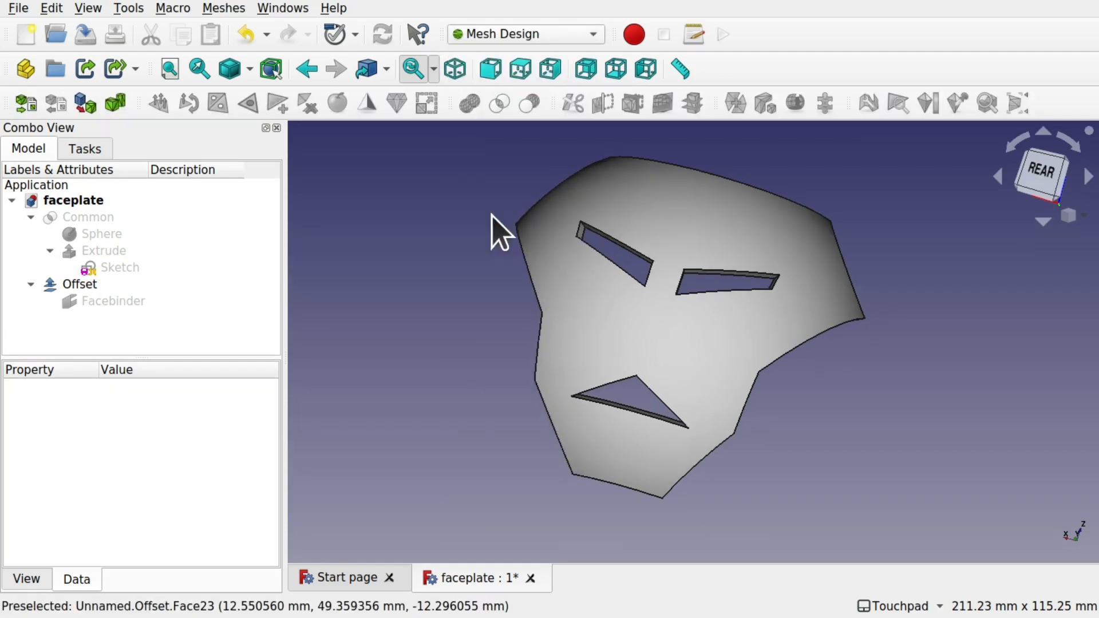
shift+middle_drag(466, 214, 407, 273)
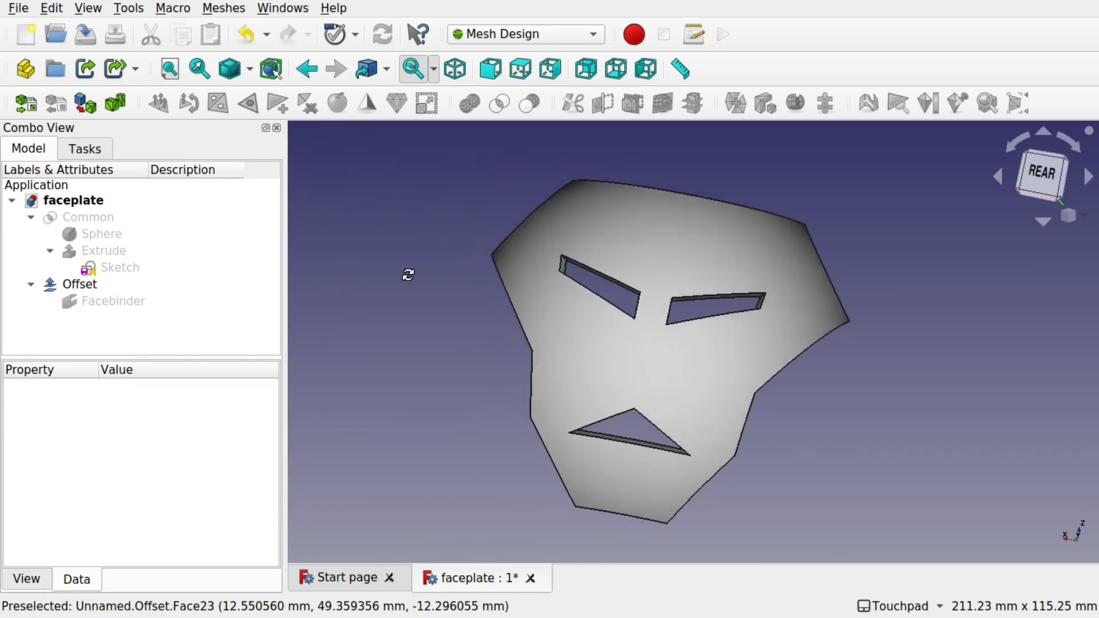
click(226, 8)
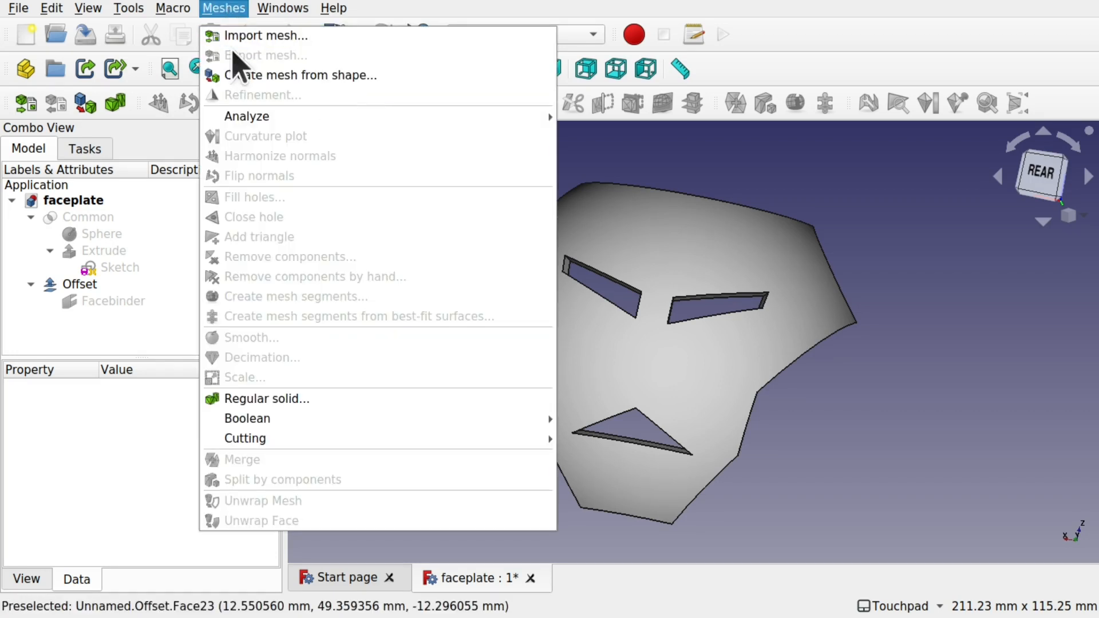
click(226, 12)
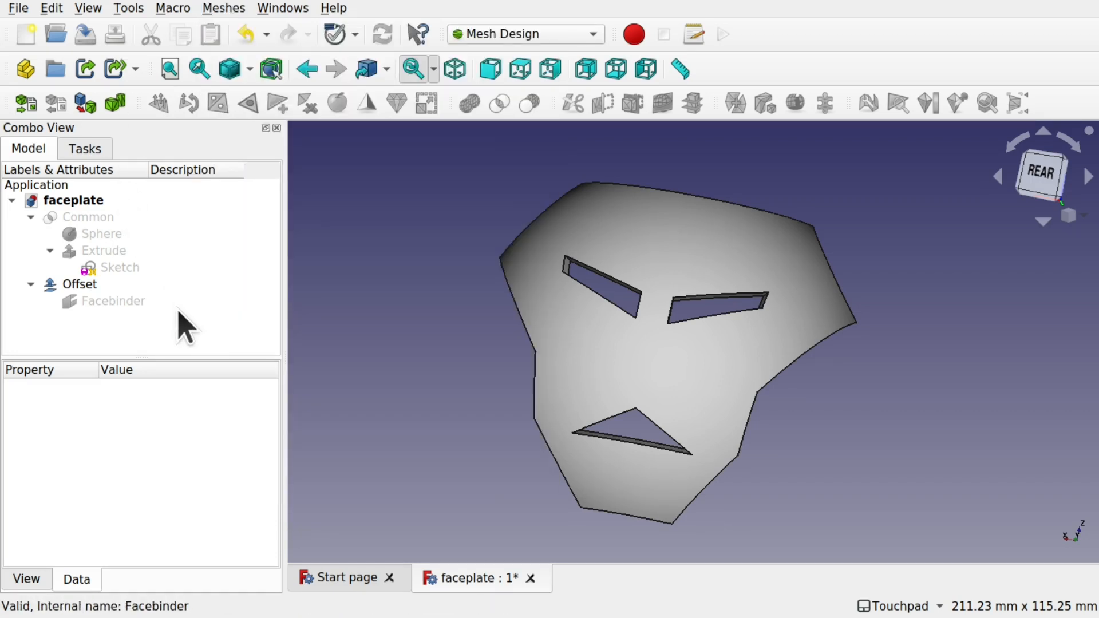
Step: Start creating a mesh from the Offset shape, using the Netgen mesher with Moderate fineness and surface optimization
click(93, 285)
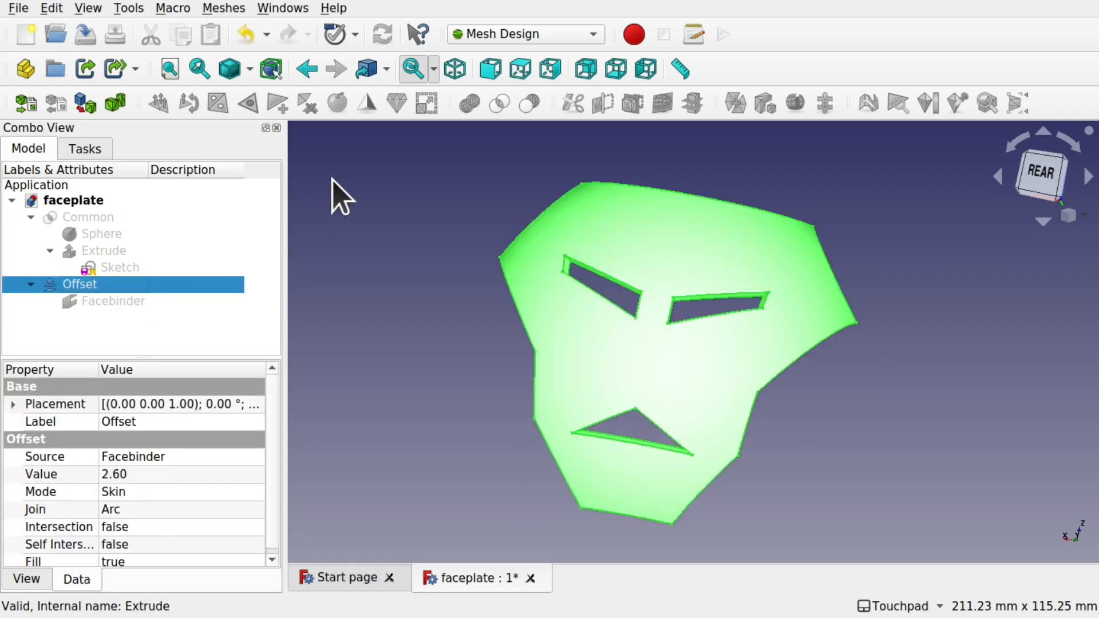
click(225, 10)
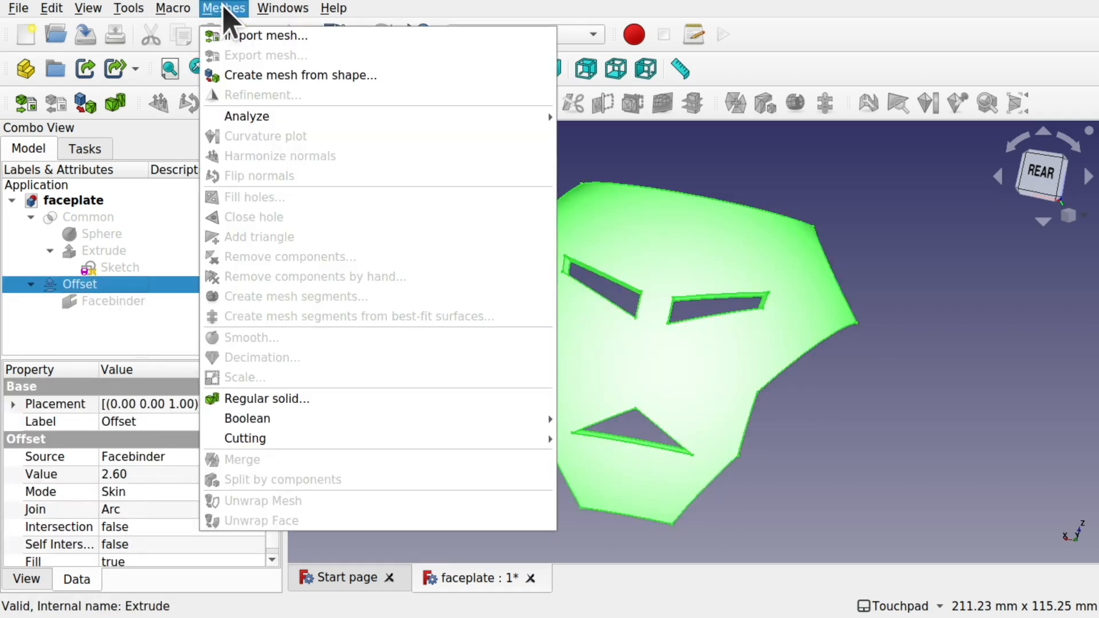
click(237, 76)
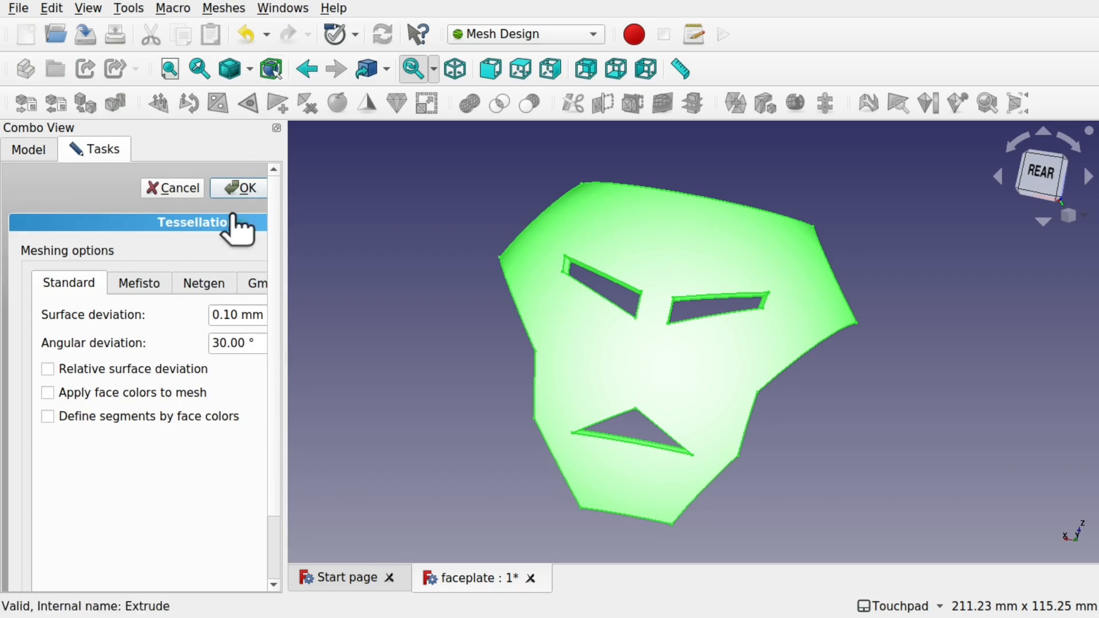
drag(285, 314, 431, 319)
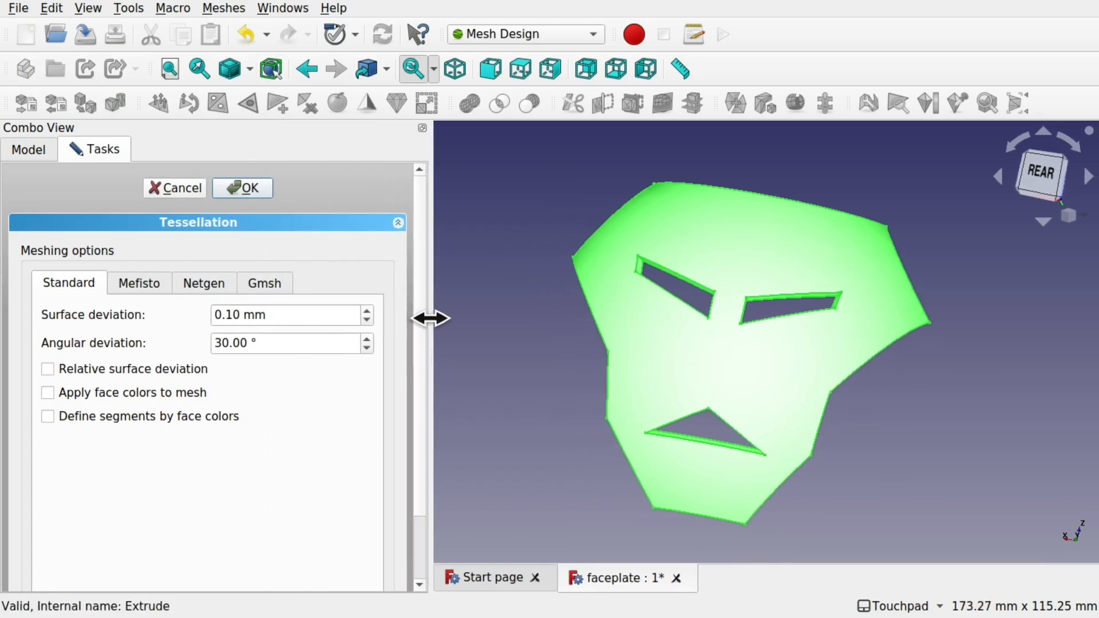
click(205, 287)
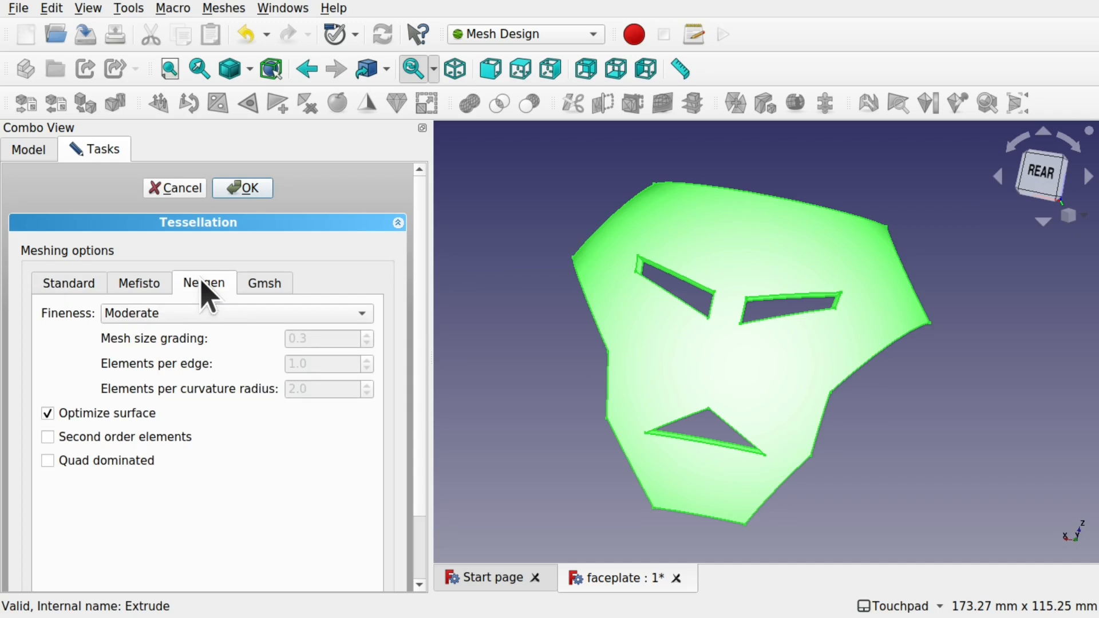
click(215, 312)
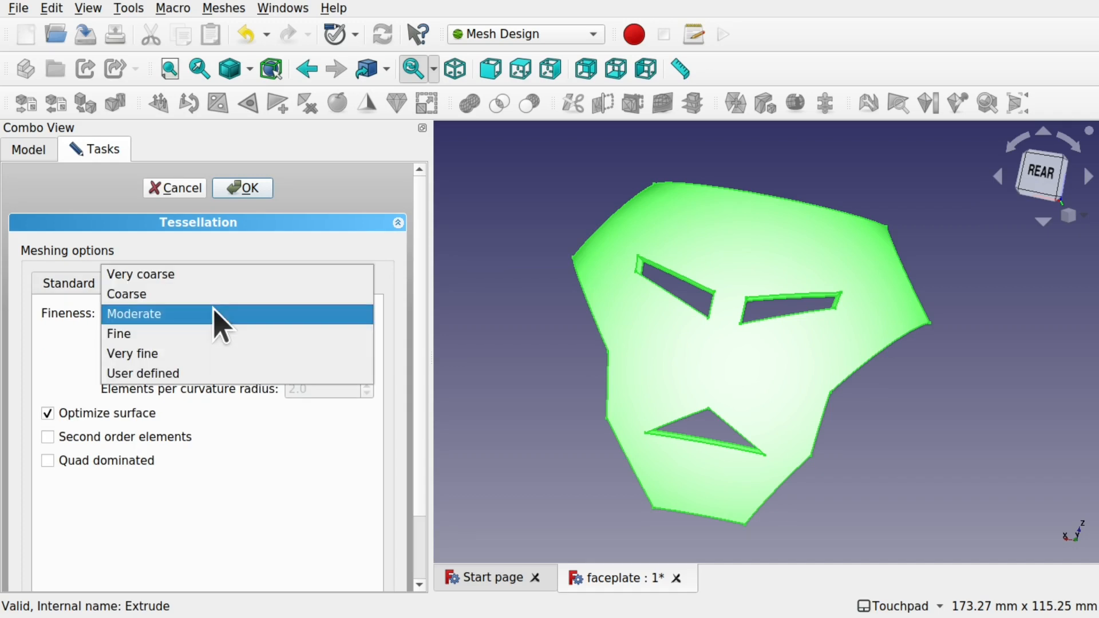
click(169, 318)
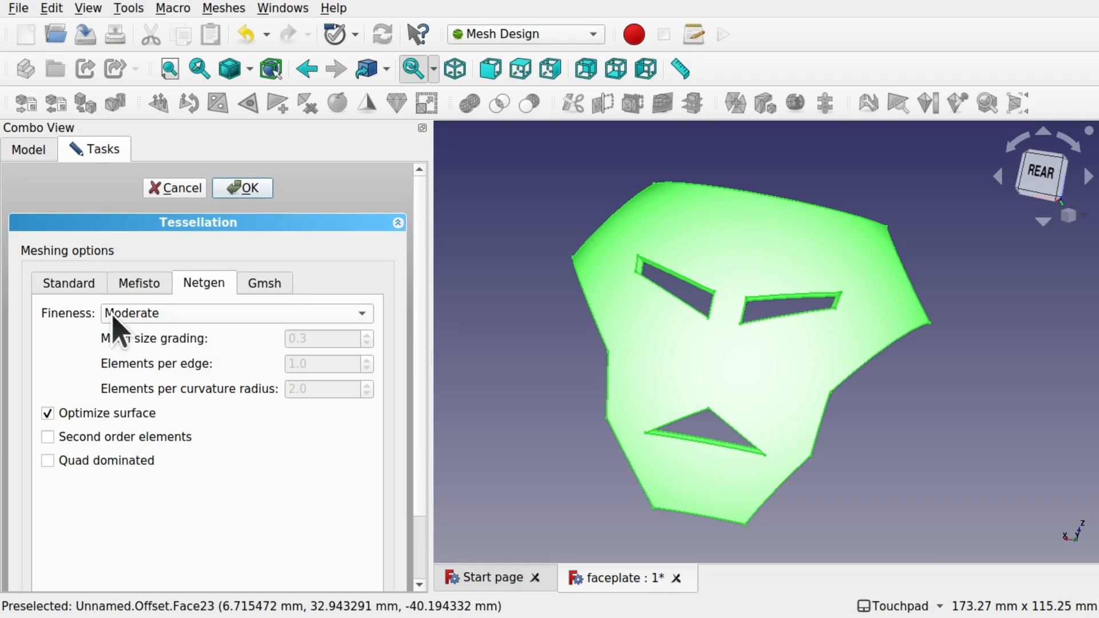
click(162, 316)
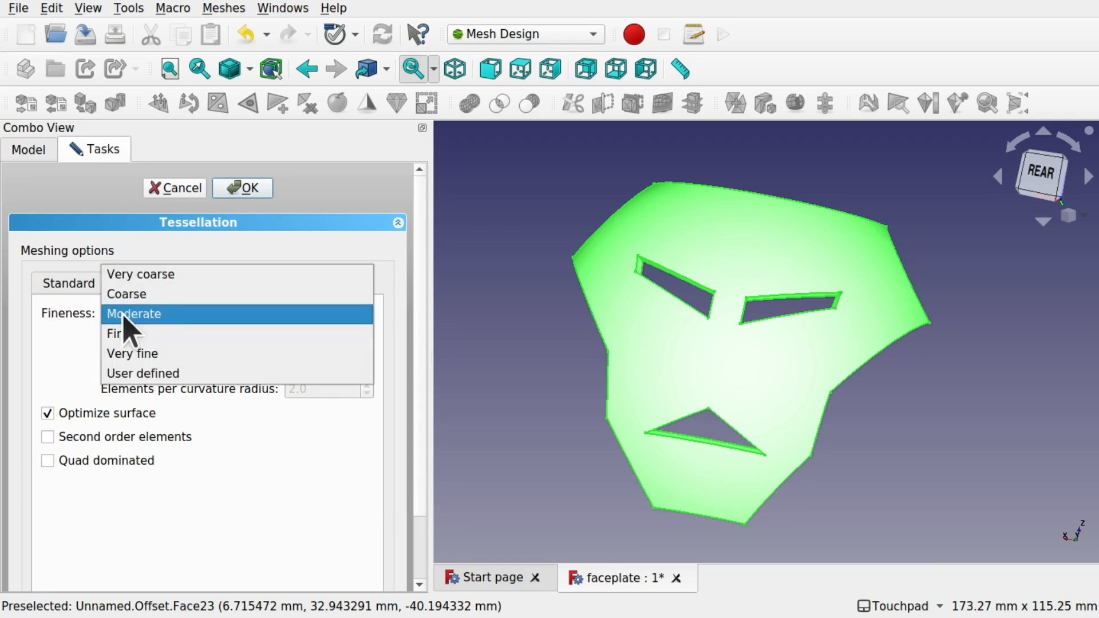
click(161, 315)
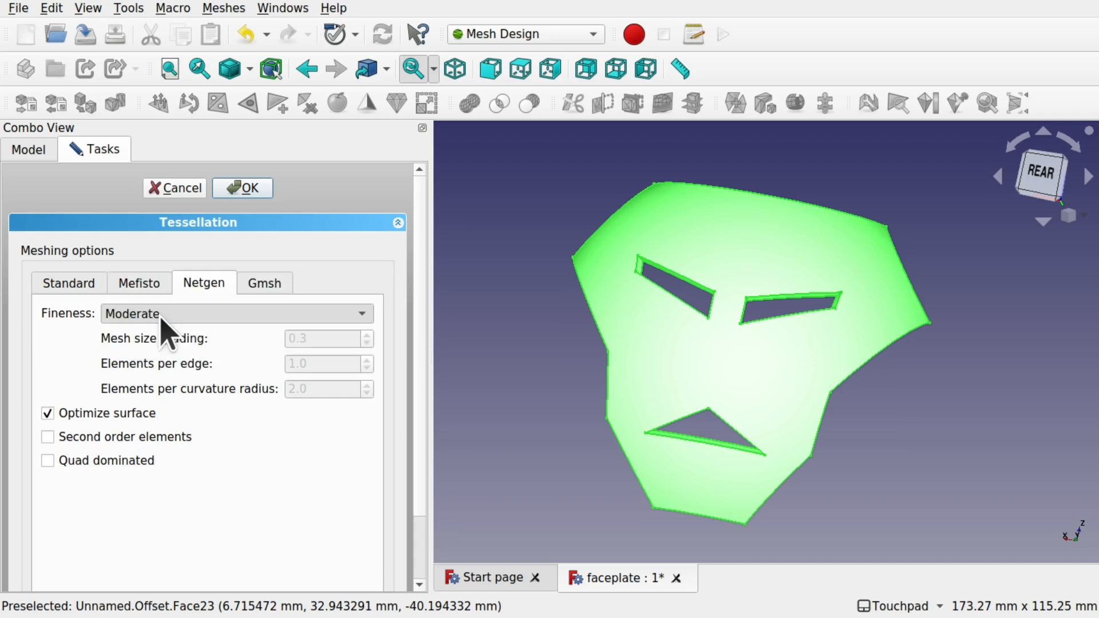
Step: Set the draw style to Flat lines and generate the faceplate mesh
click(90, 9)
mouse_move(223, 159)
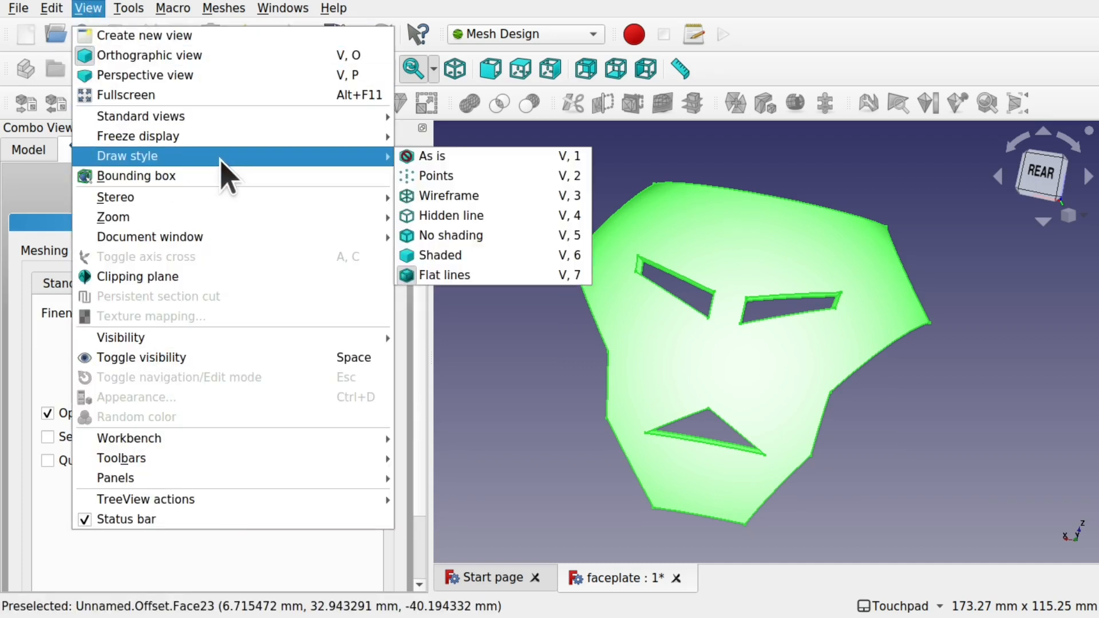
click(450, 276)
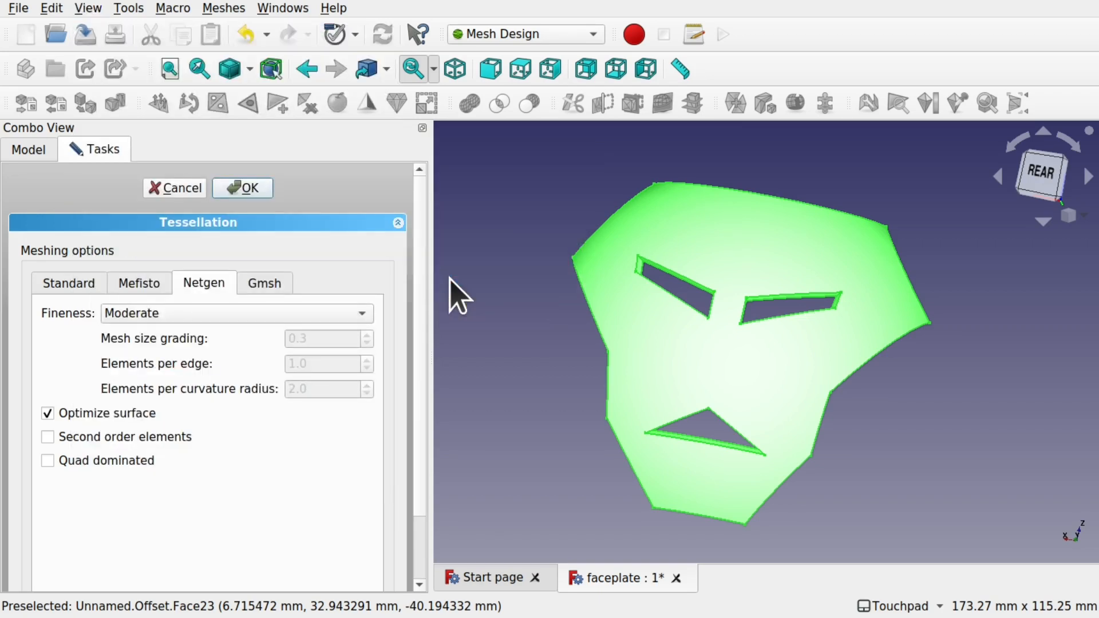
click(242, 189)
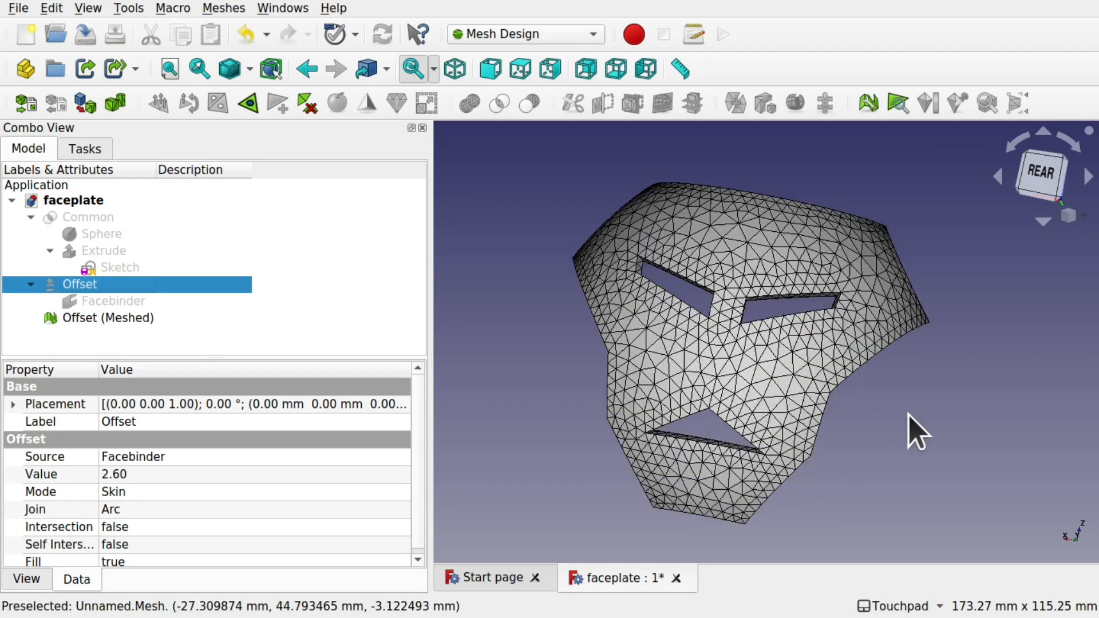
Step: Examine the triangulation of the meshed faceplate around the eye openings and edges, and check its mesh properties
alt+drag(908, 414, 723, 314)
scroll(668, 269, up, 5)
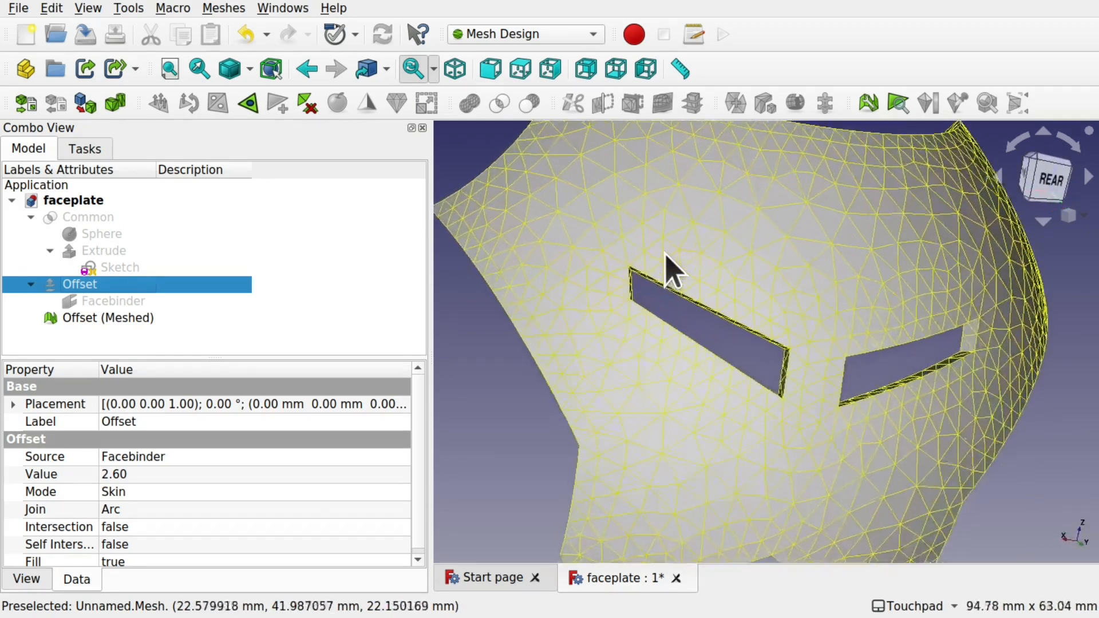
alt+drag(538, 229, 504, 181)
click(503, 181)
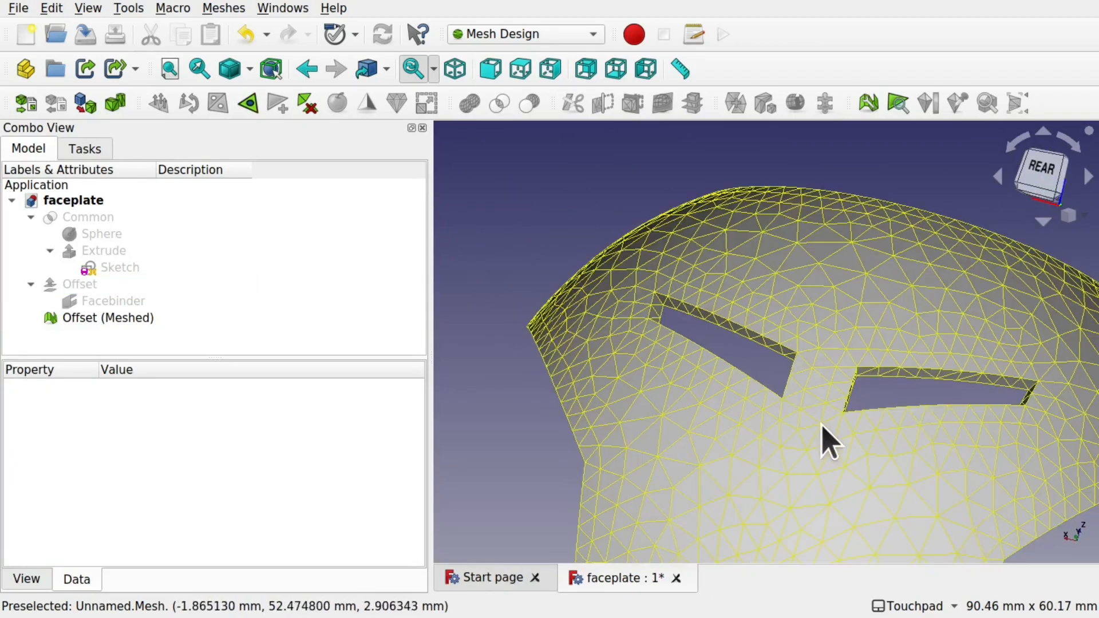
click(806, 465)
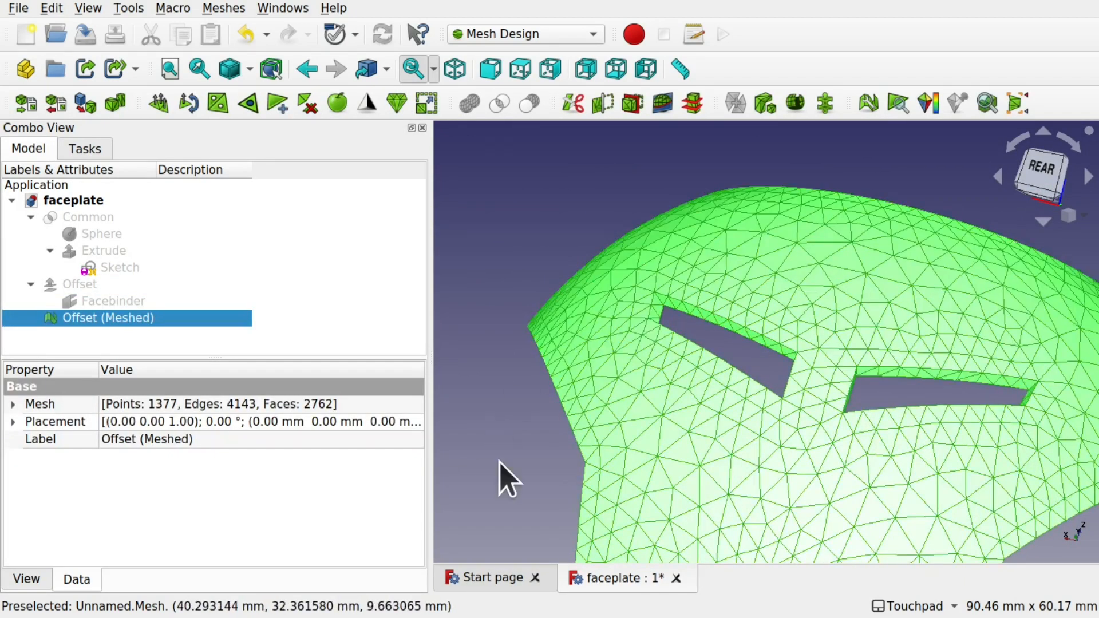
click(504, 481)
alt+drag(572, 481, 898, 436)
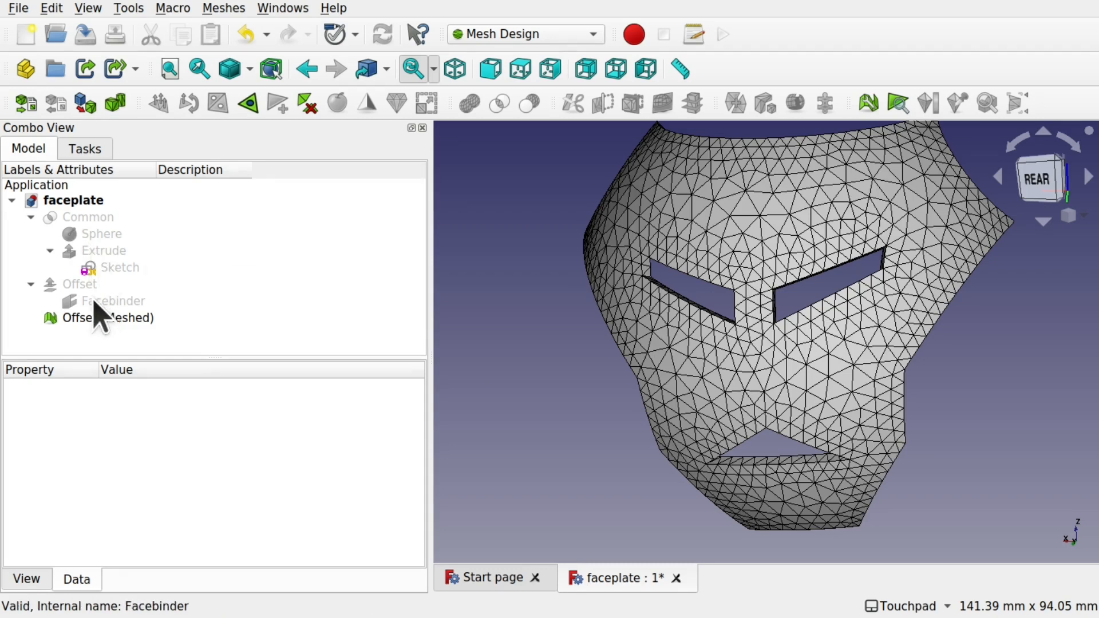
click(83, 285)
click(224, 8)
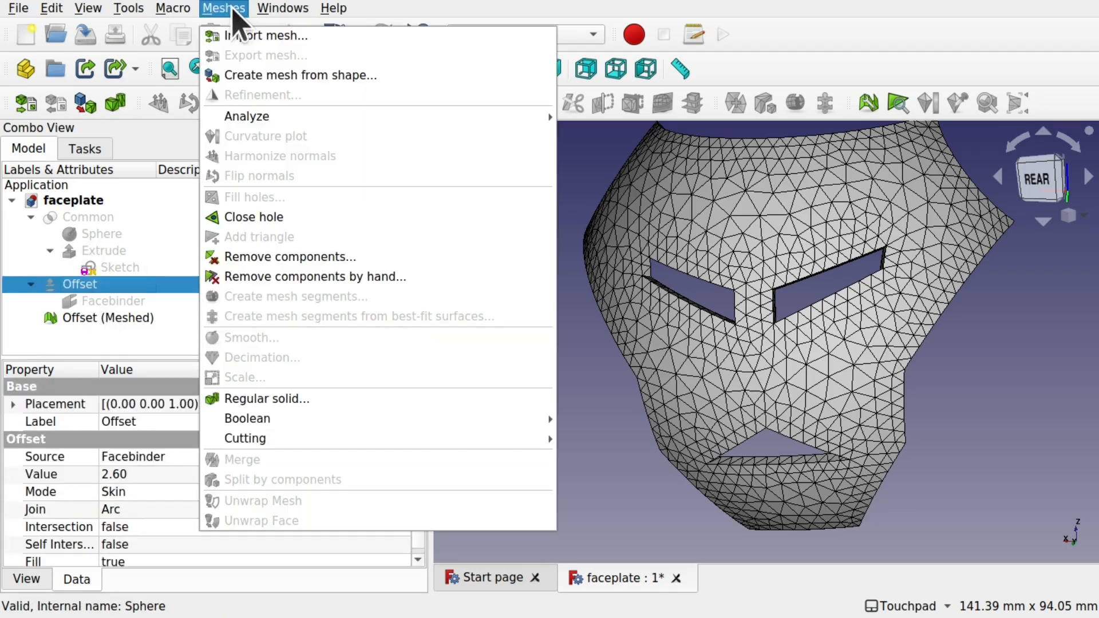
click(237, 76)
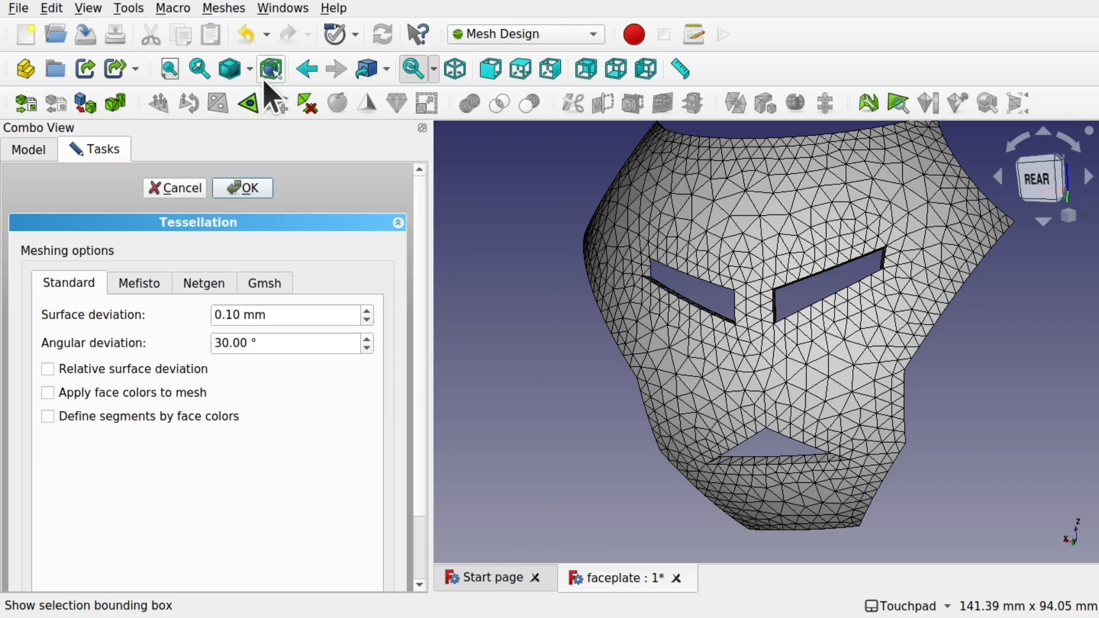
click(216, 292)
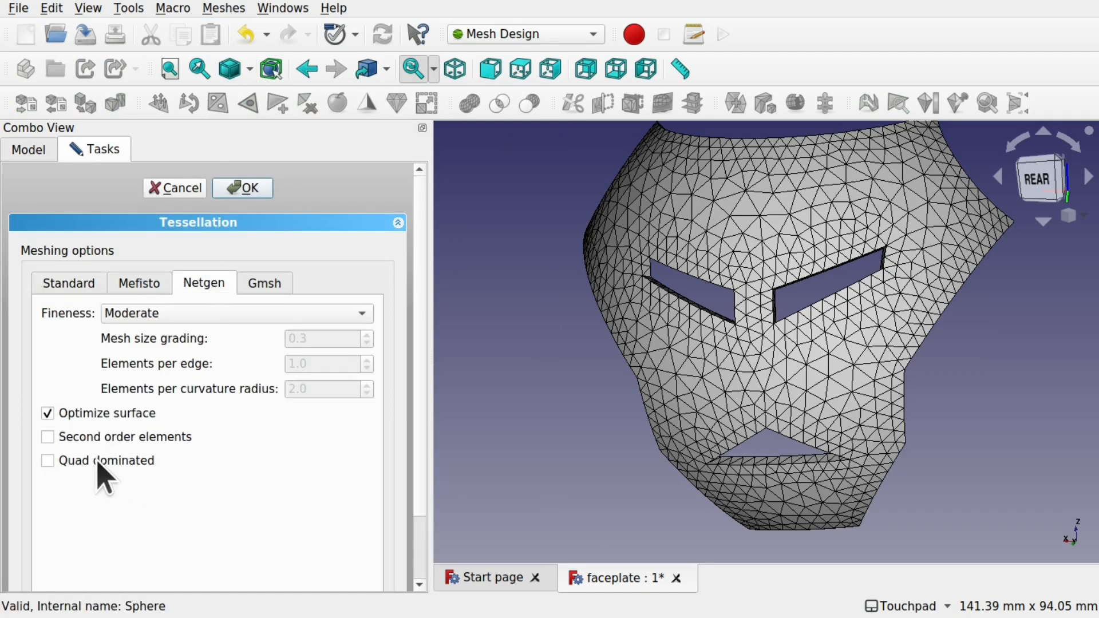
click(172, 189)
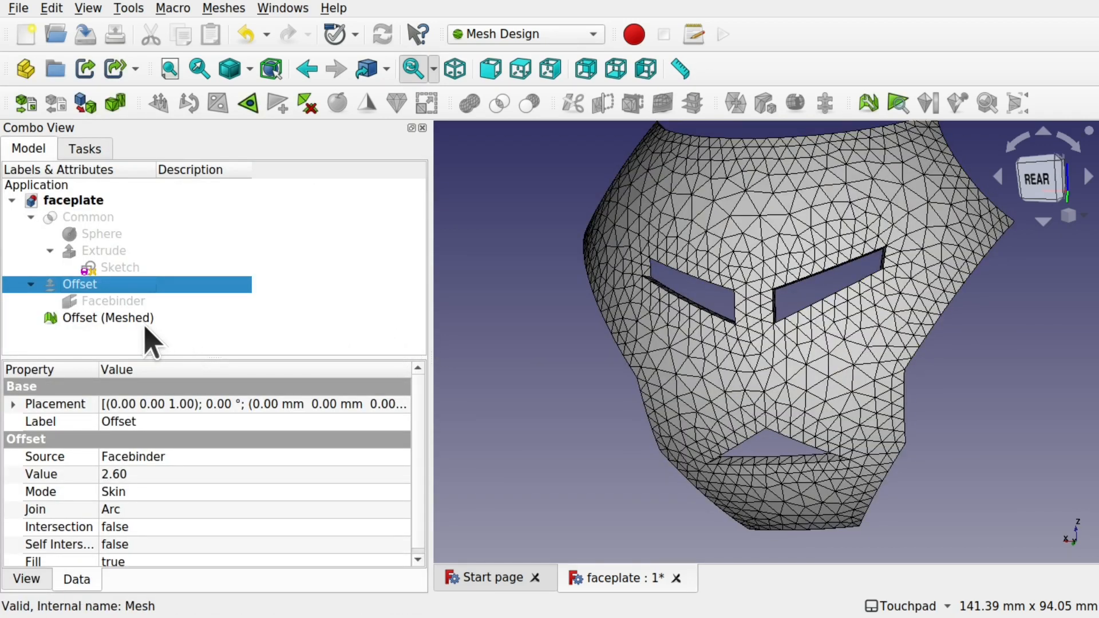
Step: Export the meshed offset to the Downloads folder as the STL file "faceplate-Offset (Meshed).stl"
click(107, 319)
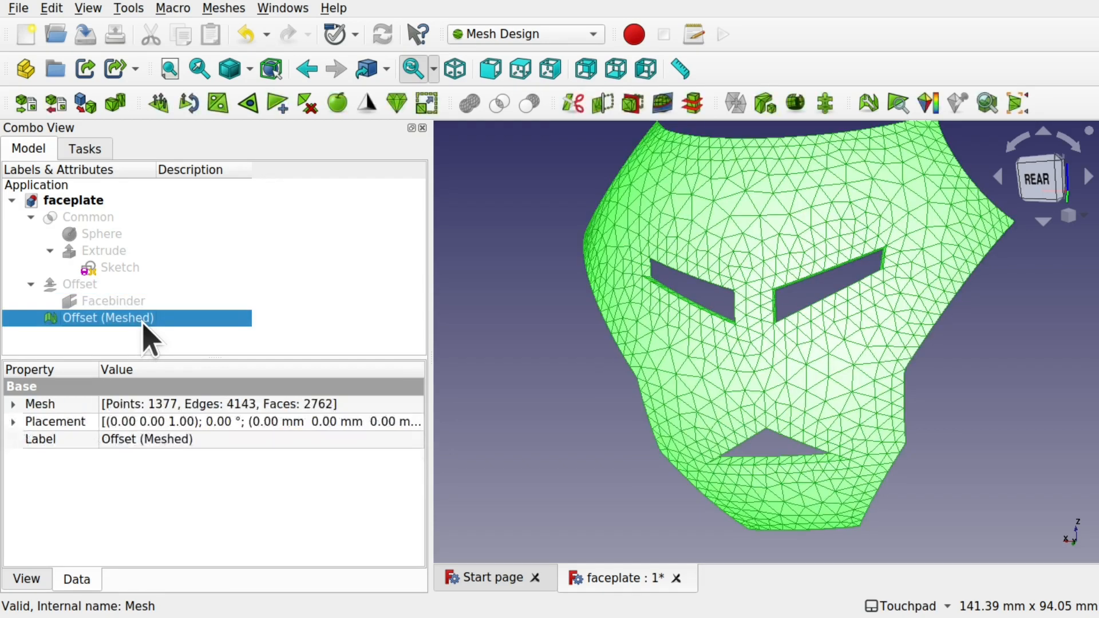
click(19, 9)
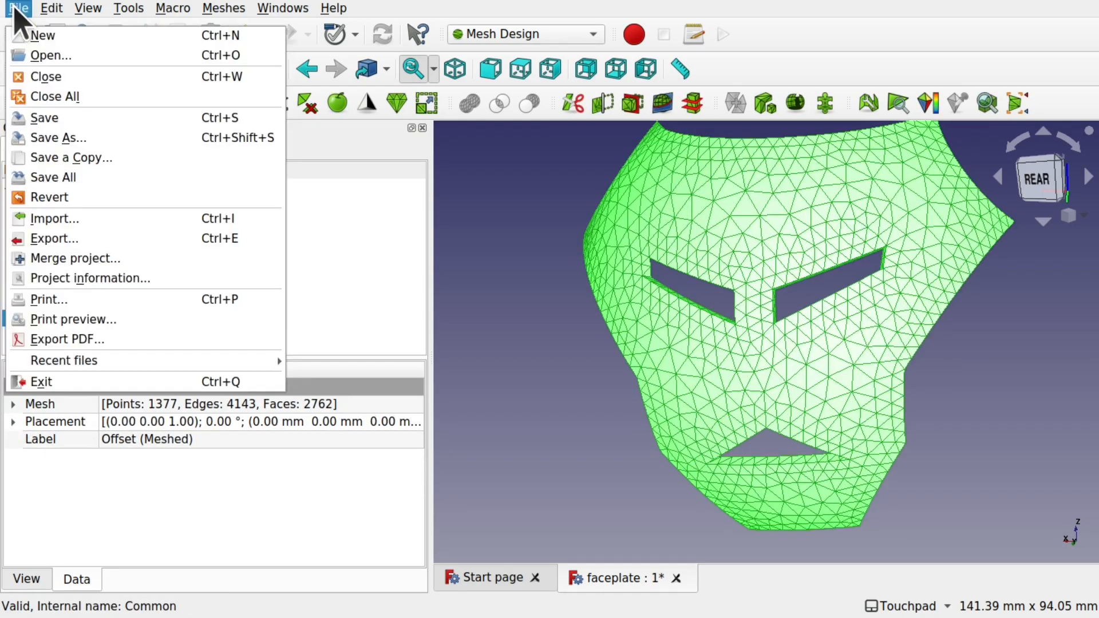
click(78, 239)
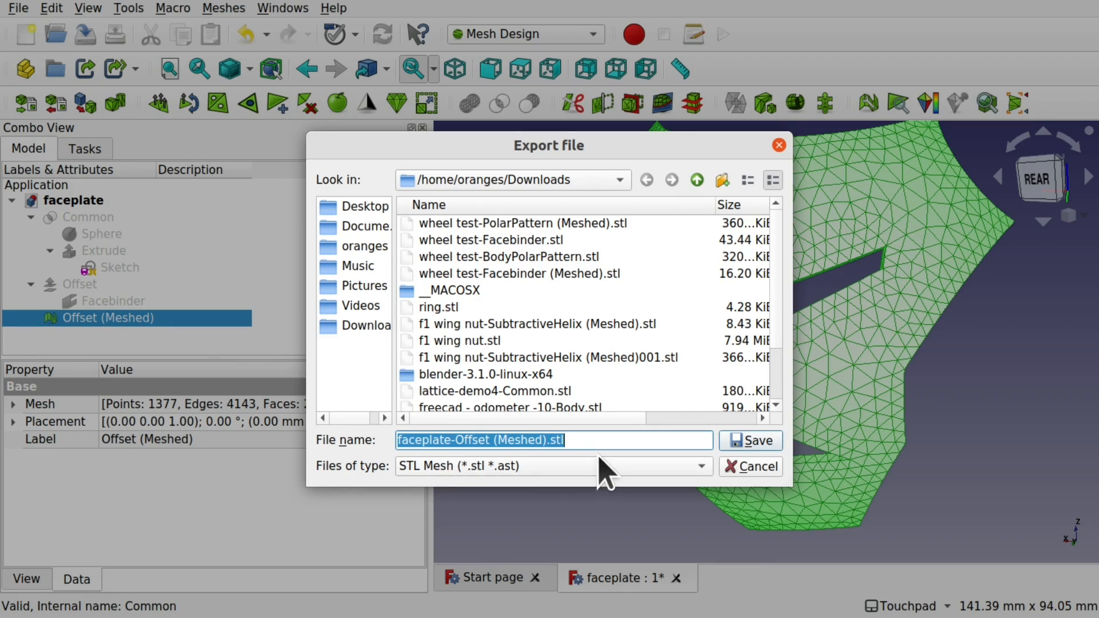
click(752, 444)
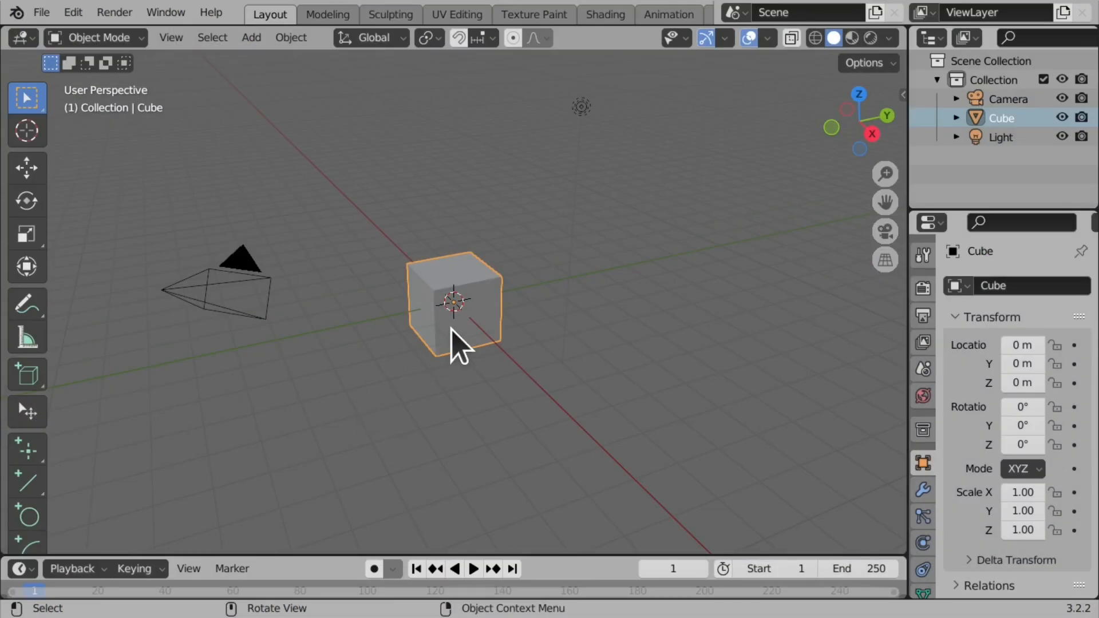
Step: In Blender, delete the default cube, camera and light from the scene
key(Delete)
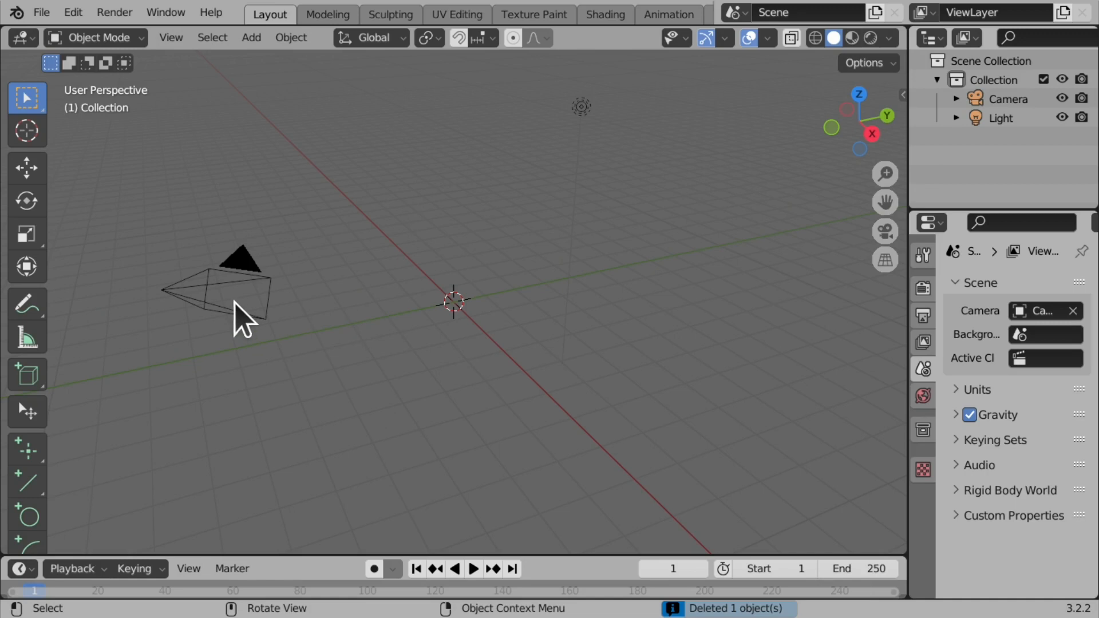
click(240, 320)
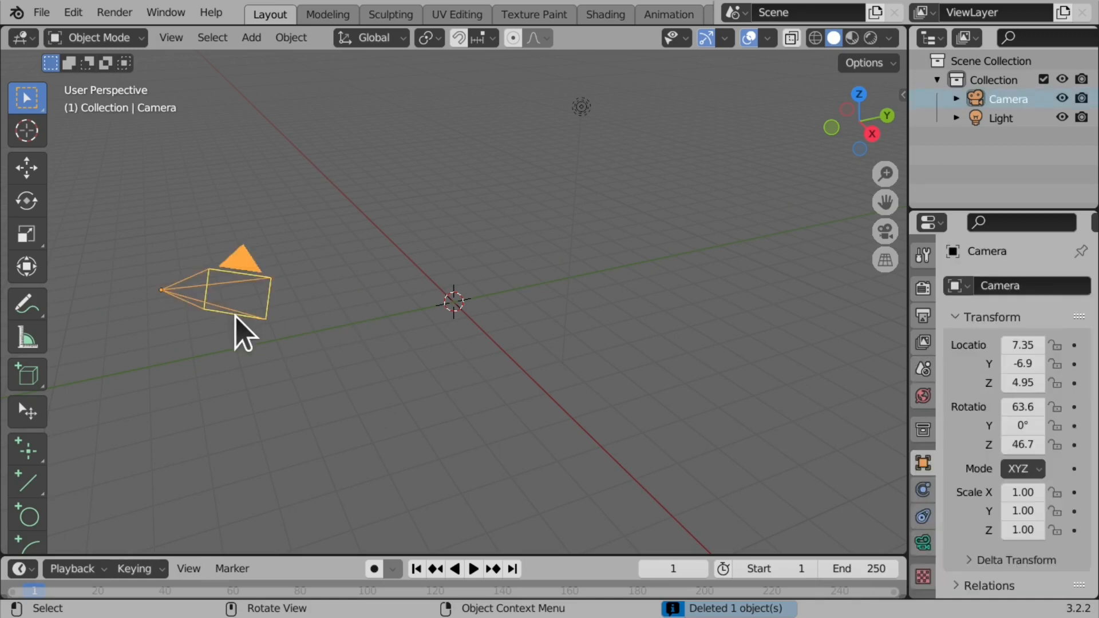
key(Delete)
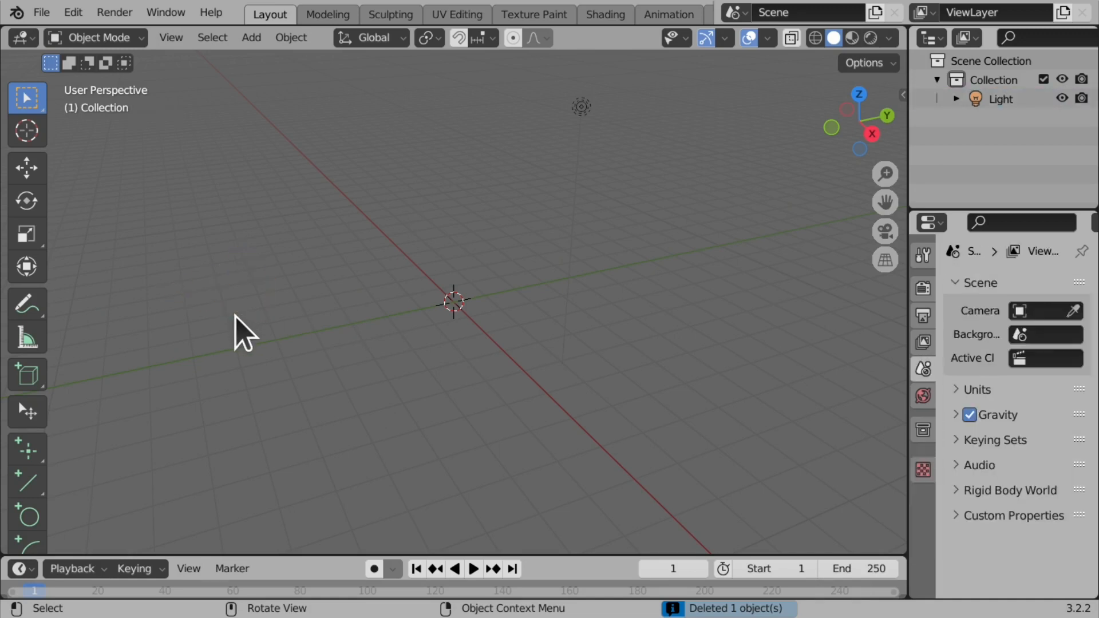
click(582, 108)
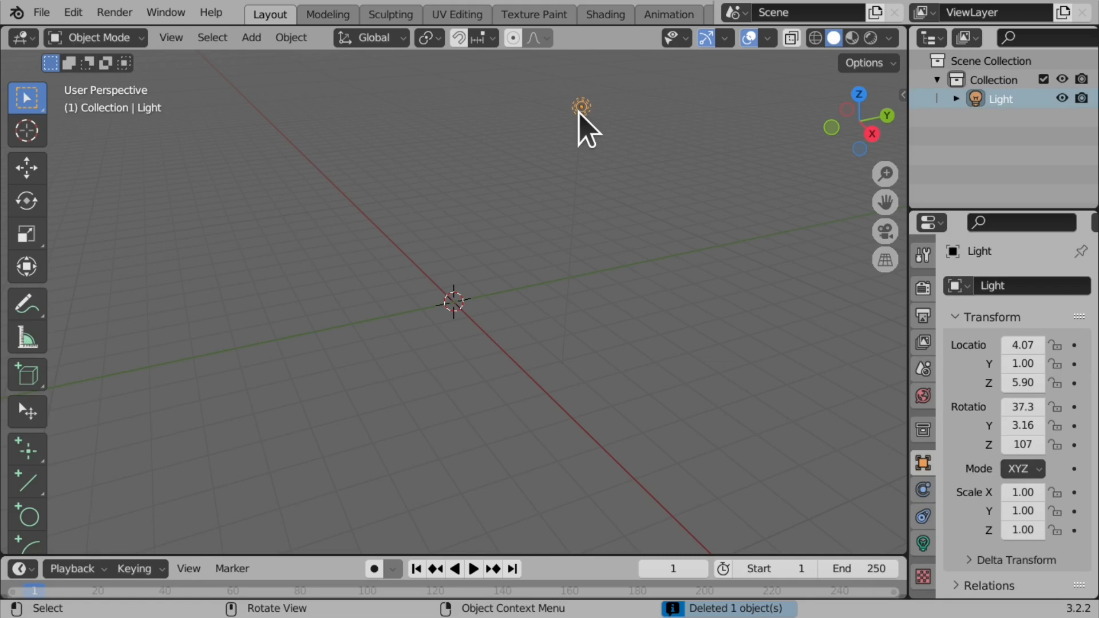
key(Delete)
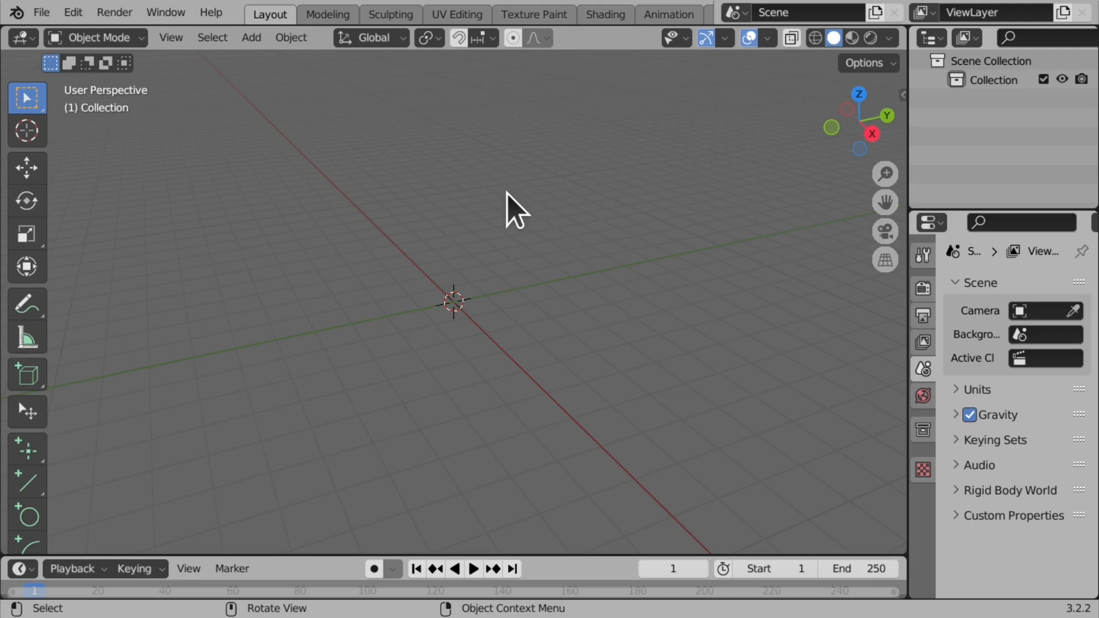
Step: Import the STL file "faceplate-Offset (Meshed).stl" from the Downloads folder into the empty scene
click(40, 13)
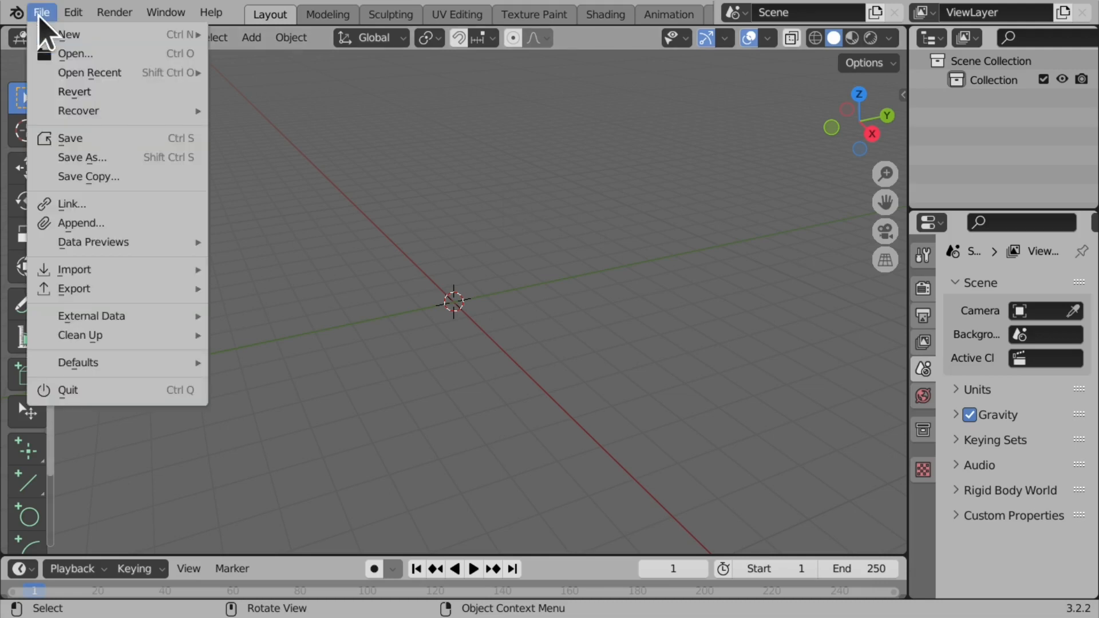
mouse_move(151, 270)
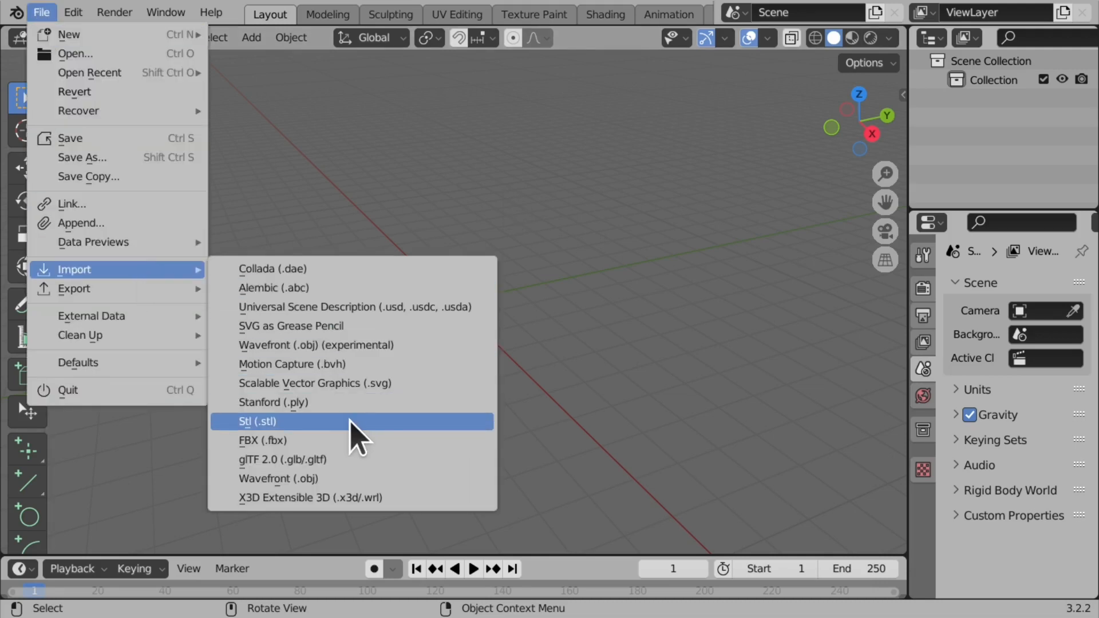
click(366, 424)
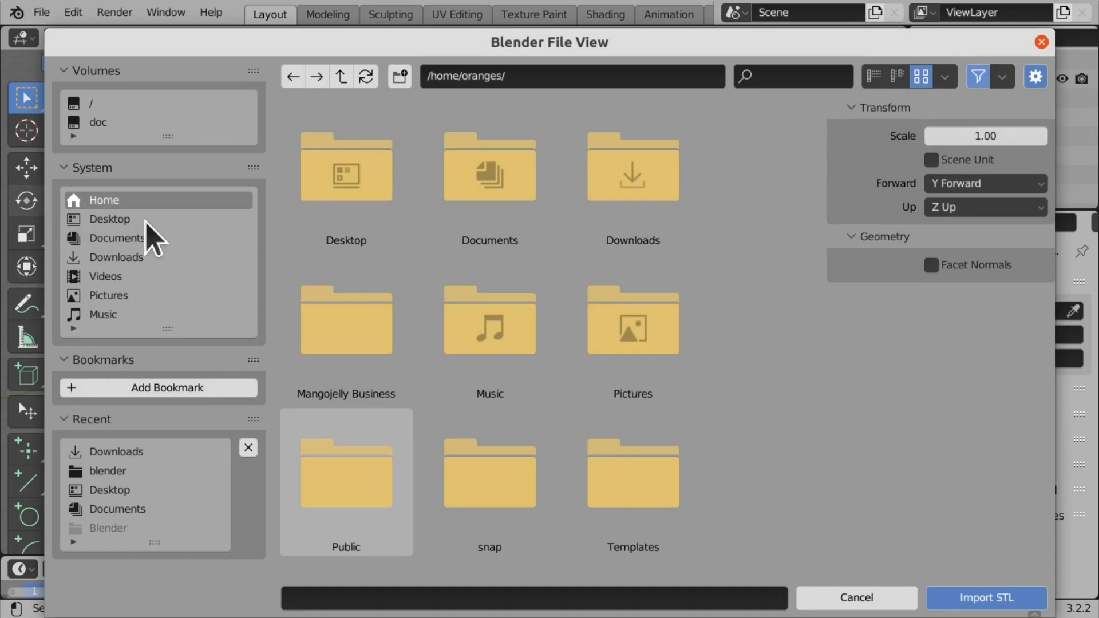
click(136, 259)
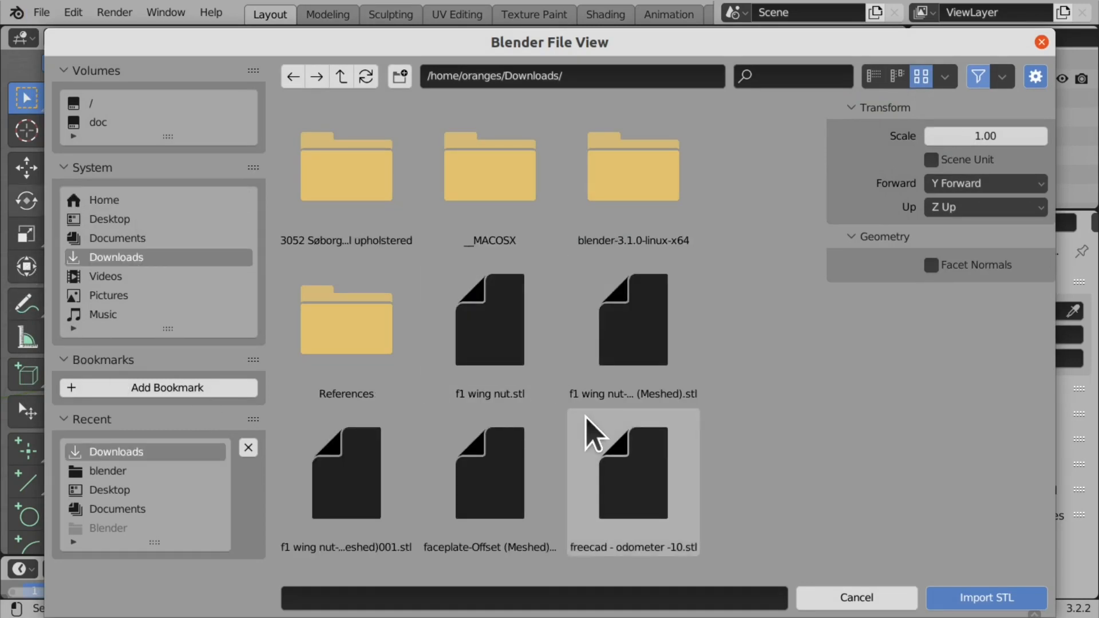
scroll(590, 435, down, 5)
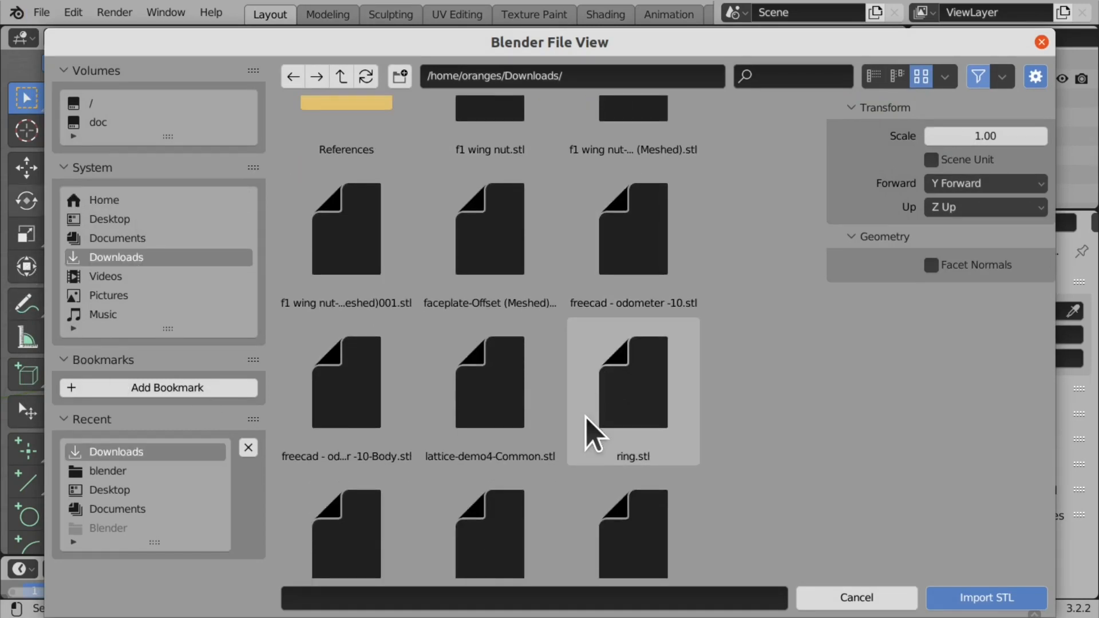
click(469, 286)
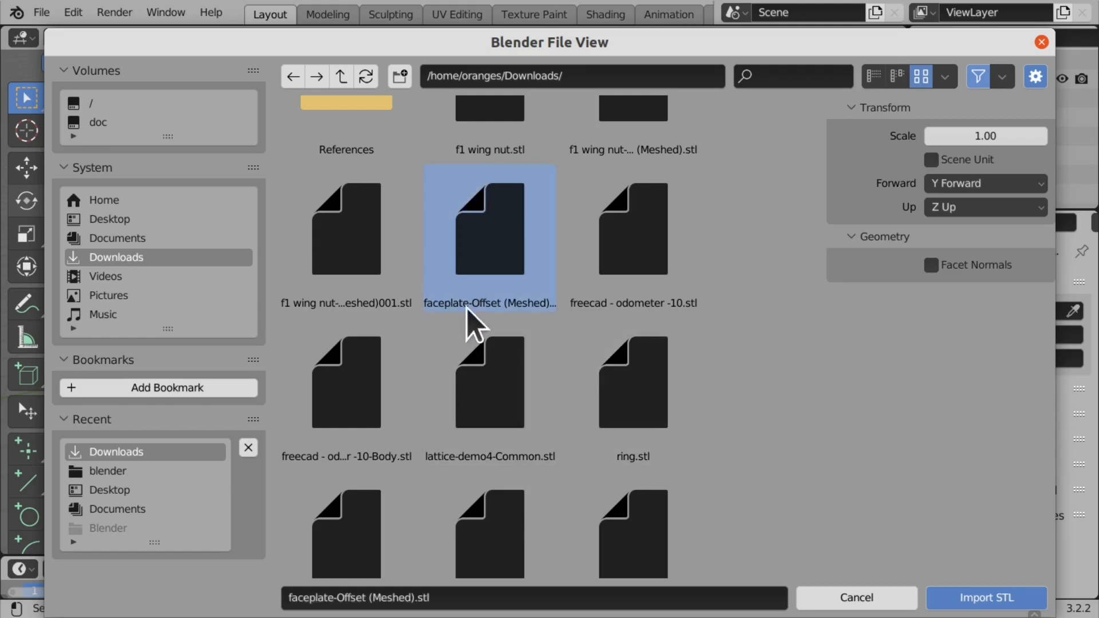
double_click(504, 260)
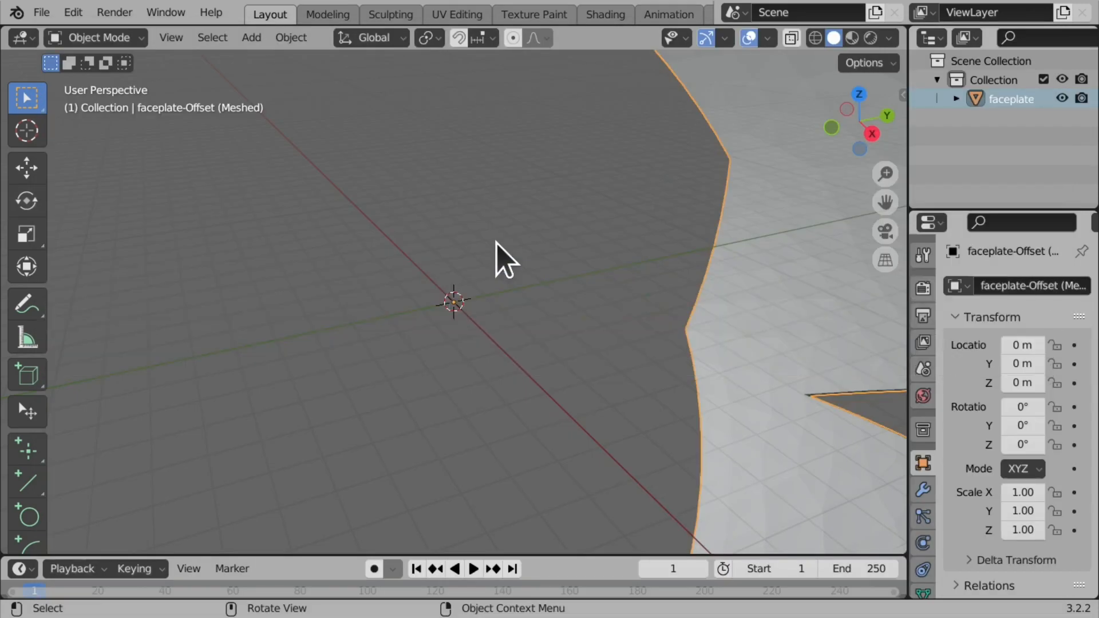
Step: Add a Subdivision Surface modifier to the imported faceplate
scroll(495, 243, down, 6)
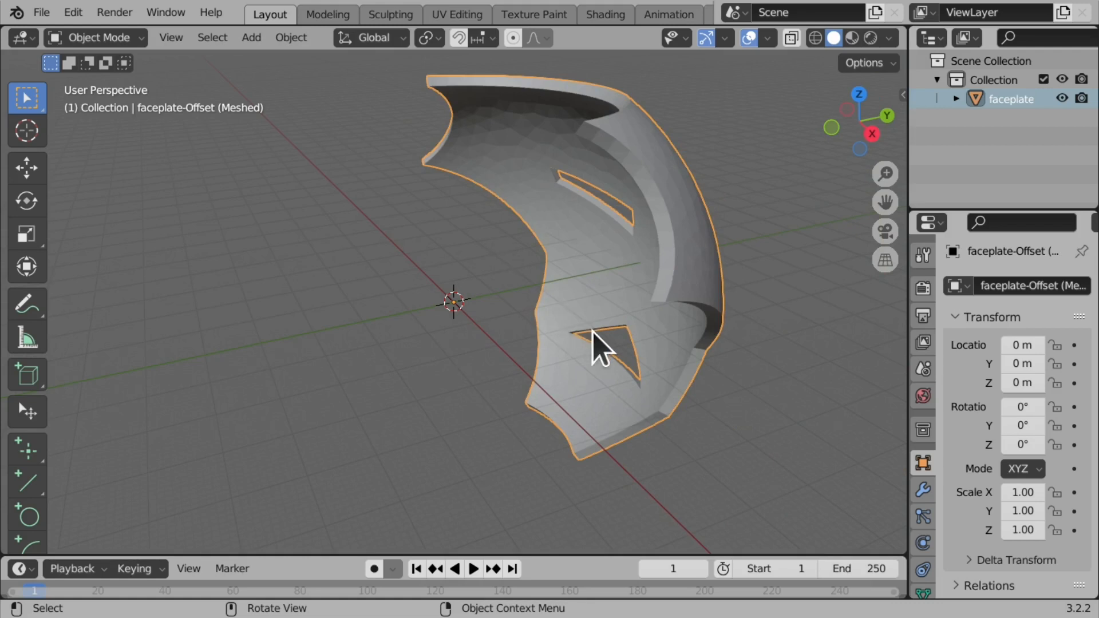
drag(879, 143, 903, 227)
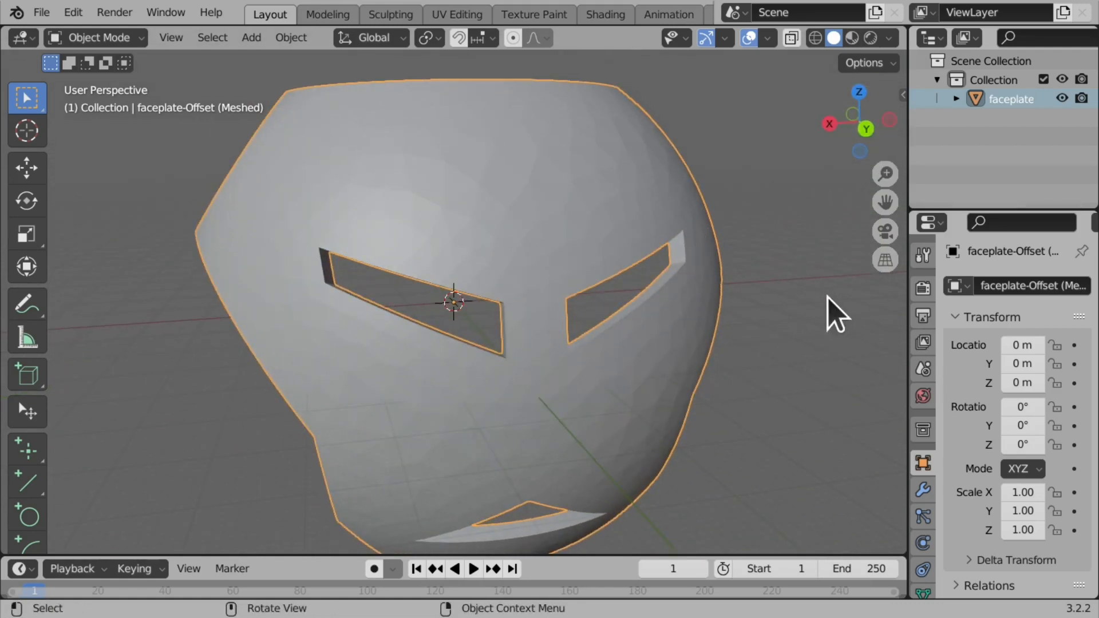
scroll(828, 297, down, 3)
scroll(827, 296, down, 1)
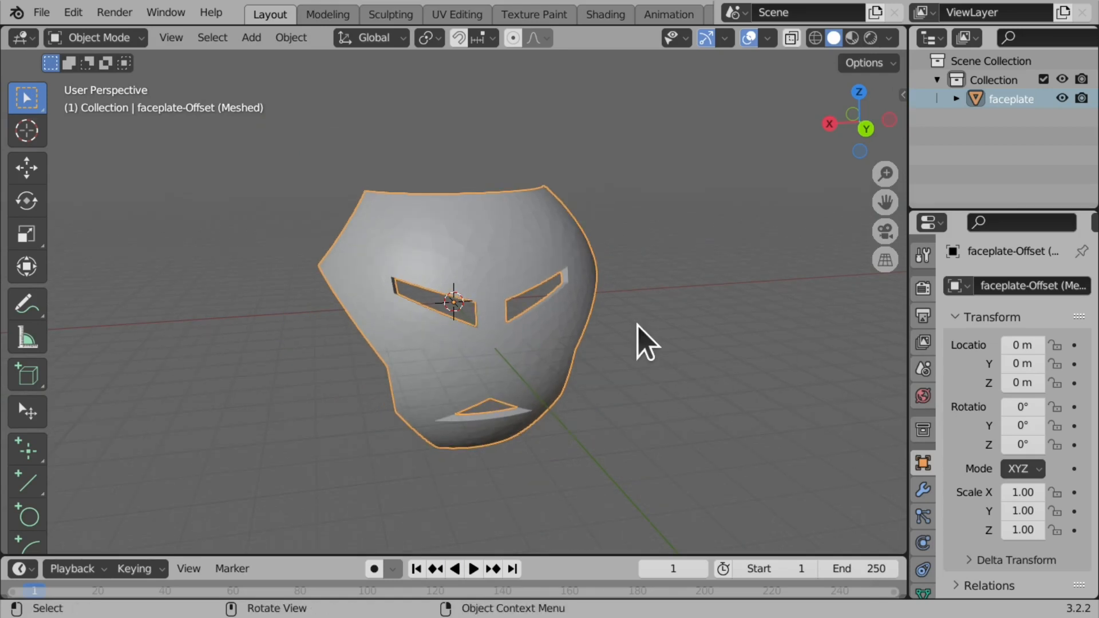
mouse_move(864, 152)
mouse_down()
mouse_move(833, 147)
mouse_move(831, 178)
mouse_move(891, 173)
mouse_move(857, 163)
mouse_move(857, 139)
mouse_up()
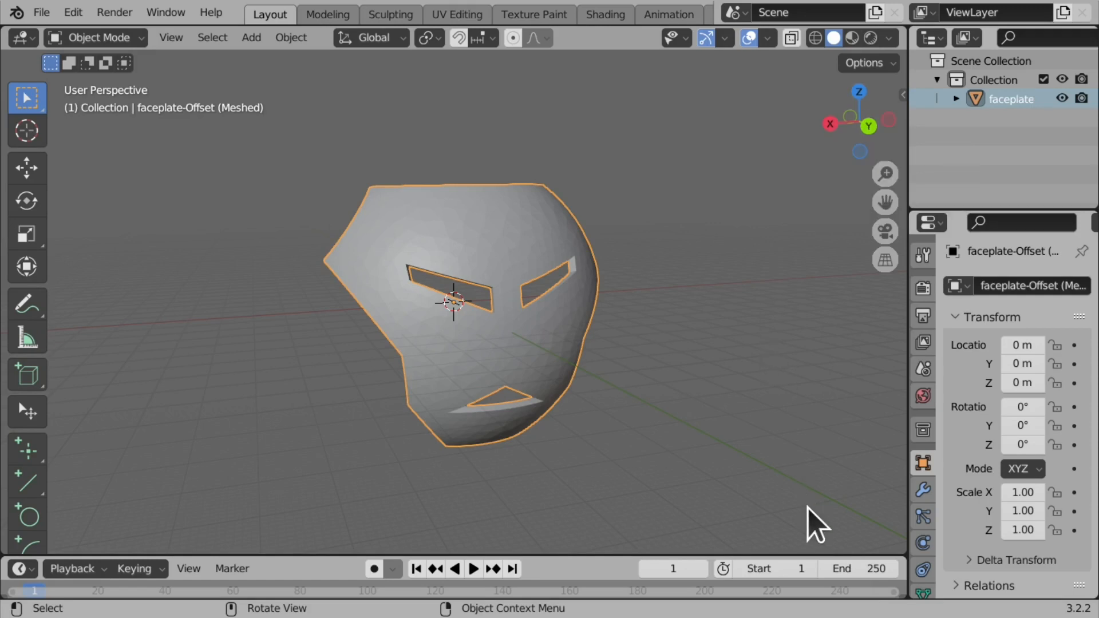
click(921, 494)
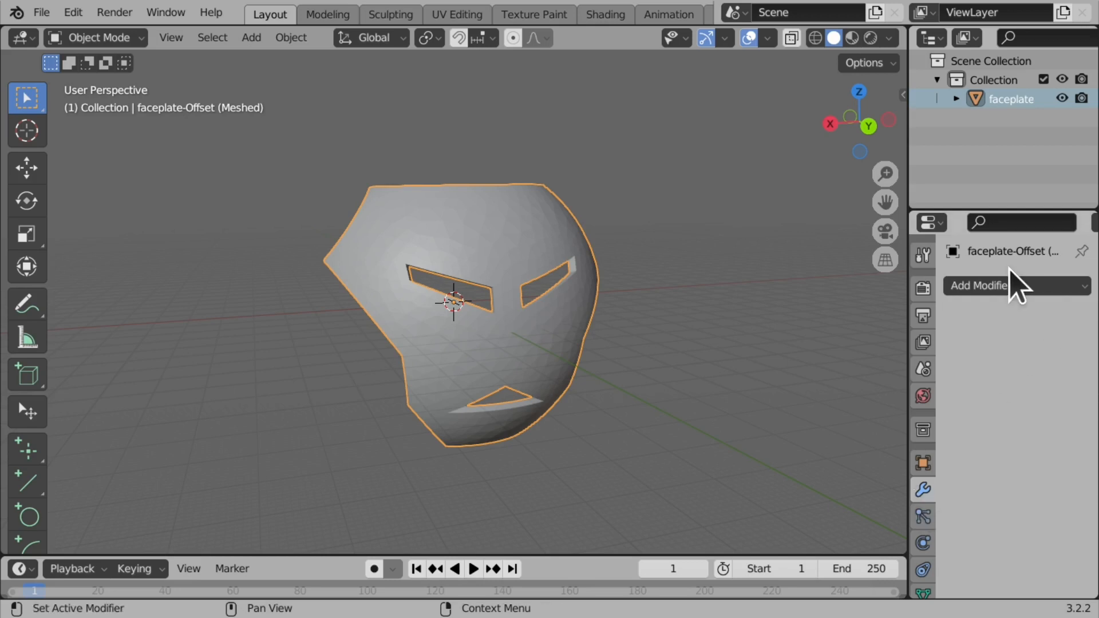
click(1015, 286)
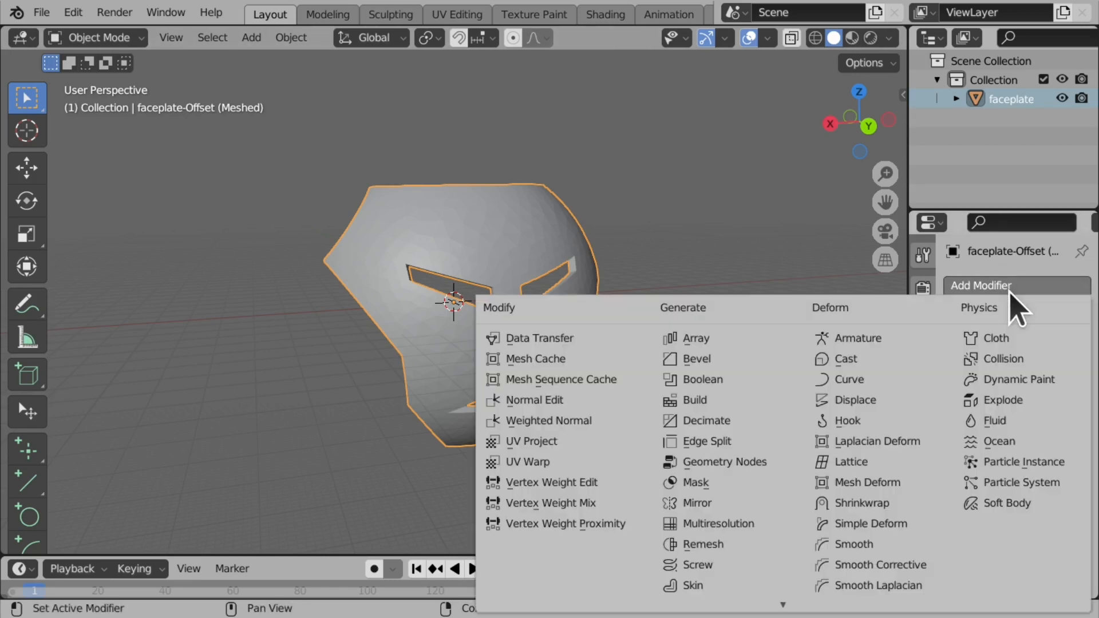
mouse_move(770, 604)
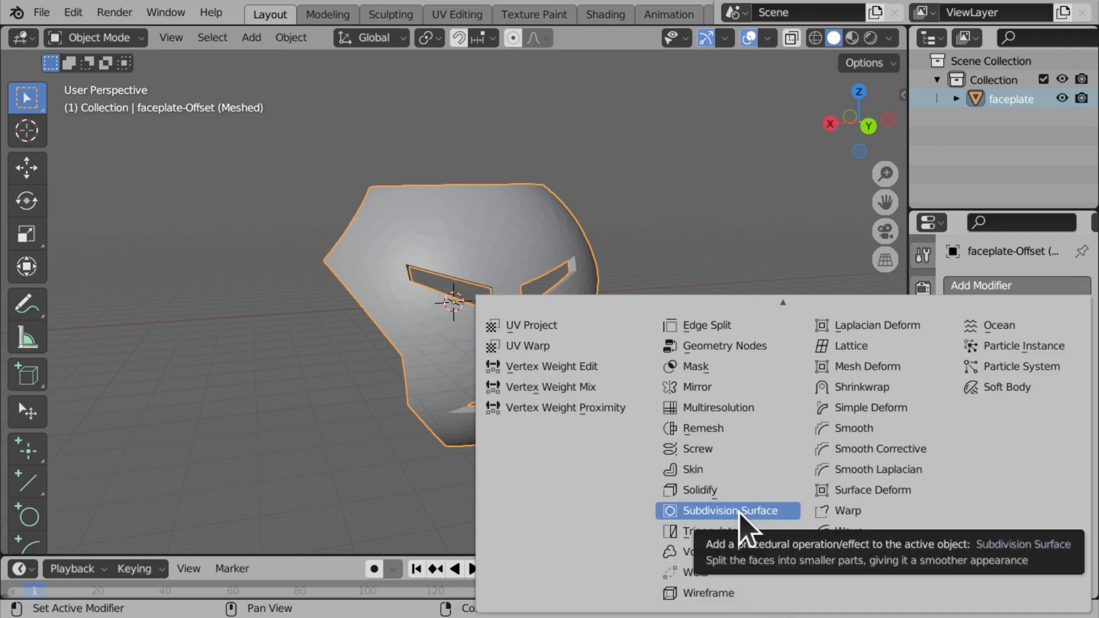
click(718, 511)
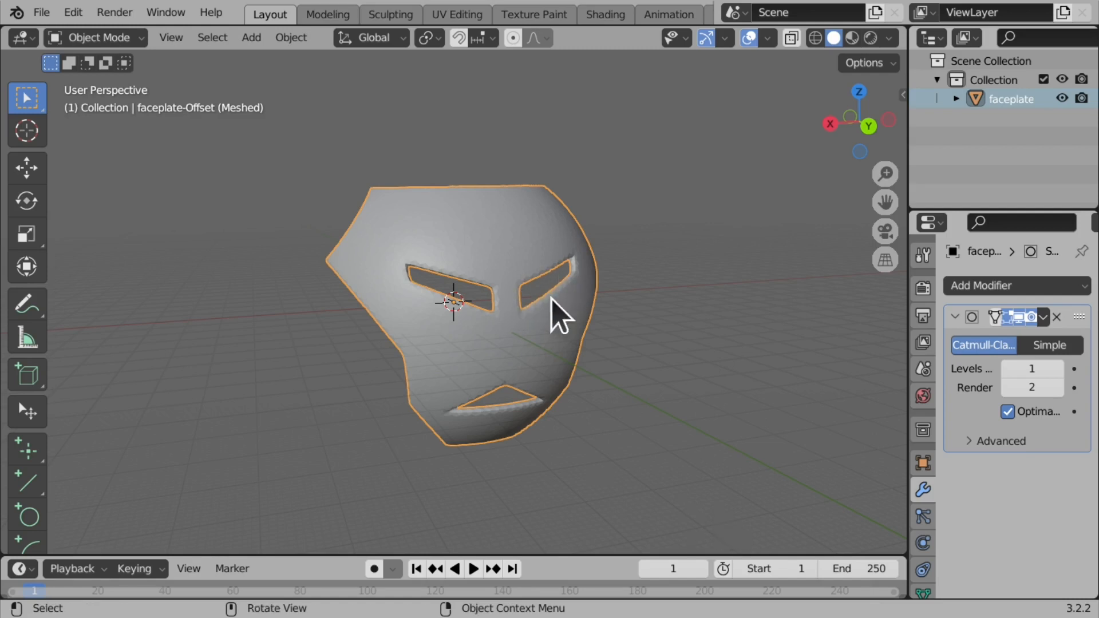
Step: Set the faceplate's subdivision to Simple with 4 viewport levels
click(1056, 345)
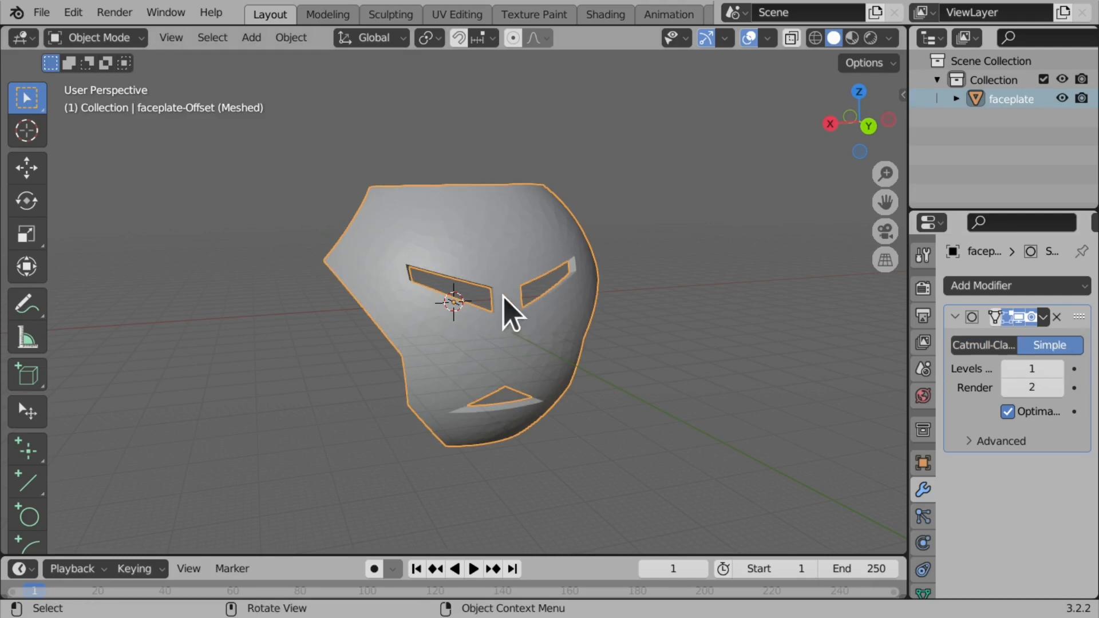
click(1058, 368)
click(1059, 369)
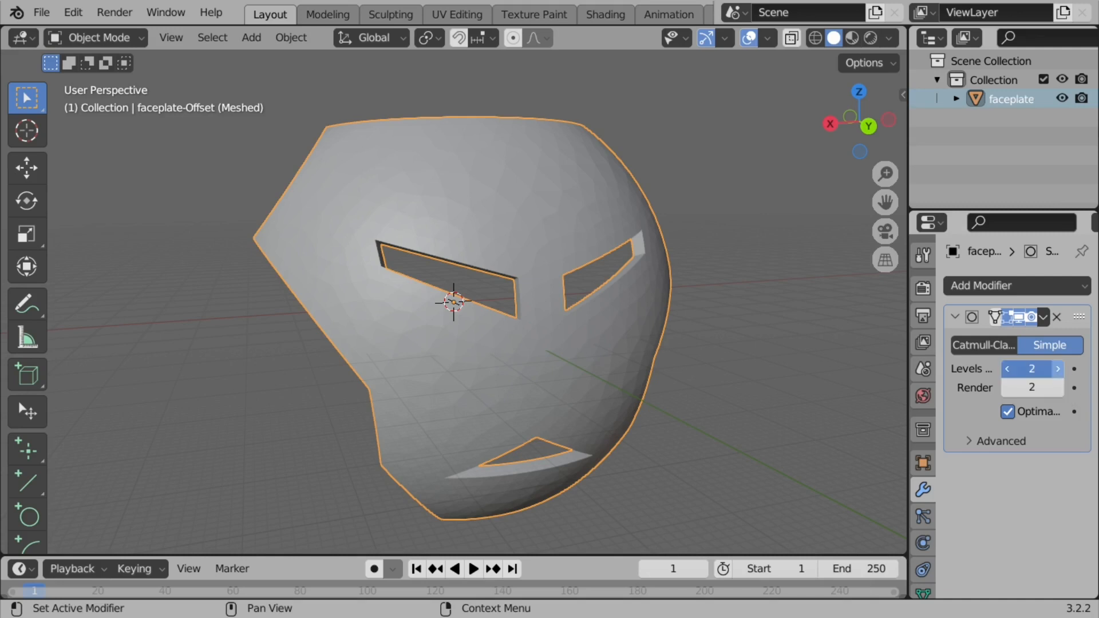
click(1059, 369)
click(1059, 369)
click(1059, 369)
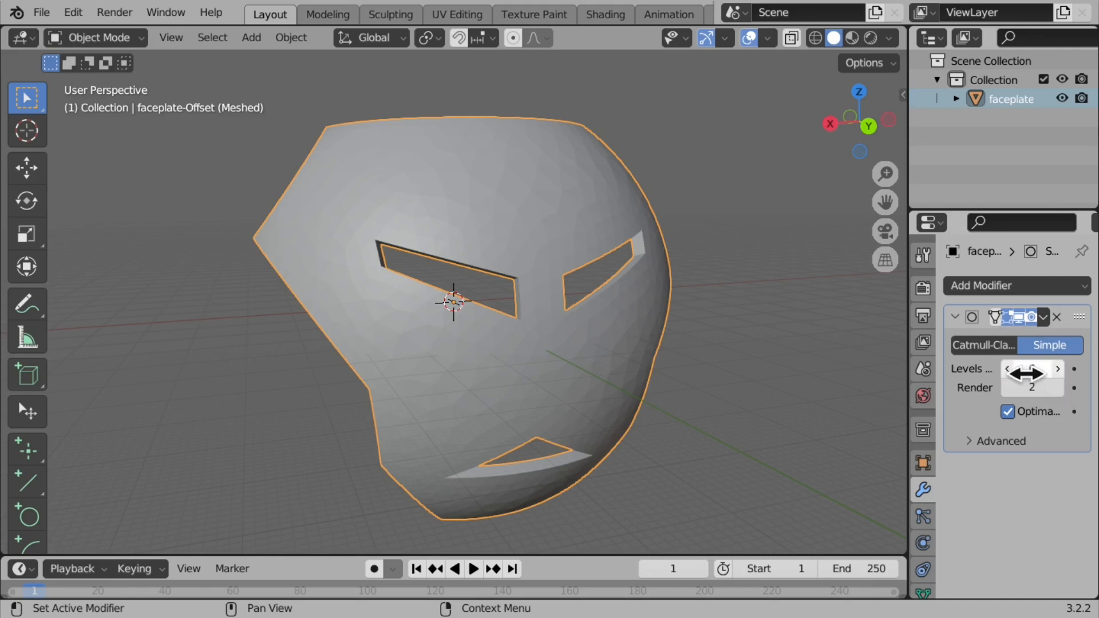
click(1009, 369)
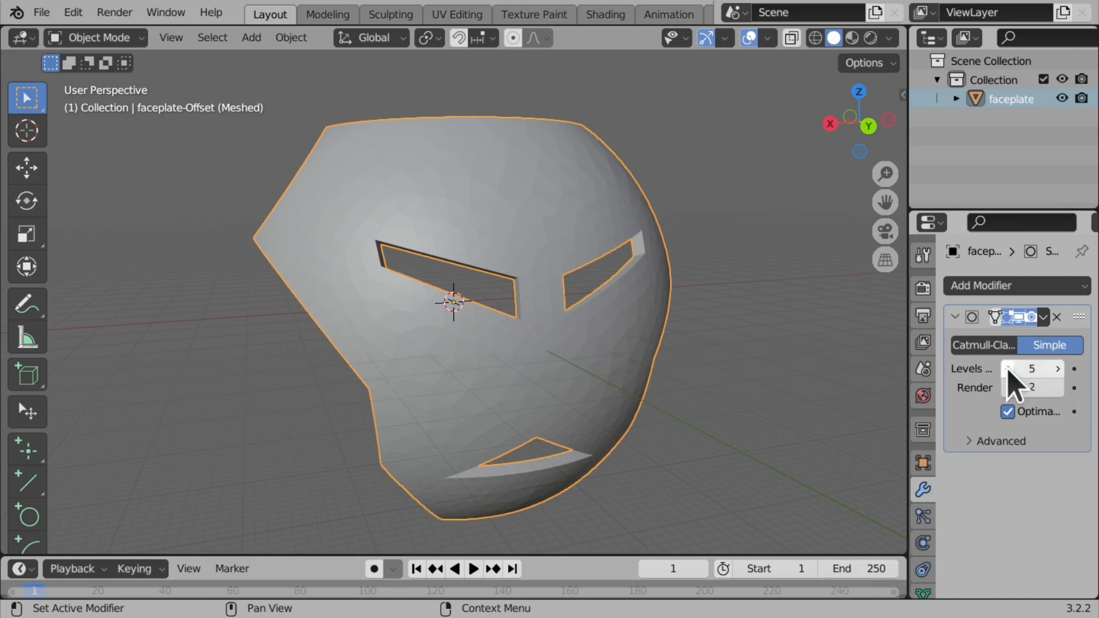
click(1009, 370)
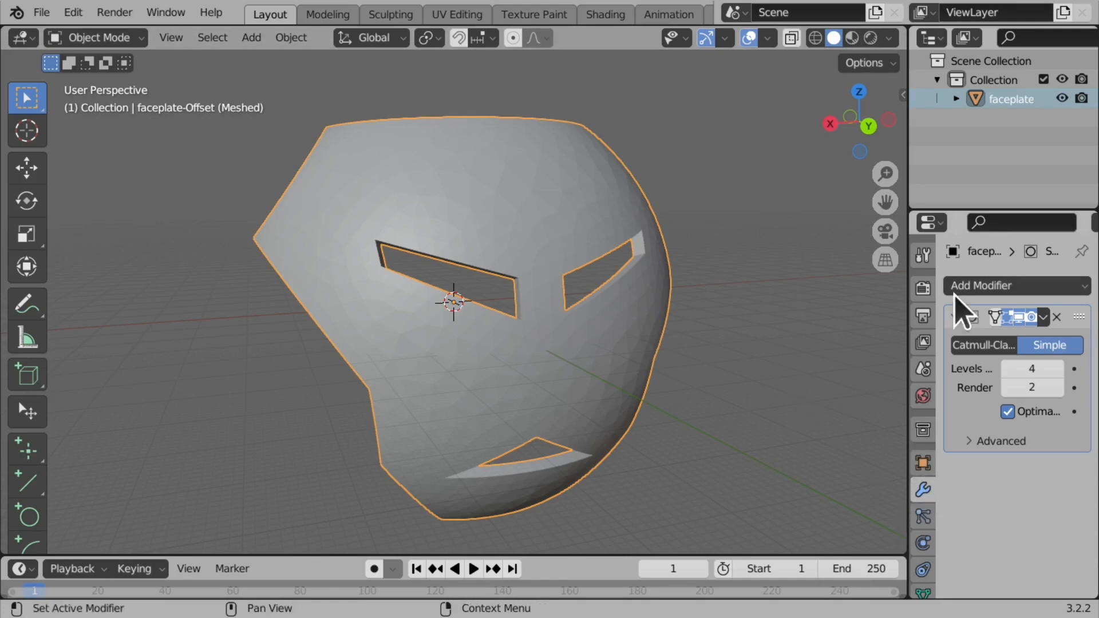
Step: Add a Displace modifier to the faceplate, create a new texture for it and open that texture's settings
click(1011, 286)
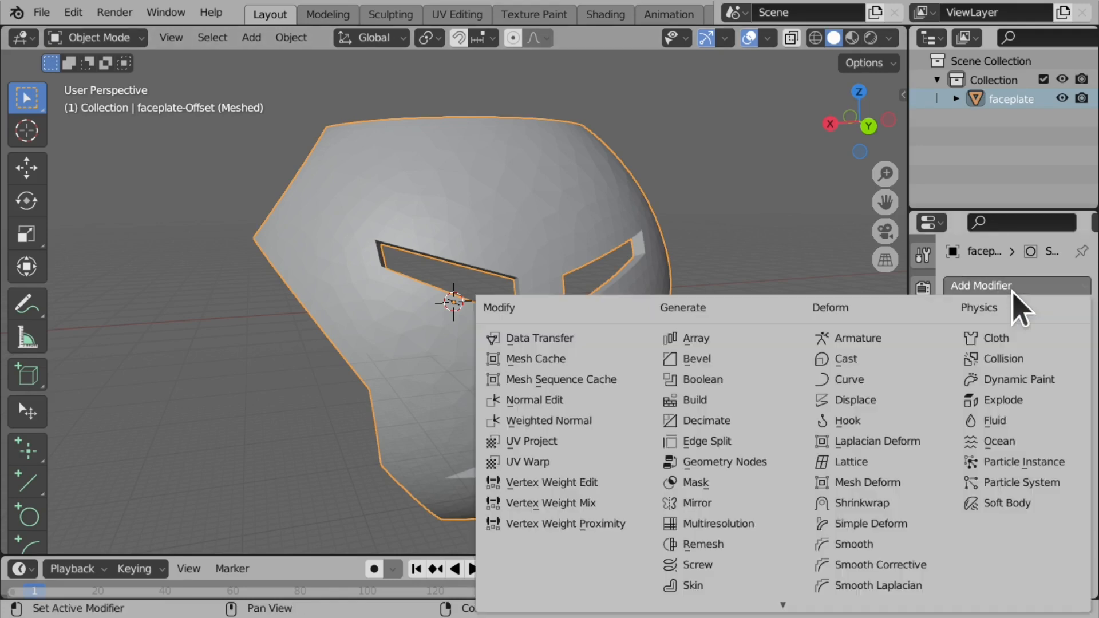
click(867, 404)
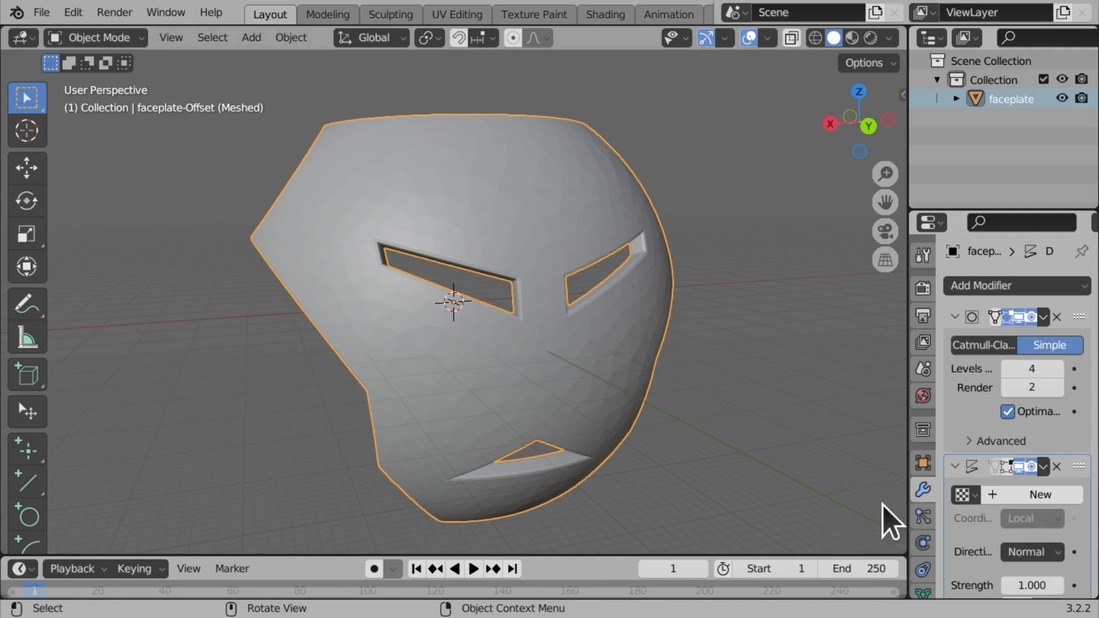
click(1040, 494)
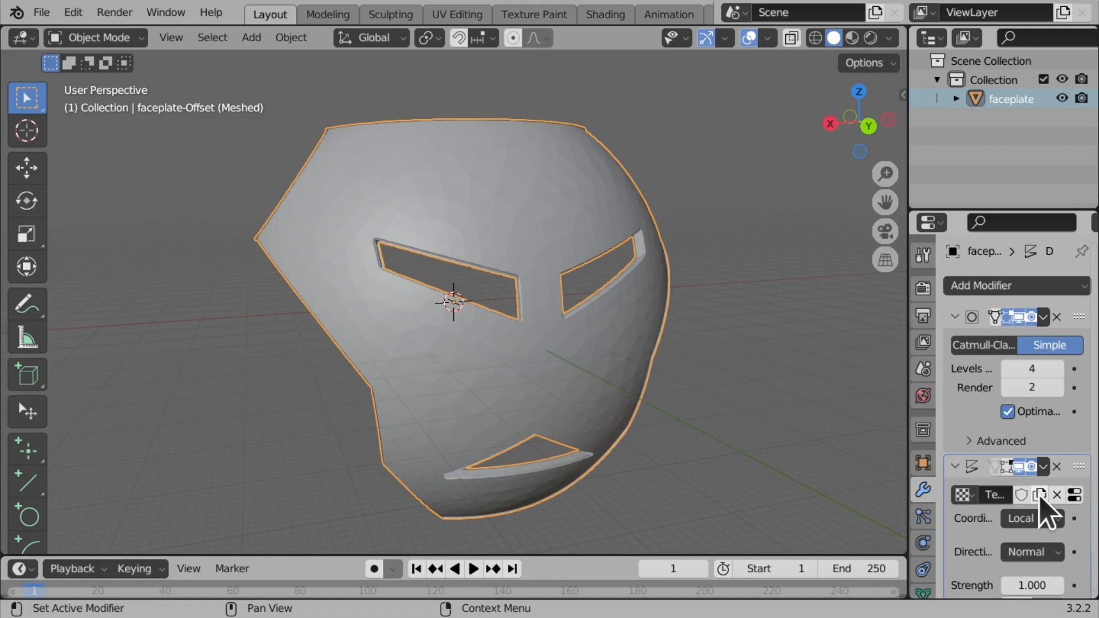
click(1075, 495)
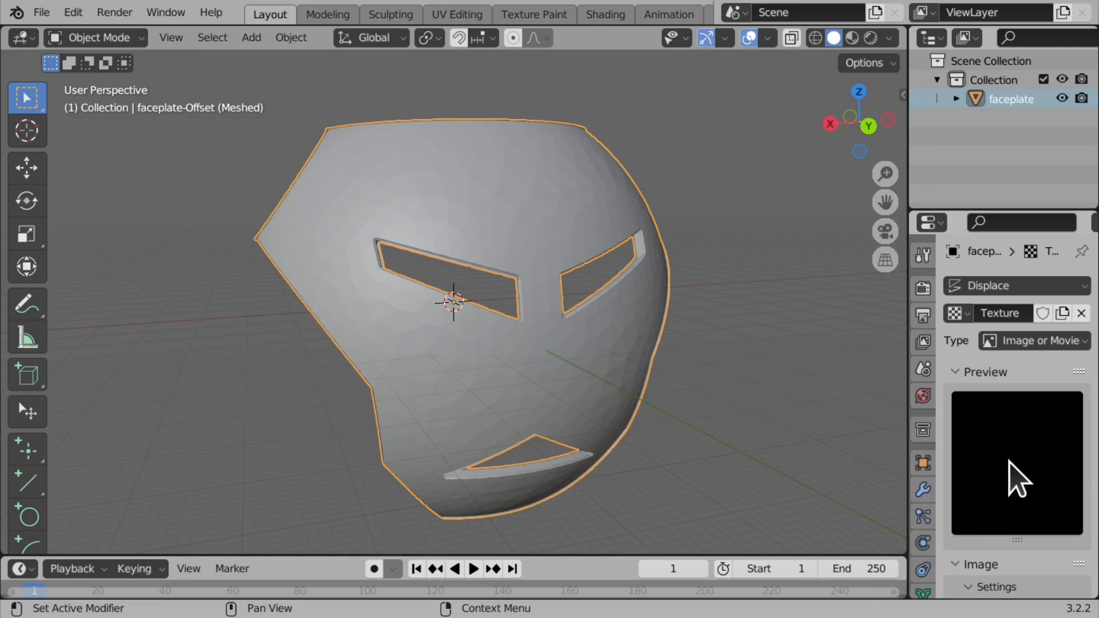
Step: Load the hexagon mesh pattern image from the Downloads folder into the displacement texture
scroll(1009, 461, down, 6)
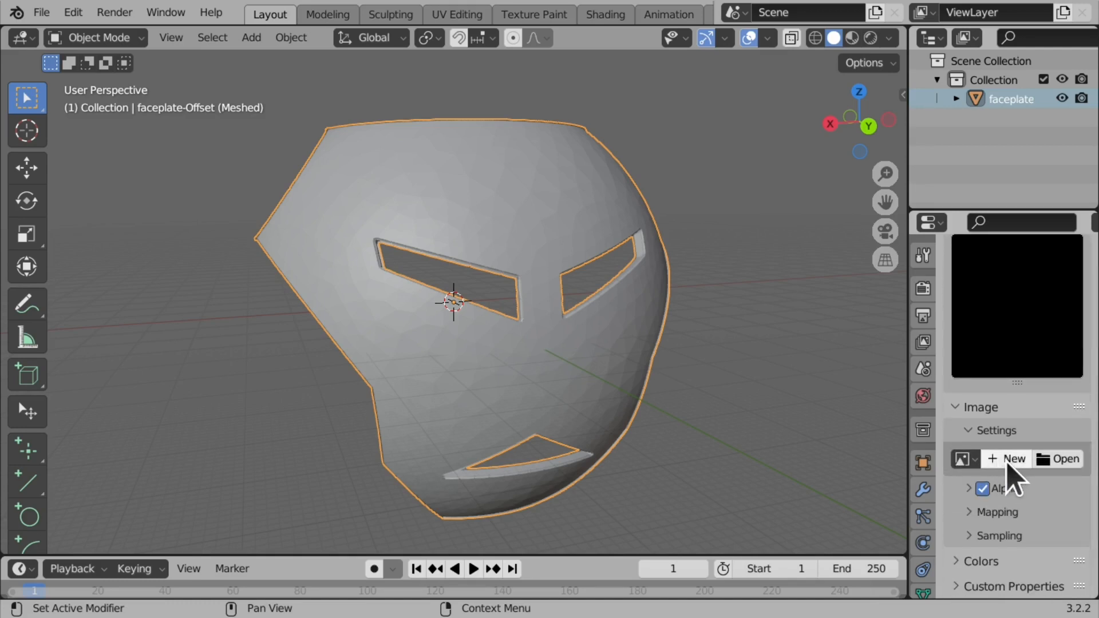
click(1062, 459)
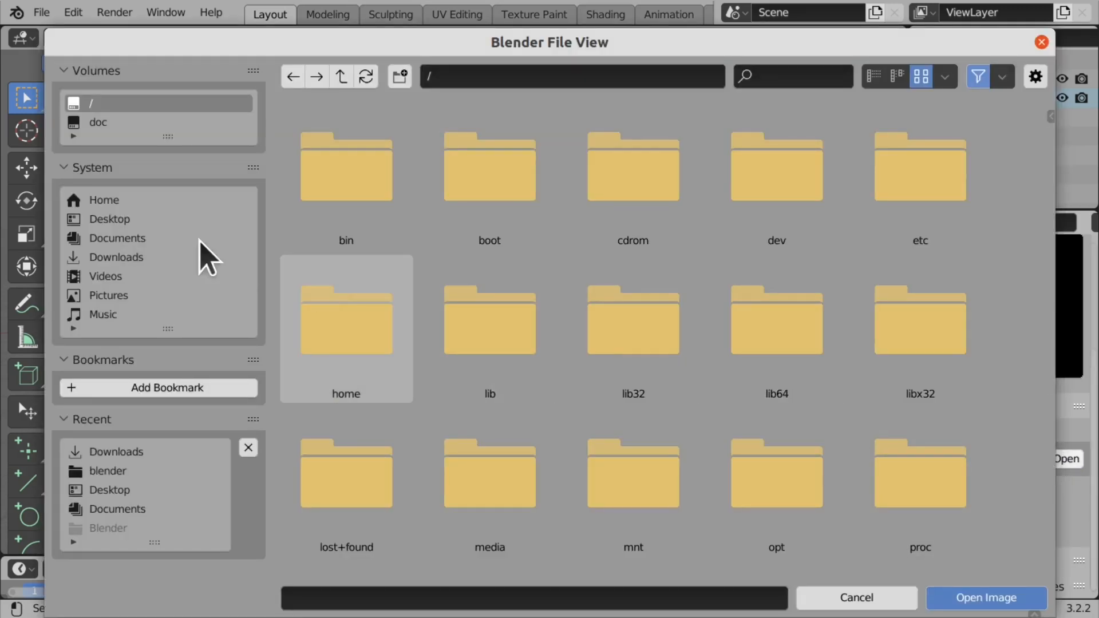
click(121, 259)
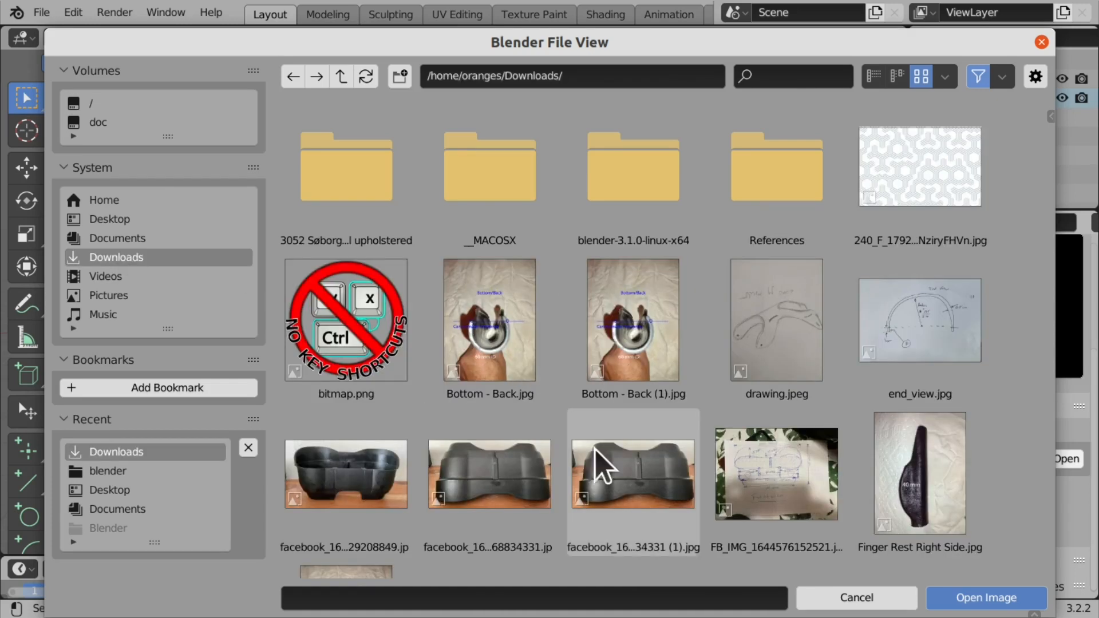
scroll(601, 475, down, 5)
double_click(485, 361)
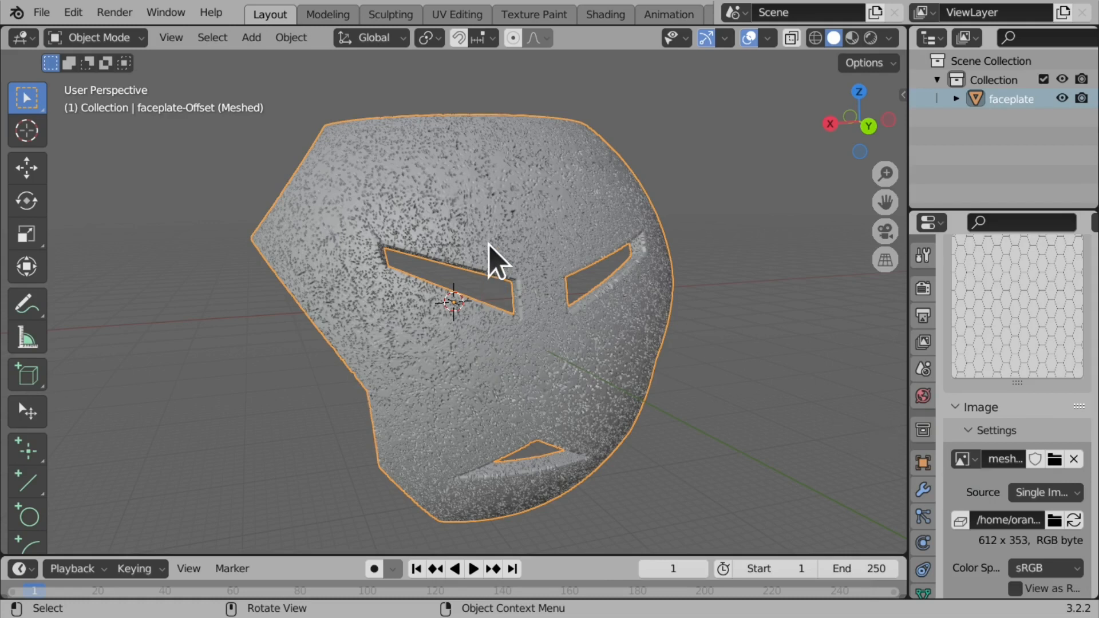
scroll(488, 245, up, 5)
scroll(489, 245, down, 5)
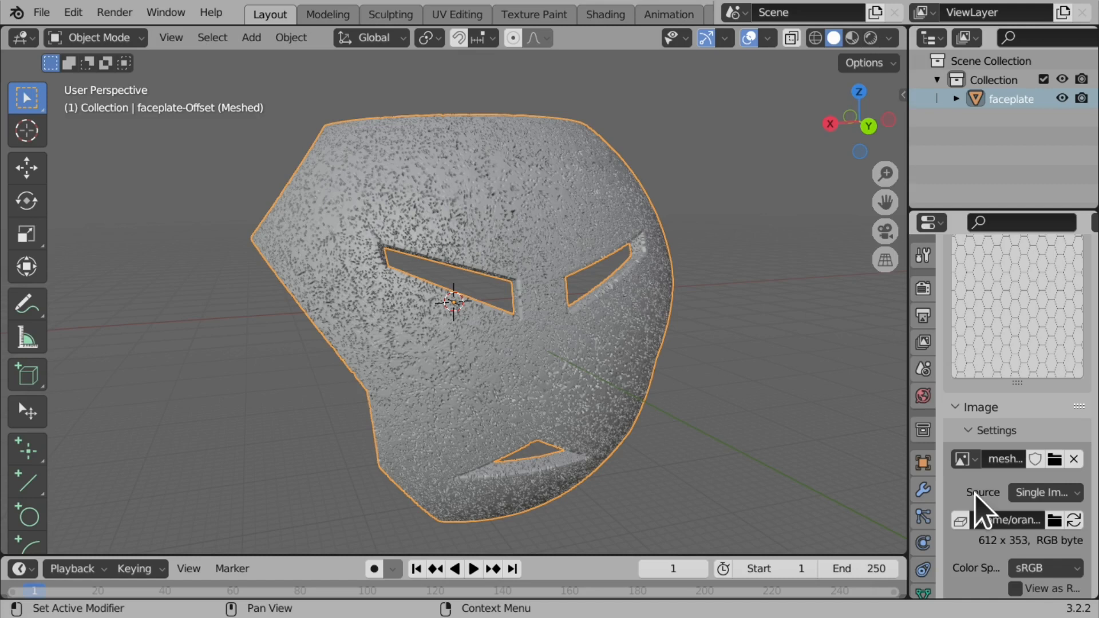
Step: Unwrap the whole faceplate mesh in Edit Mode using Smart UV Project with a 66° angle limit, and display its layout for UV editing
click(102, 39)
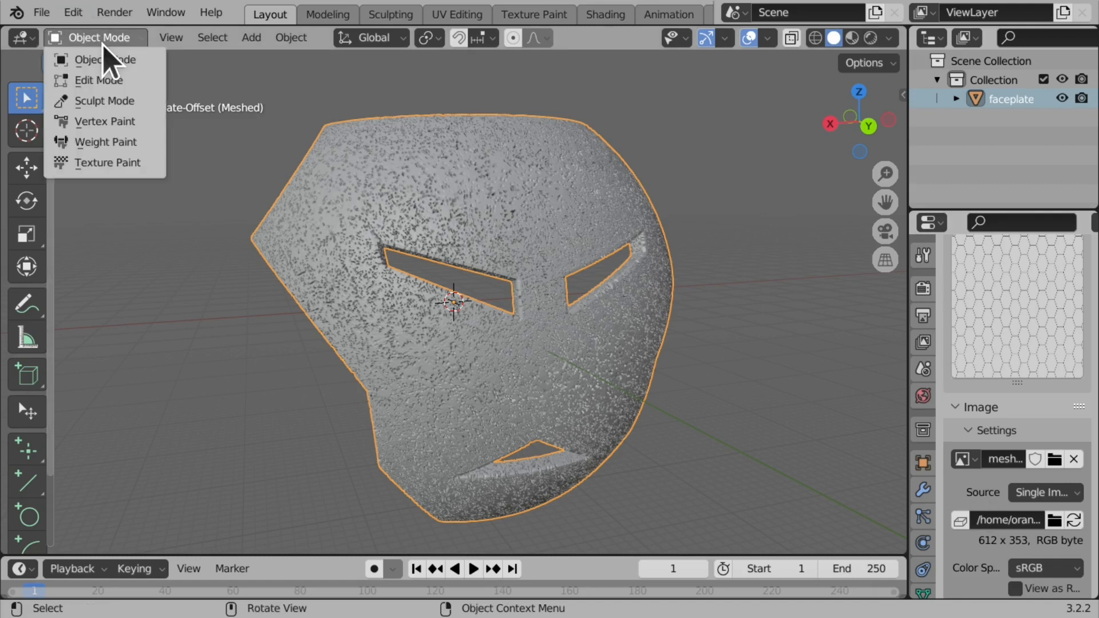
click(135, 80)
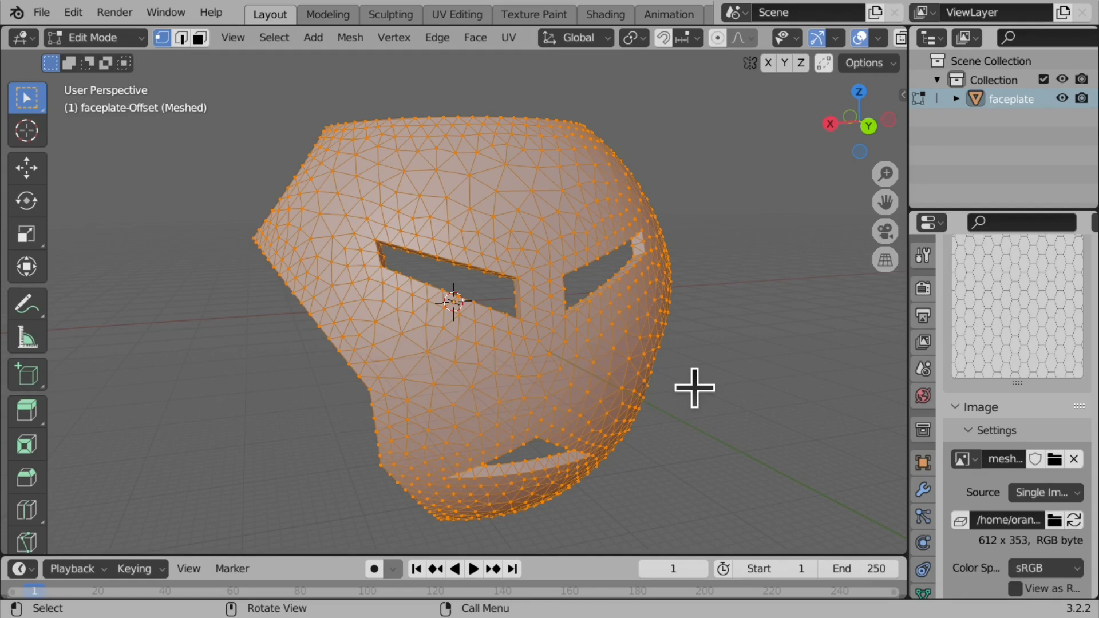
click(512, 41)
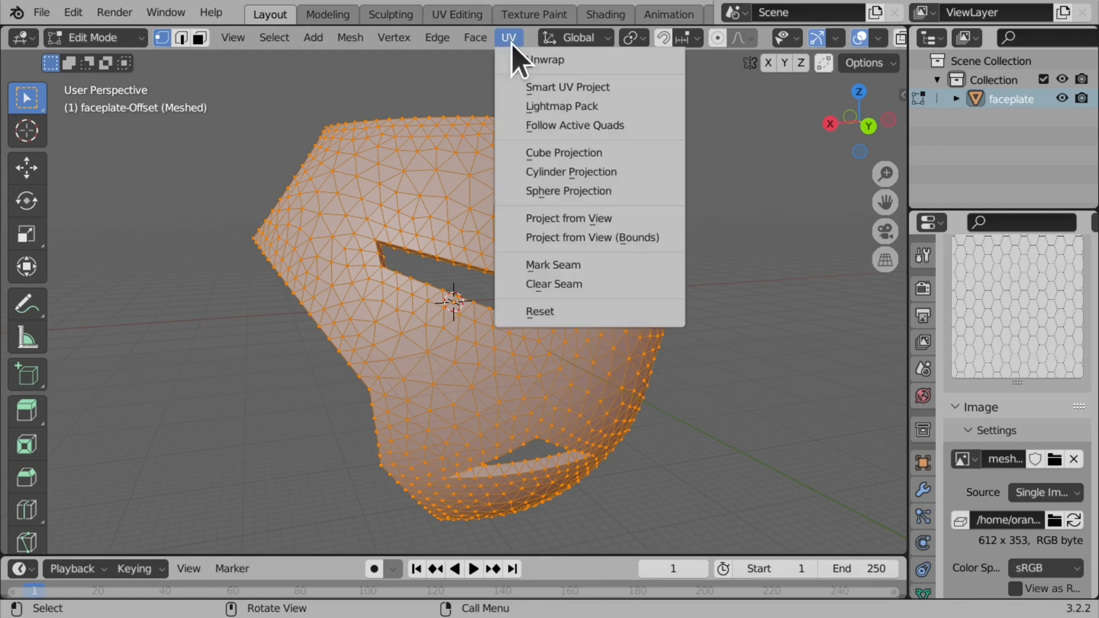
click(613, 91)
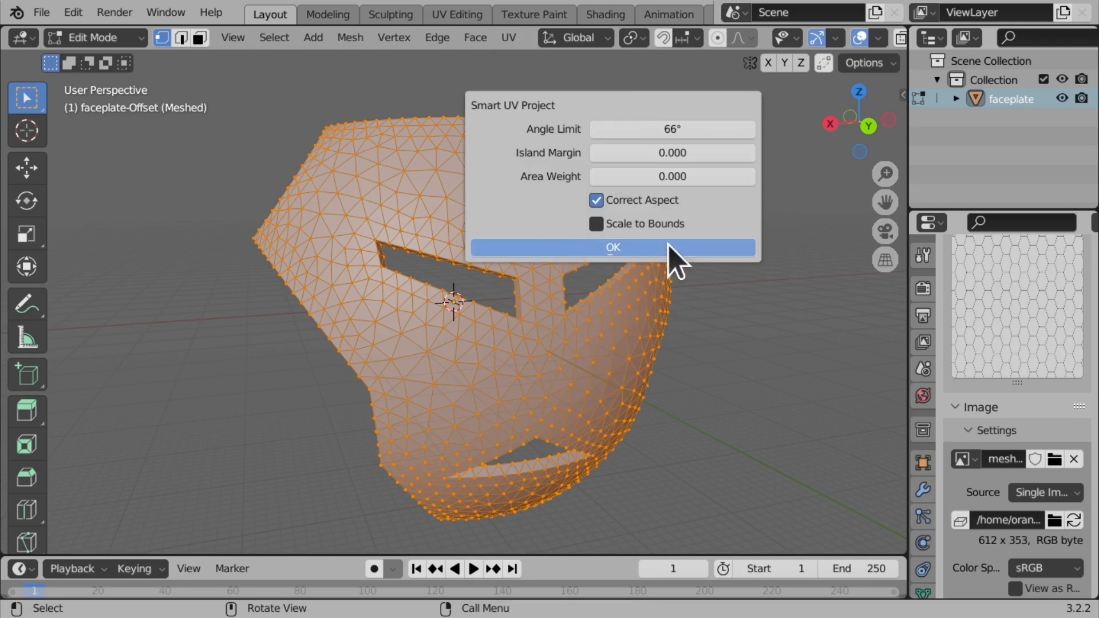
click(687, 248)
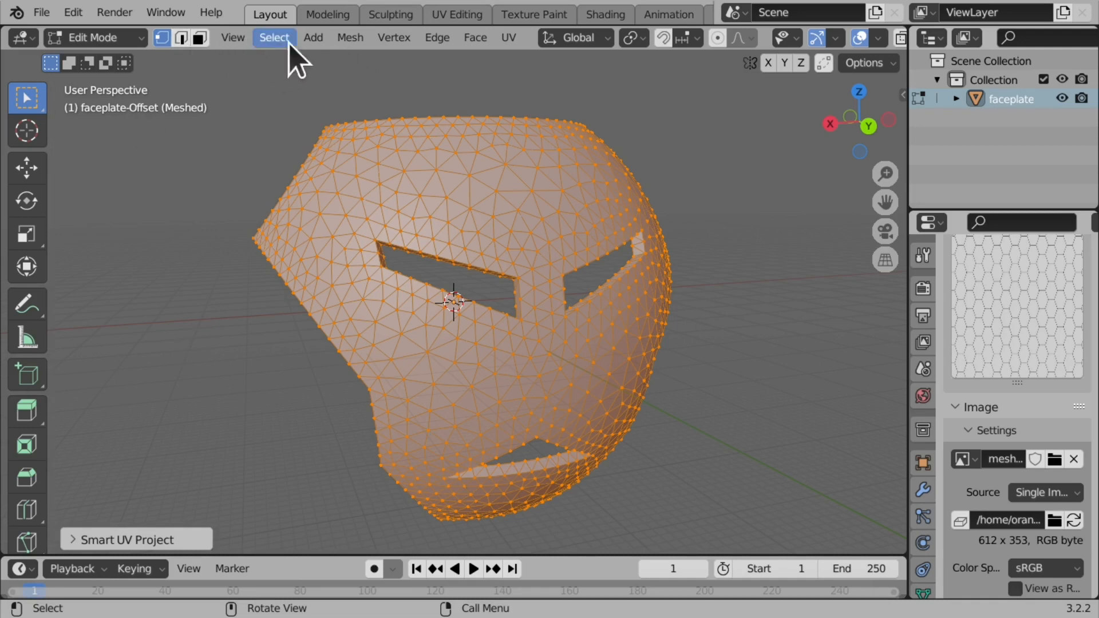
click(460, 15)
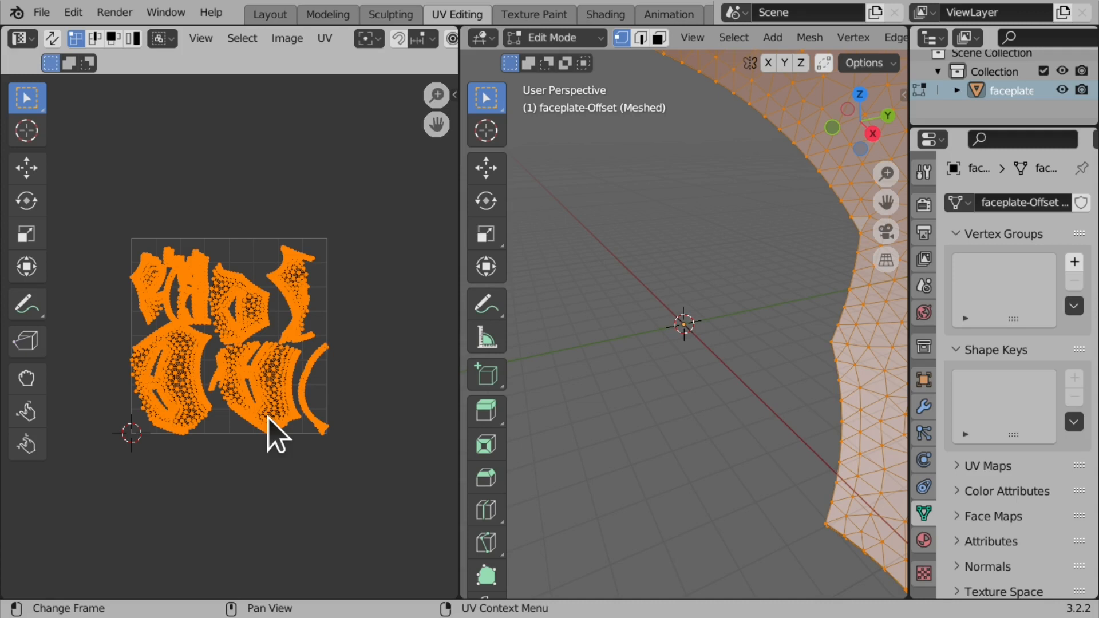
Step: Return the faceplate to Object Mode in the Modeling workspace and set the Displace modifier's texture coordinates to UV
click(329, 13)
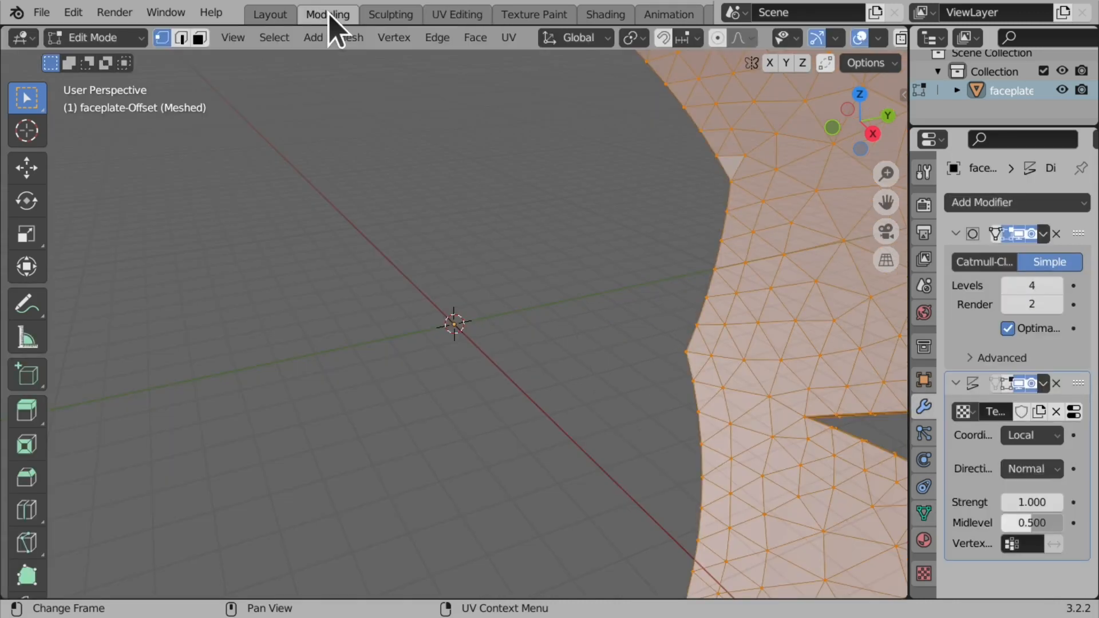
click(135, 39)
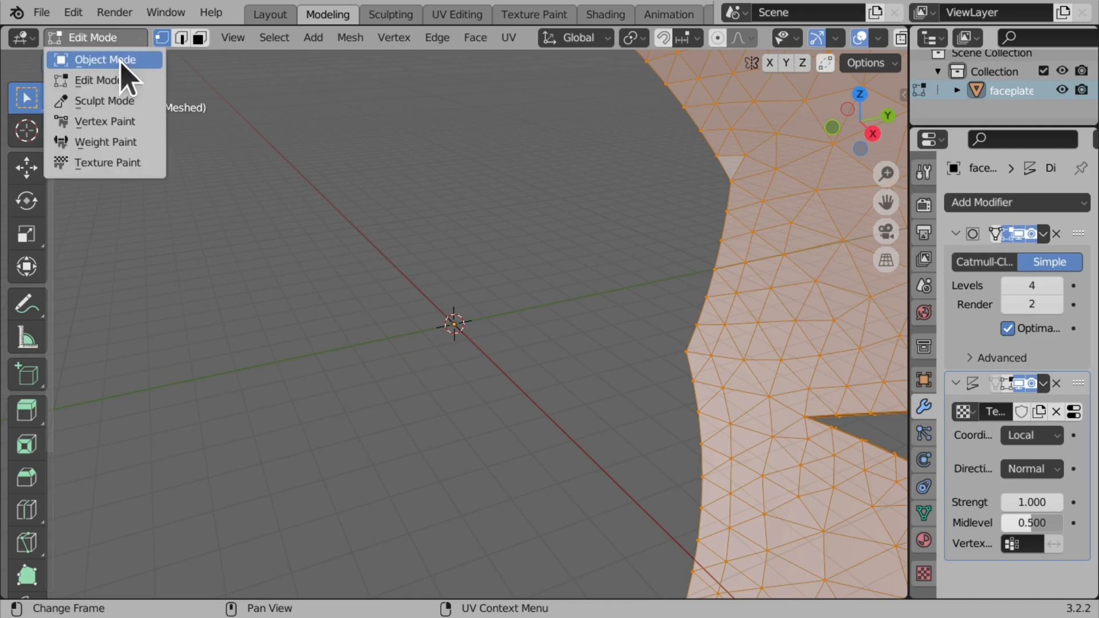
click(121, 61)
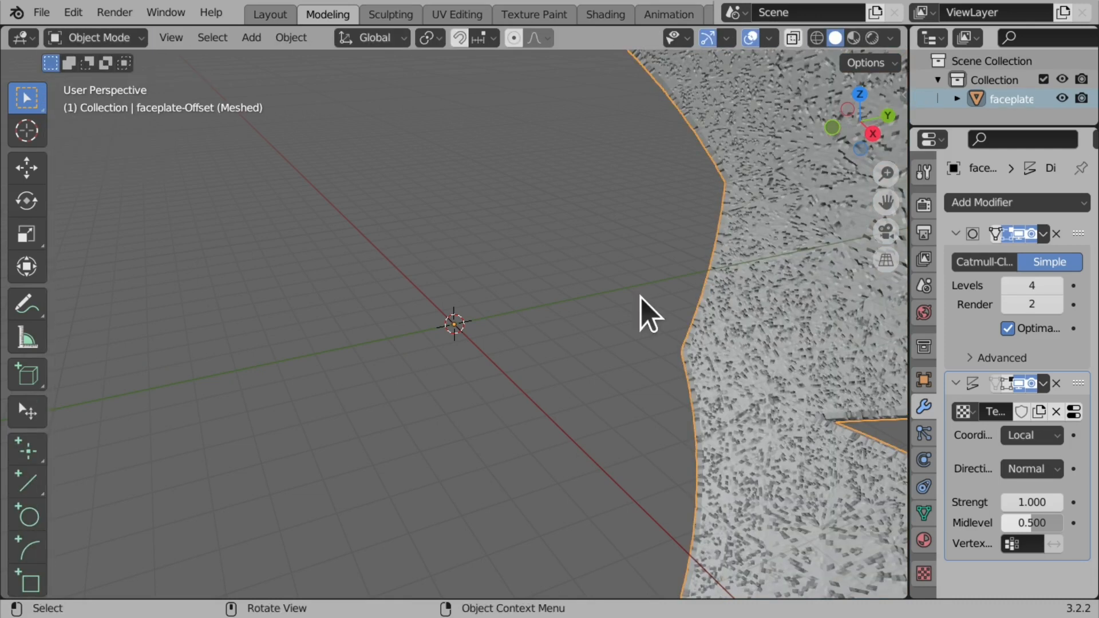
scroll(641, 296, down, 5)
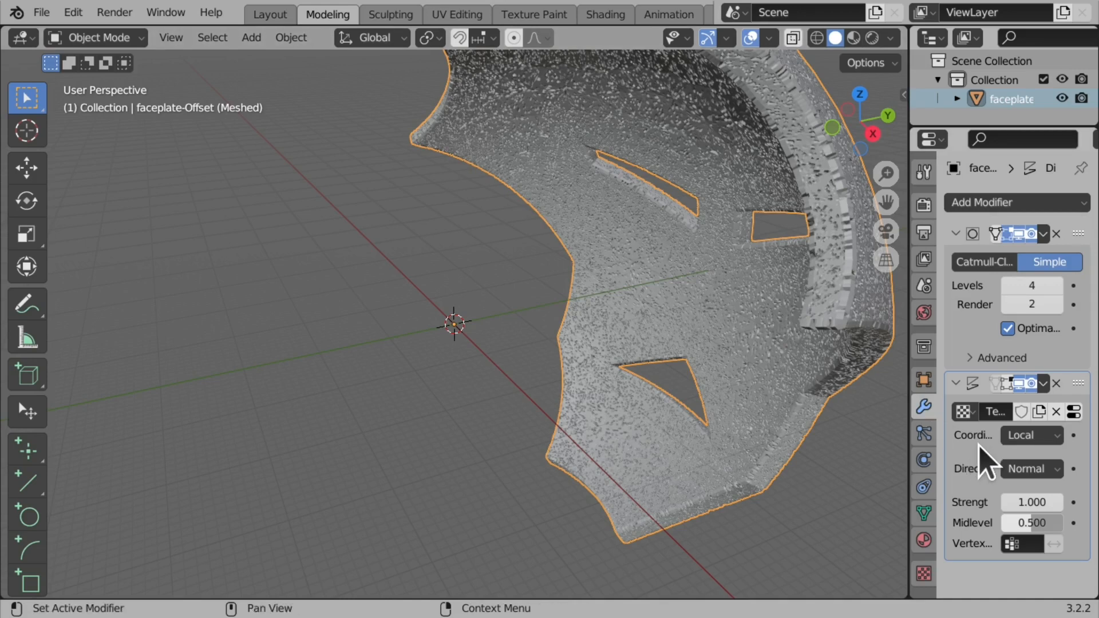
click(1031, 436)
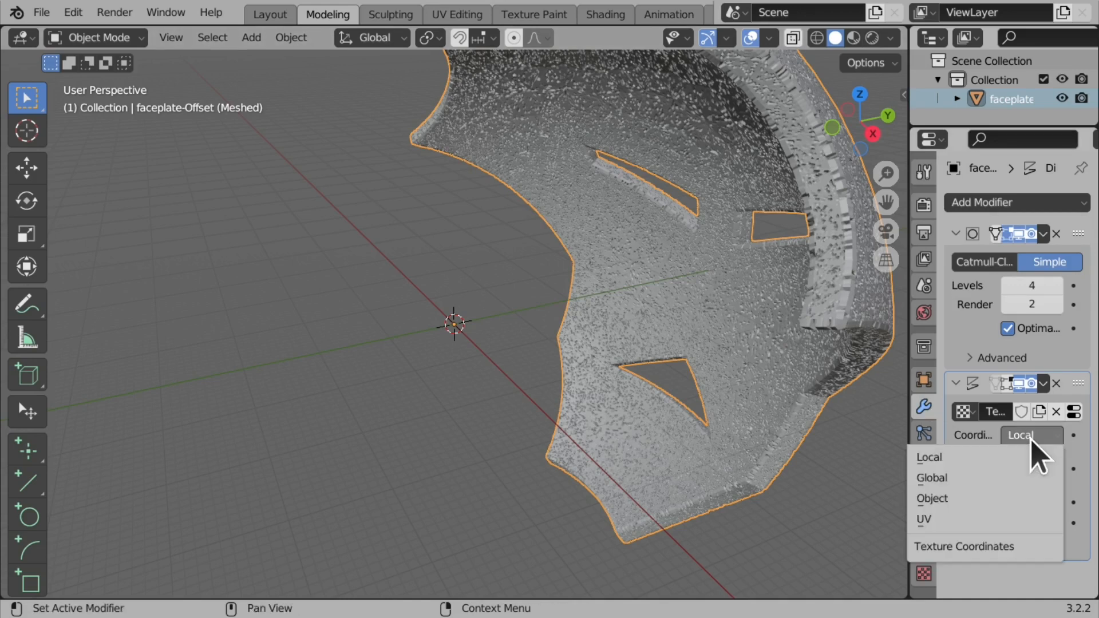
click(963, 519)
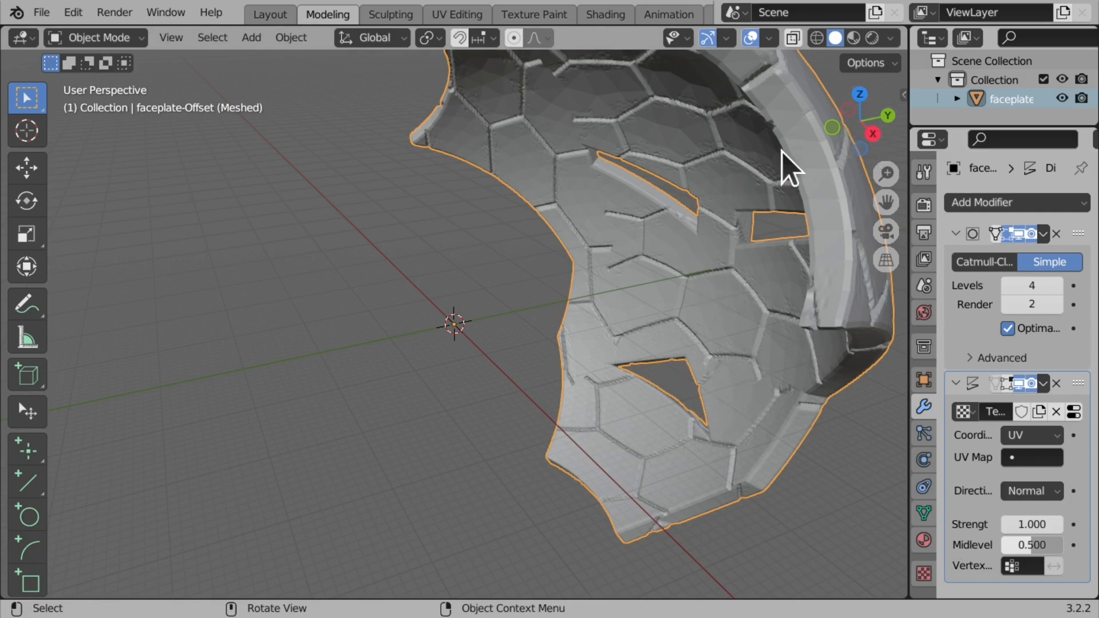
Step: Set the hexagon image texture's mapping repeat to 4 in X and 4 in Y, and return to the faceplate's modifier settings
mouse_move(872, 140)
mouse_down()
mouse_move(830, 166)
mouse_move(864, 150)
mouse_up()
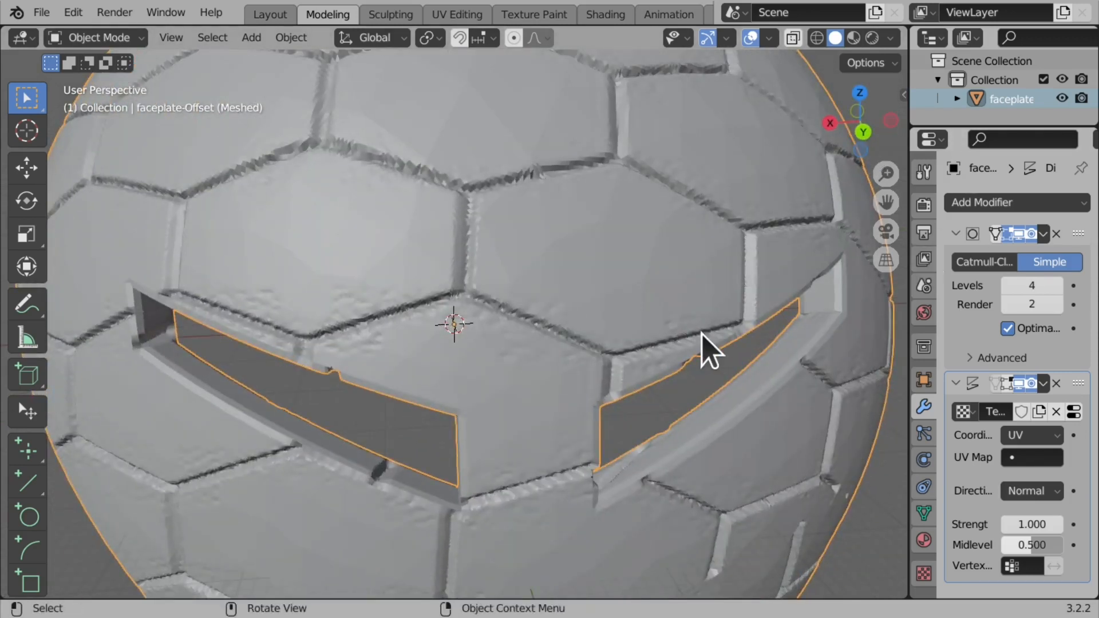
scroll(702, 333, down, 3)
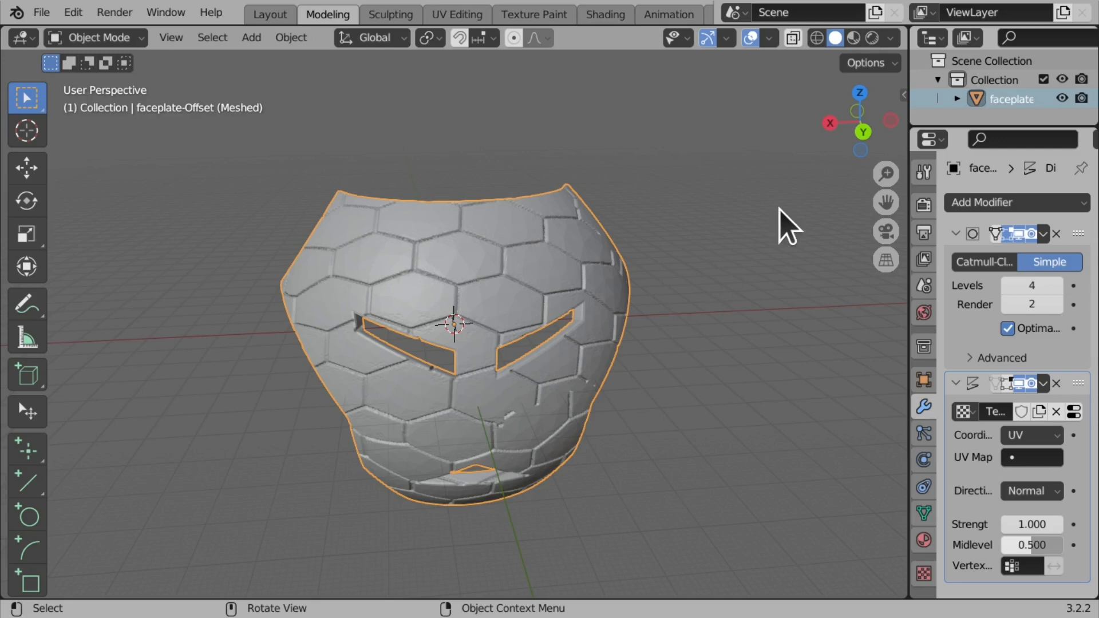
mouse_move(847, 148)
mouse_down()
mouse_move(802, 157)
mouse_move(806, 197)
mouse_move(907, 197)
mouse_move(864, 175)
mouse_move(859, 132)
mouse_up()
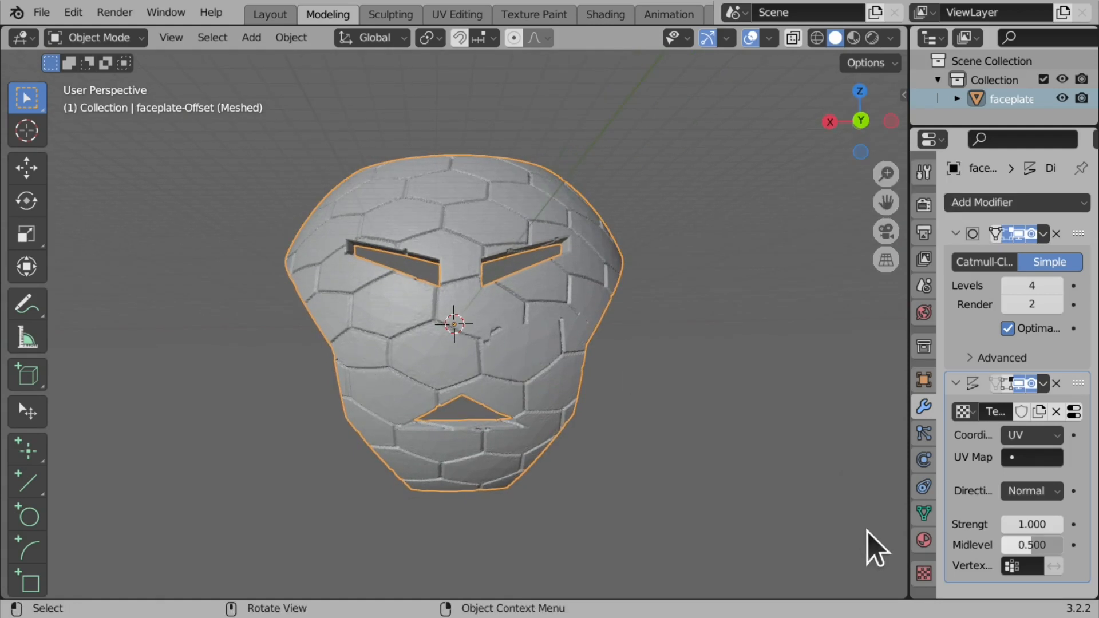
click(923, 573)
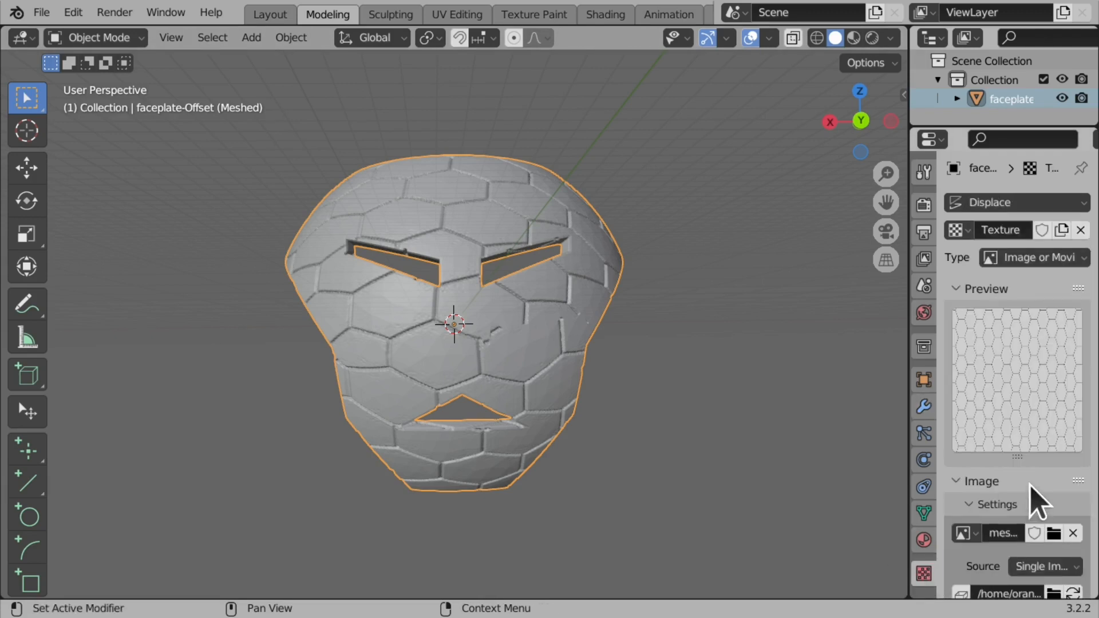
scroll(1037, 502, down, 8)
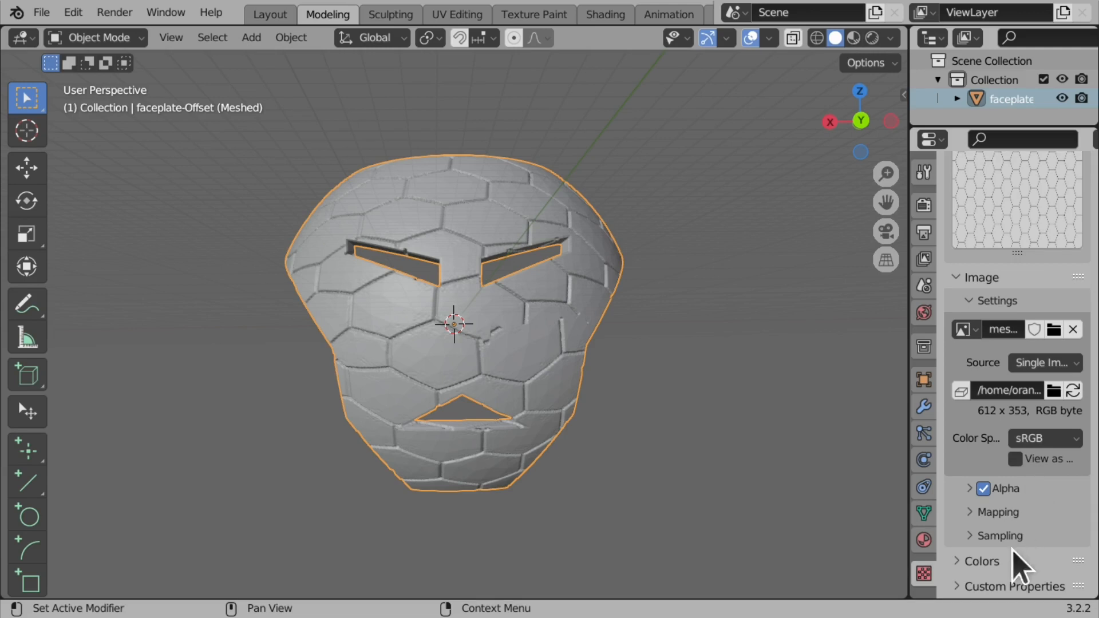
click(971, 512)
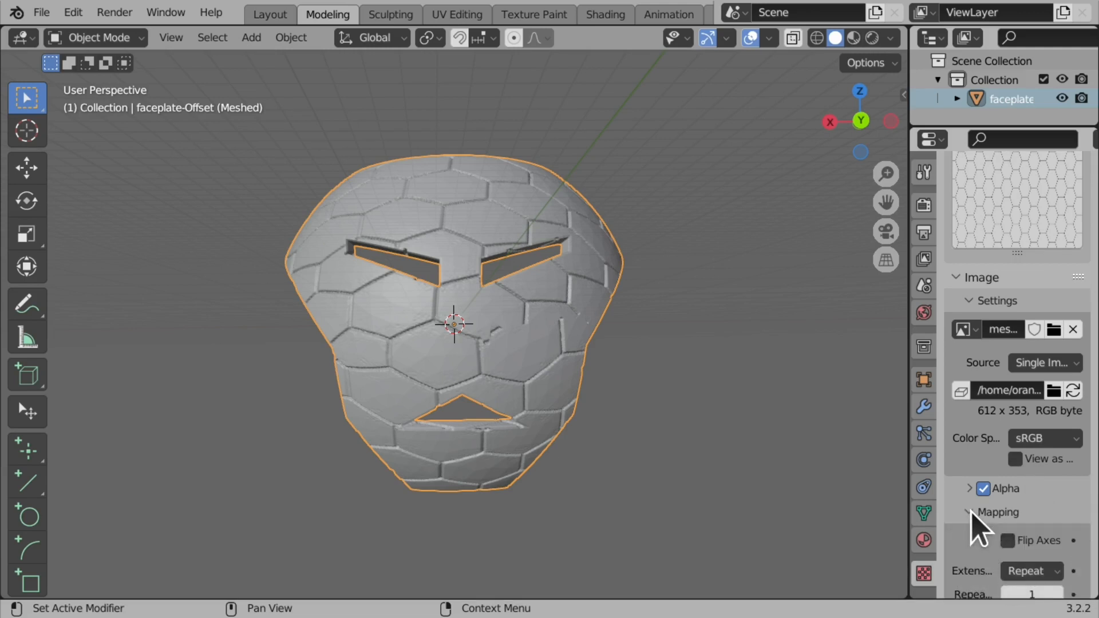
scroll(1039, 486, down, 5)
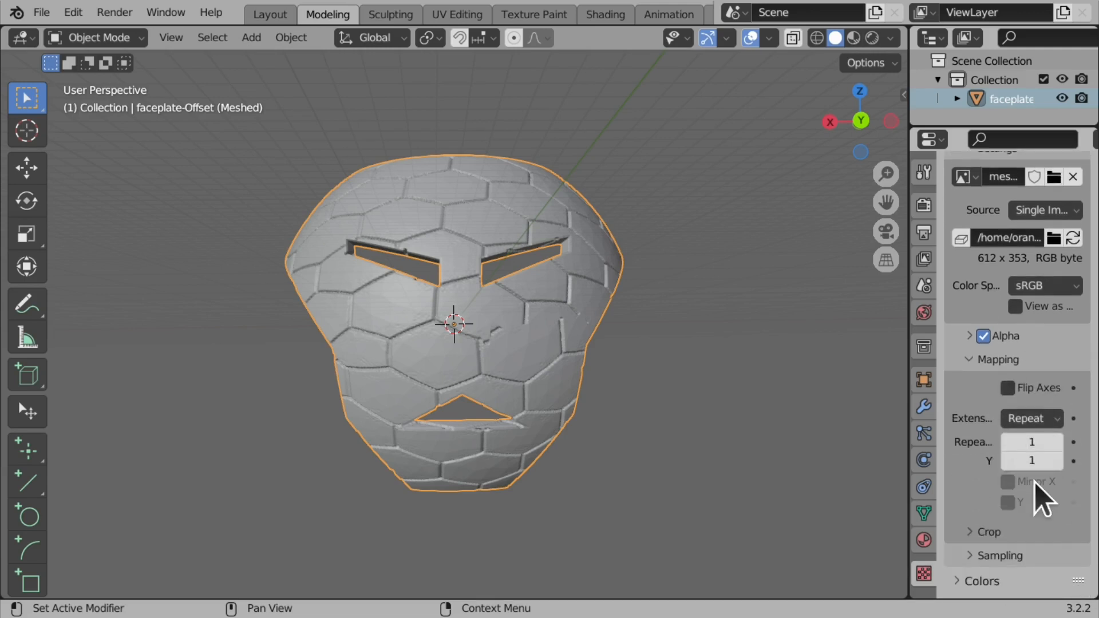
click(1054, 442)
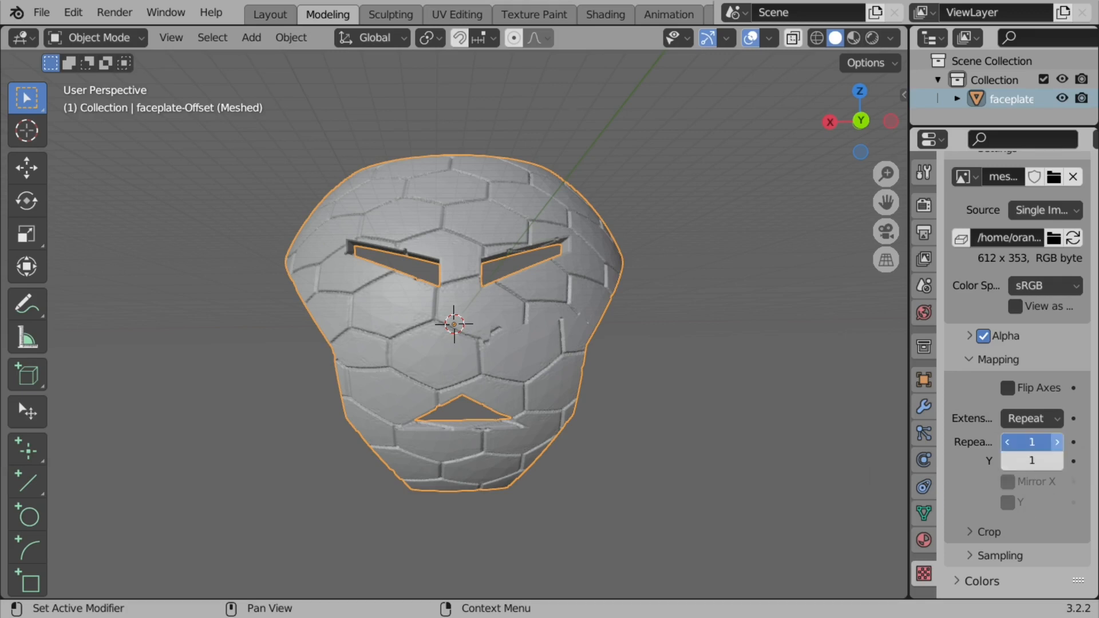
click(1057, 460)
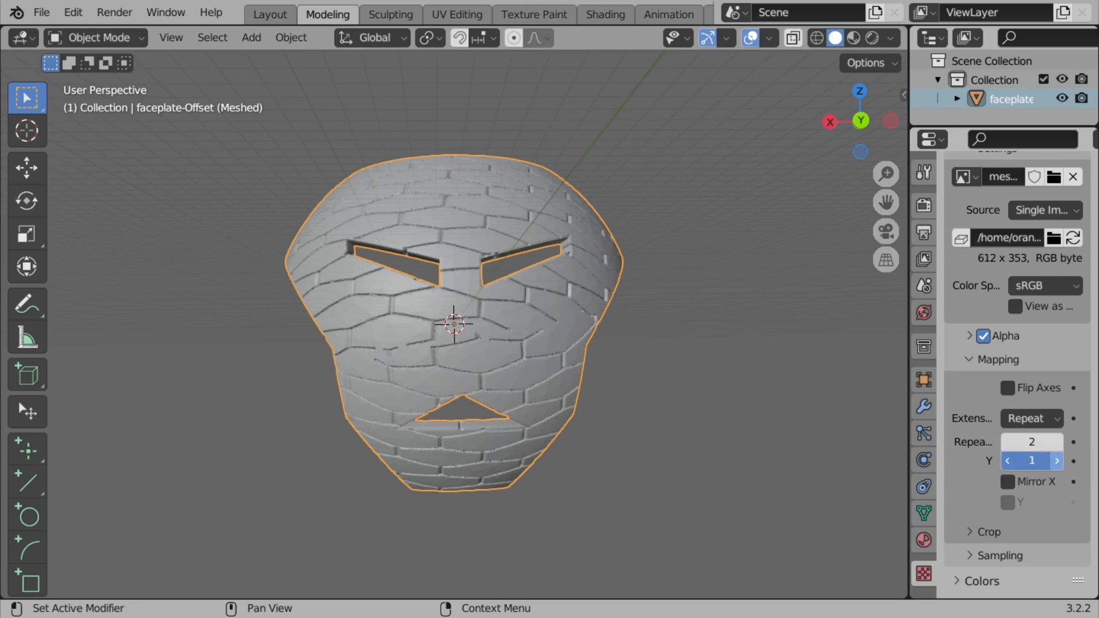
click(1057, 460)
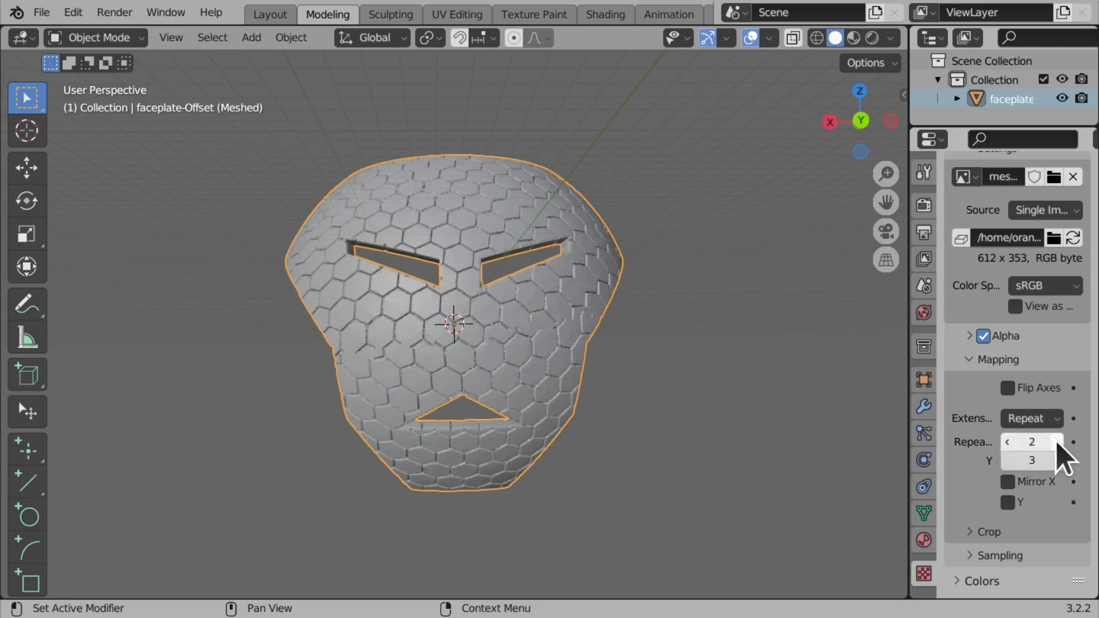
click(1057, 442)
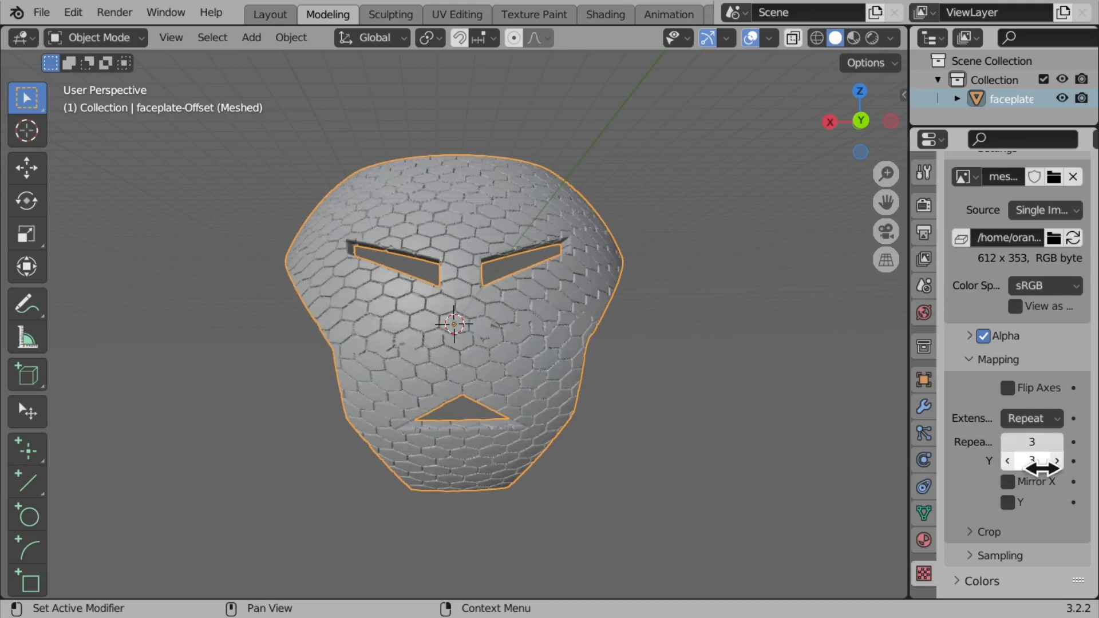
click(1057, 460)
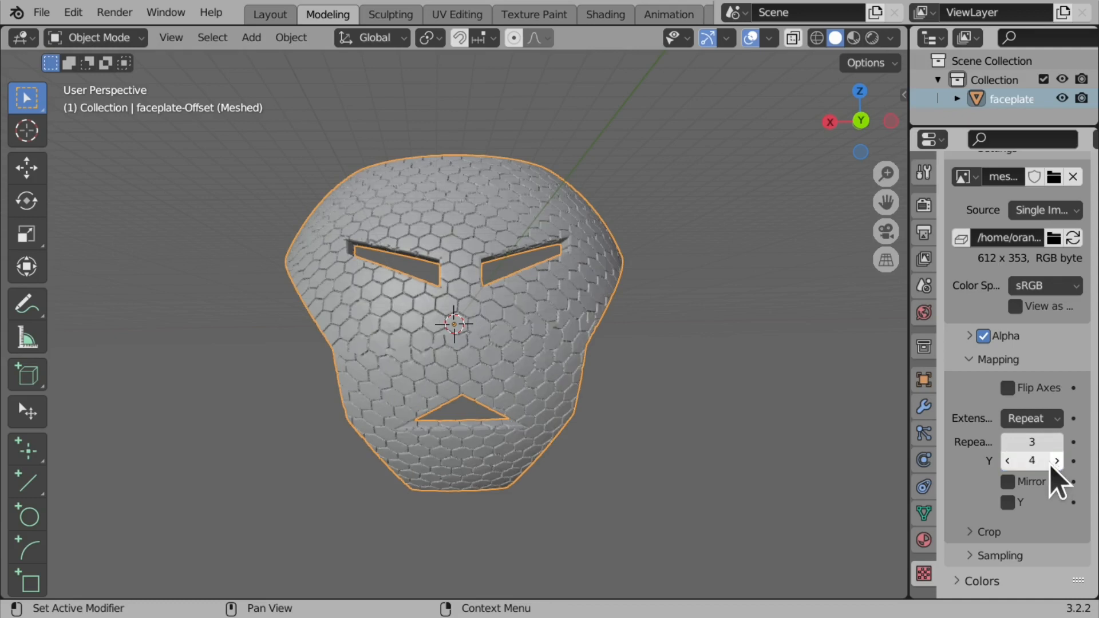
click(1057, 442)
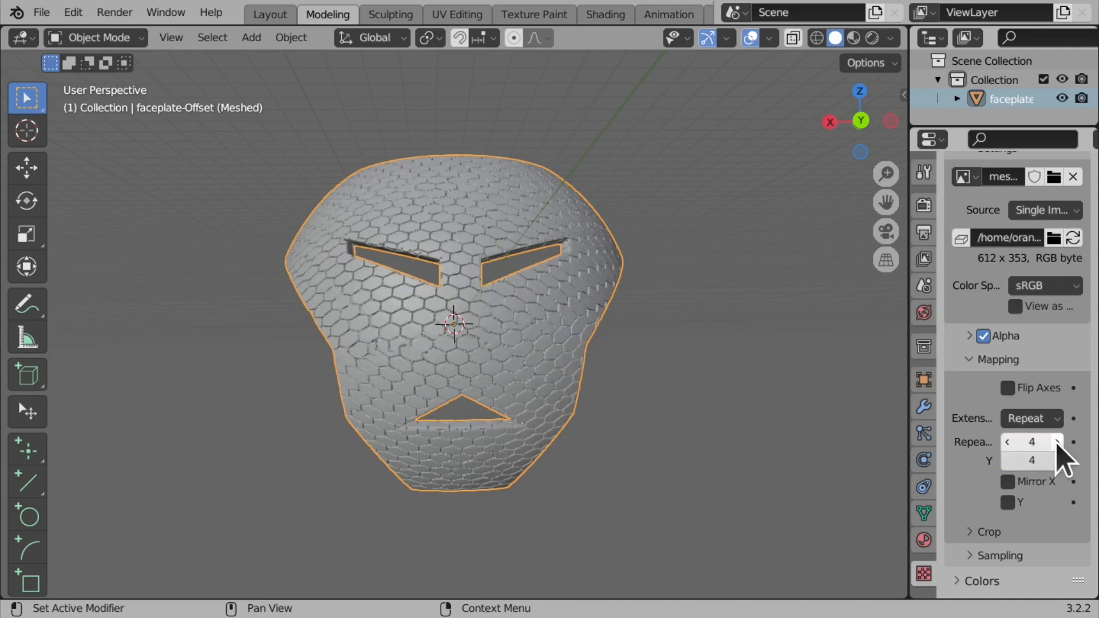
scroll(994, 285, up, 10)
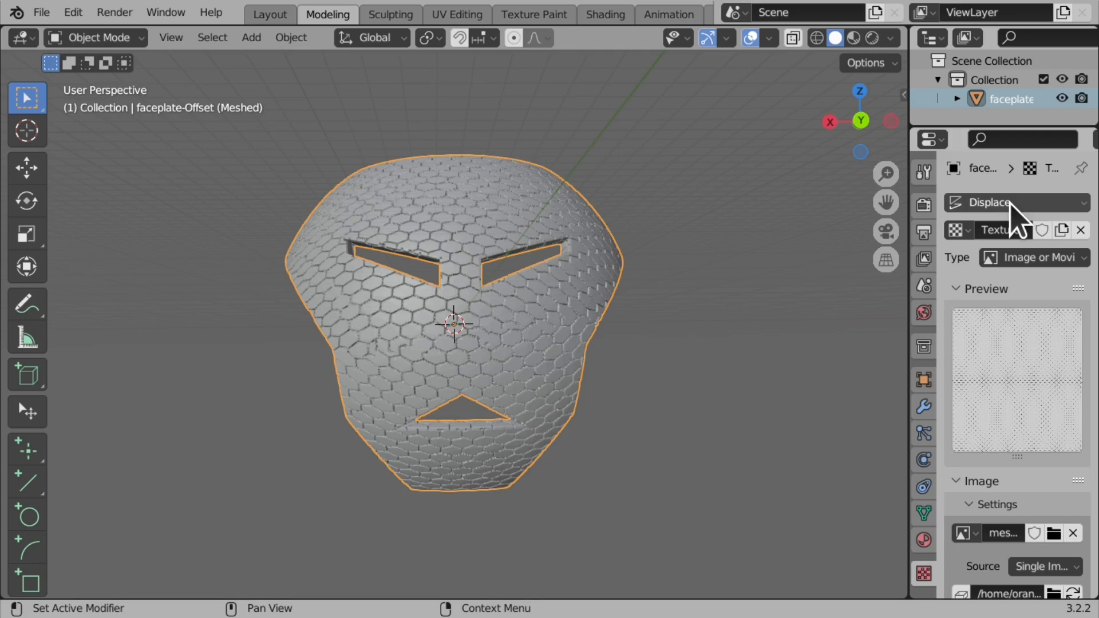
click(924, 404)
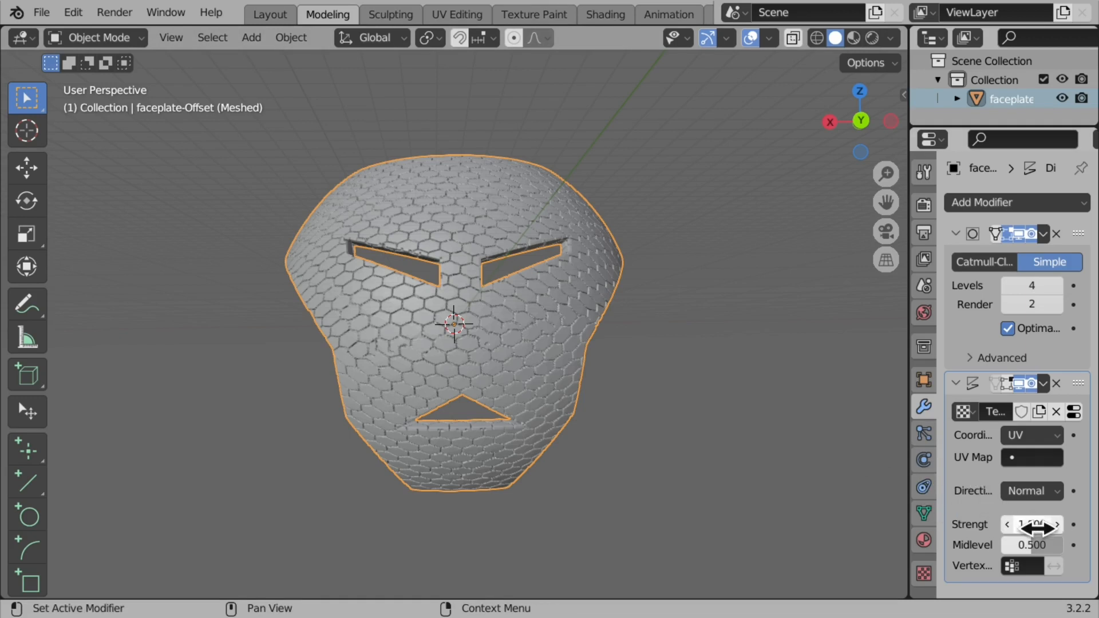
Step: Try a negative Displace strength on the faceplate, starting at -1 and weakening it in steps of 0.1 to -0.3
drag(1037, 527, 1031, 524)
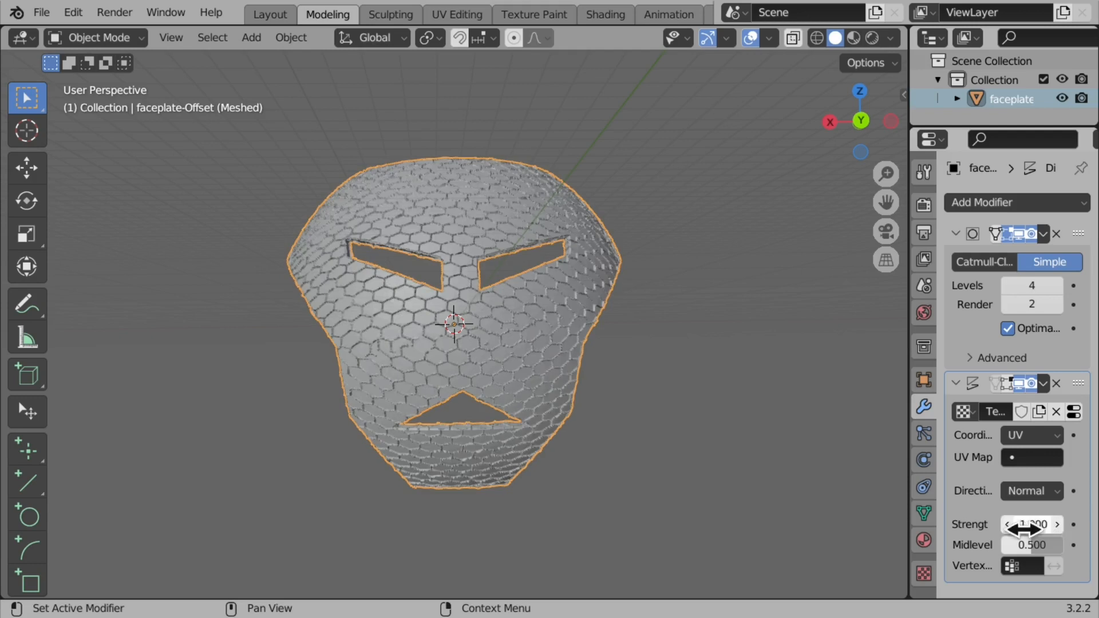
click(1007, 524)
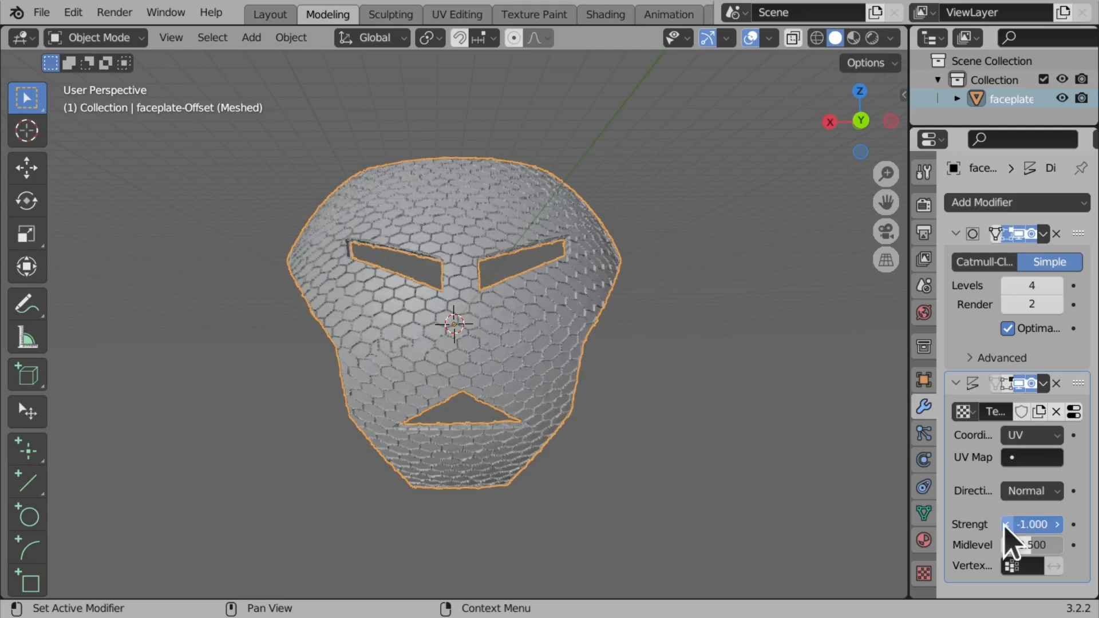
click(1056, 525)
click(1057, 525)
click(1057, 525)
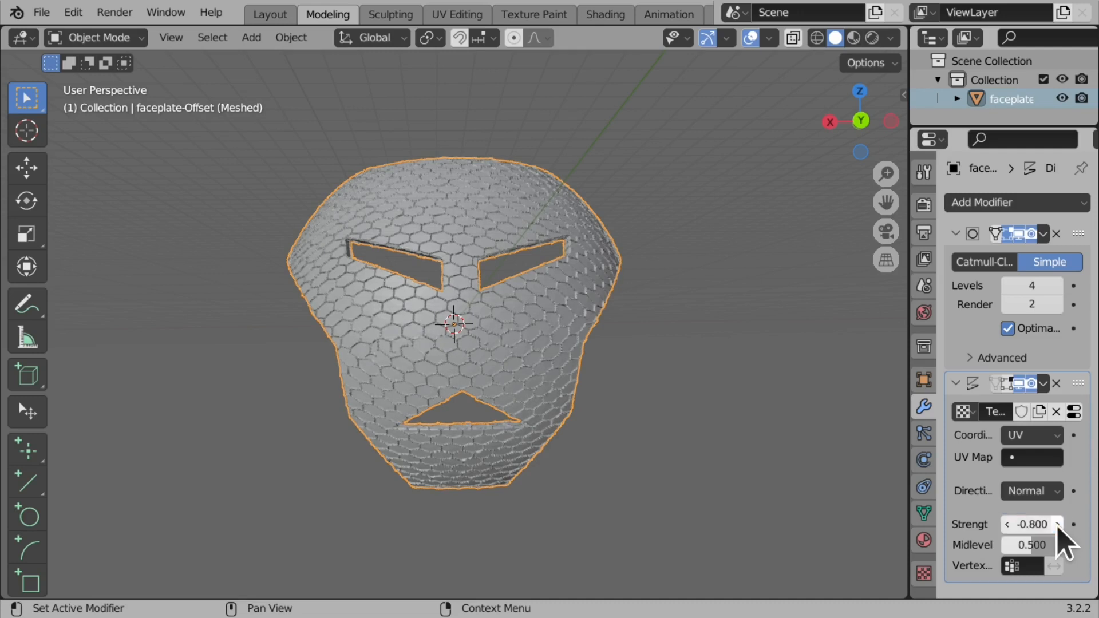
click(1057, 525)
click(1057, 524)
click(1057, 525)
click(1057, 525)
click(1057, 524)
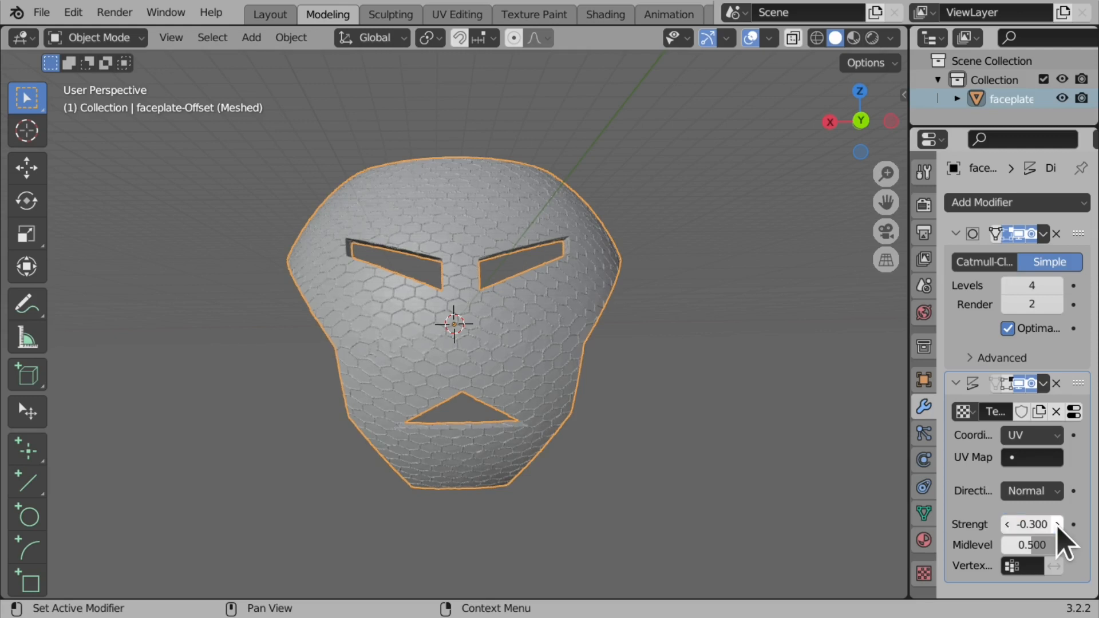
scroll(488, 321, up, 2)
scroll(488, 327, up, 4)
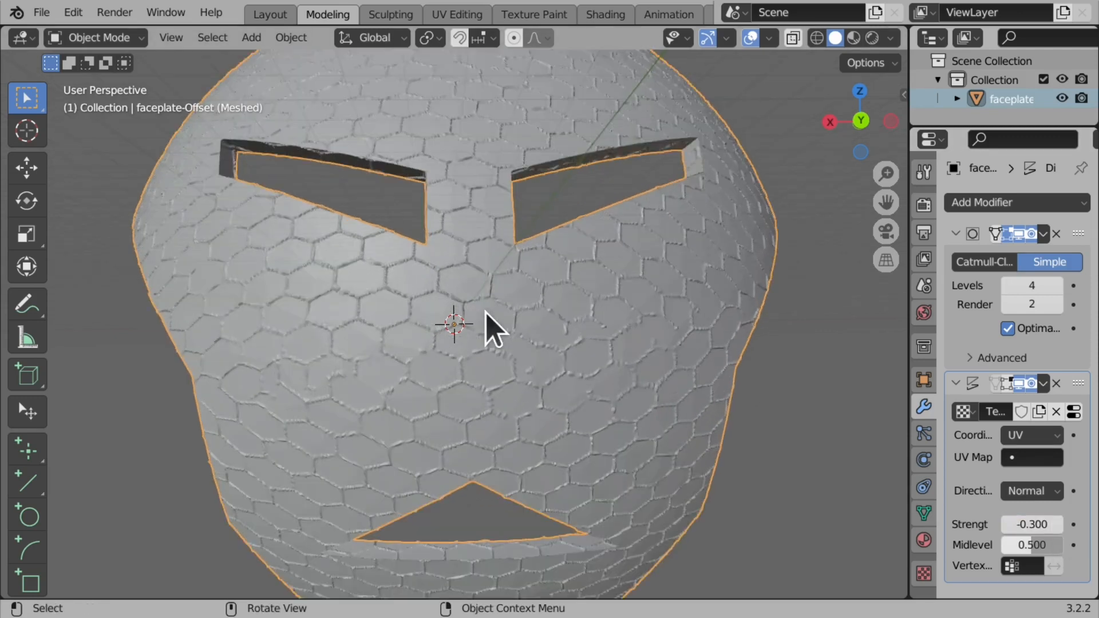
scroll(488, 327, down, 4)
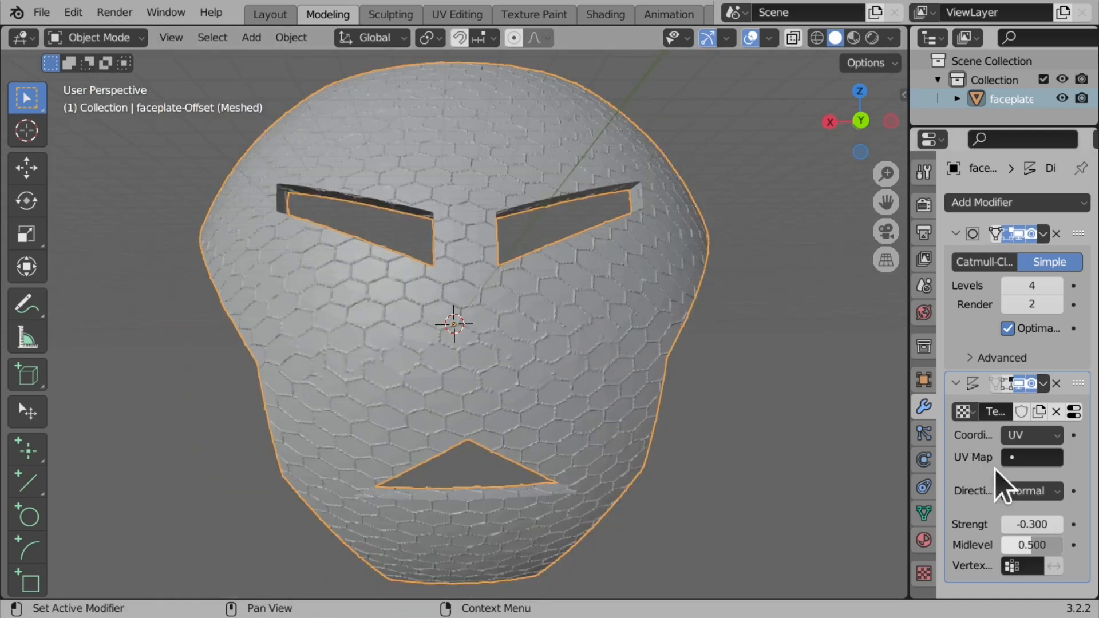
Step: Adjust the Displace modifier's strength in small increments, settling on a positive value of 0.2
click(1058, 525)
click(1058, 525)
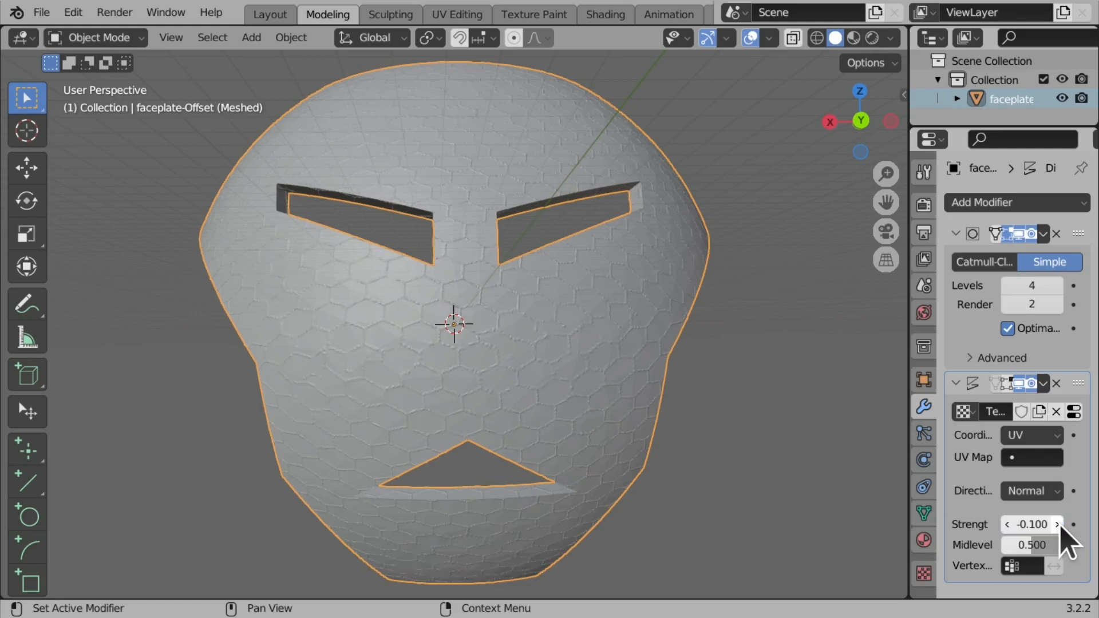
click(1058, 524)
click(1058, 525)
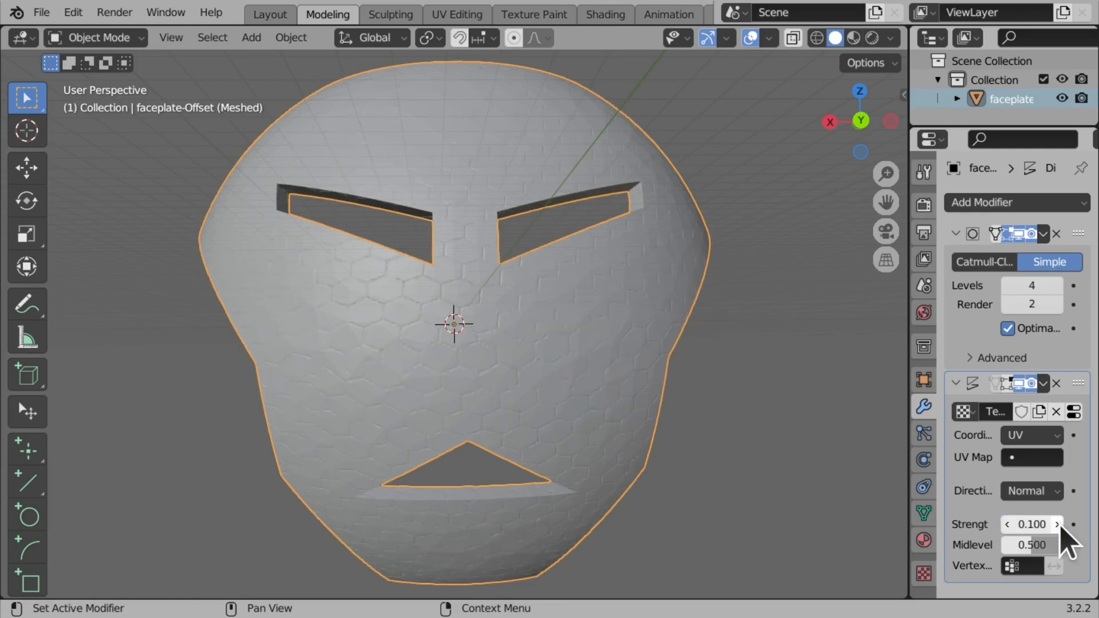
click(1058, 524)
click(1058, 524)
click(1058, 524)
click(1058, 524)
click(1058, 524)
click(1007, 525)
click(1006, 525)
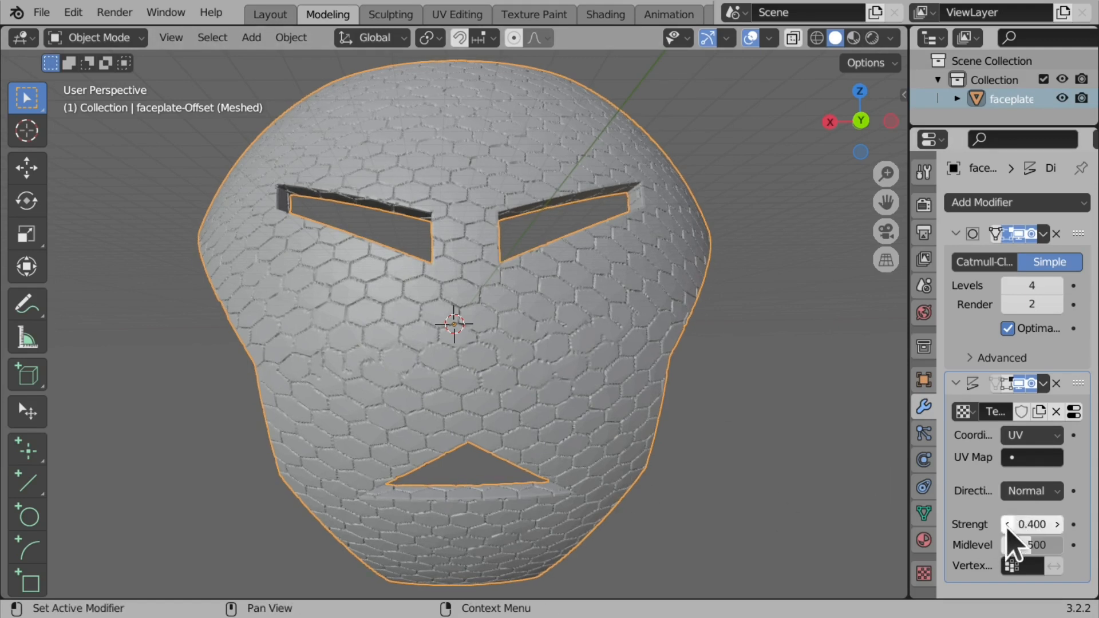
click(1006, 528)
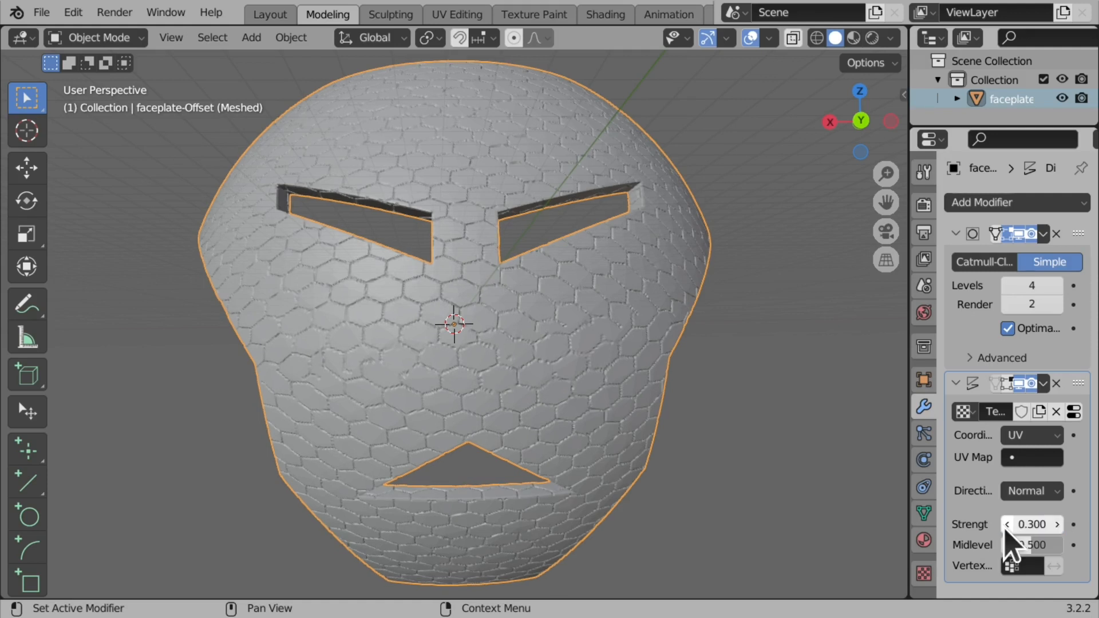
click(1006, 525)
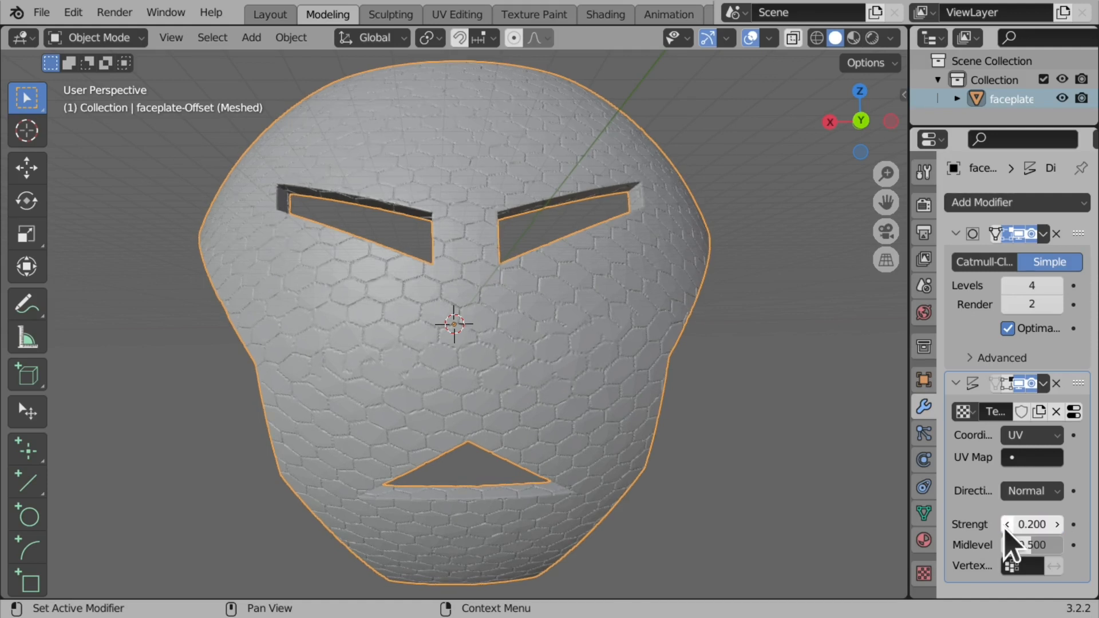
Step: Try different midlevels for the faceplate's displacement and set the Displace modifier's midlevel to 1
scroll(478, 375, up, 10)
scroll(478, 375, down, 10)
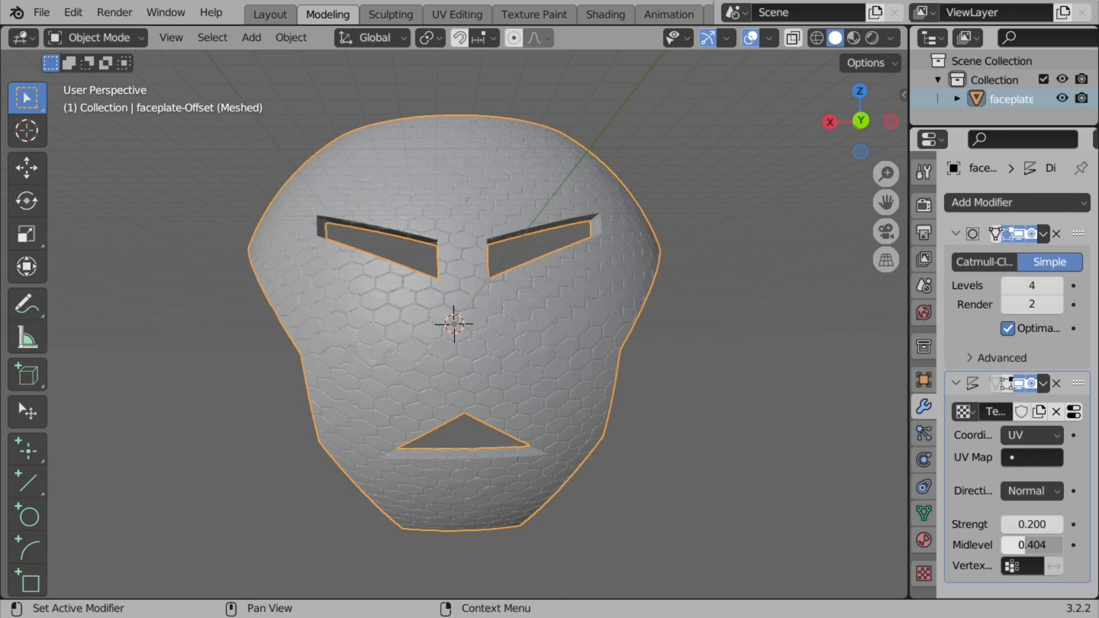
drag(1019, 544, 1055, 541)
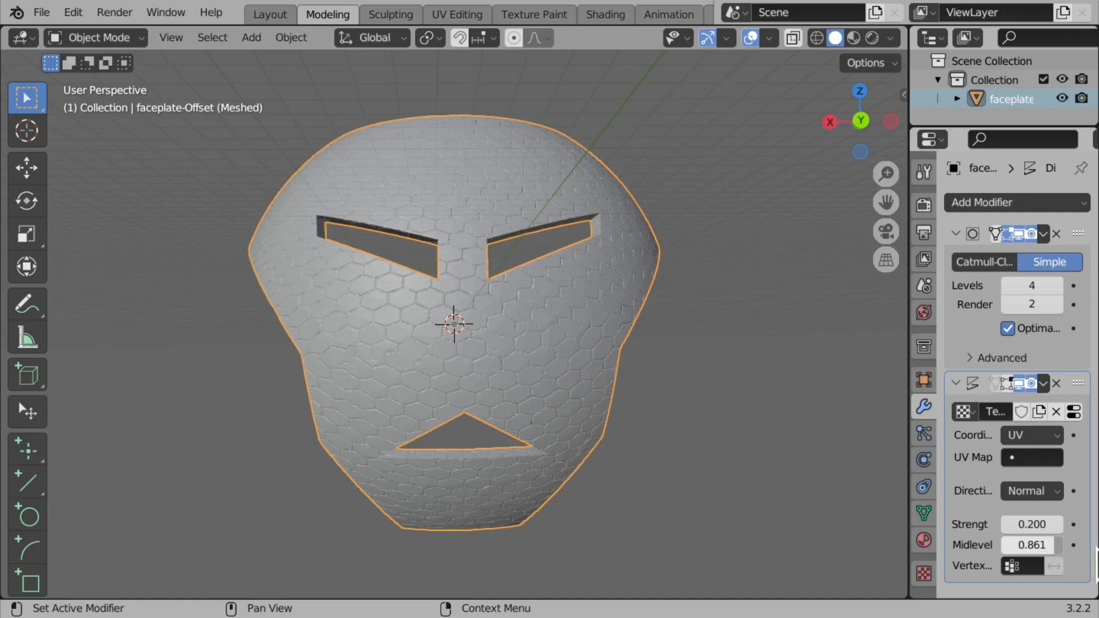
double_click(1034, 546)
text(1)
key(Return)
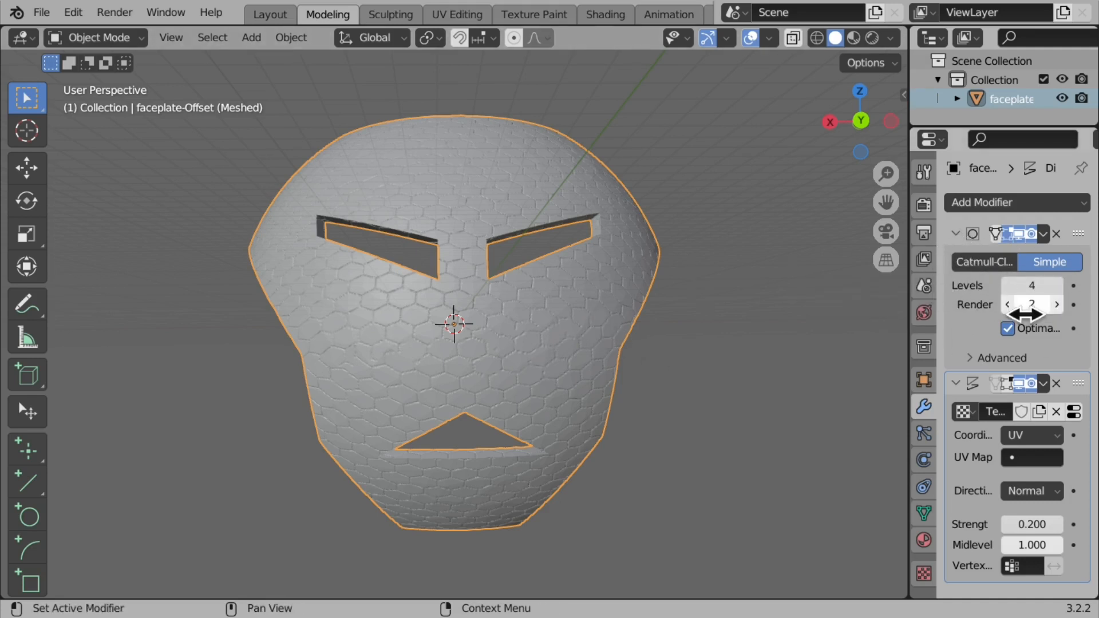
Step: Try lower viewport subdivision levels on the faceplate down to 2, and restore level 4
click(1007, 285)
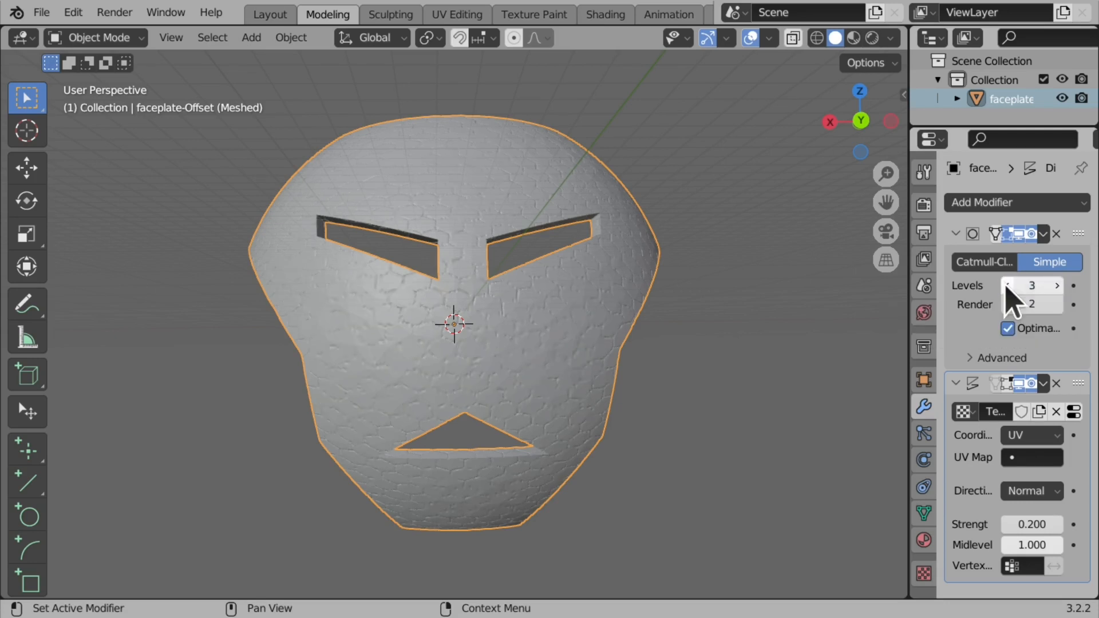
click(1008, 285)
click(1057, 286)
click(1057, 286)
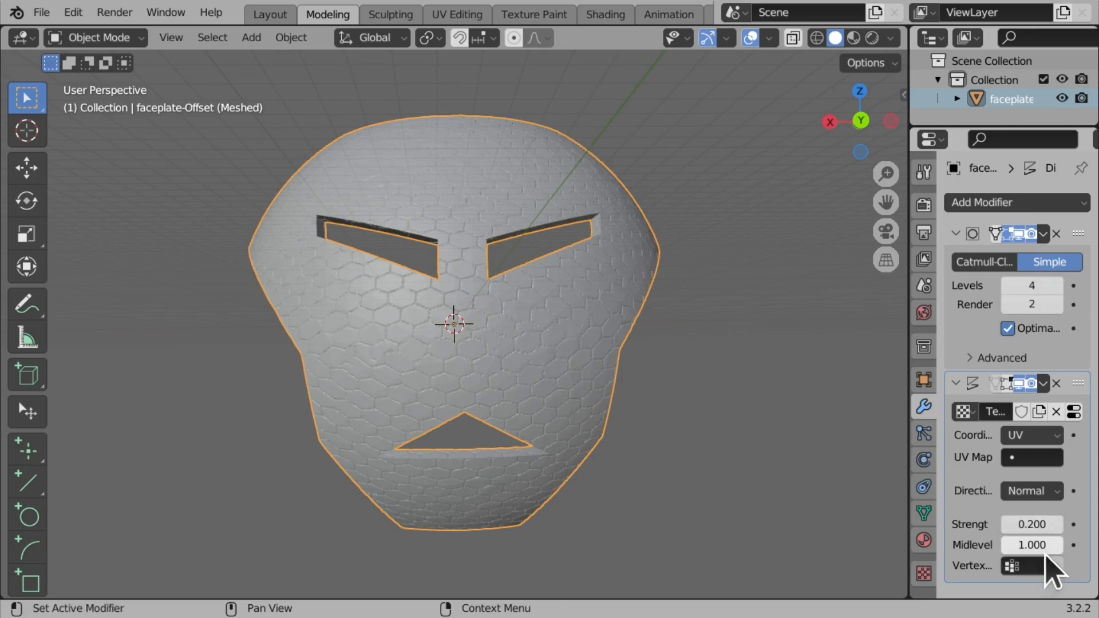
Step: Raise the Displace modifier's strength to 0.5 in steps of 0.1 and inspect the hexagon relief on the faceplate
click(1058, 525)
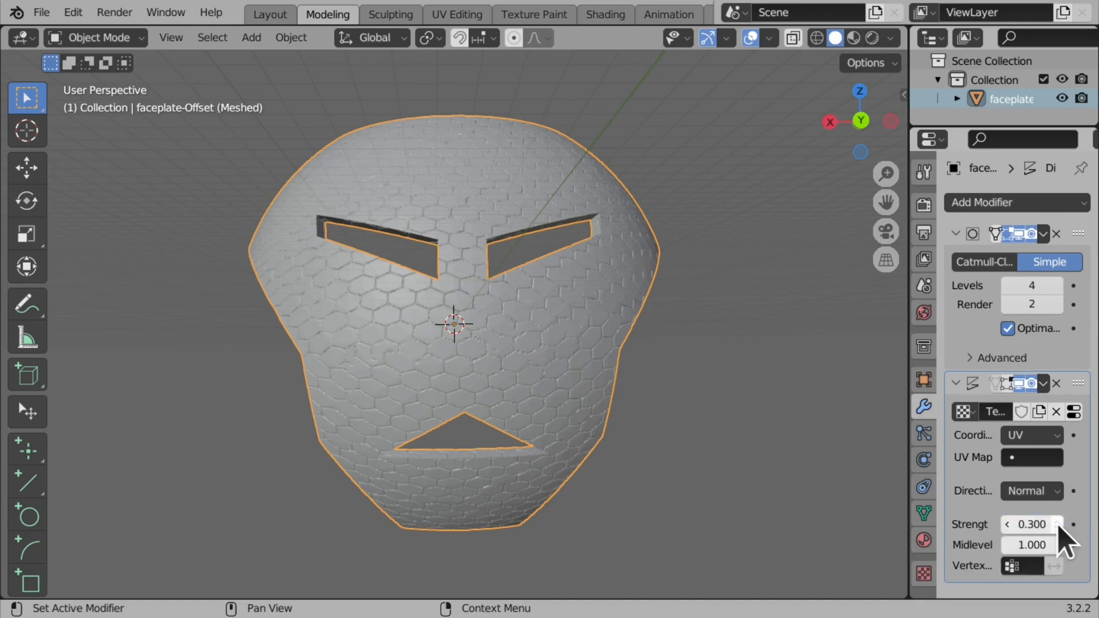
click(1058, 525)
click(1057, 525)
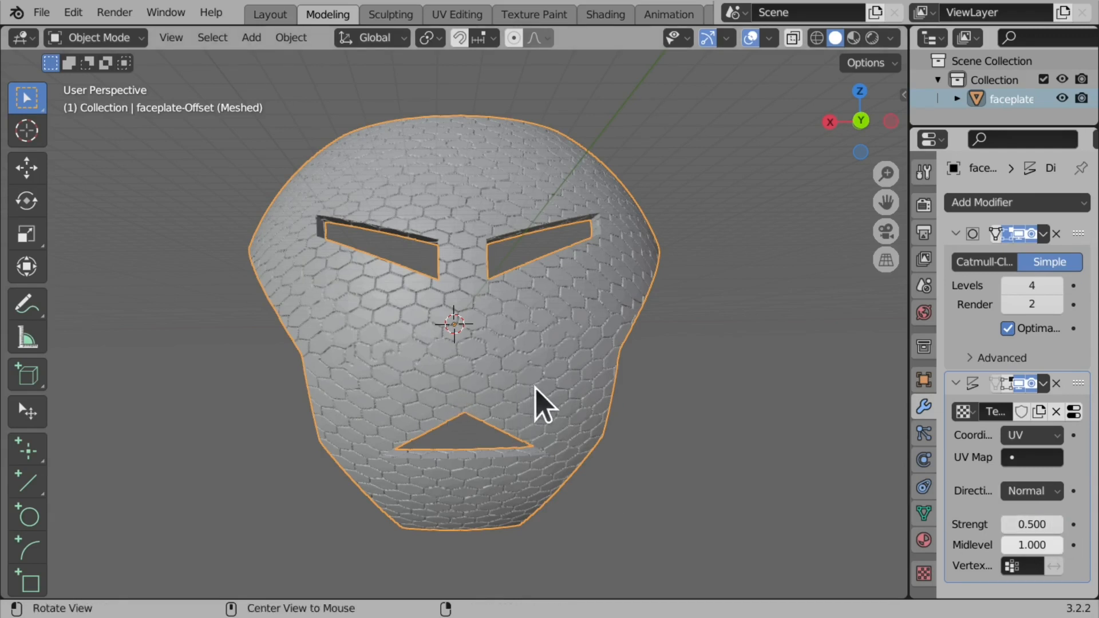
drag(839, 128, 910, 119)
drag(761, 119, 844, 124)
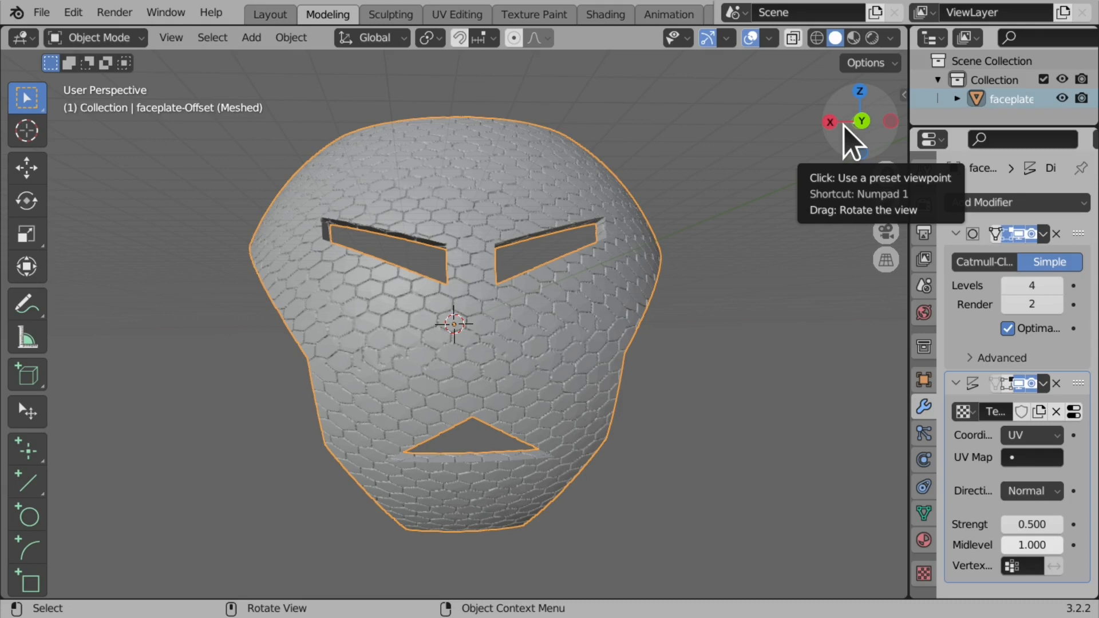
Step: Remove the Displace modifier from the faceplate and switch to Edit Mode with face selection
click(1056, 383)
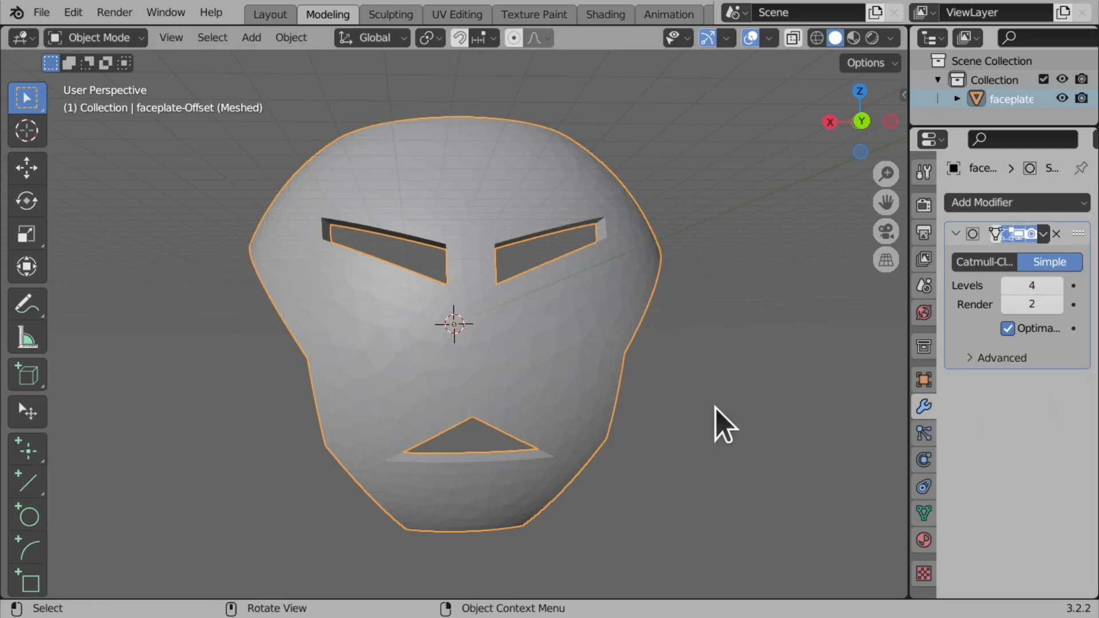
click(100, 39)
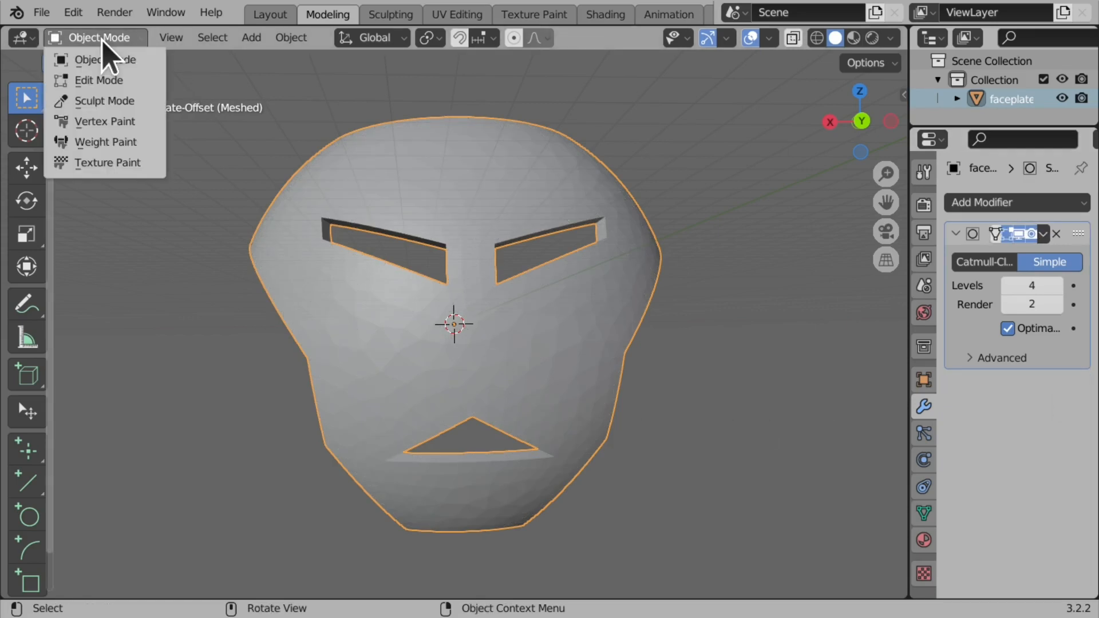
click(107, 80)
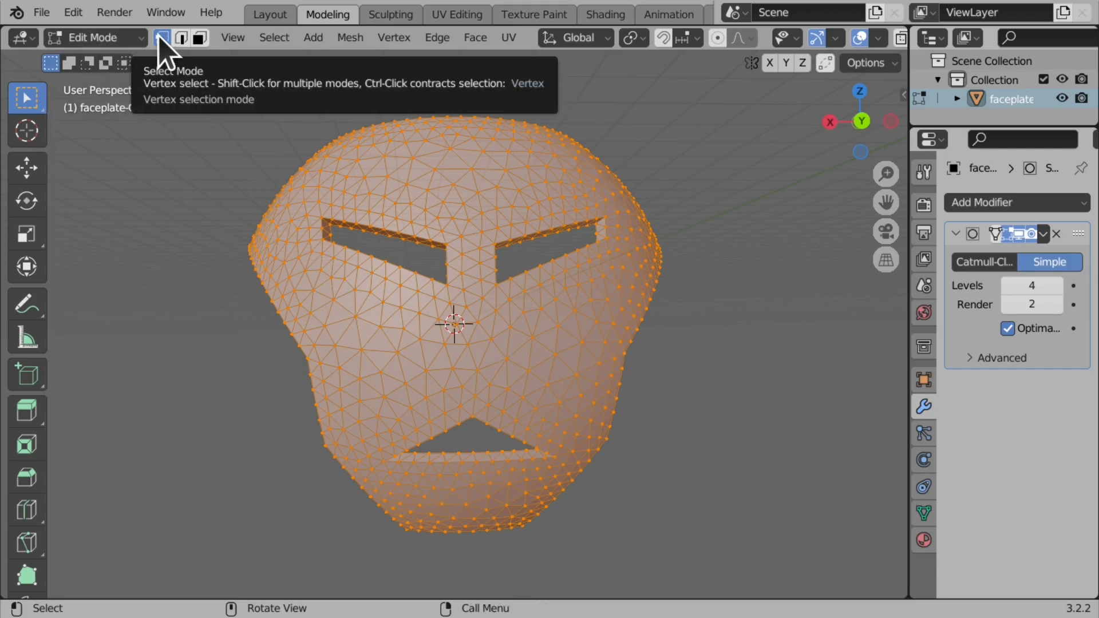
click(198, 39)
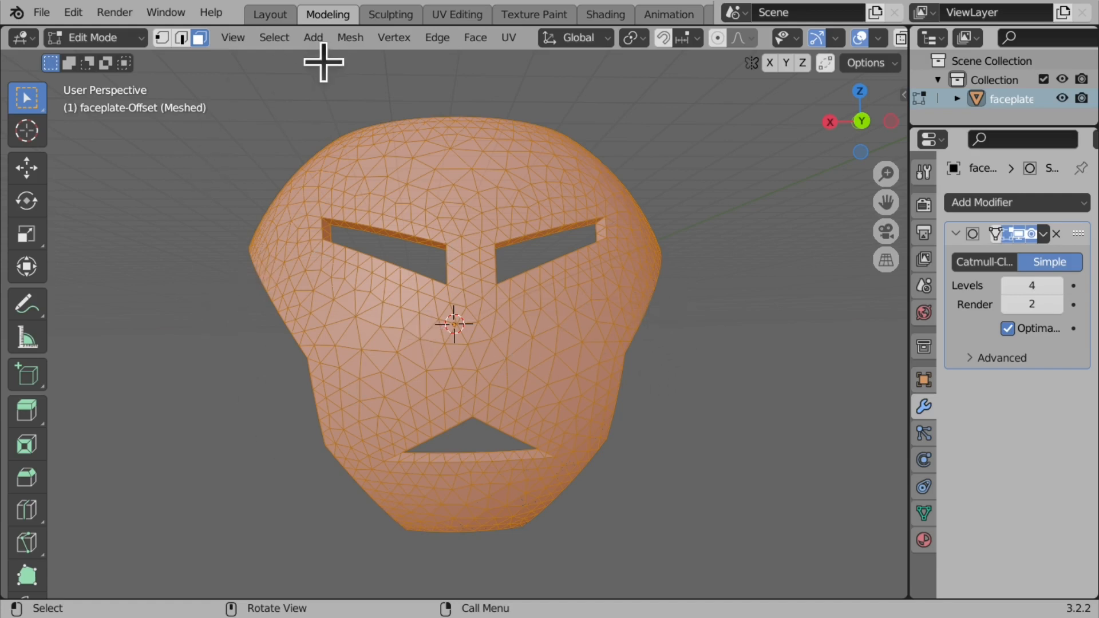
click(277, 41)
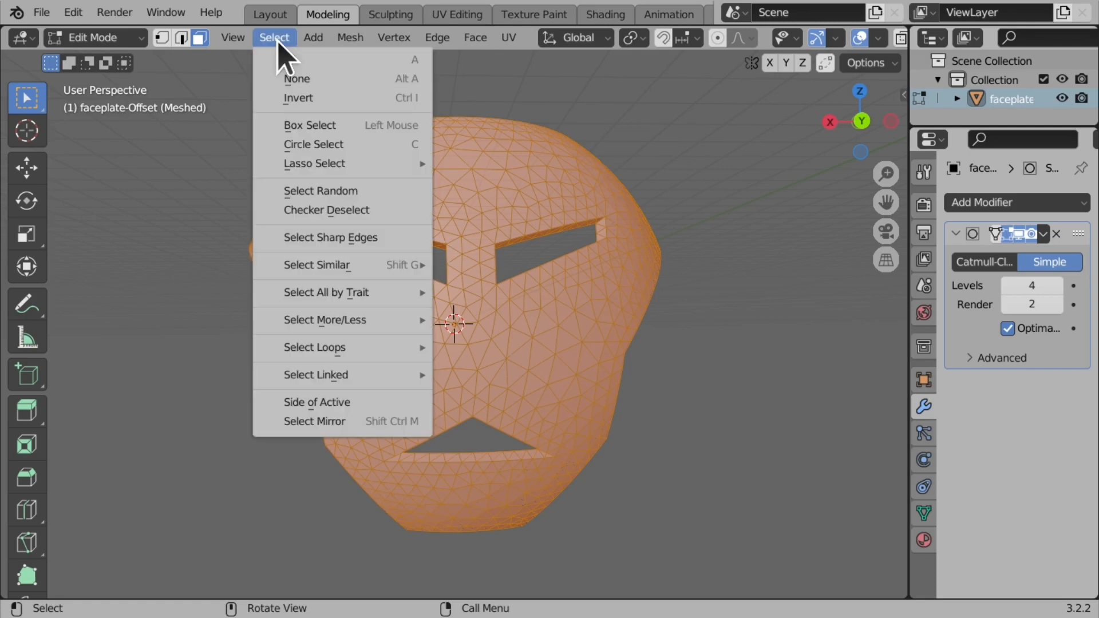
click(343, 147)
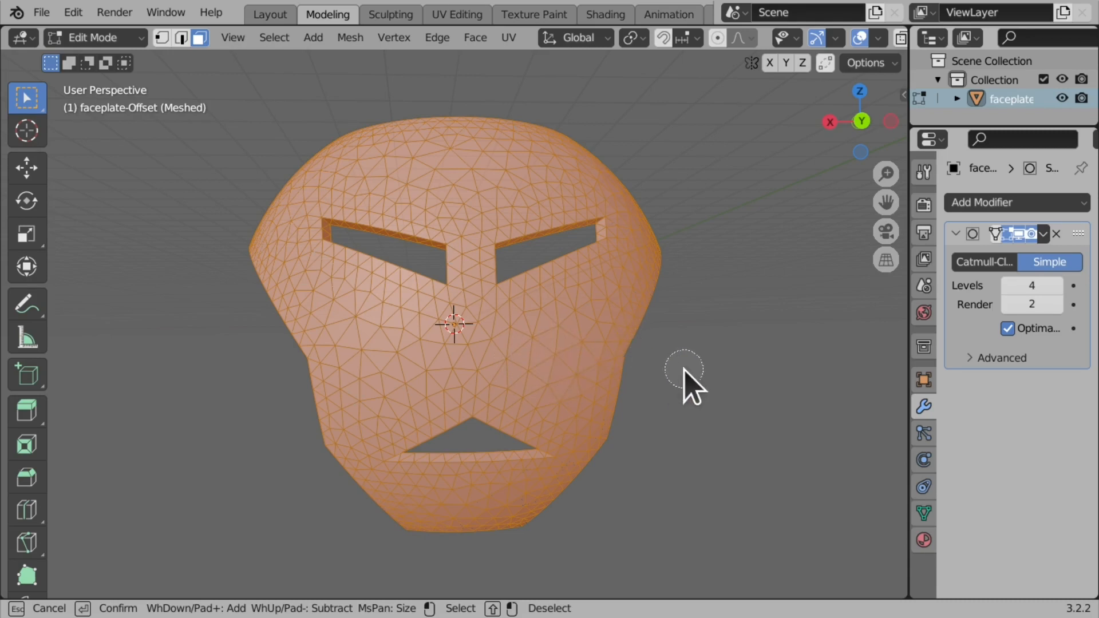
key(Escape)
Step: Deselect everything and circle-select a band of faces from one cheek around the outer side of the eye opening and across the forehead
key(alt+a)
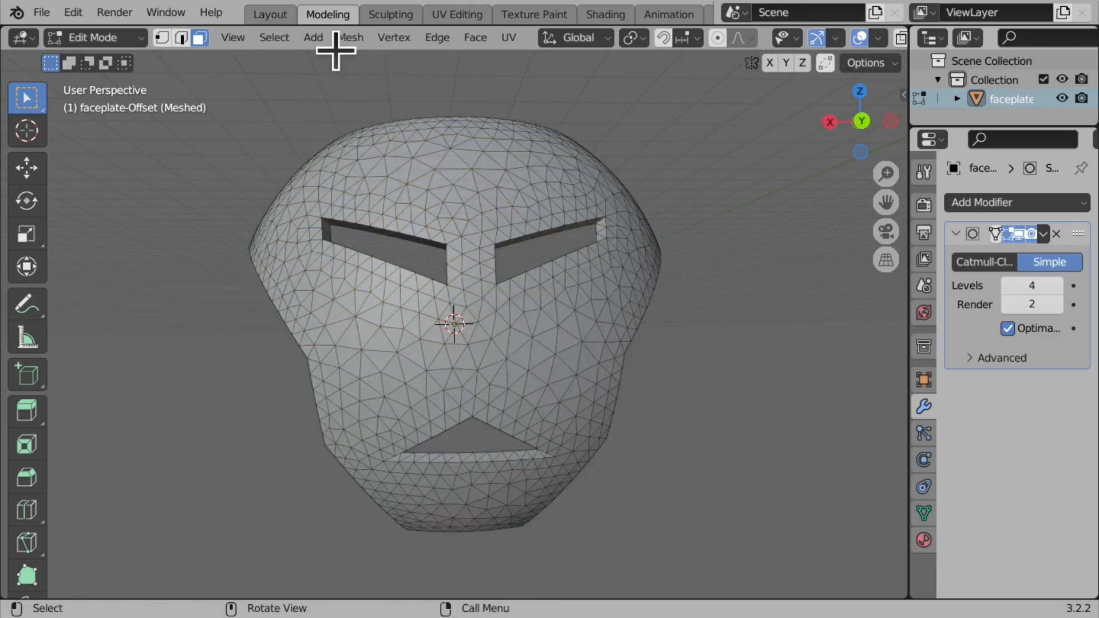
click(282, 37)
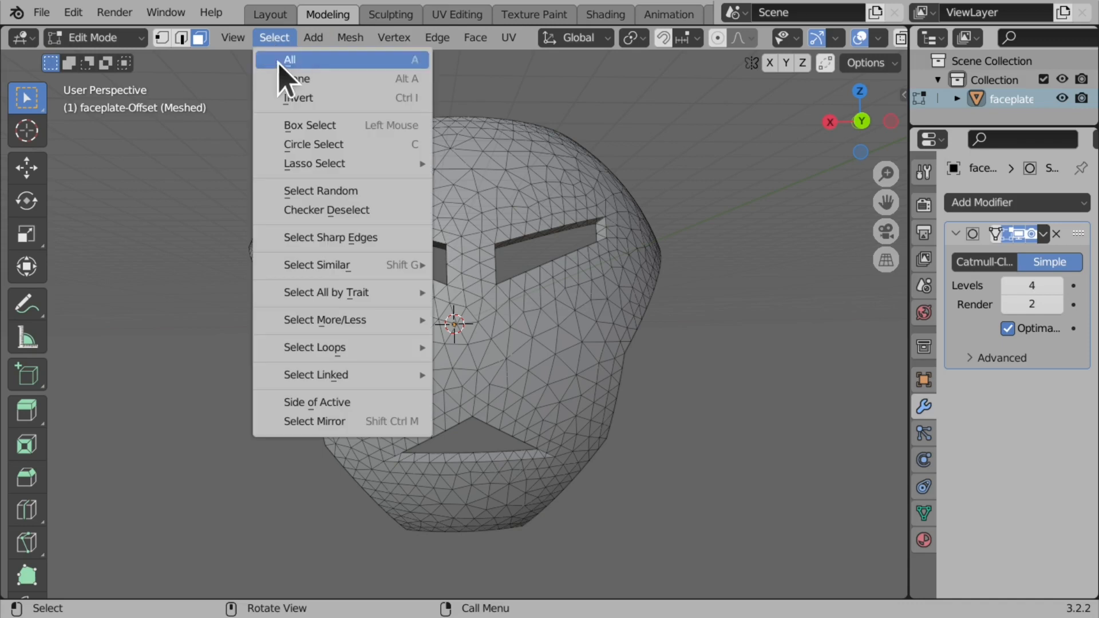
click(342, 150)
mouse_move(572, 385)
mouse_down()
mouse_move(555, 360)
mouse_move(601, 314)
mouse_move(572, 368)
mouse_move(574, 432)
mouse_move(495, 363)
mouse_move(572, 326)
mouse_move(618, 278)
mouse_move(622, 218)
mouse_move(577, 171)
mouse_move(449, 166)
mouse_up()
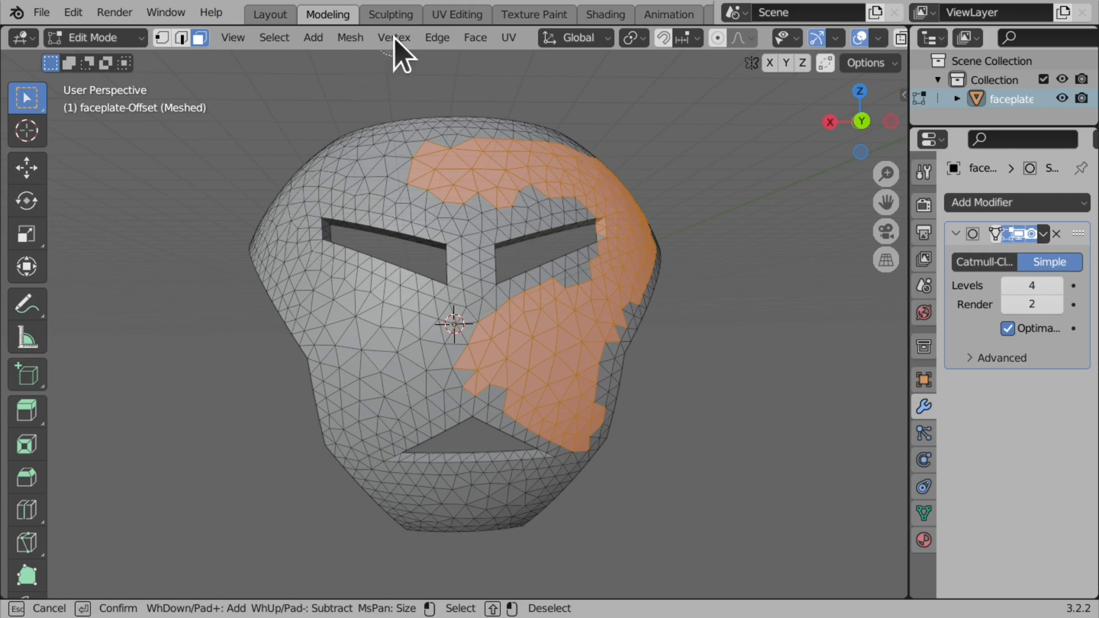
key(Escape)
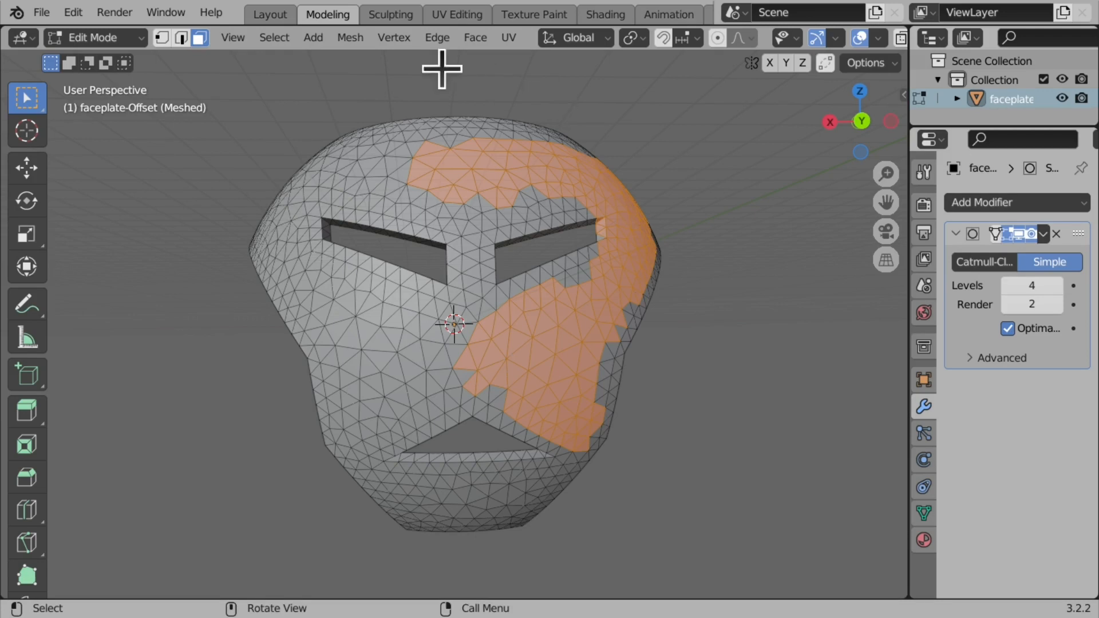
Step: Assign the selected cheek and forehead faces to a new vertex group
click(393, 46)
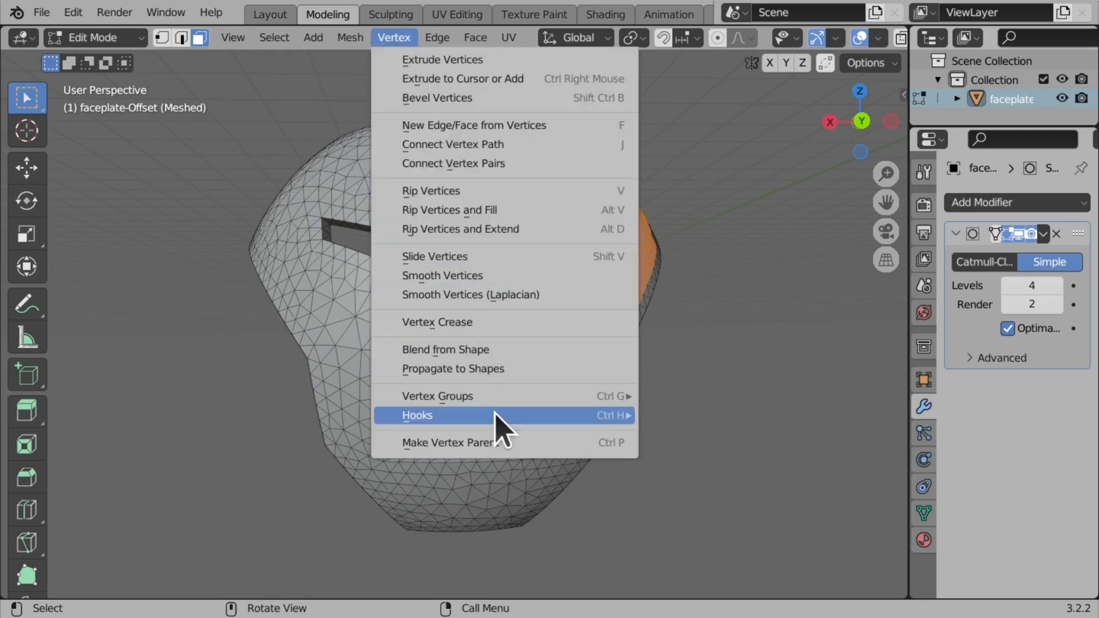
mouse_move(511, 399)
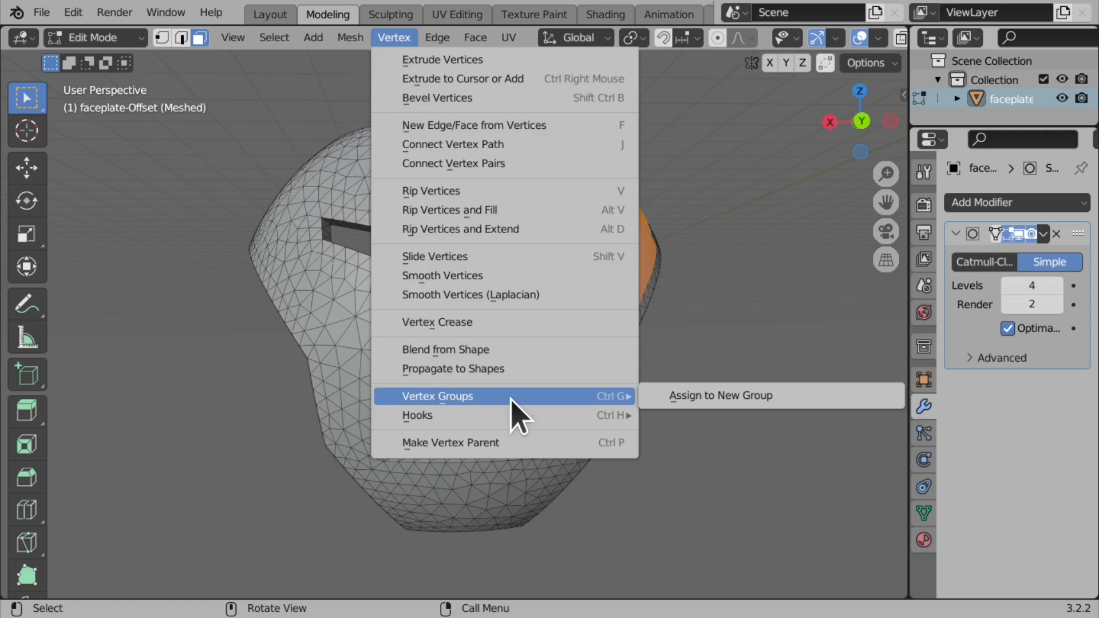
click(711, 397)
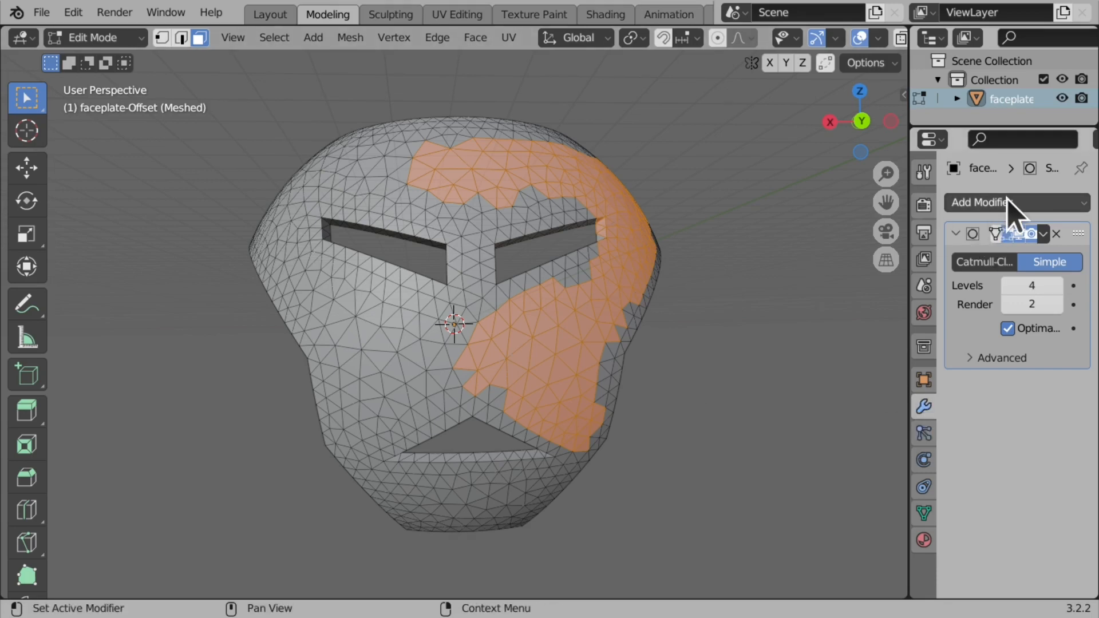
Step: Return to Object Mode and add a new Displace modifier to the faceplate
click(101, 40)
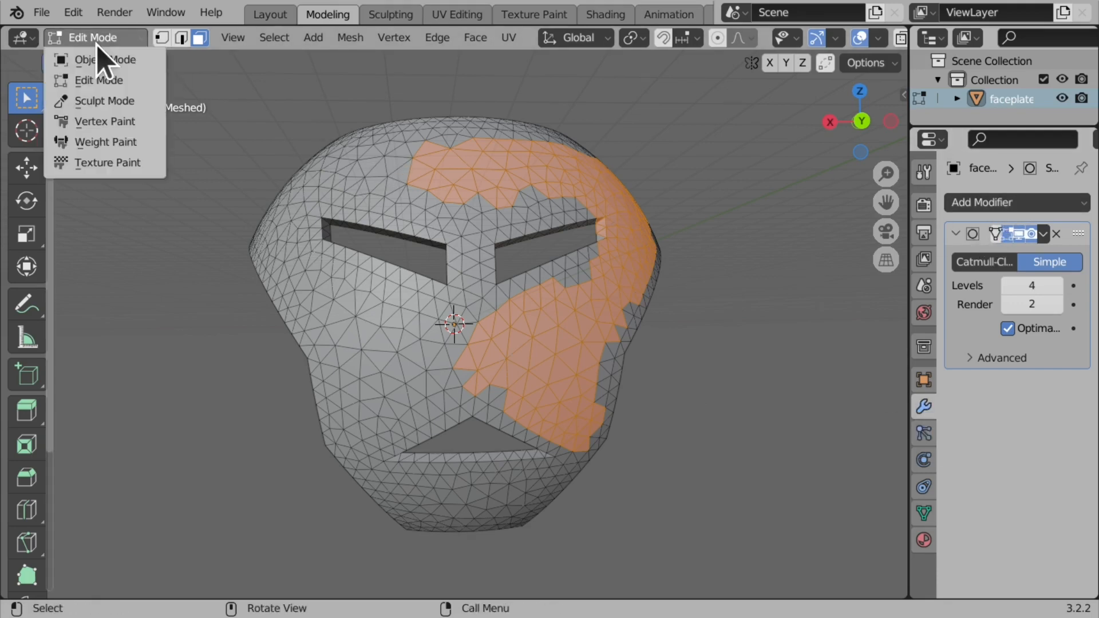
click(118, 67)
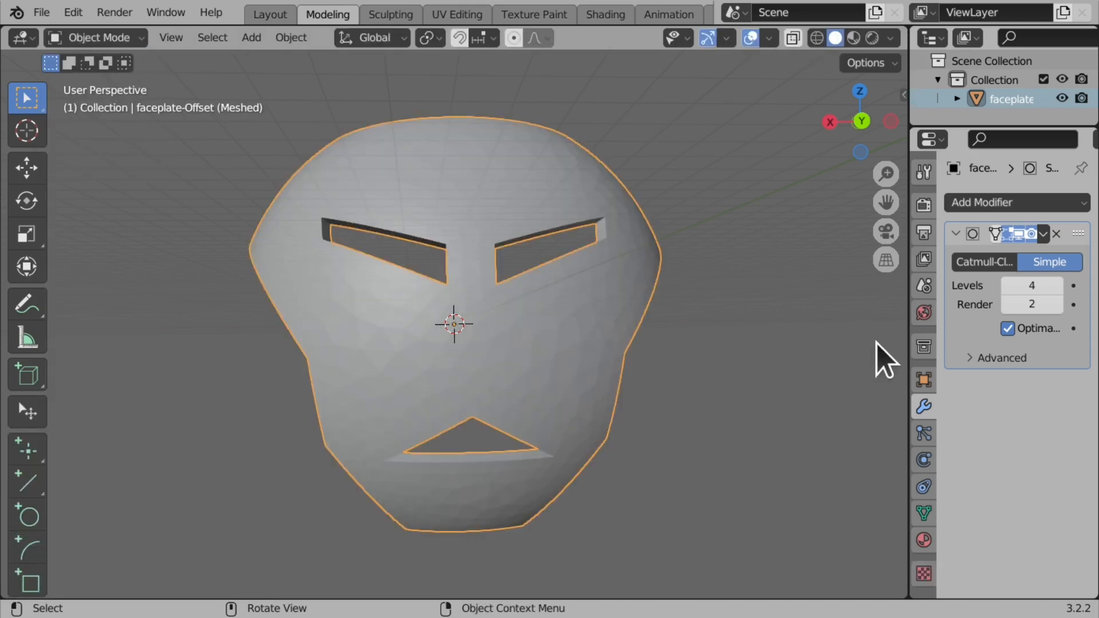
click(1015, 206)
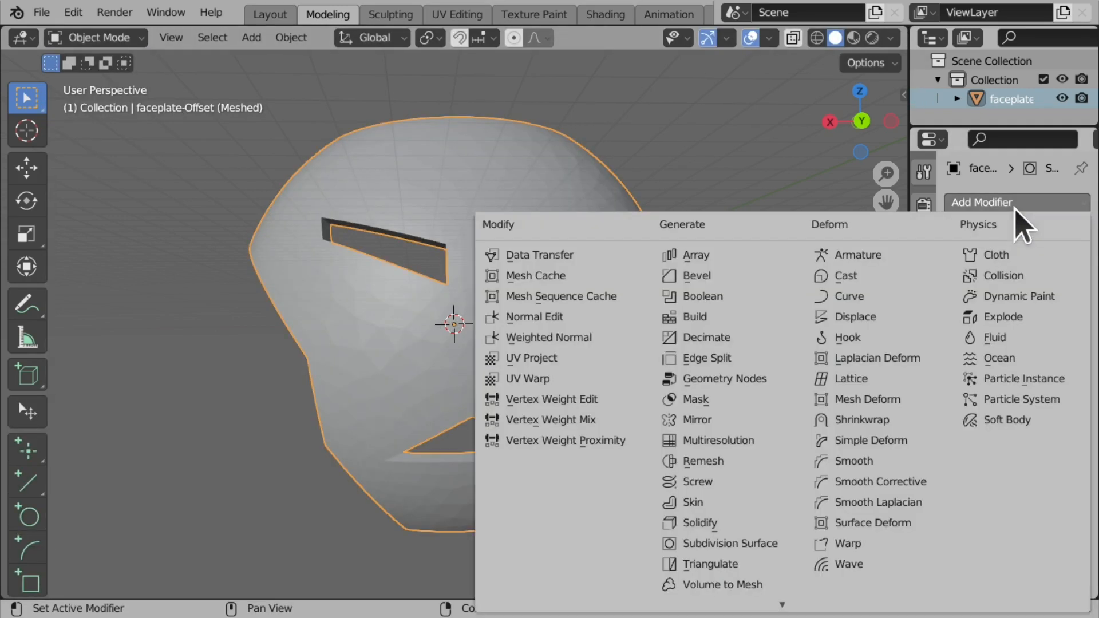
click(871, 318)
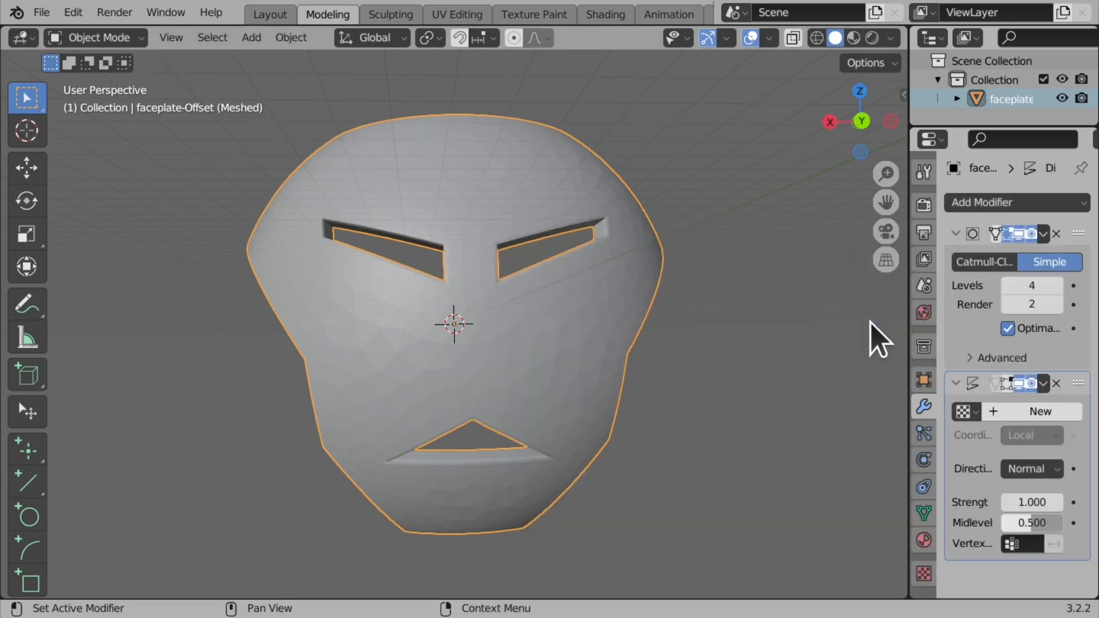
Step: Create a new texture for the Displace modifier and load the hexagon image mesh.jpg from the Downloads folder into it
click(1025, 412)
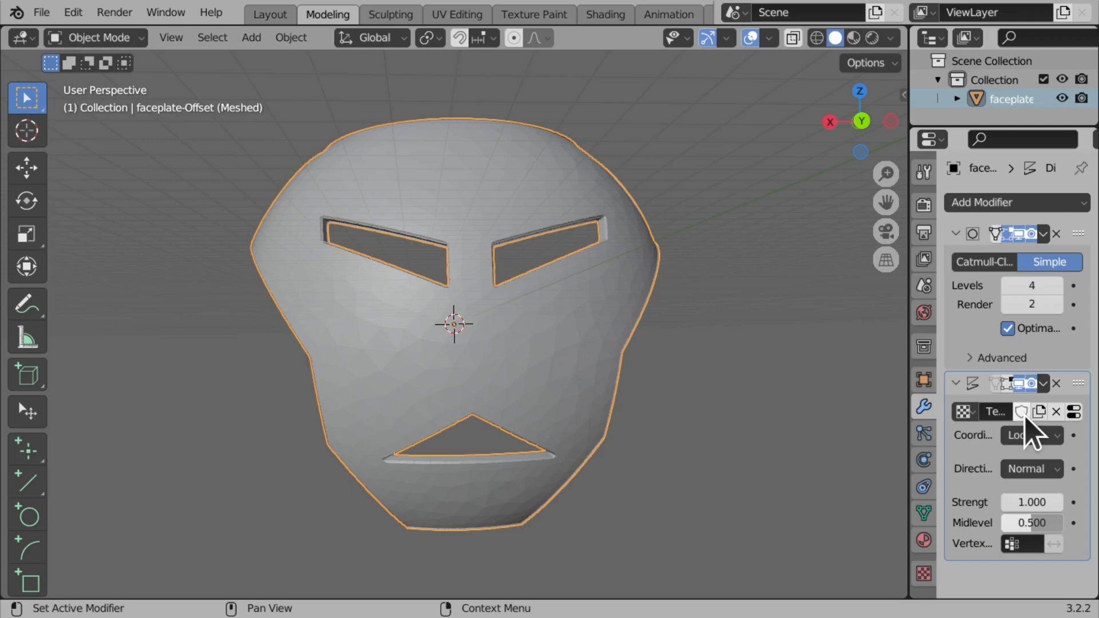
click(1074, 412)
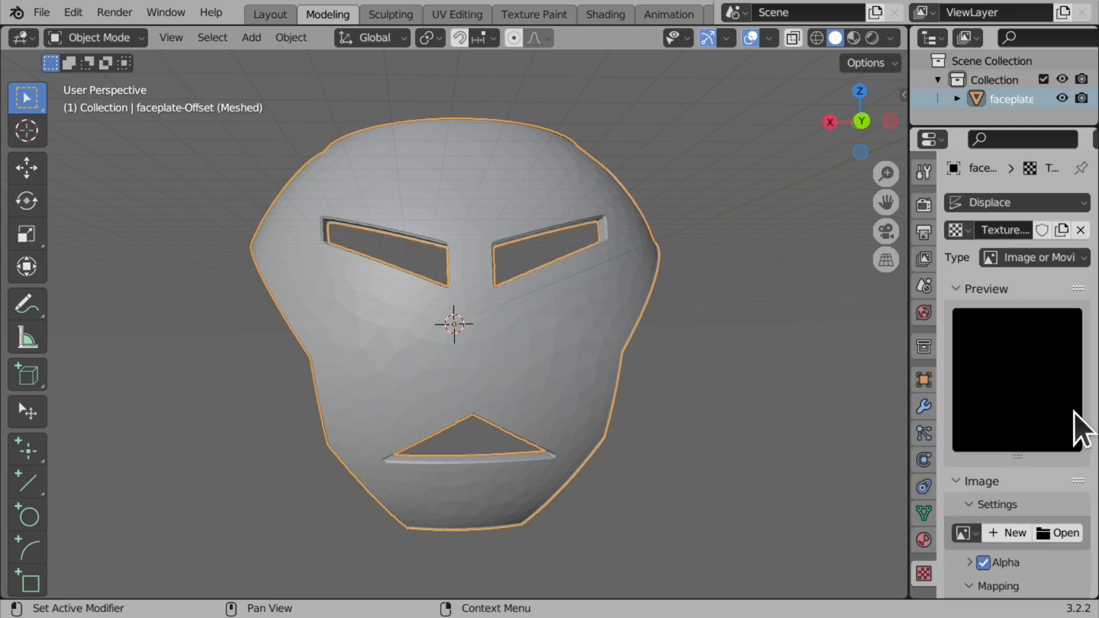
click(1060, 535)
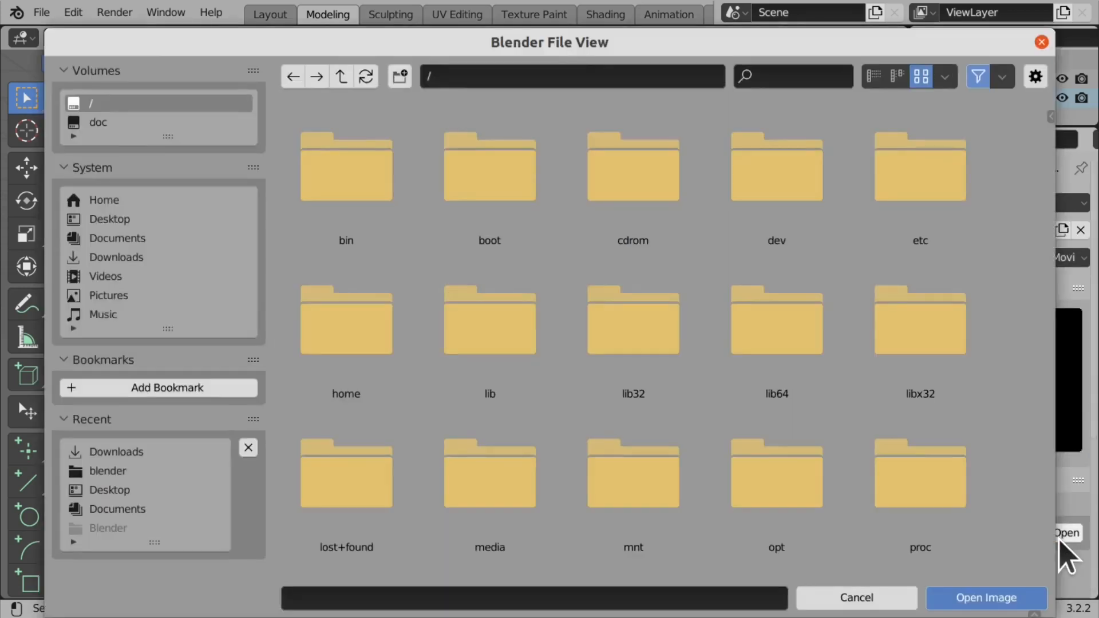
click(121, 257)
scroll(699, 483, down, 5)
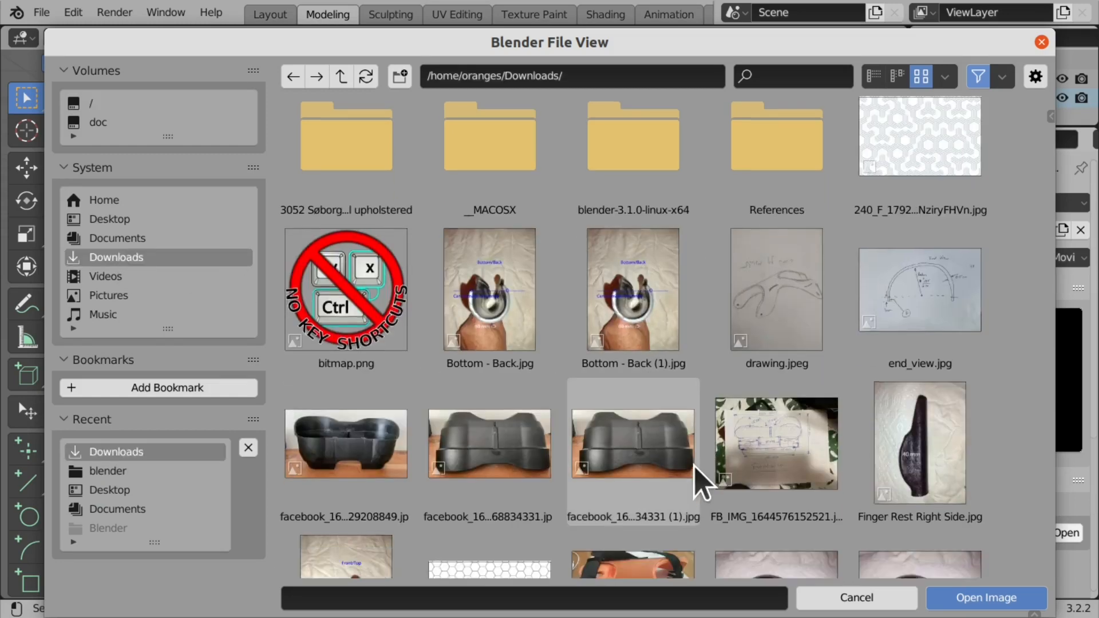
click(518, 383)
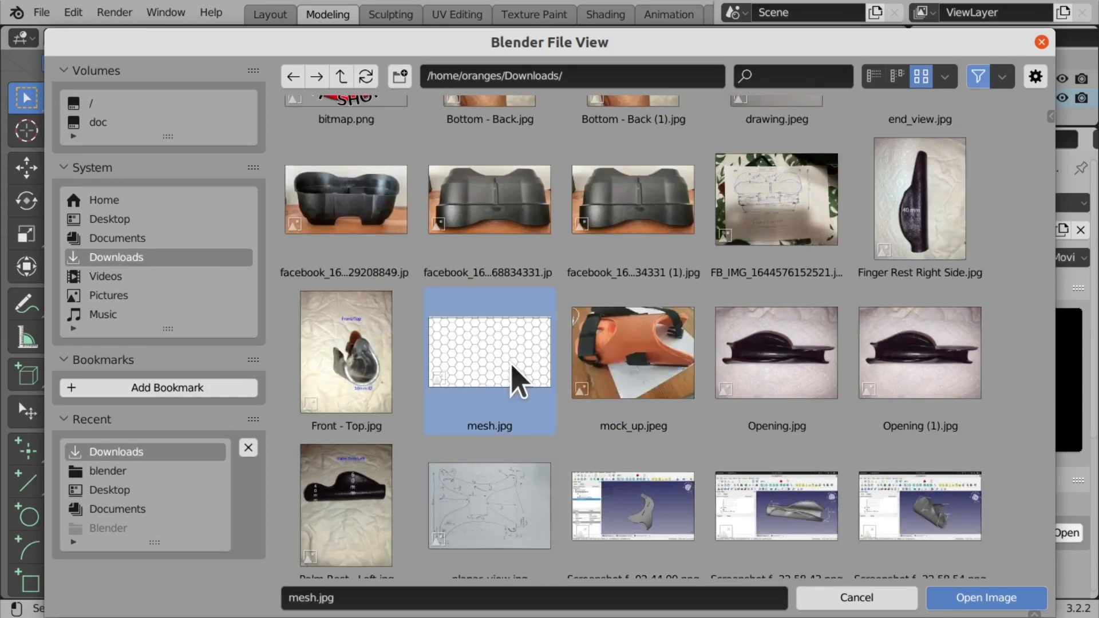
click(964, 597)
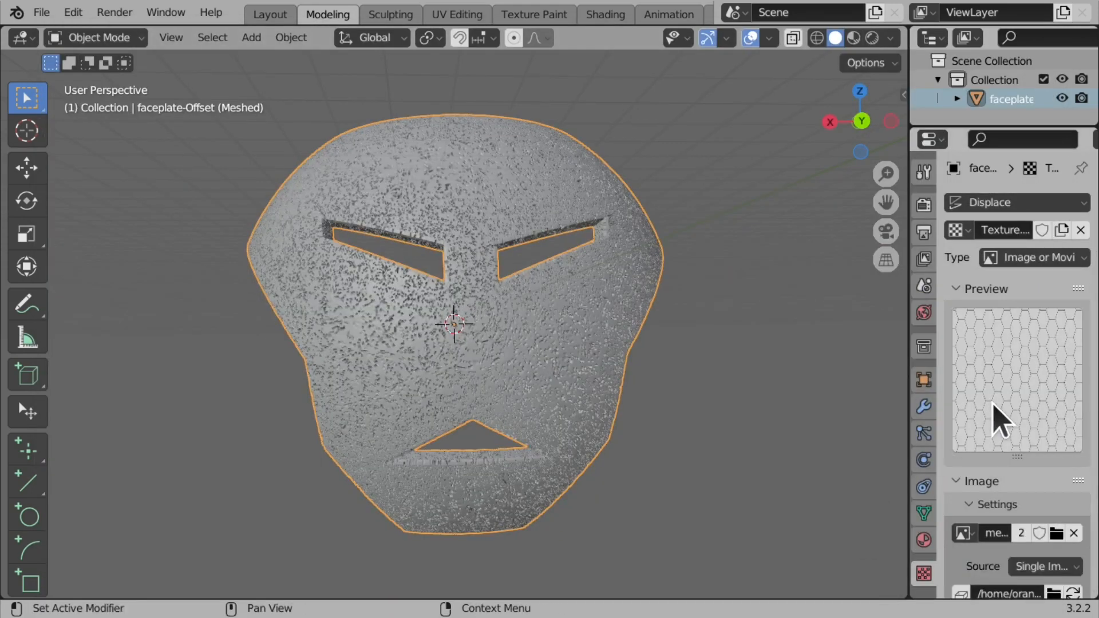
Step: Unwrap the selected faces in Edit Mode with Smart UV Project at a 66° angle limit and check the layout in the UV editor
click(100, 40)
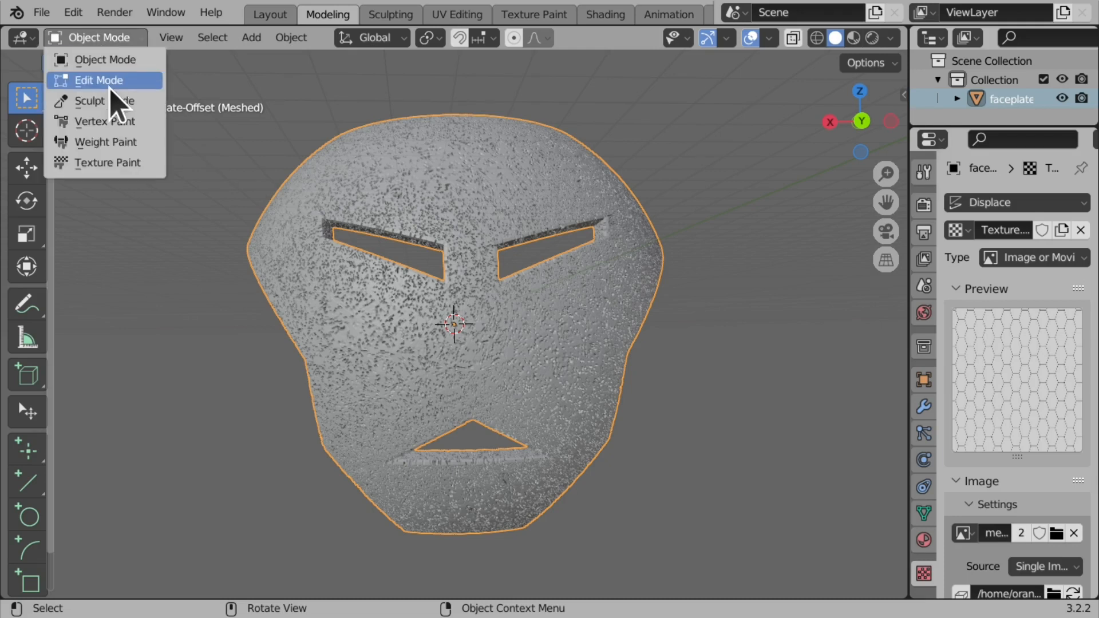
click(110, 86)
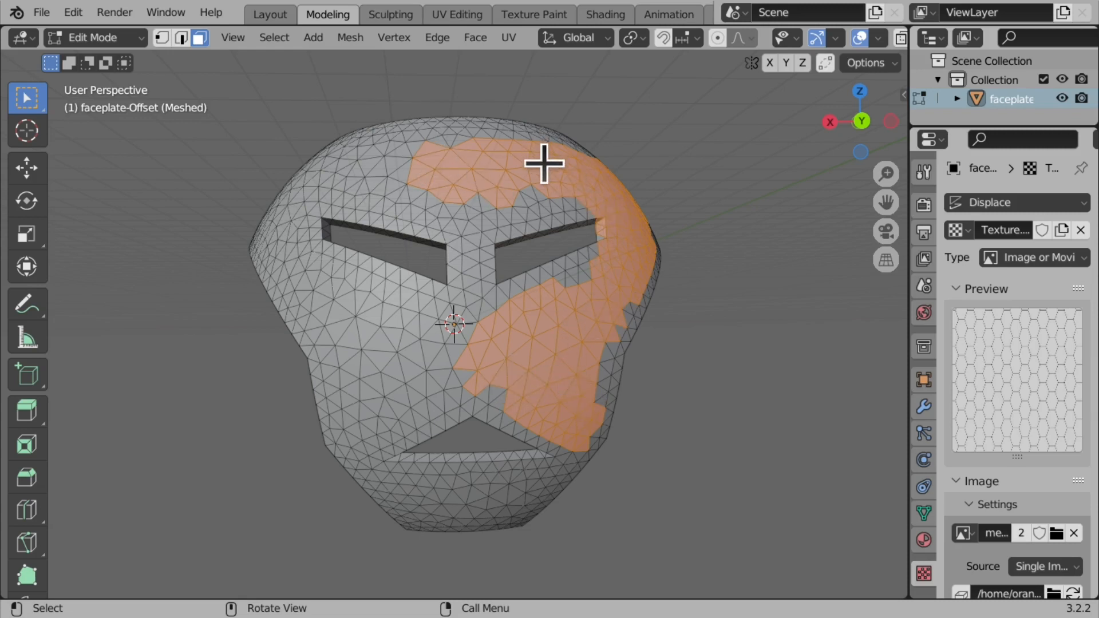
click(511, 38)
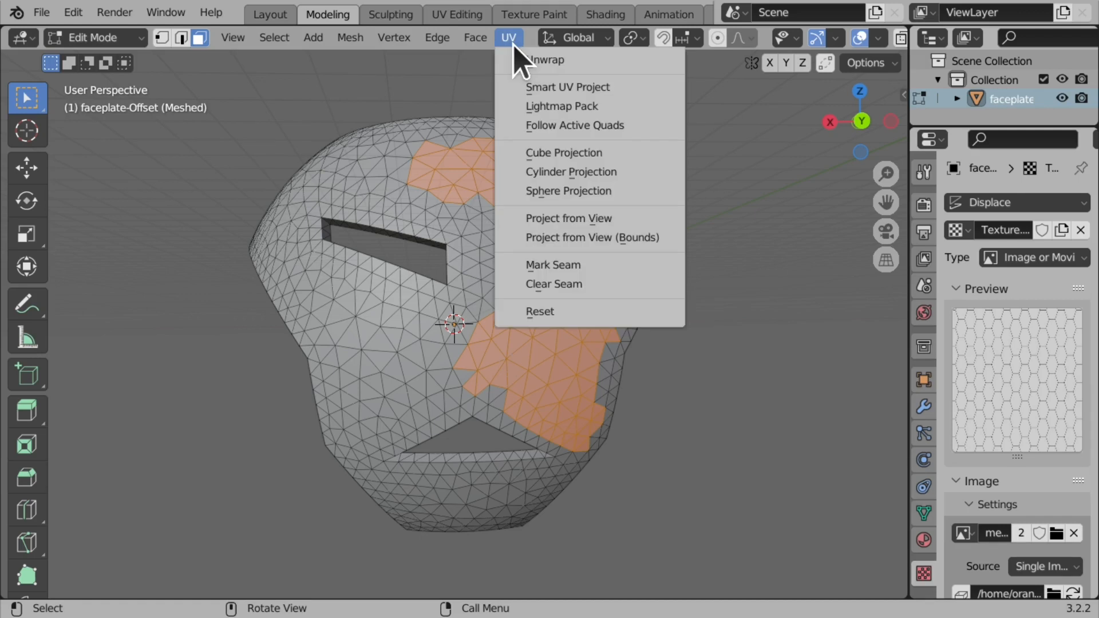
click(564, 87)
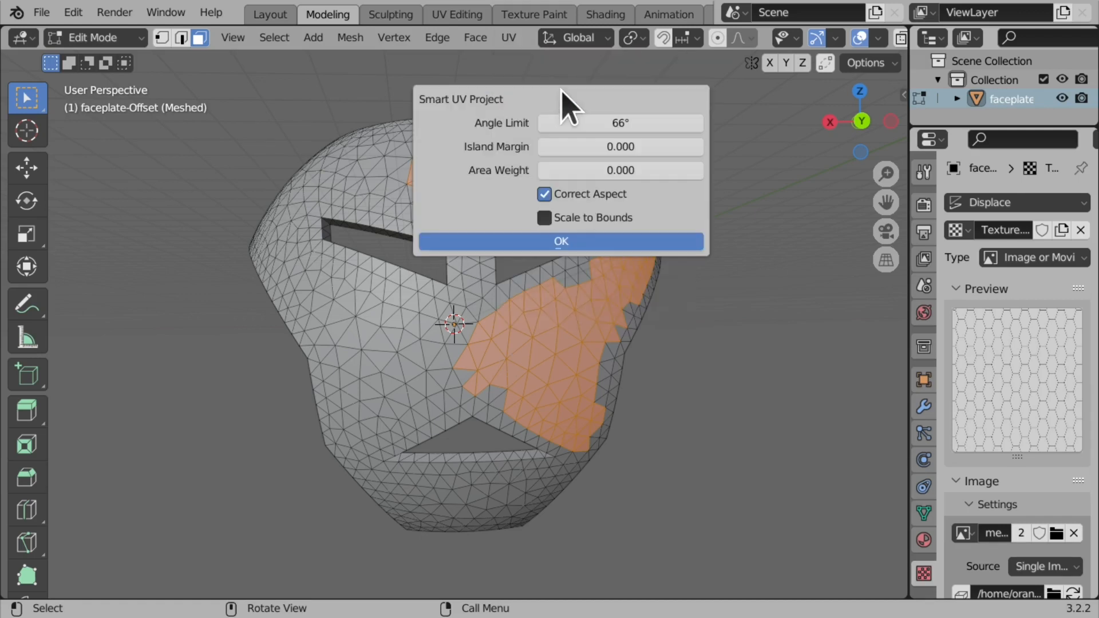
click(658, 240)
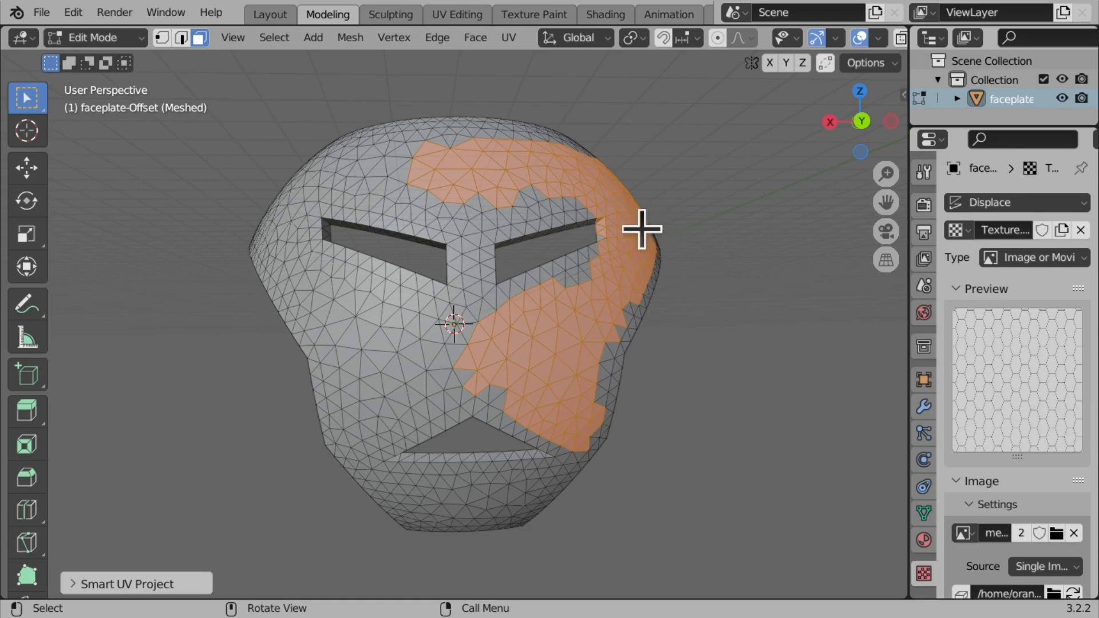
click(457, 15)
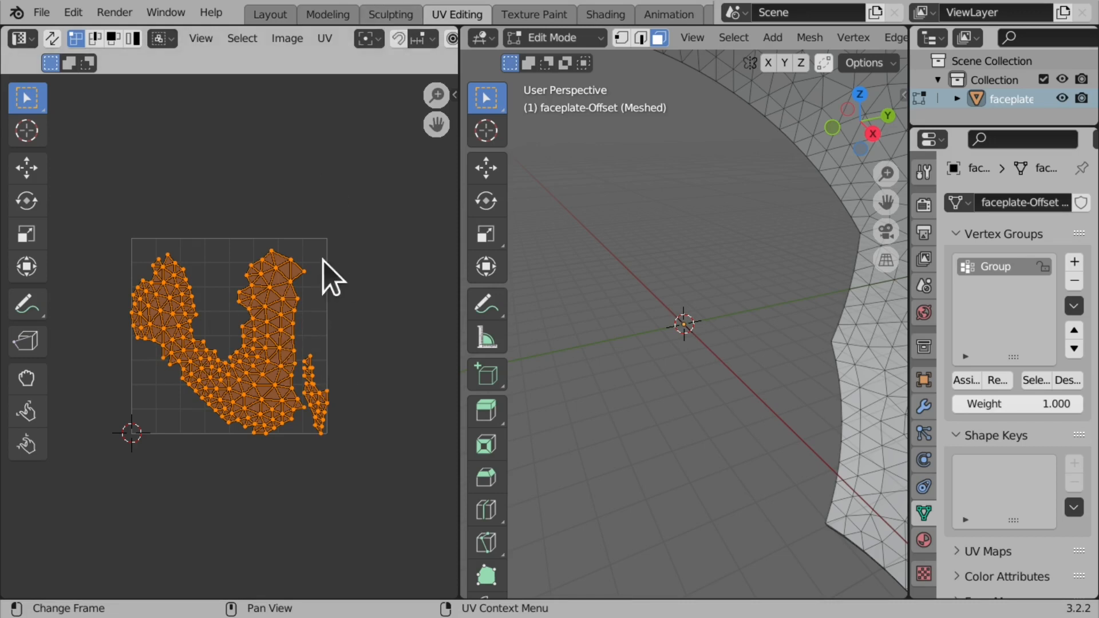
click(338, 15)
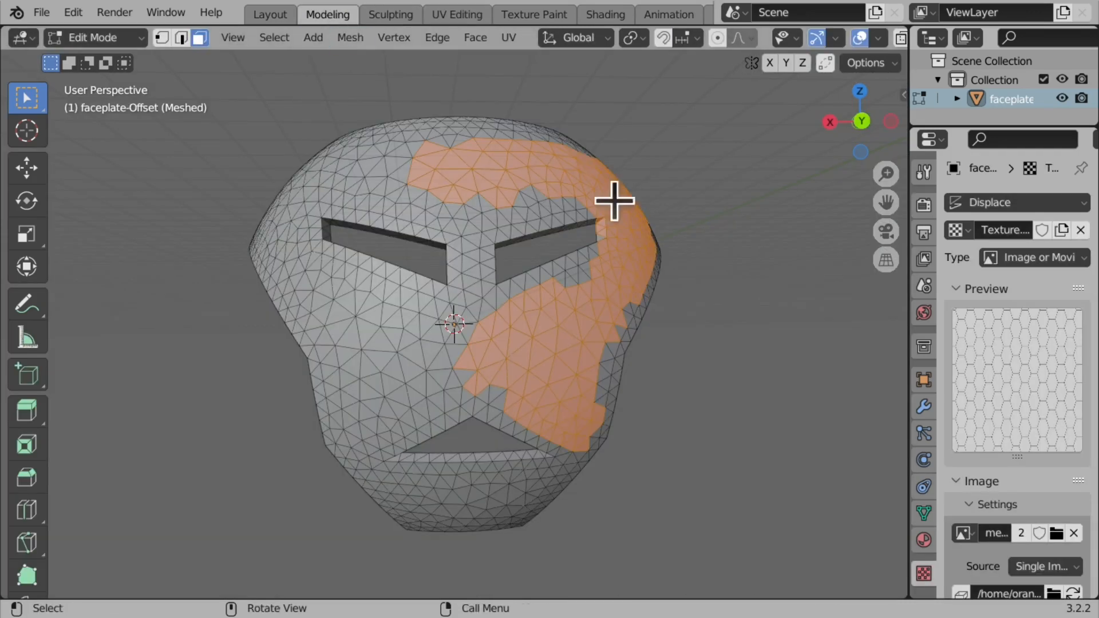
Step: Return to Object Mode and set the Displace modifier's texture coordinates to UV
scroll(706, 366, down, 2)
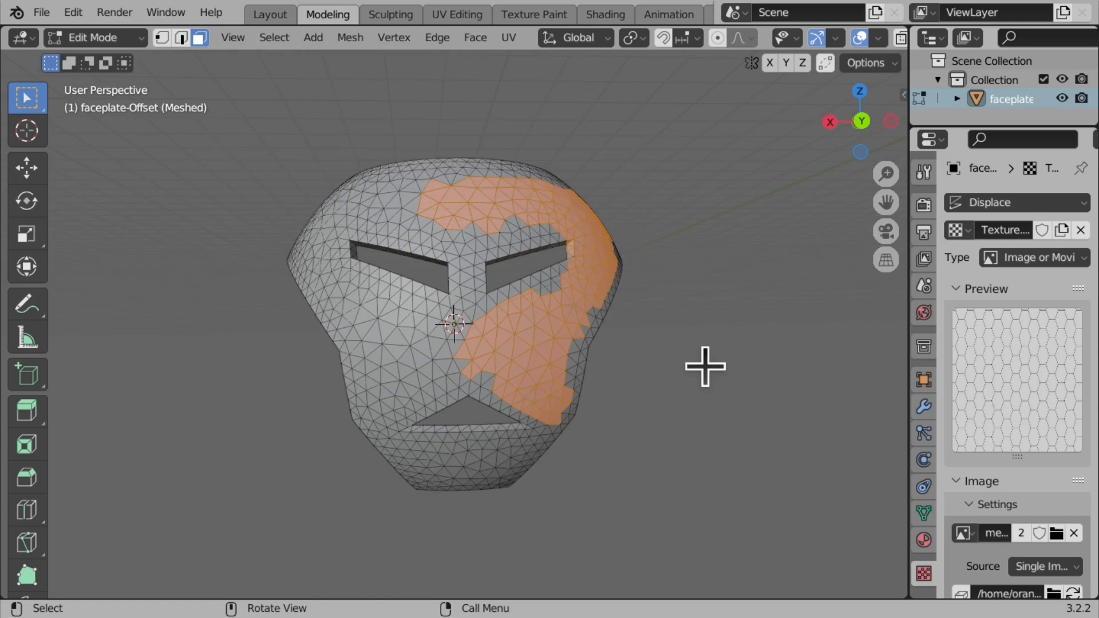
click(101, 40)
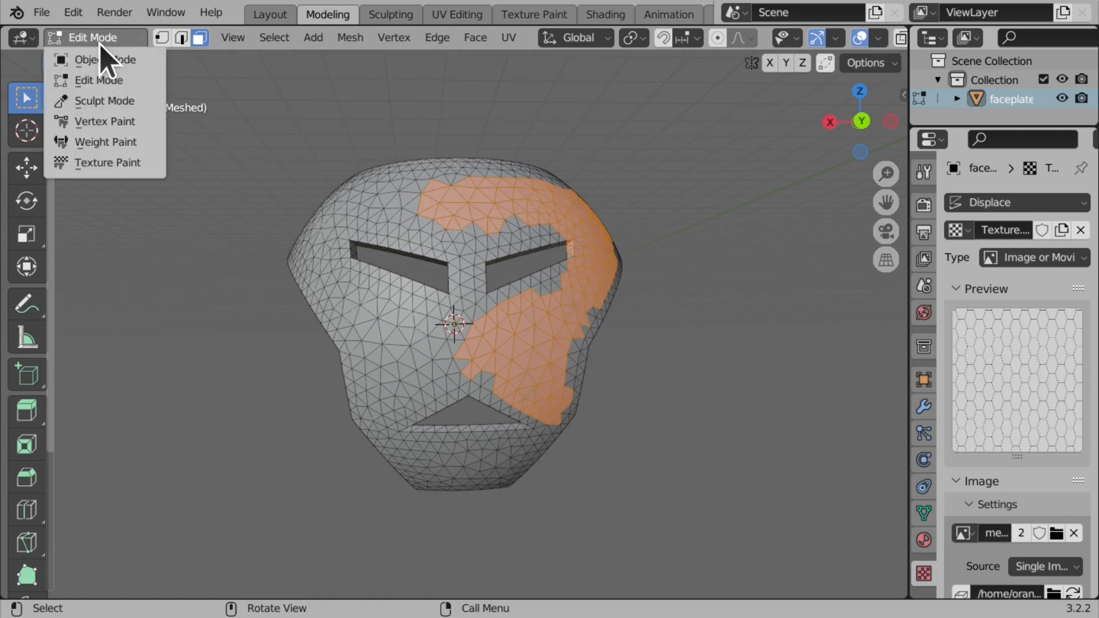
click(112, 65)
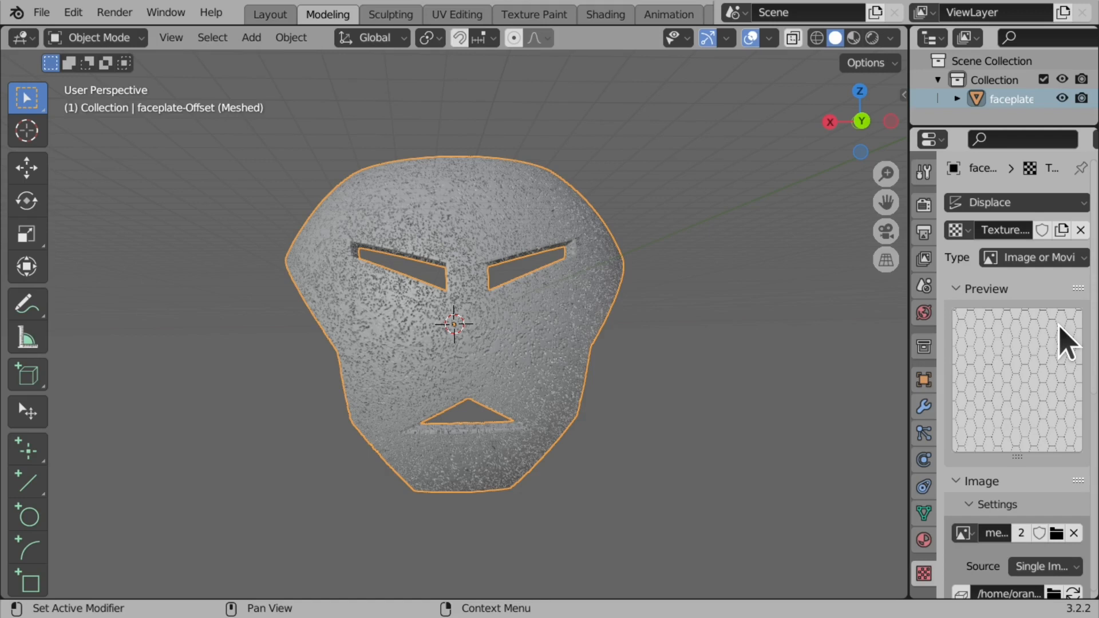
click(919, 412)
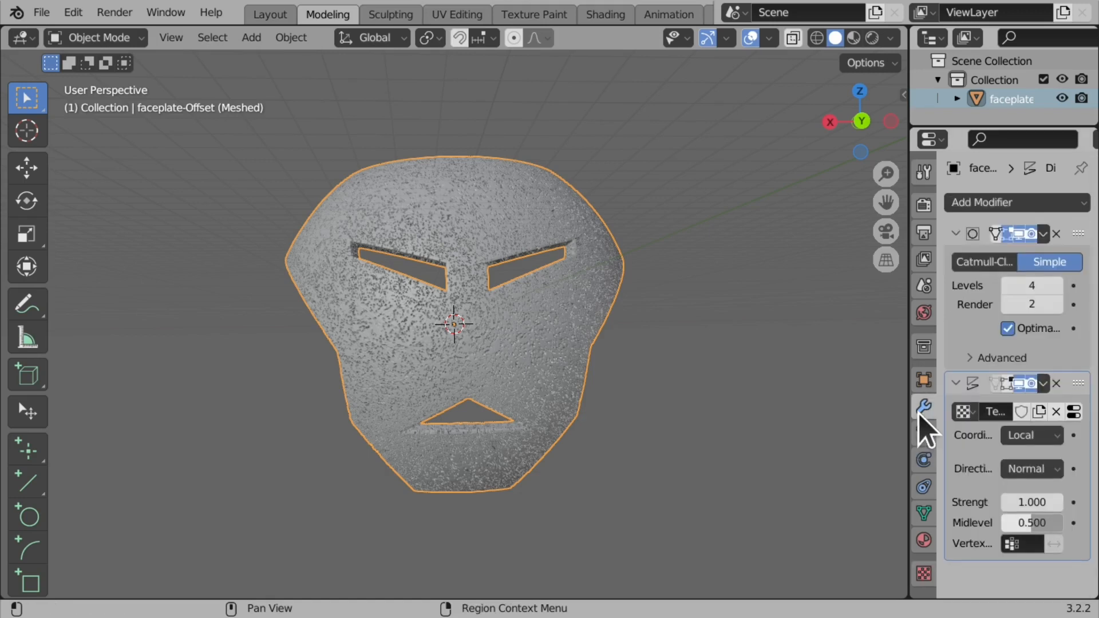
click(1048, 438)
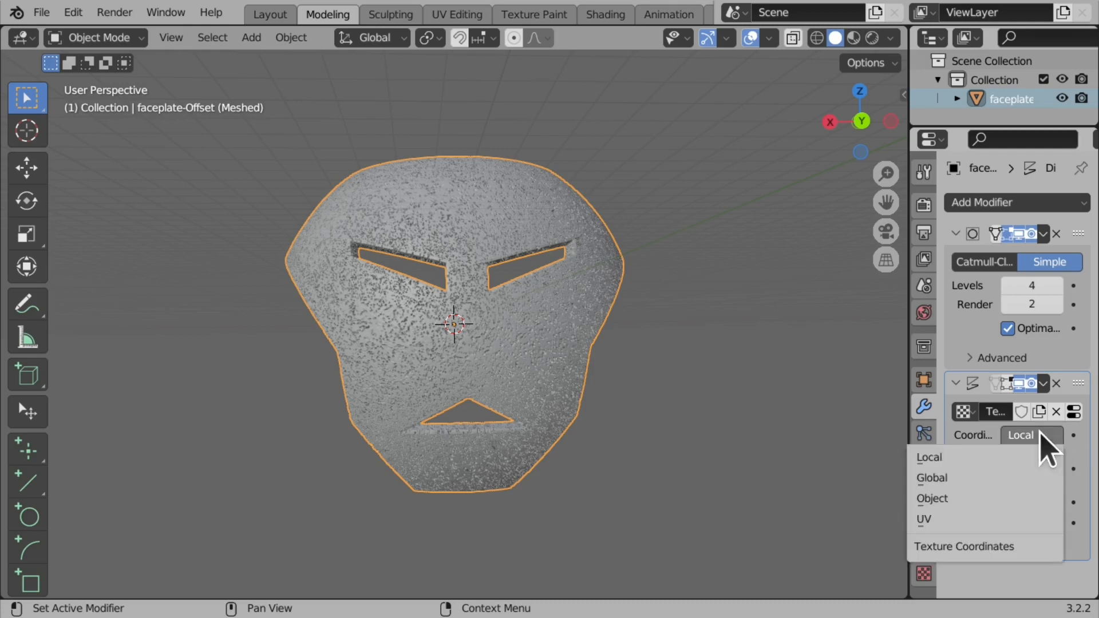
click(967, 514)
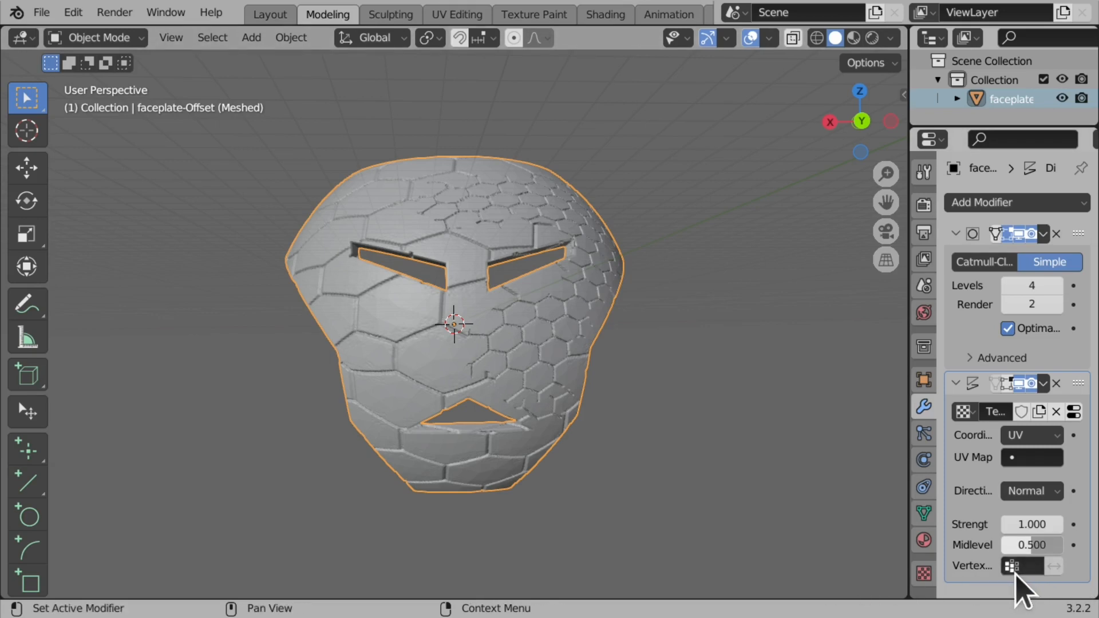
Step: Limit the Displace modifier to the vertex group named Group and set its strength to -0.3
click(1029, 567)
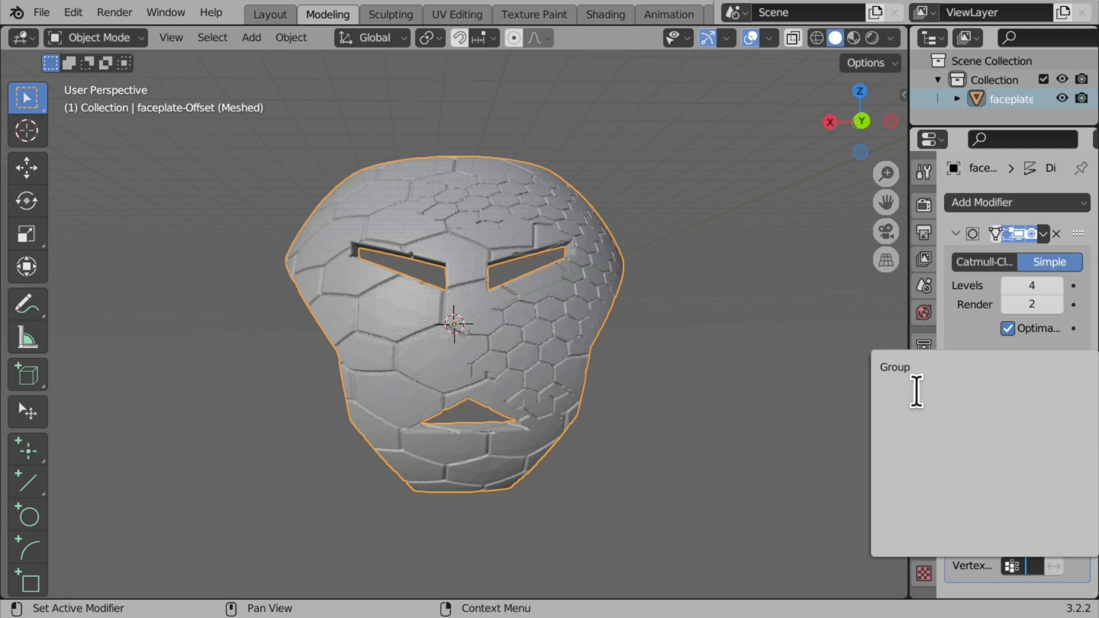
click(908, 368)
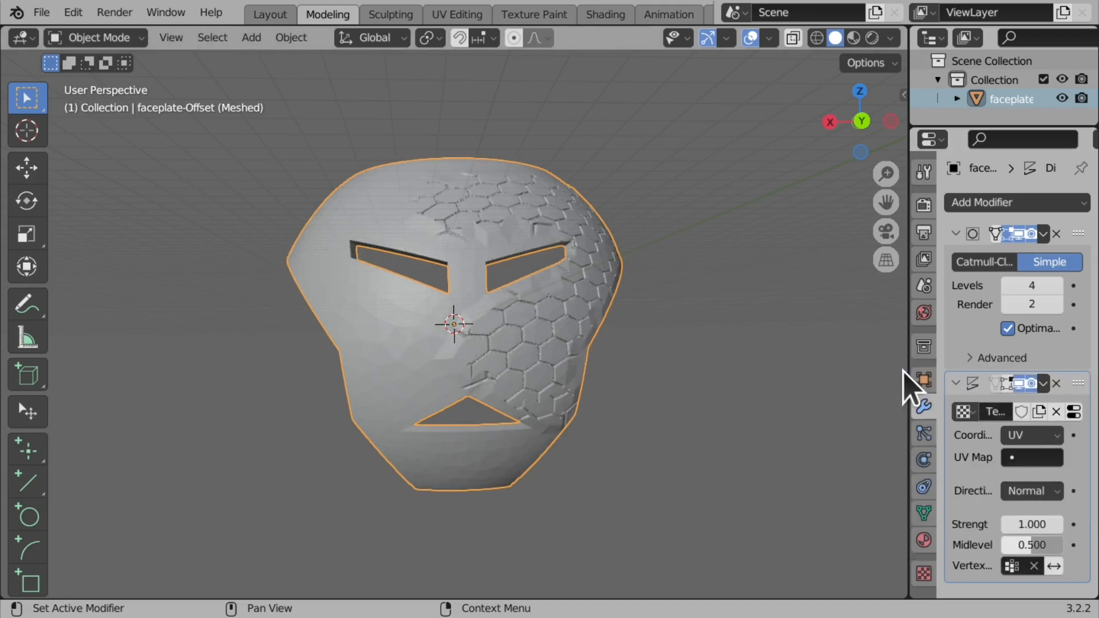
scroll(560, 276, up, 2)
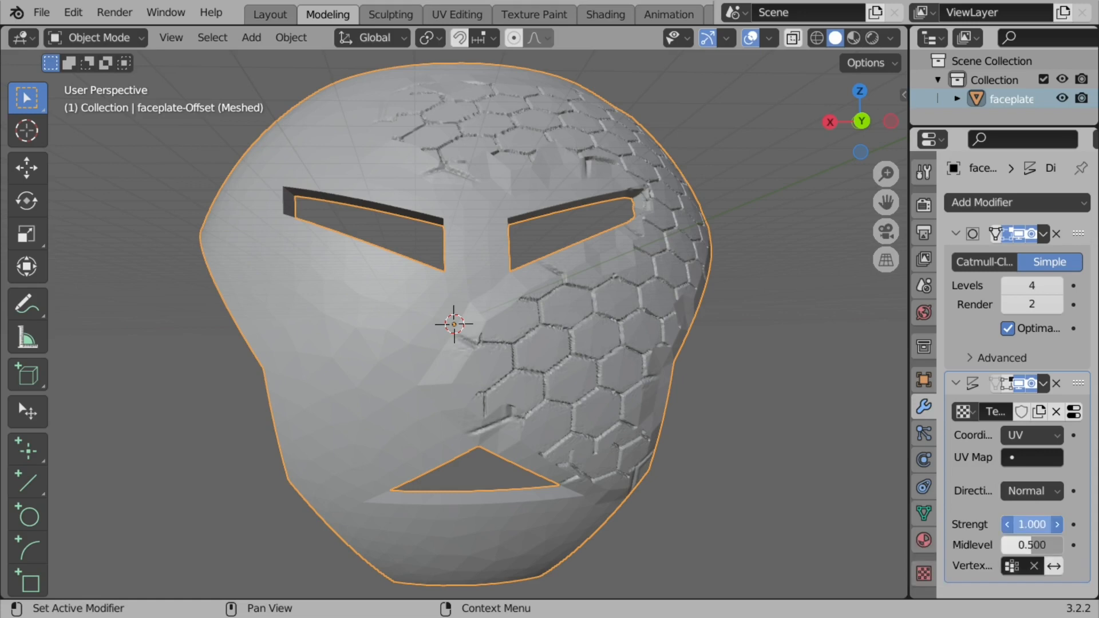
drag(1032, 525, 990, 524)
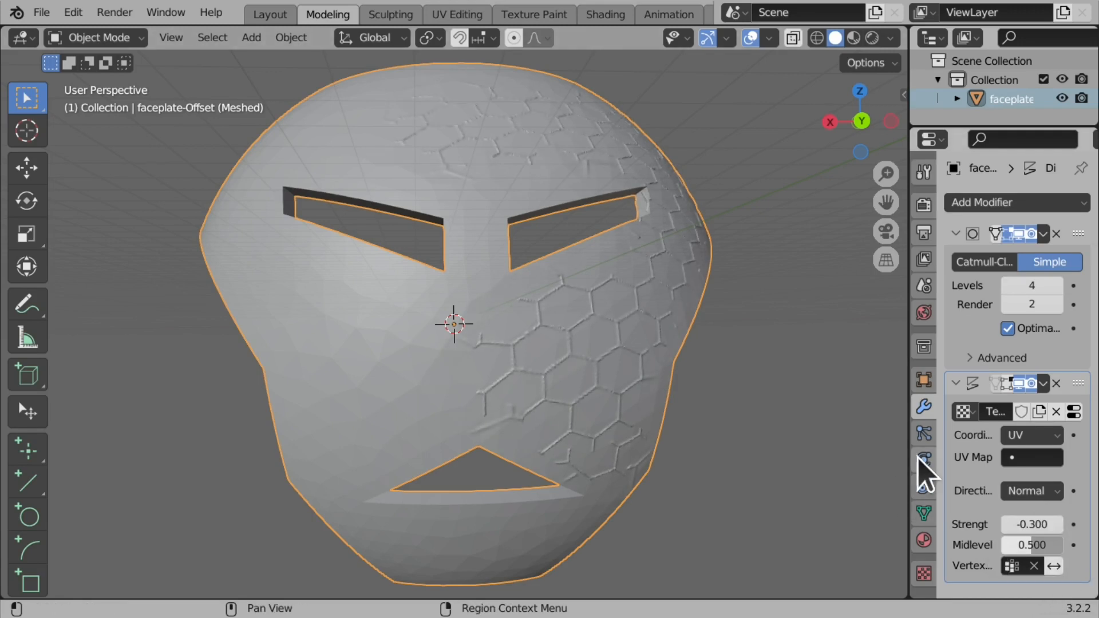
Step: Set the hexagon texture's mapping repeat to 3 in both X and Y
click(922, 576)
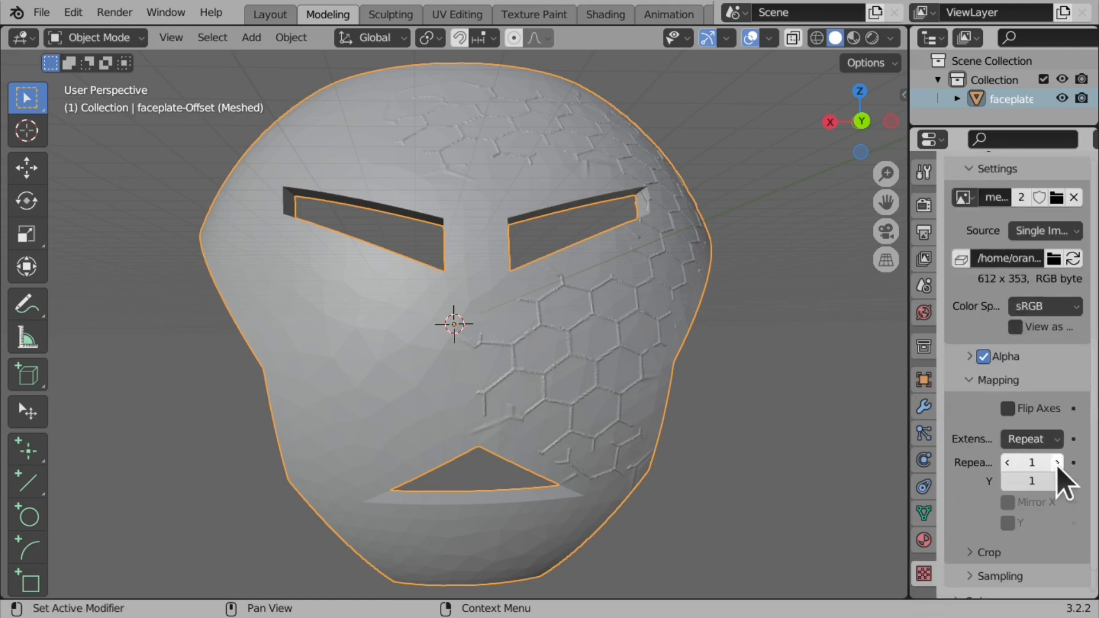
click(1057, 463)
click(1057, 481)
click(1057, 481)
click(1057, 463)
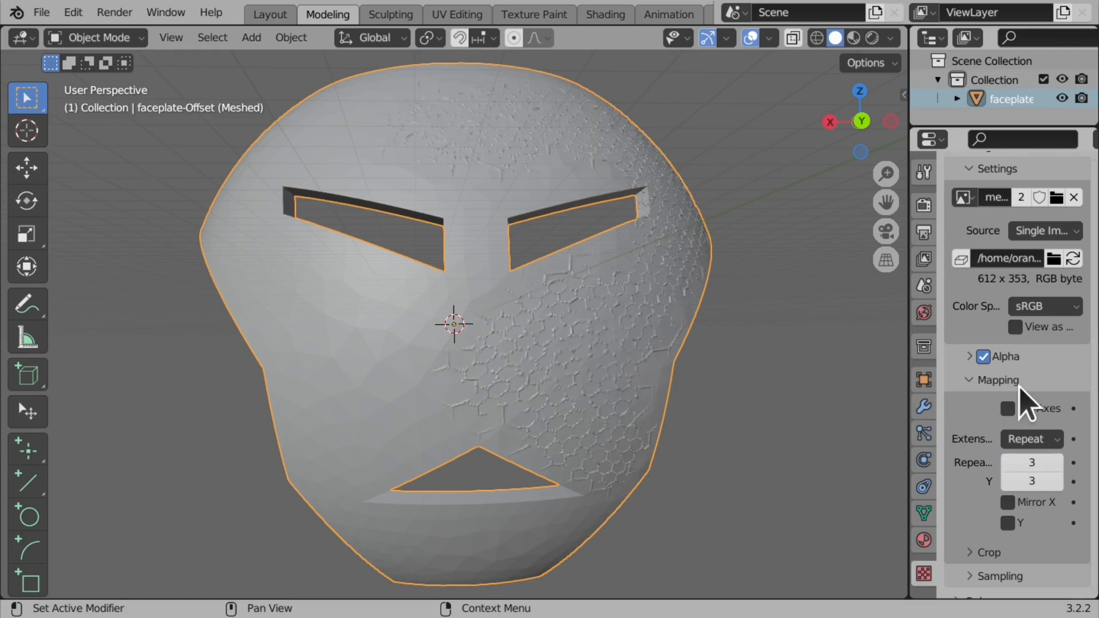
scroll(1025, 404, up, 6)
scroll(1025, 404, up, 5)
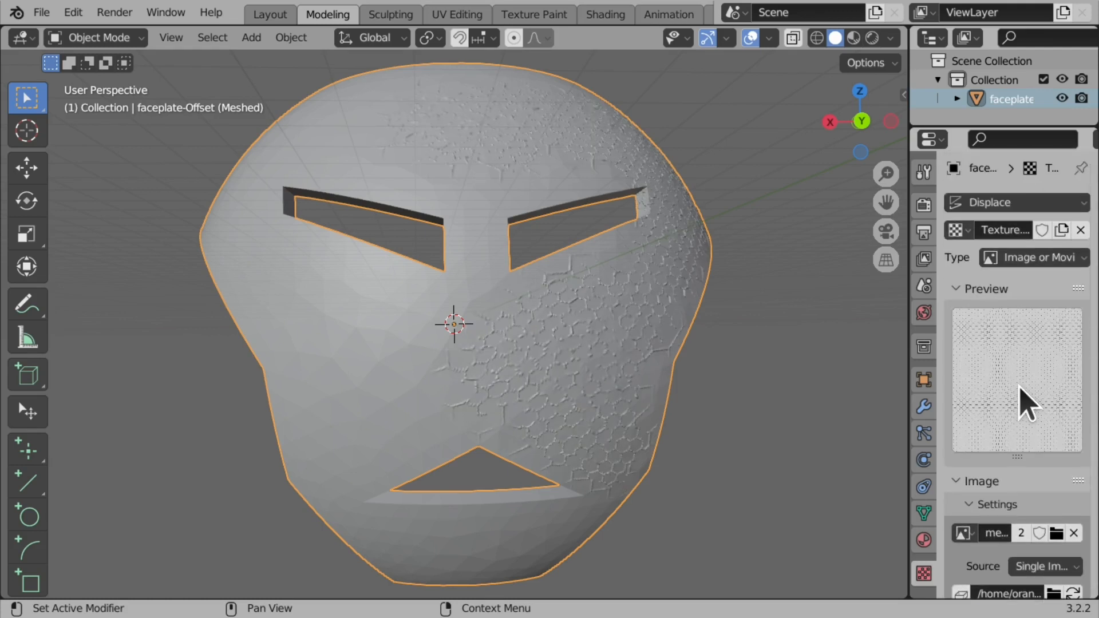
Step: Try Displace strengths of -0.2 and 1 on the hexagon pattern
click(923, 406)
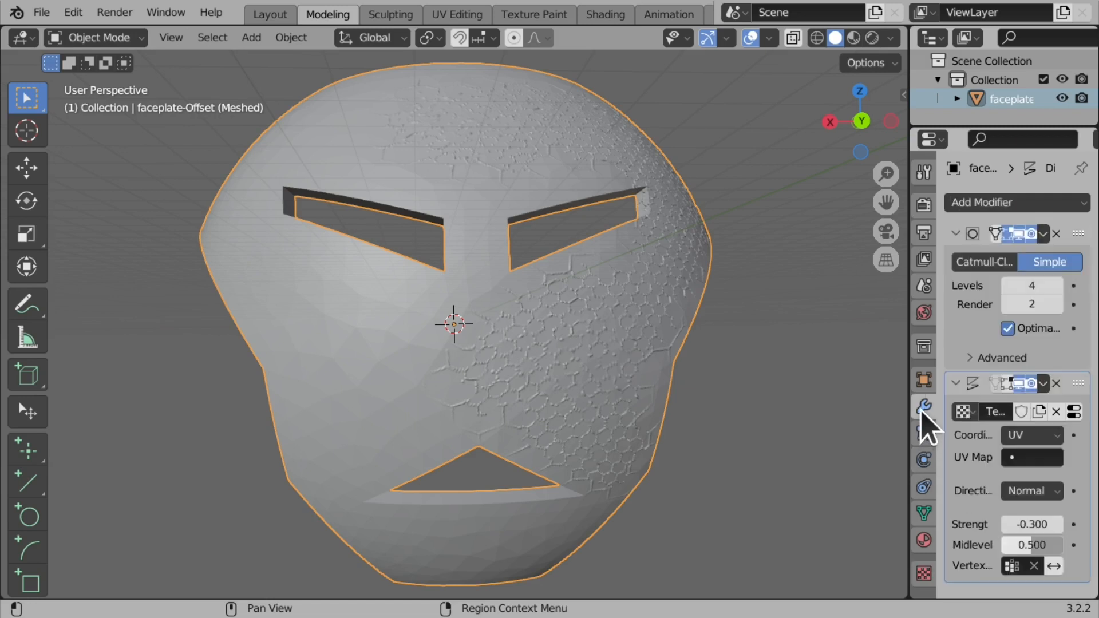
click(1058, 525)
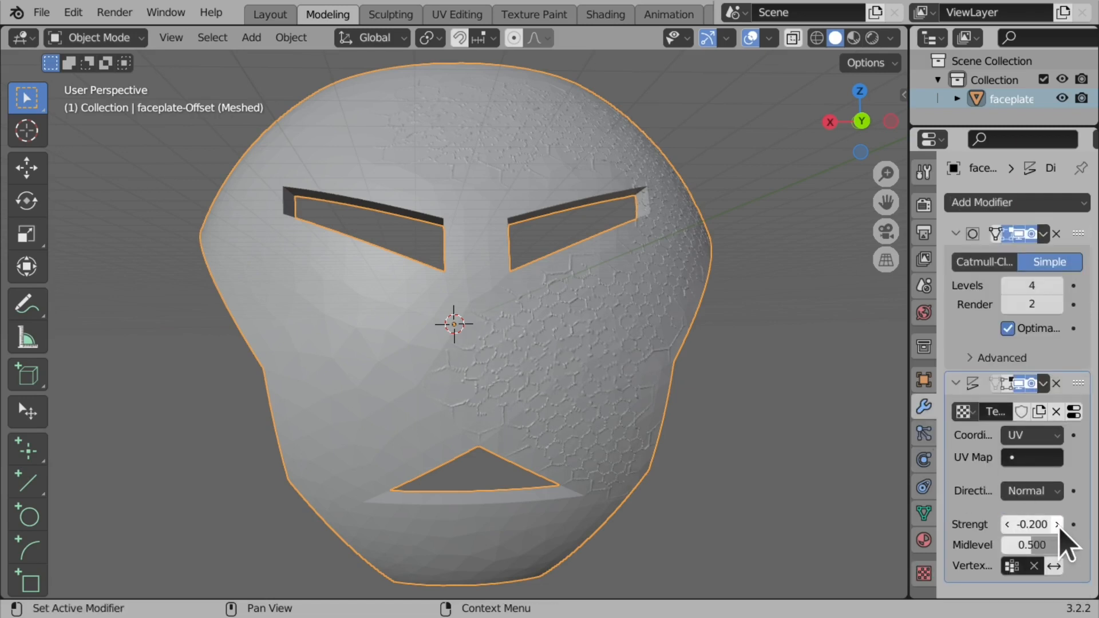
click(1037, 524)
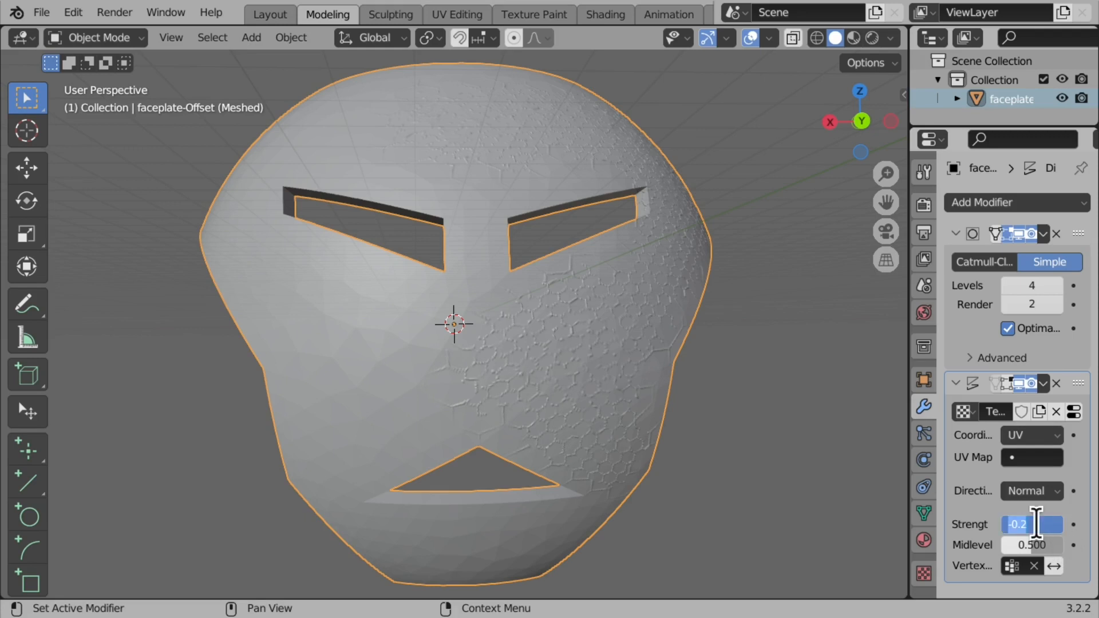
text(1)
key(Return)
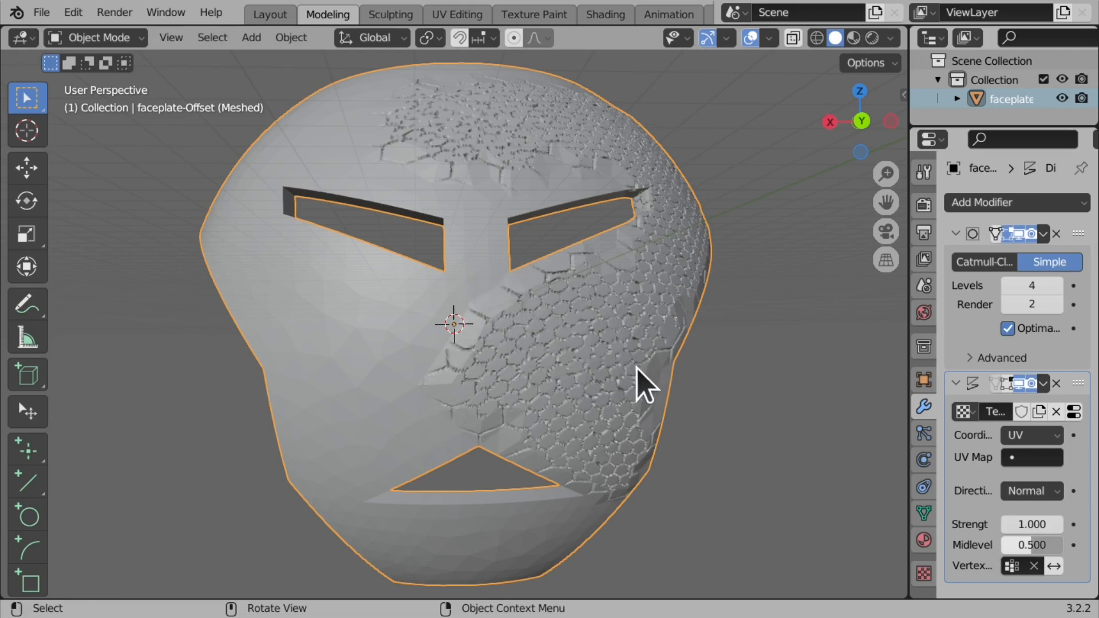
Step: Try Displace strengths of 0.2 and 0.5 on the hexagon pattern
click(1008, 528)
click(1007, 524)
click(1039, 522)
text(0)
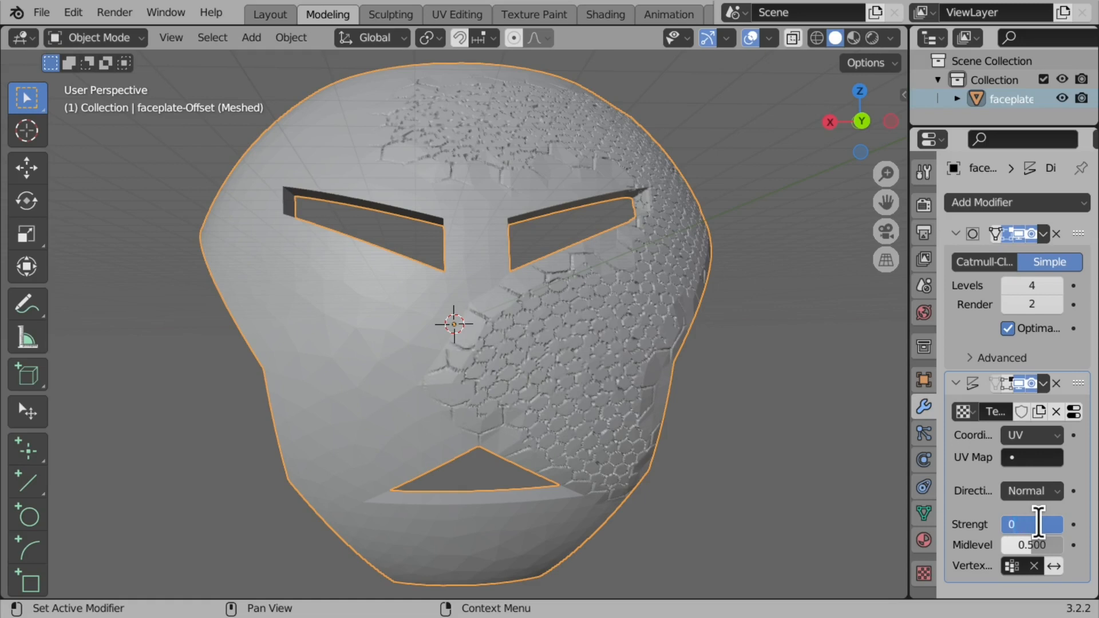
text(.2)
key(Return)
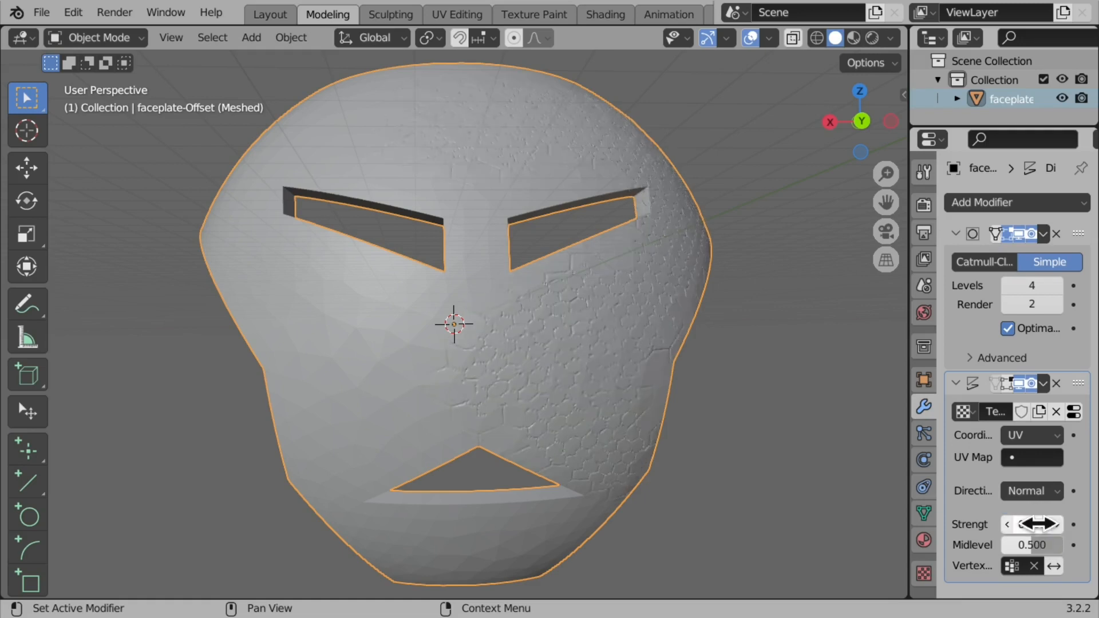
click(1039, 523)
text(0.3)
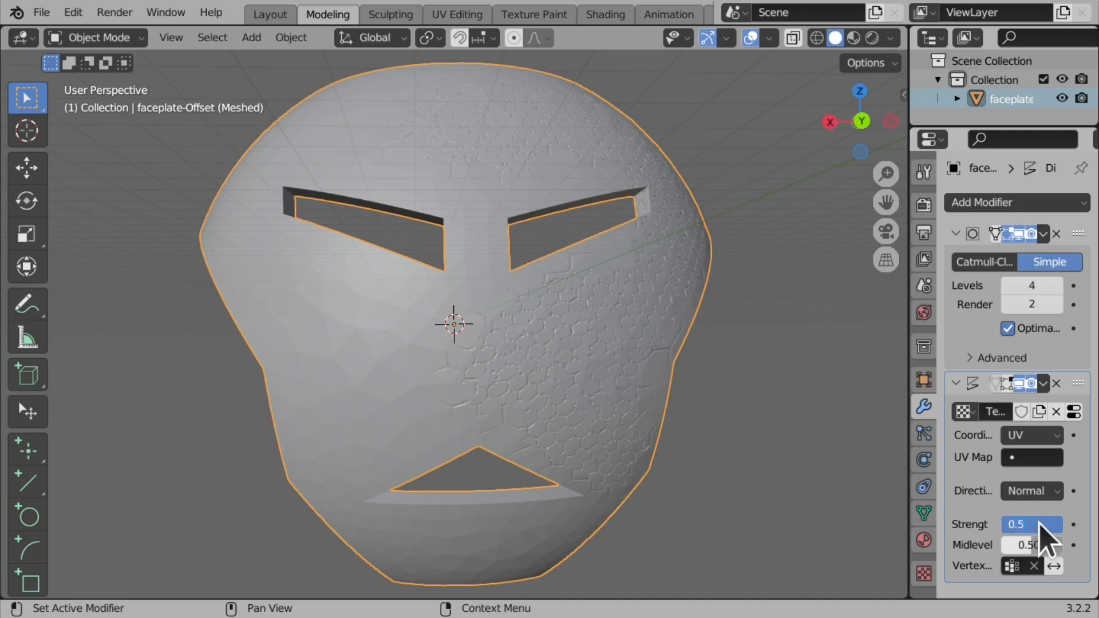
key(Return)
Step: Set the Displace strength to 0.3, inspect the cheek pattern up close, and raise the Subdivision modifier's viewport levels to 5
click(1039, 523)
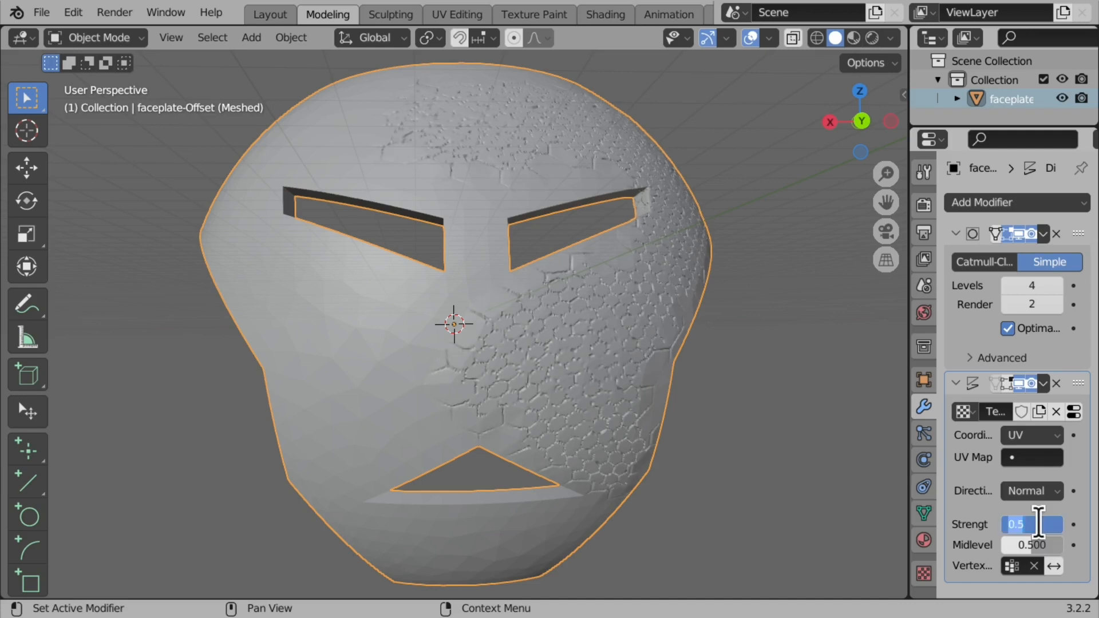
text(0.3)
key(Return)
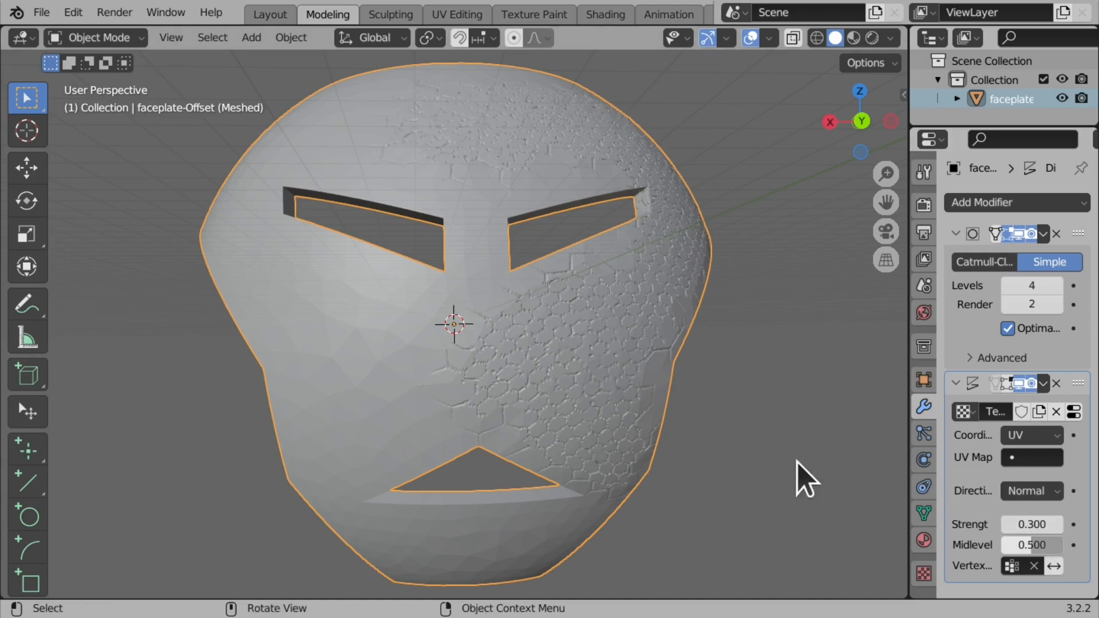
scroll(611, 359, up, 6)
scroll(610, 358, down, 6)
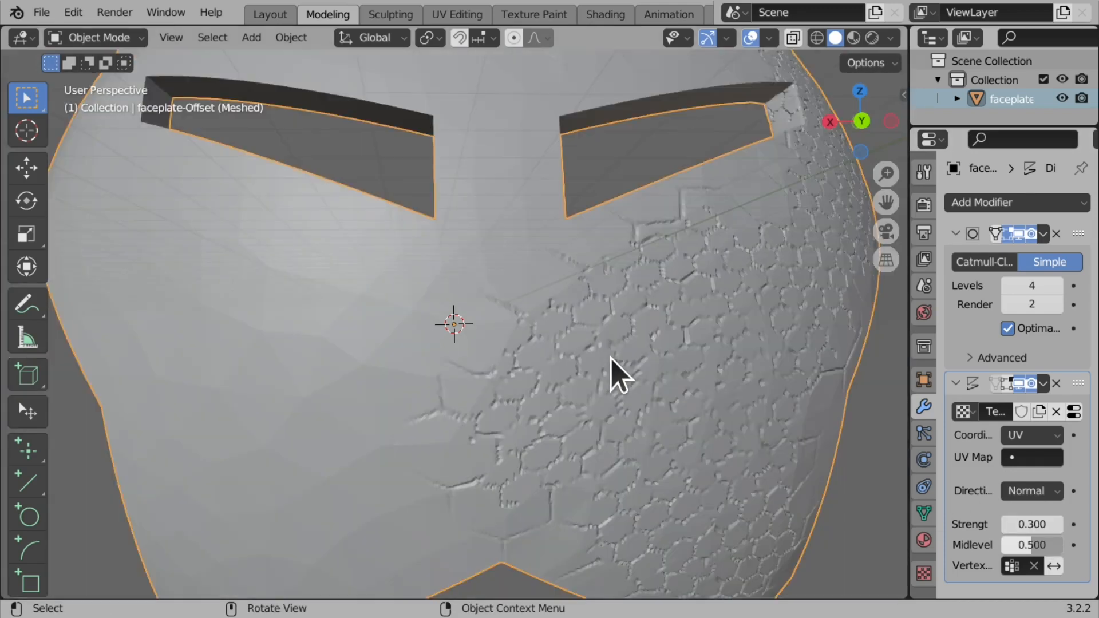
scroll(610, 358, up, 1)
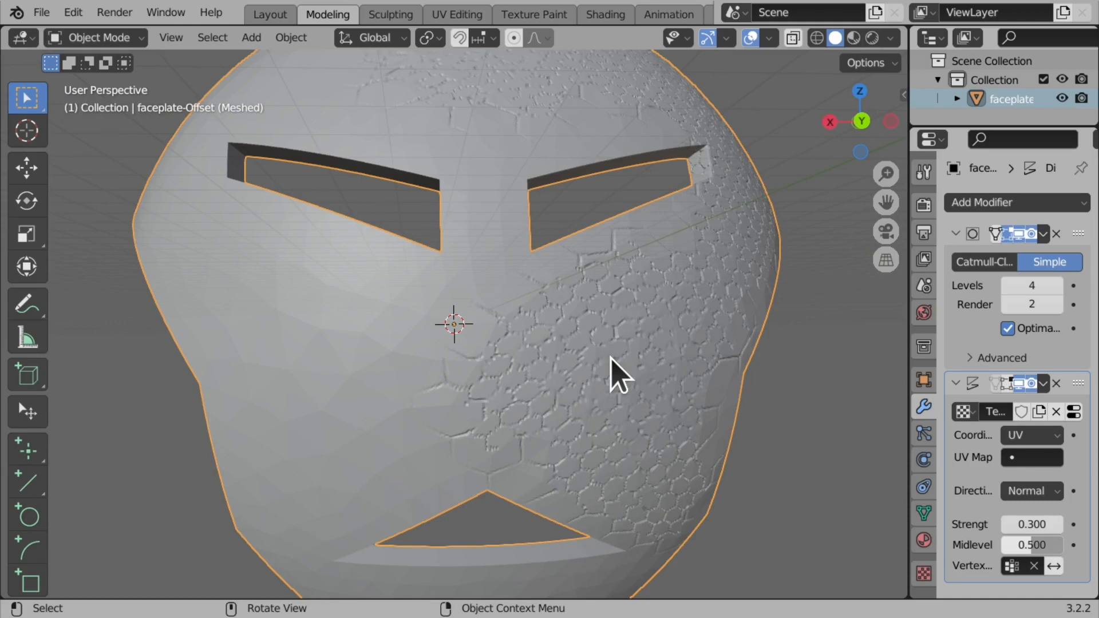
scroll(611, 360, down, 1)
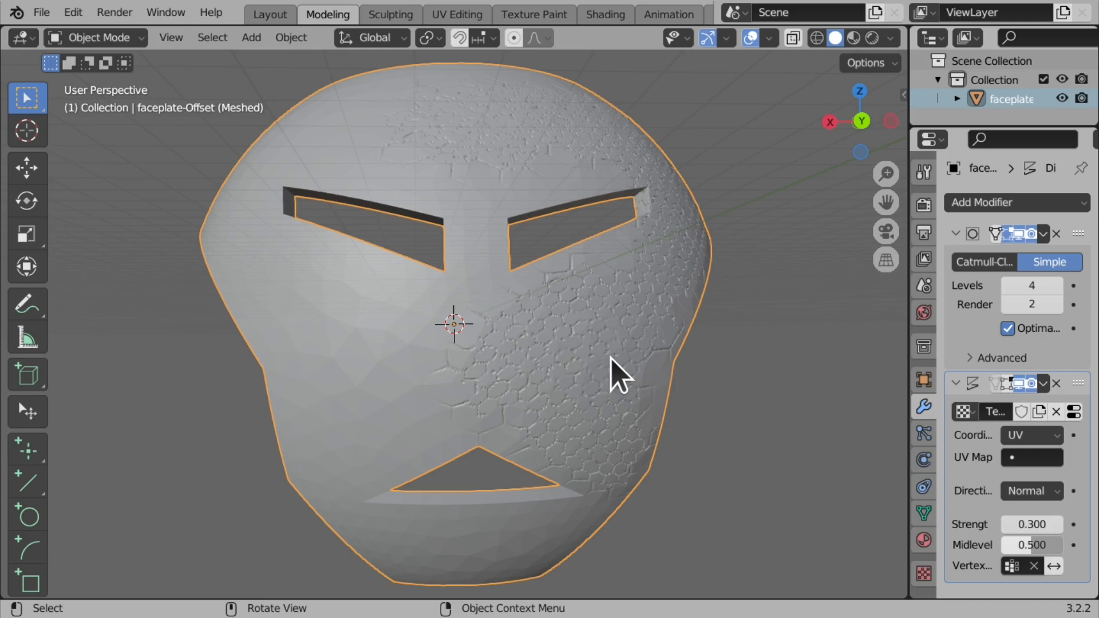
click(1057, 286)
click(42, 13)
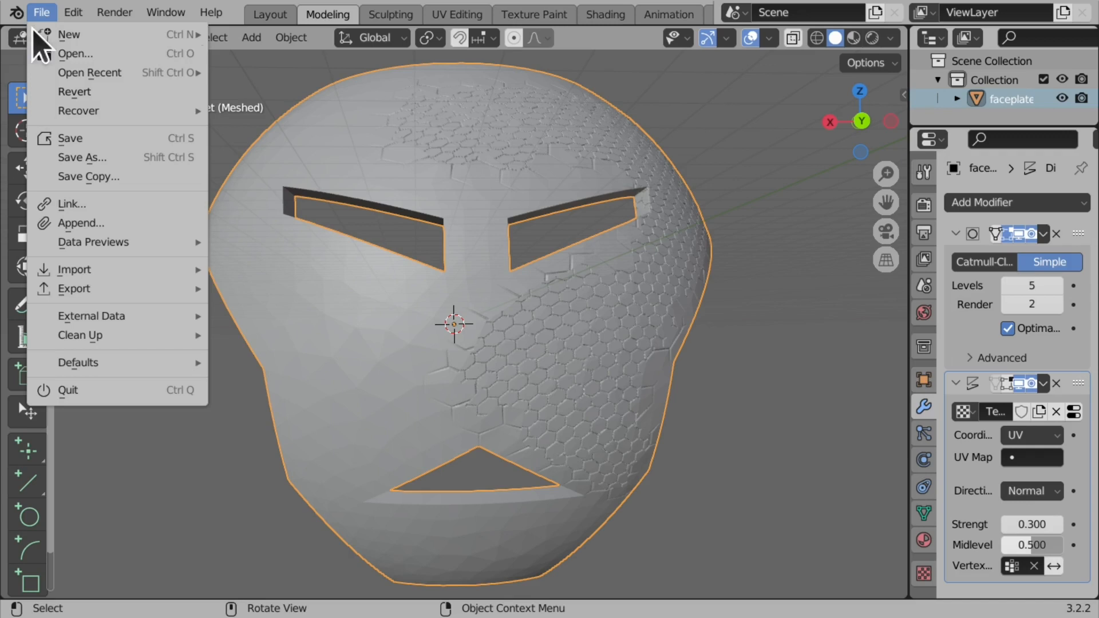
mouse_move(163, 290)
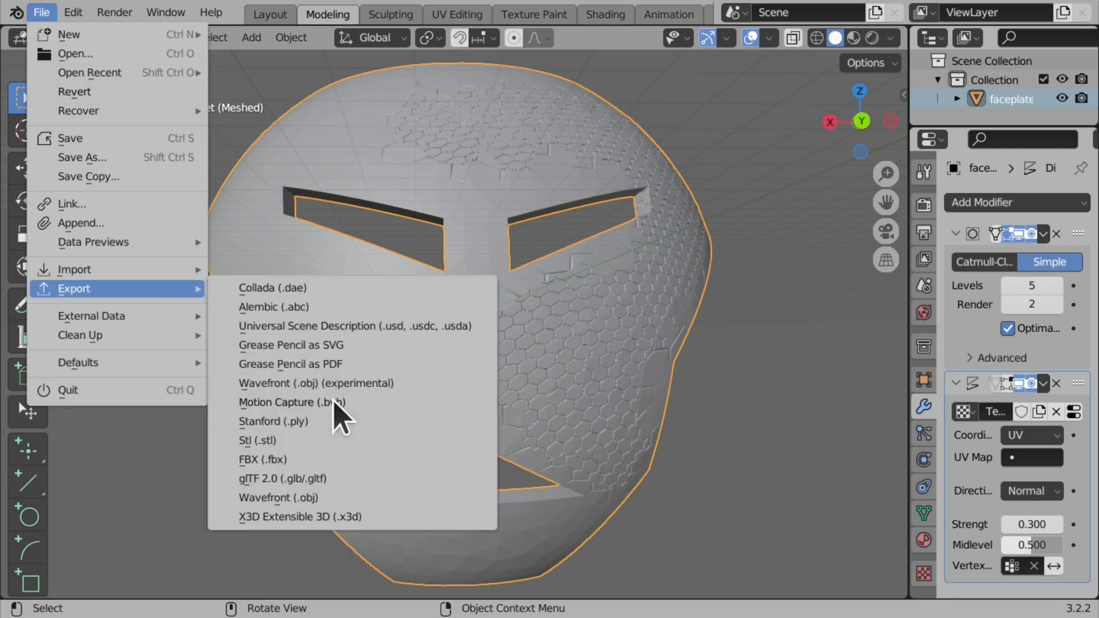
click(722, 465)
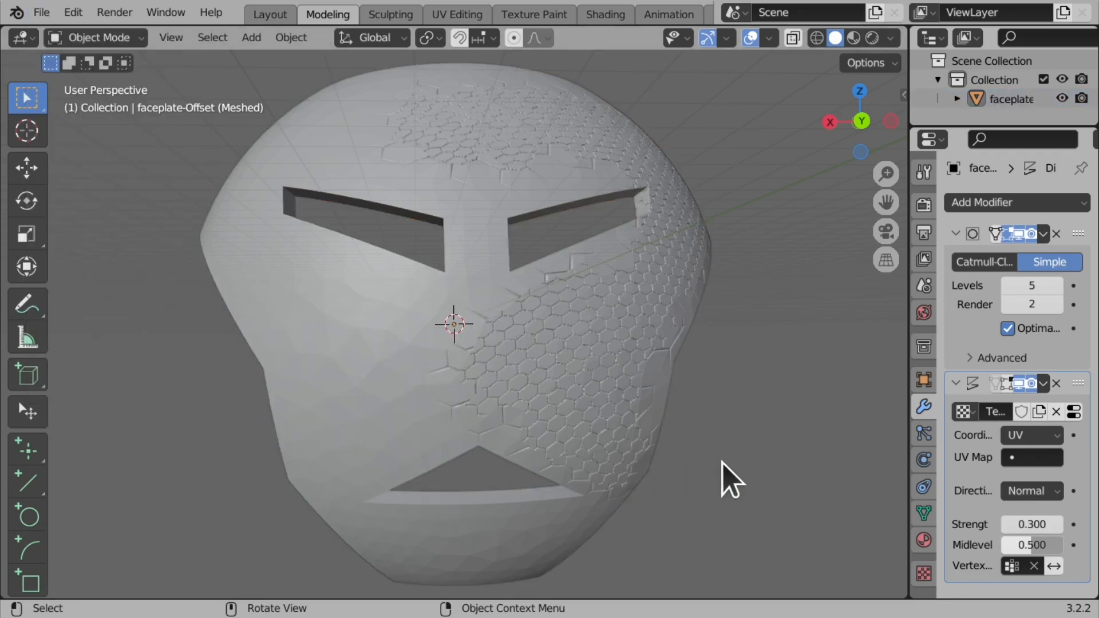